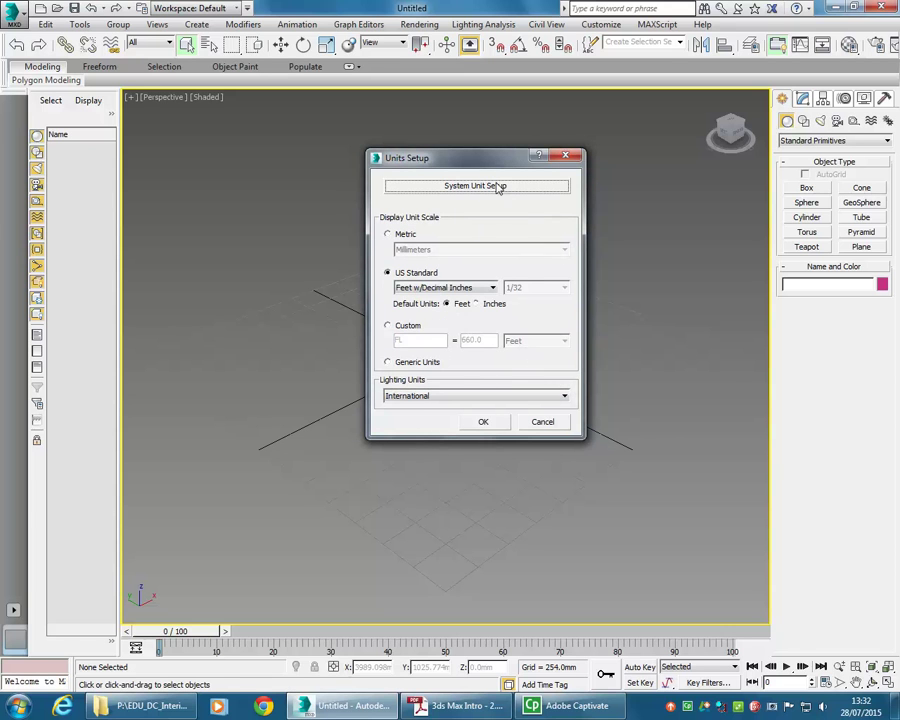
- Apply US Standard display units in Feet w/Decimal Inches and check the snap setup instructions in the 3ds Max Intro PDF
{"action": "left_click", "coordinate": [483, 422]}
{"action": "left_click", "coordinate": [455, 705]}
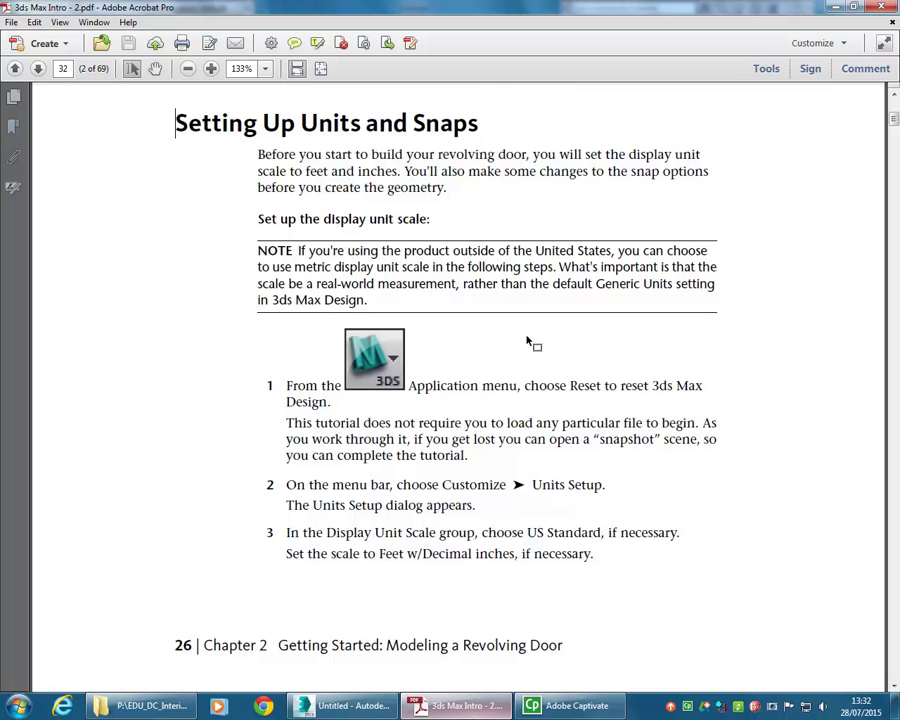
{"action": "scroll", "coordinate": [291, 390], "scroll_direction": "down", "scroll_amount": 15}
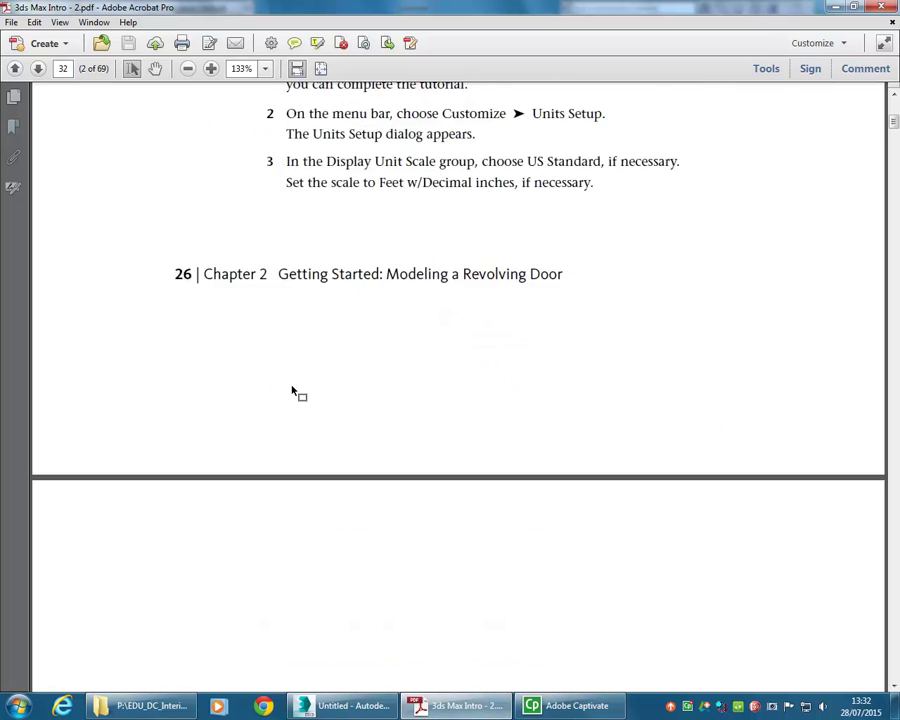
{"action": "scroll", "coordinate": [294, 389], "scroll_direction": "down", "scroll_amount": 15}
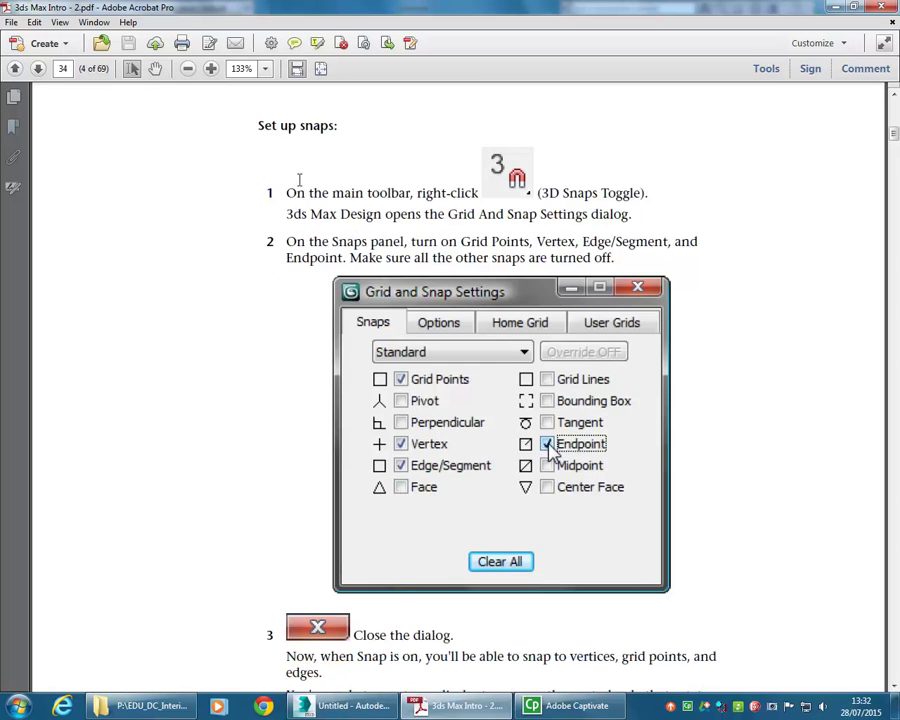
{"action": "left_click", "coordinate": [838, 7]}
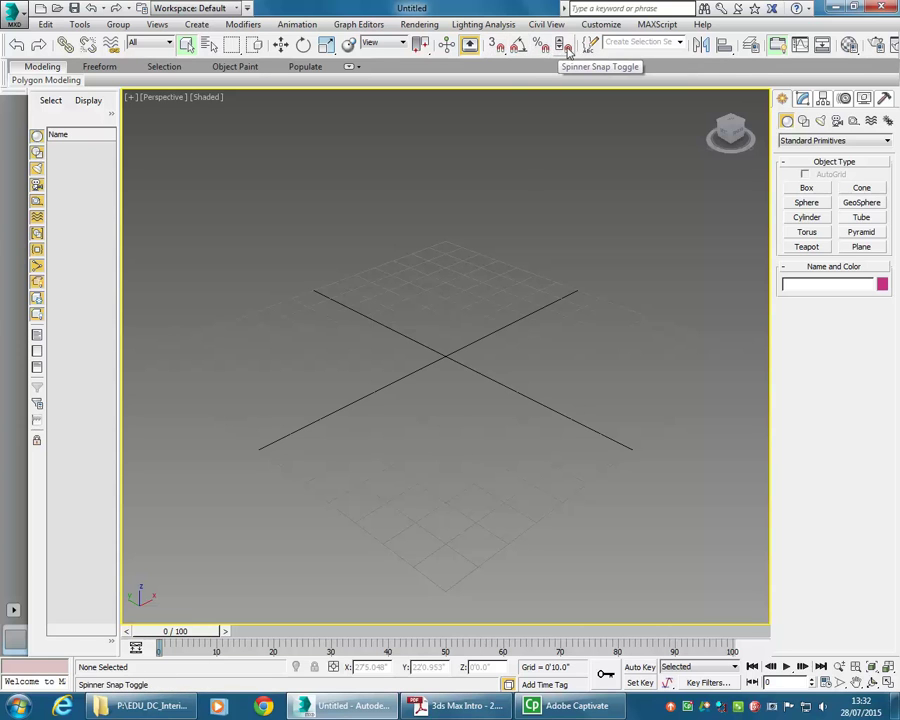
- Turn on 3D snapping and enable Vertex, Edge/Segment and Endpoint in addition to Grid Points
{"action": "left_click", "coordinate": [496, 46]}
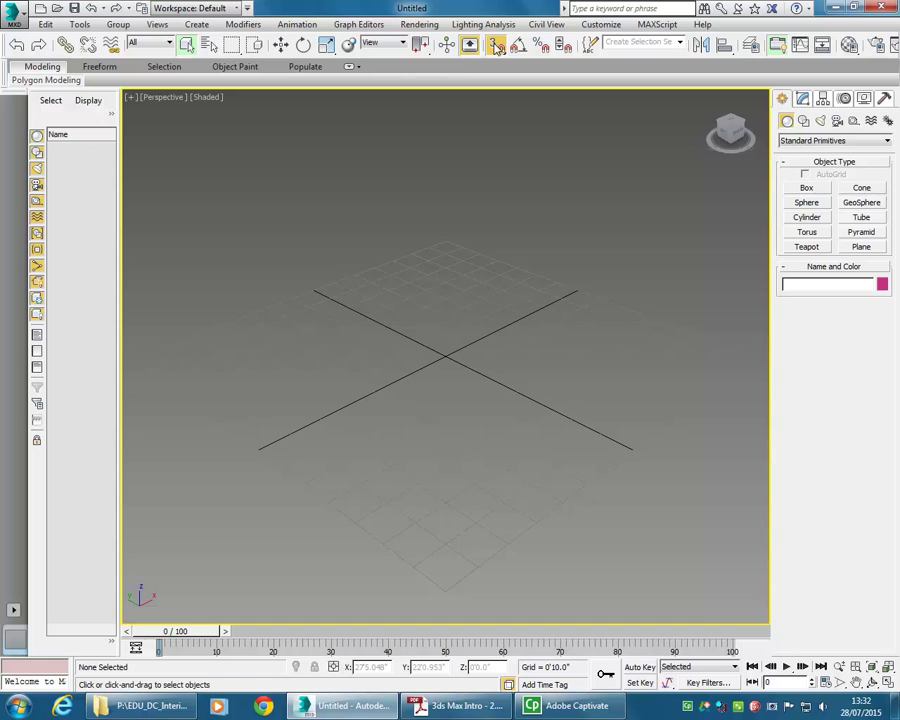
{"action": "right_click", "coordinate": [496, 46]}
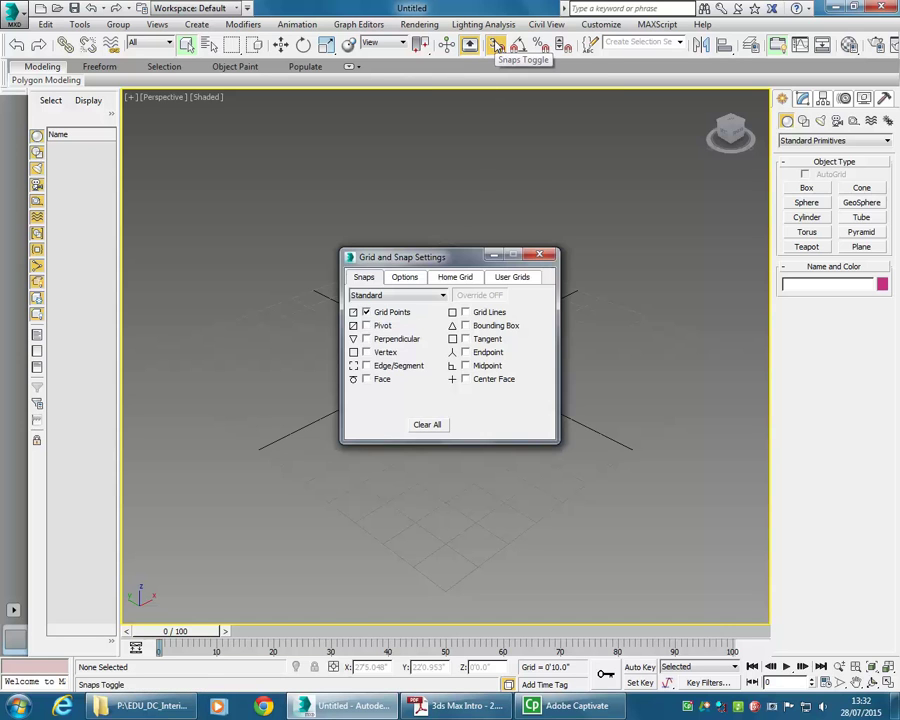
{"action": "left_click_drag", "start_coordinate": [437, 261], "coordinate": [418, 169]}
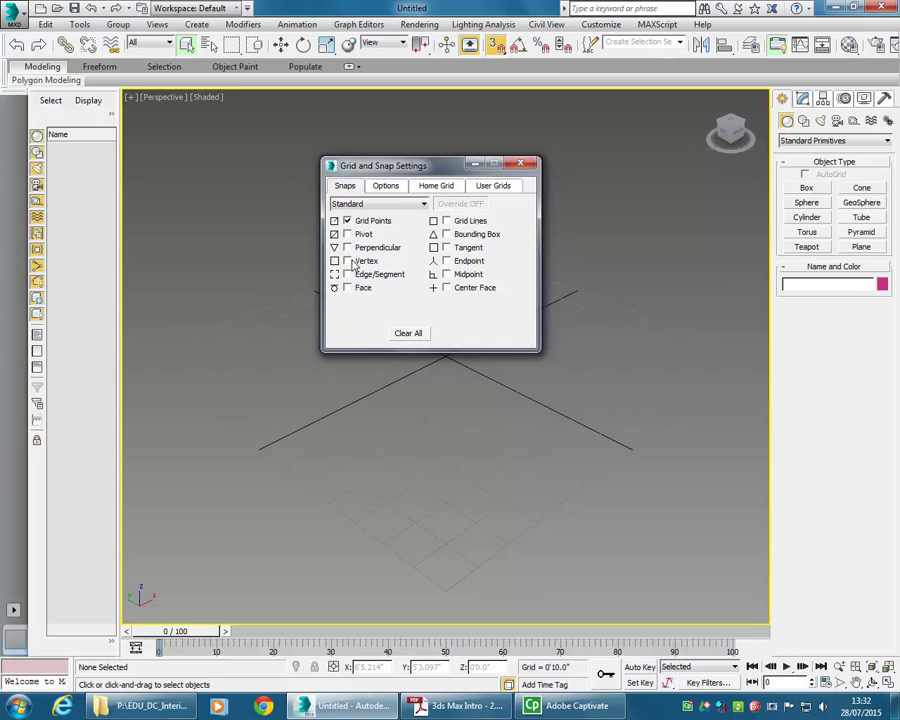
{"action": "left_click", "coordinate": [348, 262]}
{"action": "left_click", "coordinate": [348, 275]}
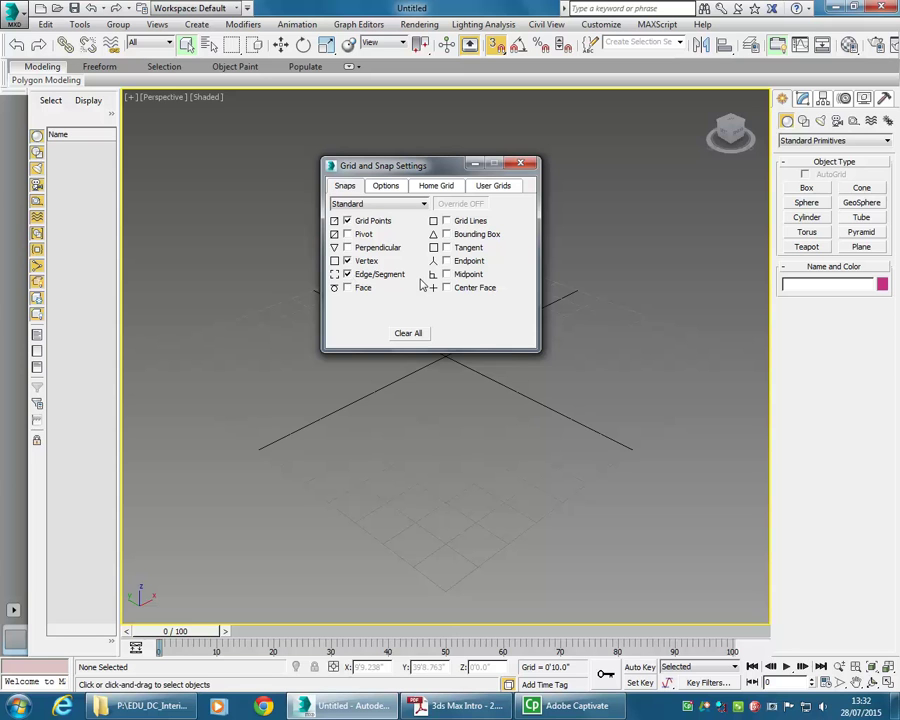
{"action": "left_click", "coordinate": [491, 707]}
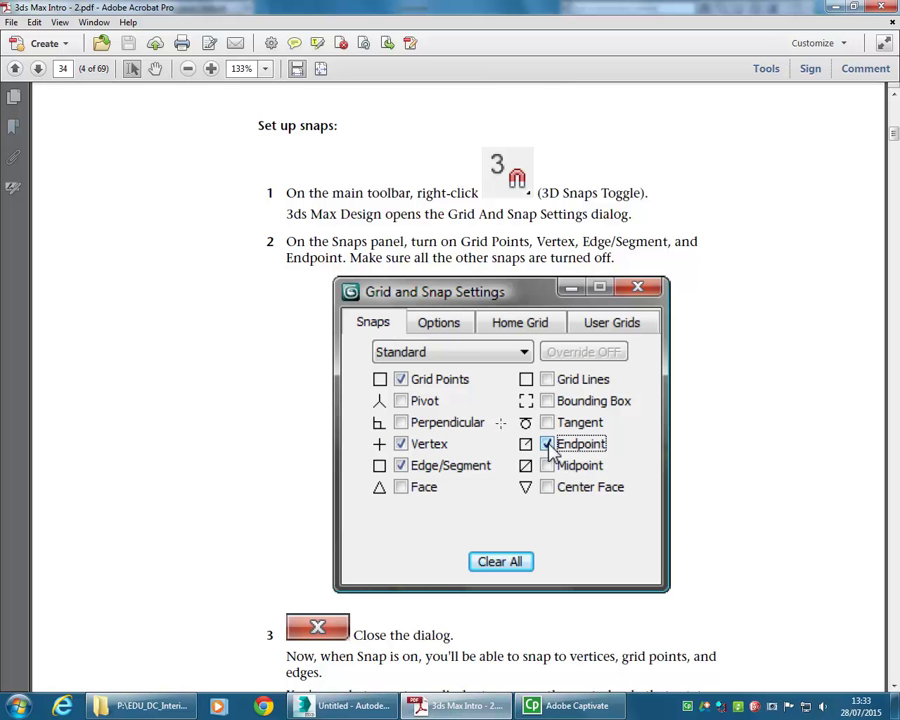
{"action": "key", "text": "alt+Tab"}
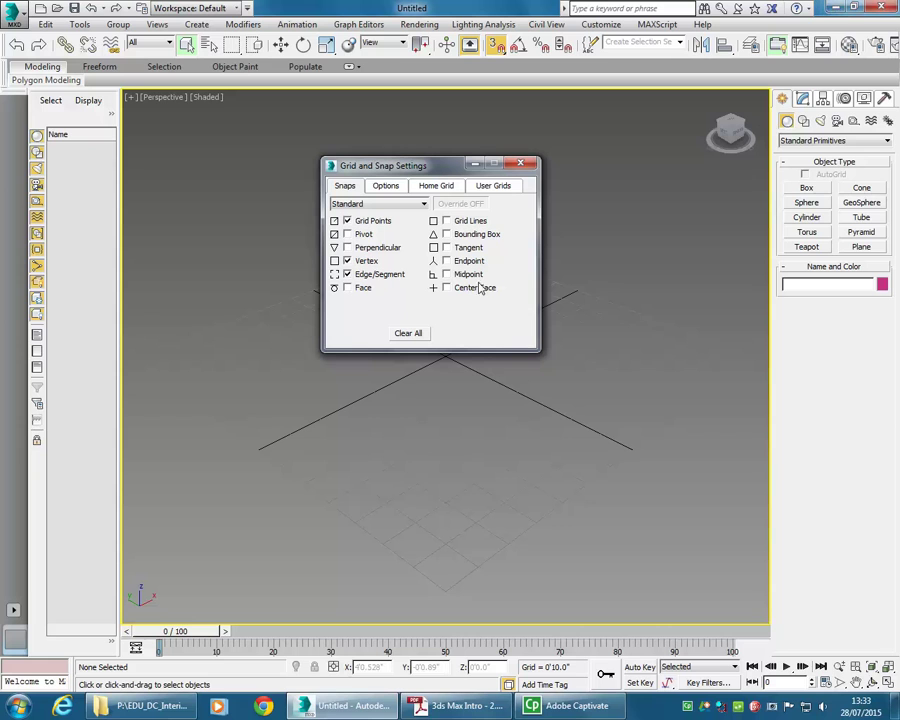
{"action": "left_click", "coordinate": [446, 261]}
{"action": "left_click", "coordinate": [524, 164]}
- Read the tutorial PDF's Creating the Hub section, including its instructions for creating a layer
{"action": "left_click", "coordinate": [455, 705]}
{"action": "scroll", "coordinate": [402, 475], "scroll_direction": "down", "scroll_amount": 5}
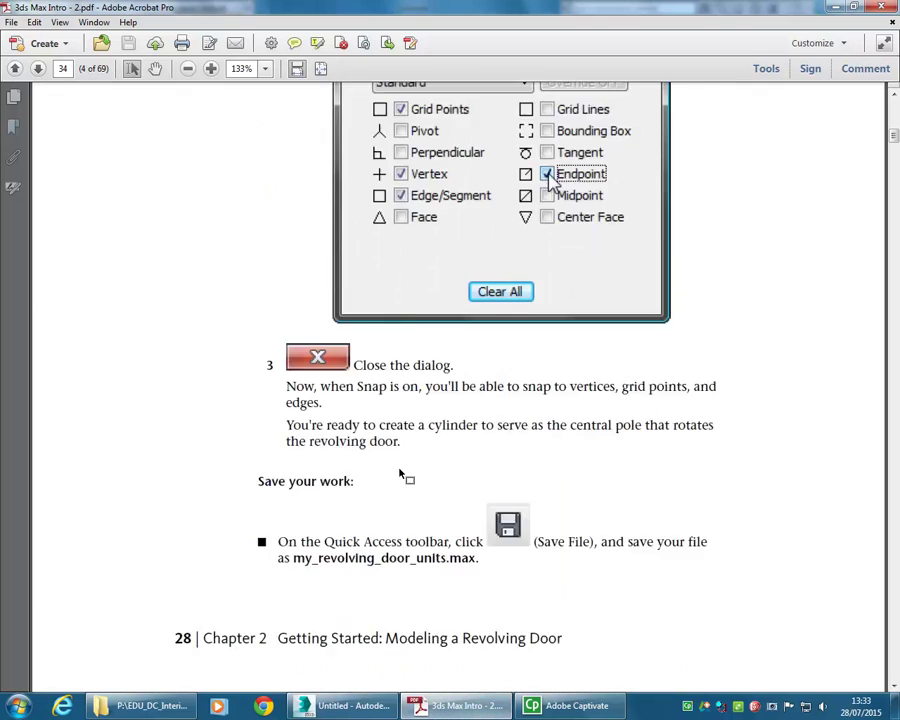
{"action": "scroll", "coordinate": [323, 290], "scroll_direction": "down", "scroll_amount": 10}
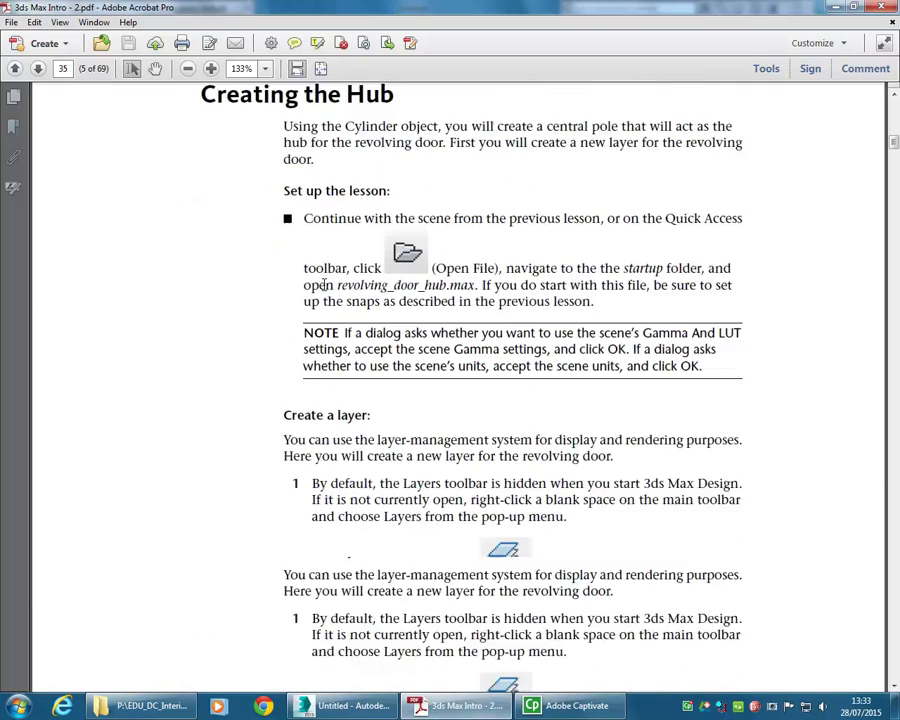
{"action": "scroll", "coordinate": [323, 288], "scroll_direction": "down", "scroll_amount": 5}
{"action": "scroll", "coordinate": [323, 288], "scroll_direction": "up", "scroll_amount": 5}
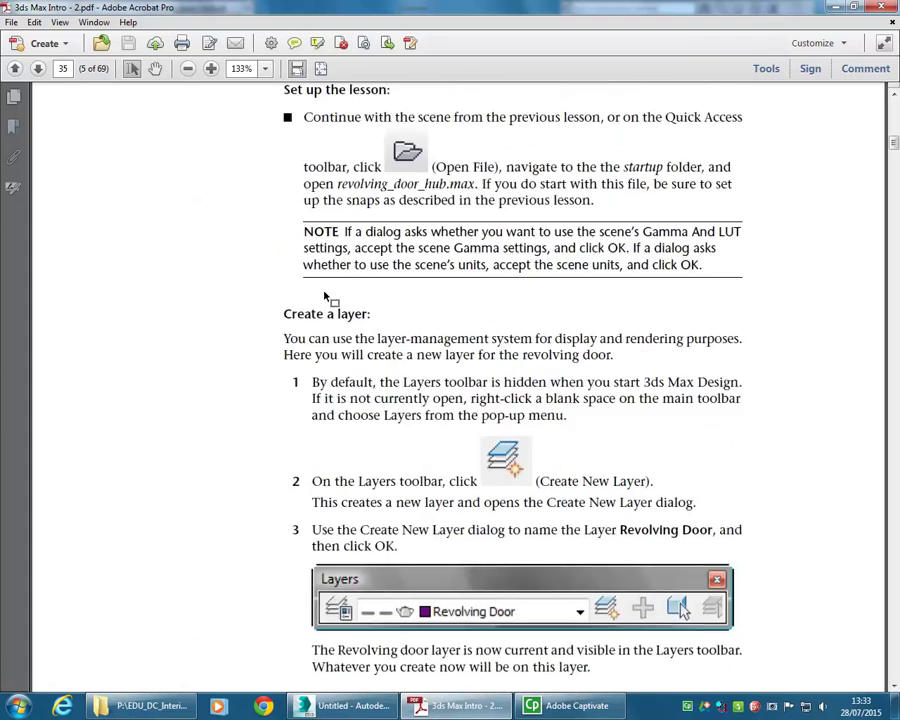
{"action": "scroll", "coordinate": [324, 292], "scroll_direction": "up", "scroll_amount": 2}
{"action": "scroll", "coordinate": [324, 294], "scroll_direction": "down", "scroll_amount": 3}
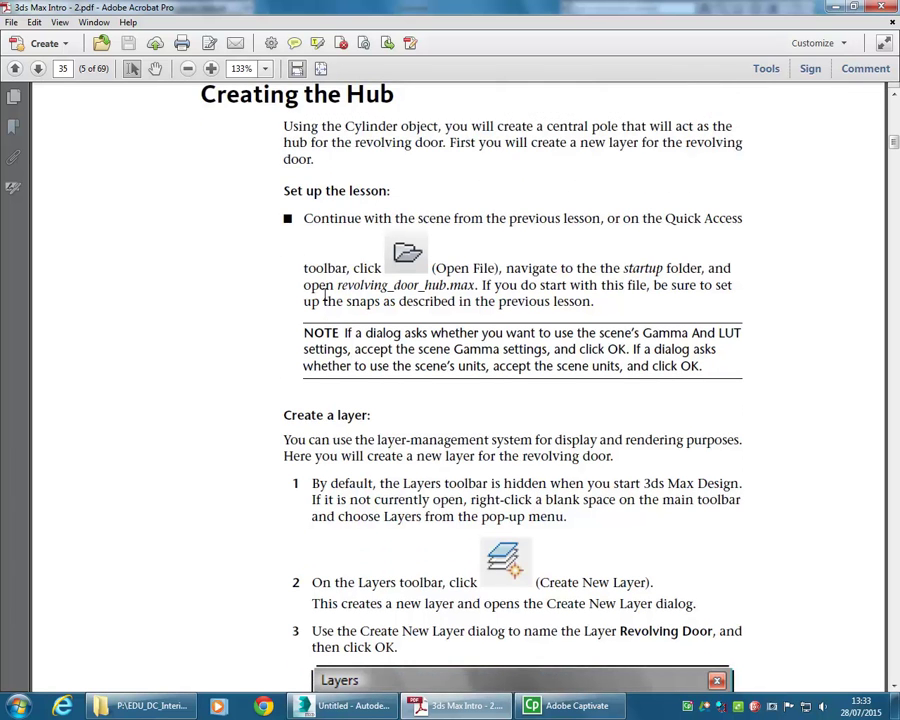
{"action": "scroll", "coordinate": [330, 303], "scroll_direction": "down", "scroll_amount": 1}
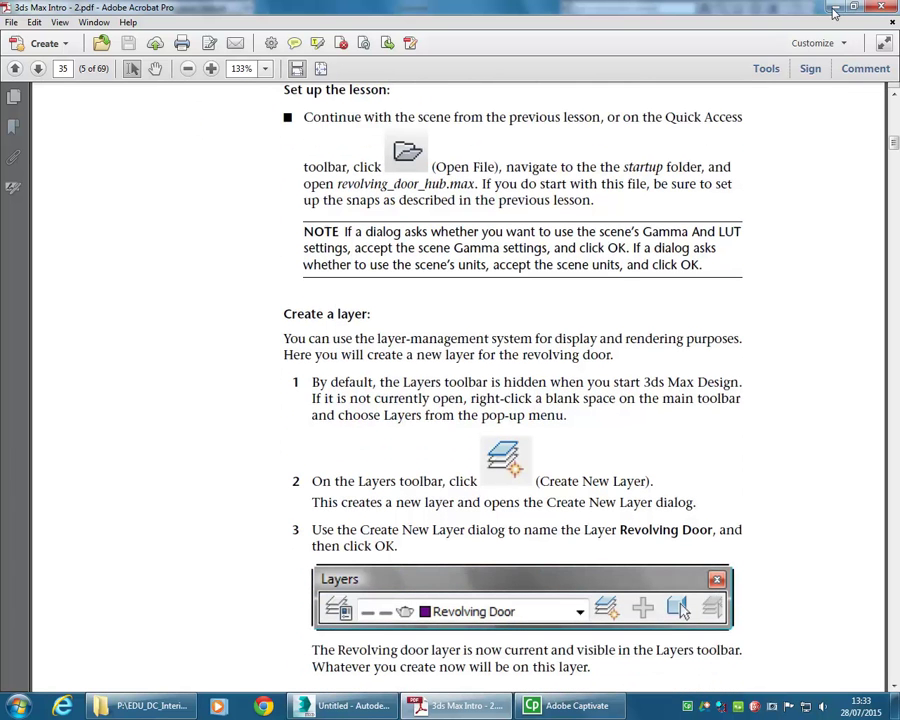
{"action": "key", "text": "alt+Tab"}
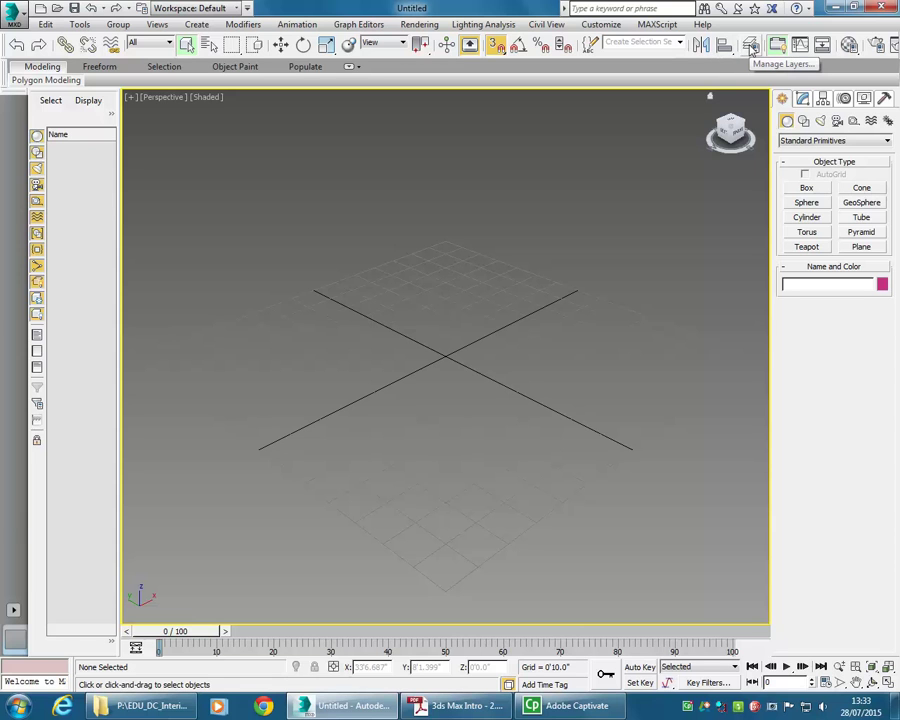
{"action": "left_click", "coordinate": [750, 46]}
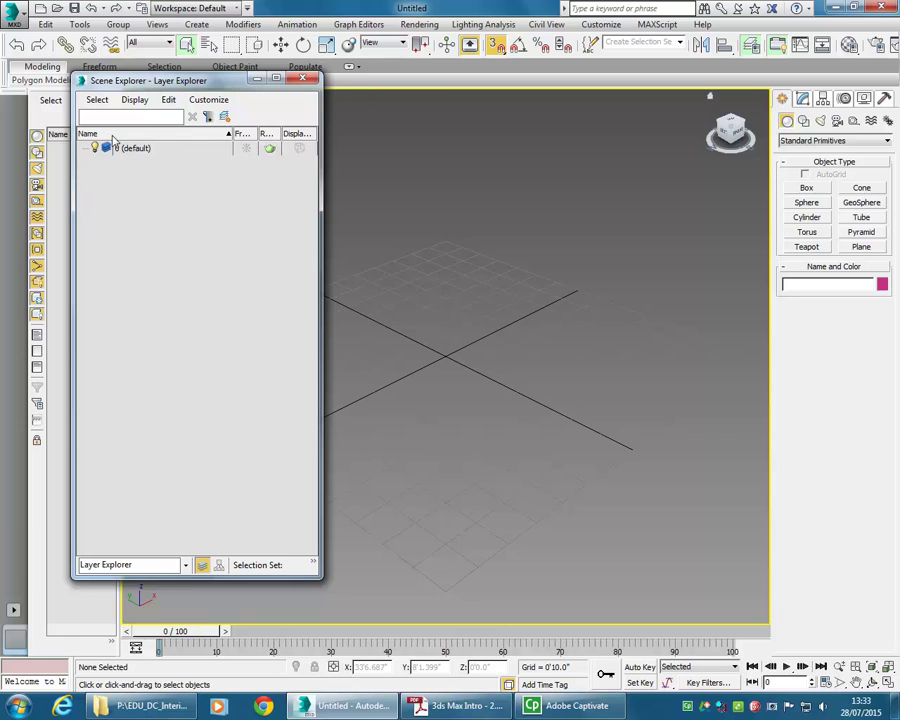
{"action": "left_click", "coordinate": [306, 79]}
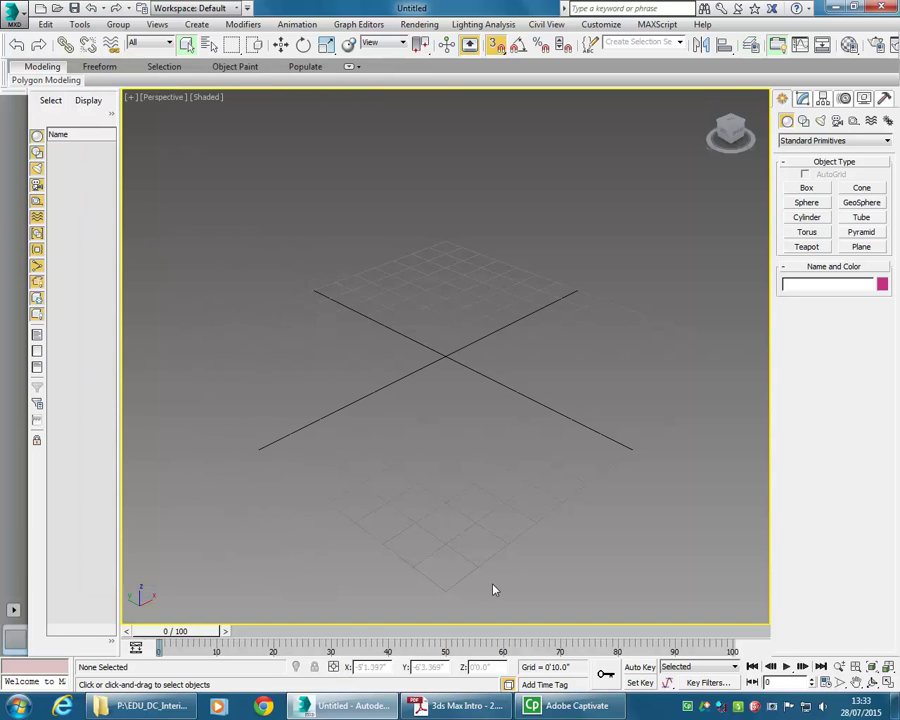
{"action": "left_click", "coordinate": [451, 707]}
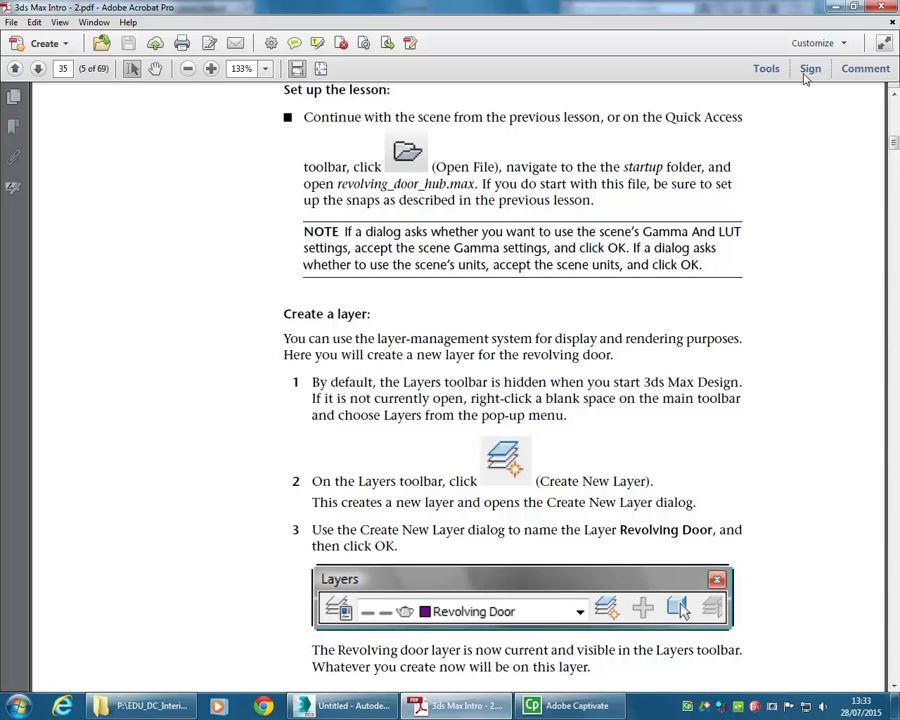
{"action": "left_click", "coordinate": [836, 7]}
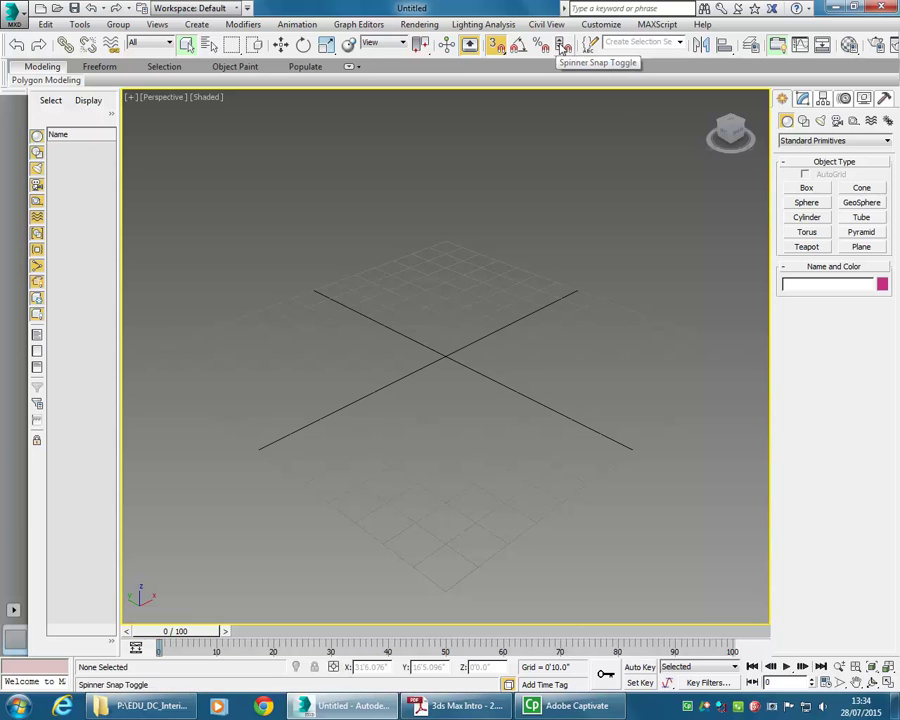
- Display the floating Layers toolbar and place it over the upper part of the Perspective viewport
{"action": "right_click", "coordinate": [634, 59]}
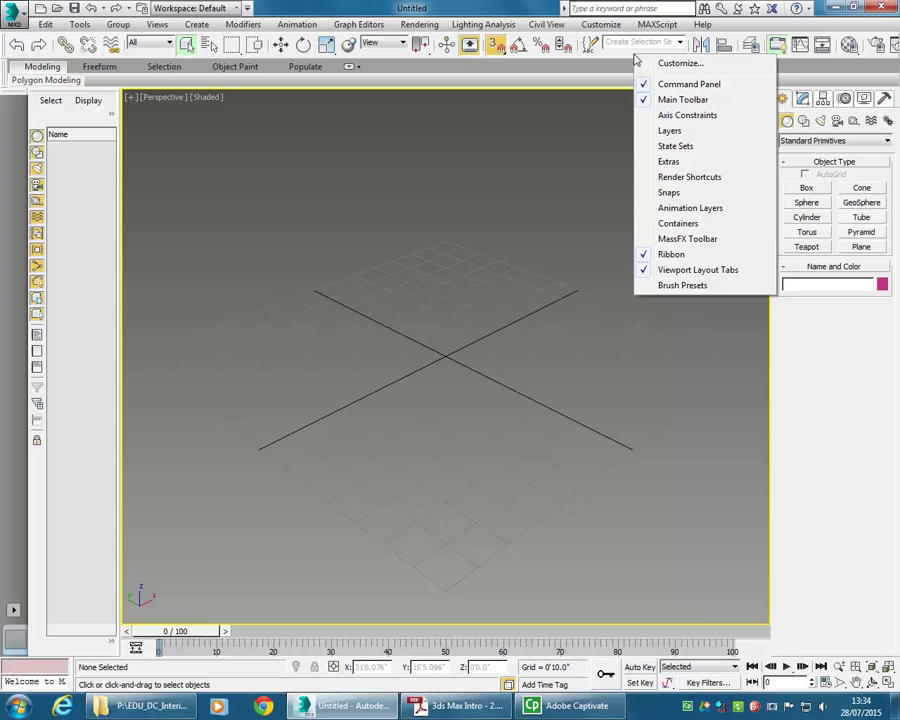
{"action": "left_click", "coordinate": [668, 135]}
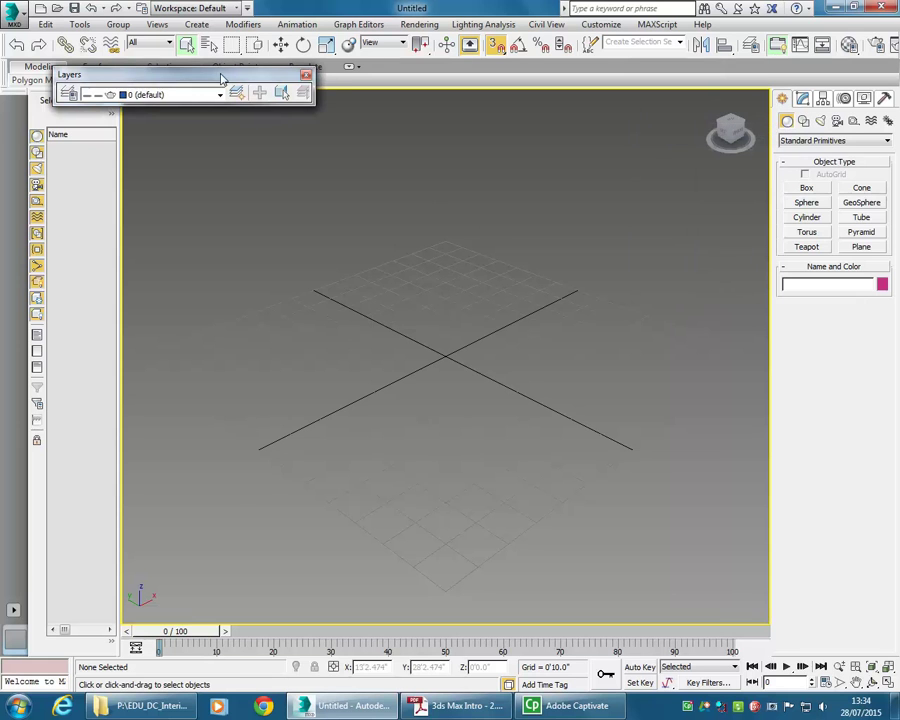
{"action": "left_click_drag", "start_coordinate": [217, 80], "coordinate": [396, 168]}
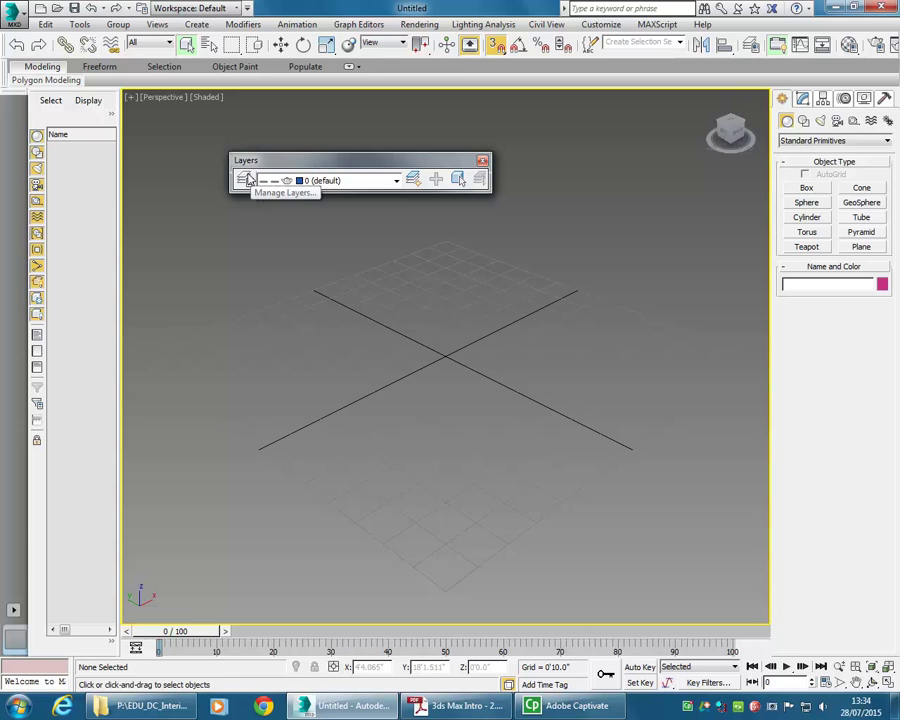
{"action": "left_click_drag", "start_coordinate": [310, 163], "coordinate": [307, 135]}
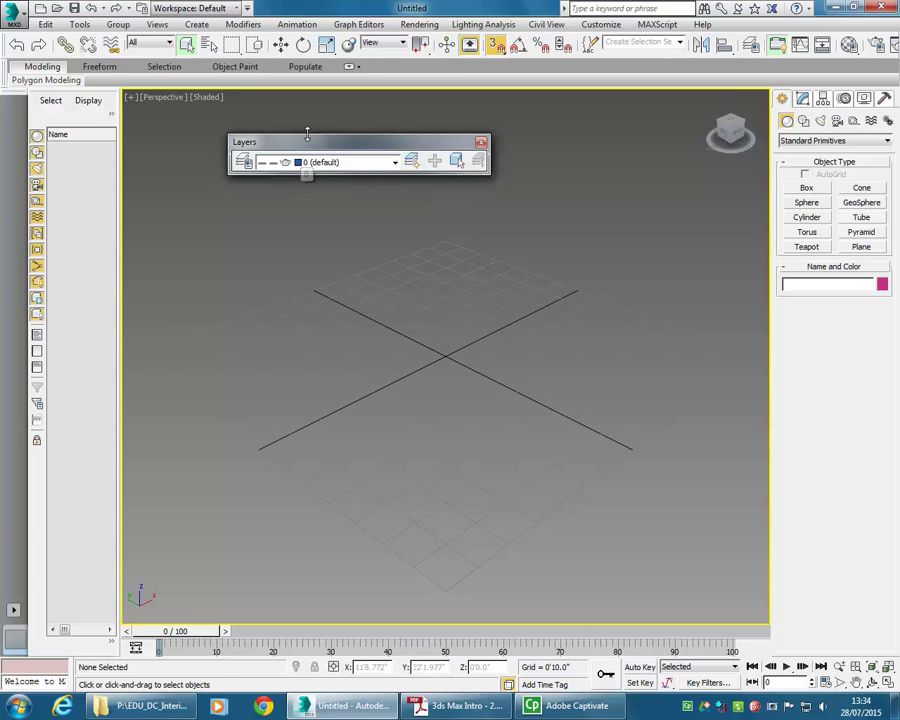
{"action": "left_click_drag", "start_coordinate": [383, 140], "coordinate": [376, 143]}
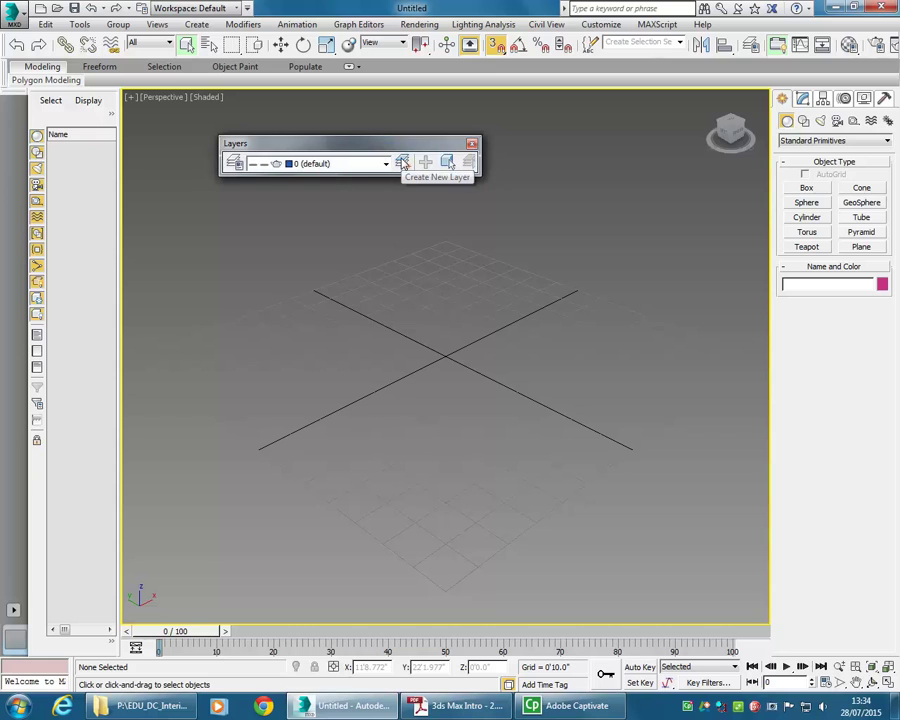
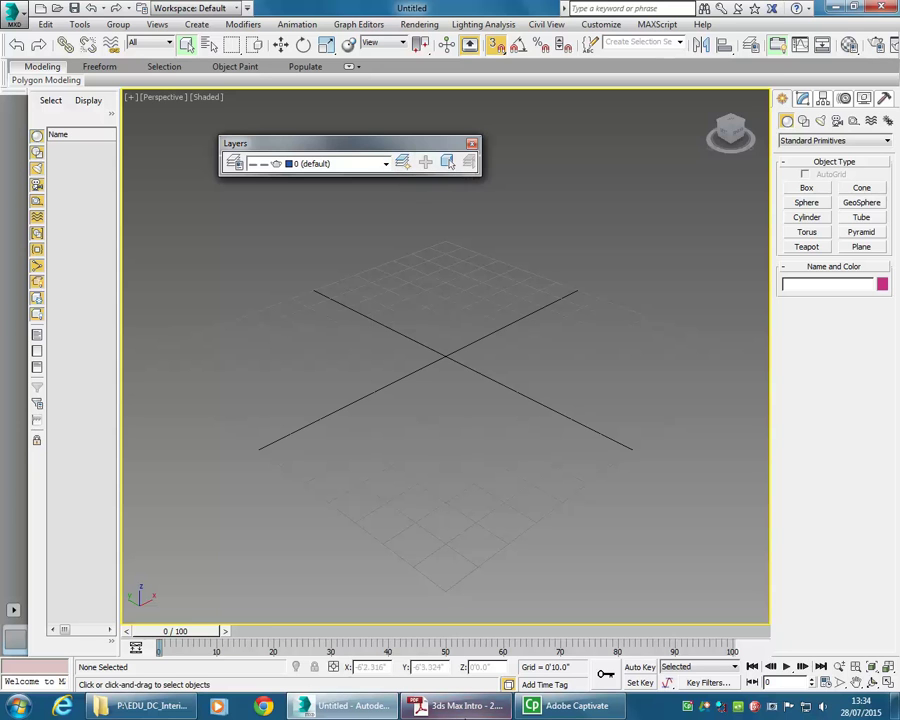
- Create a new layer named Revolving Door, as instructed in the tutorial PDF
{"action": "left_click", "coordinate": [454, 705]}
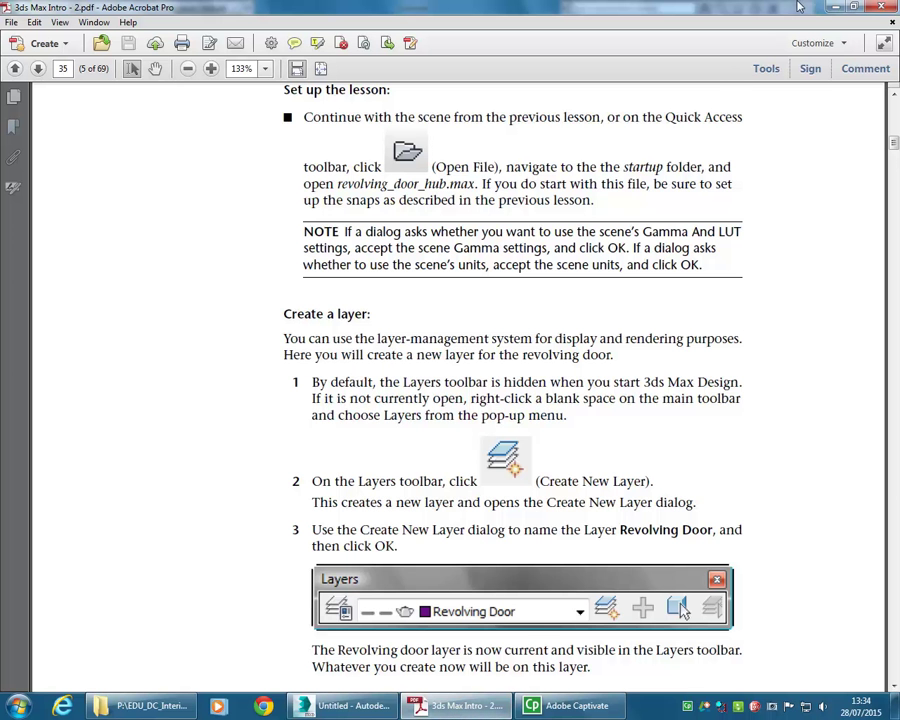
{"action": "key", "text": "alt+Tab"}
{"action": "left_click", "coordinate": [403, 163]}
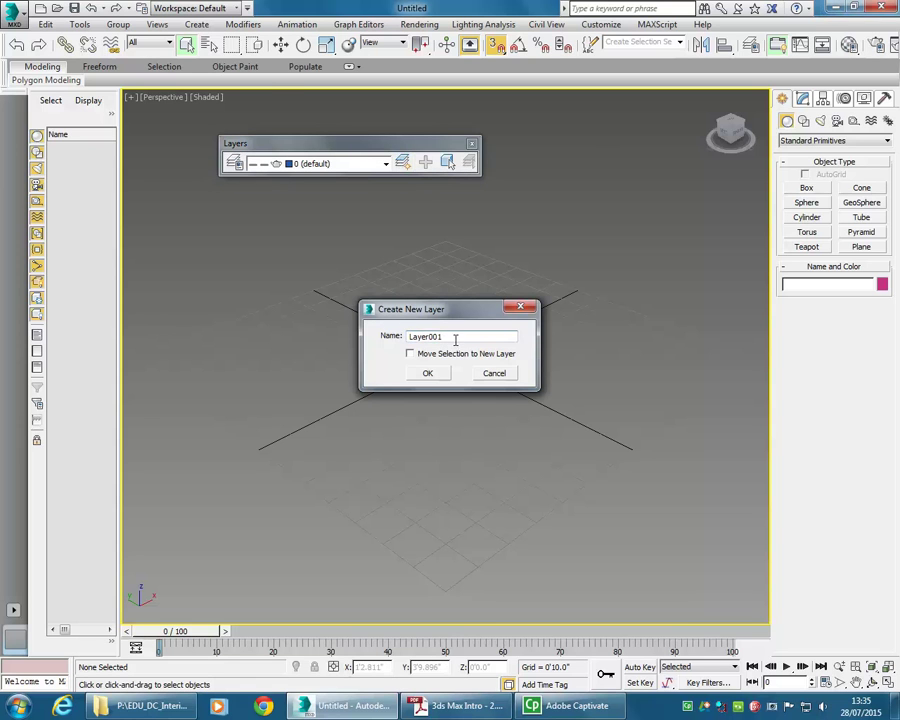
{"action": "double_click", "coordinate": [454, 338]}
{"action": "type", "text": "Revolving Door"}
{"action": "left_click", "coordinate": [428, 374]}
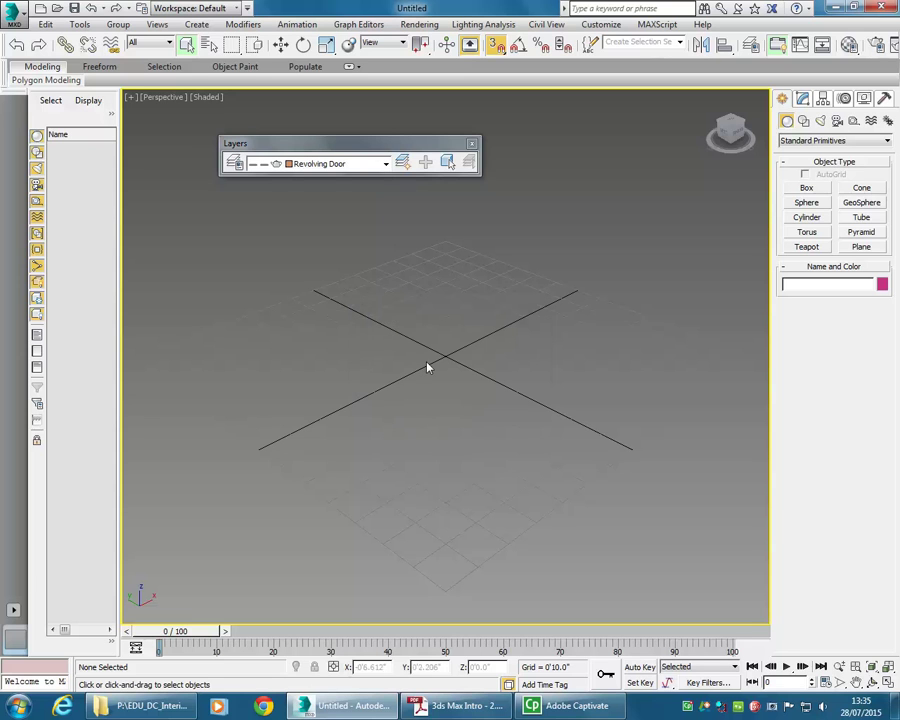
- Open the color settings of the Revolving Door layer and accept the magenta active color
{"action": "left_click", "coordinate": [344, 165]}
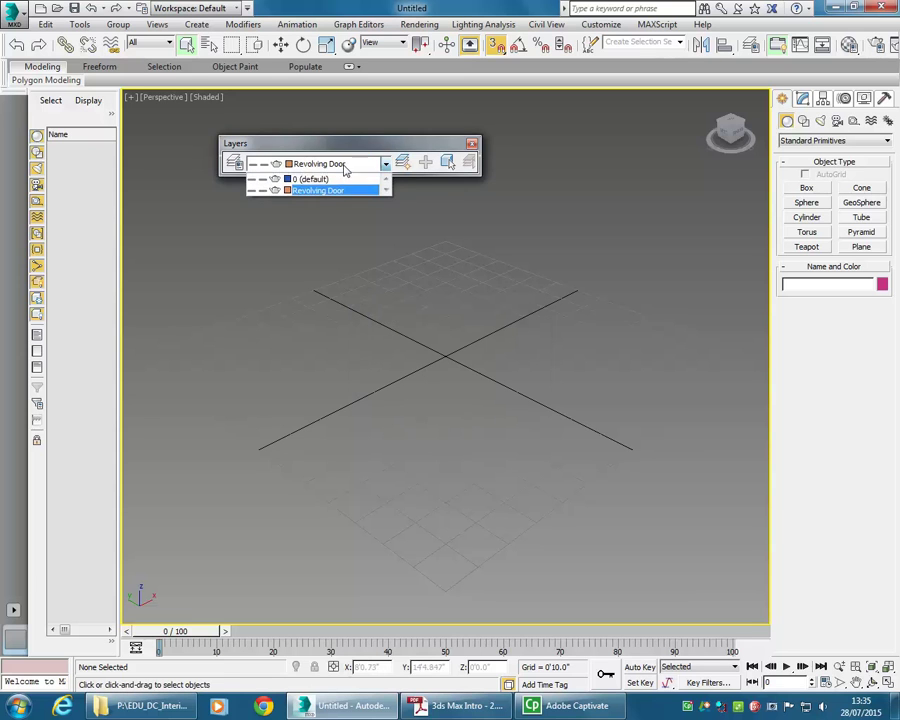
{"action": "left_click", "coordinate": [290, 191]}
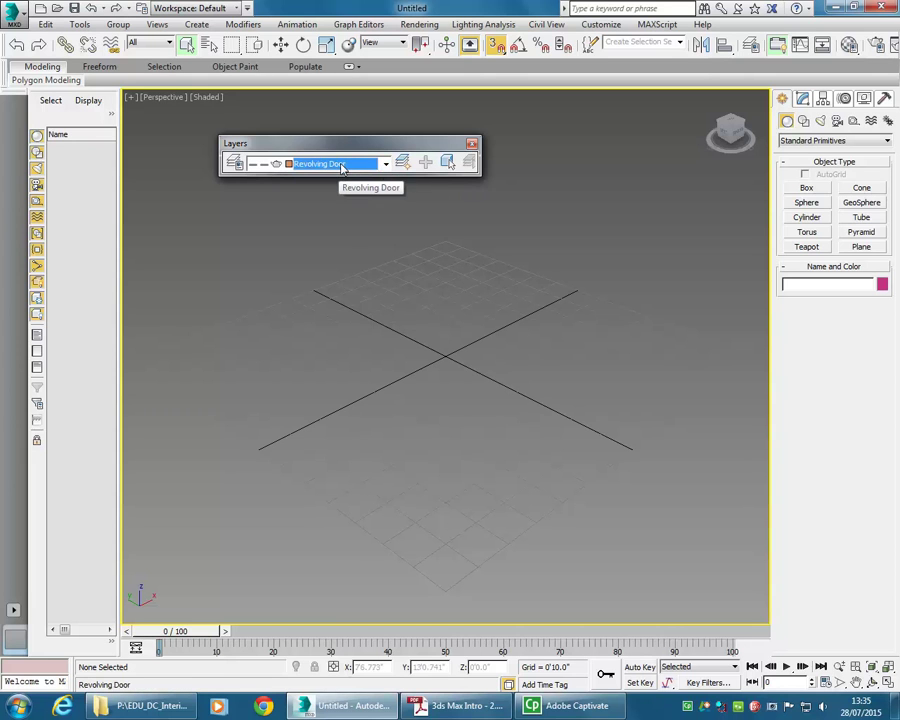
{"action": "left_click", "coordinate": [340, 165]}
{"action": "left_click", "coordinate": [288, 191]}
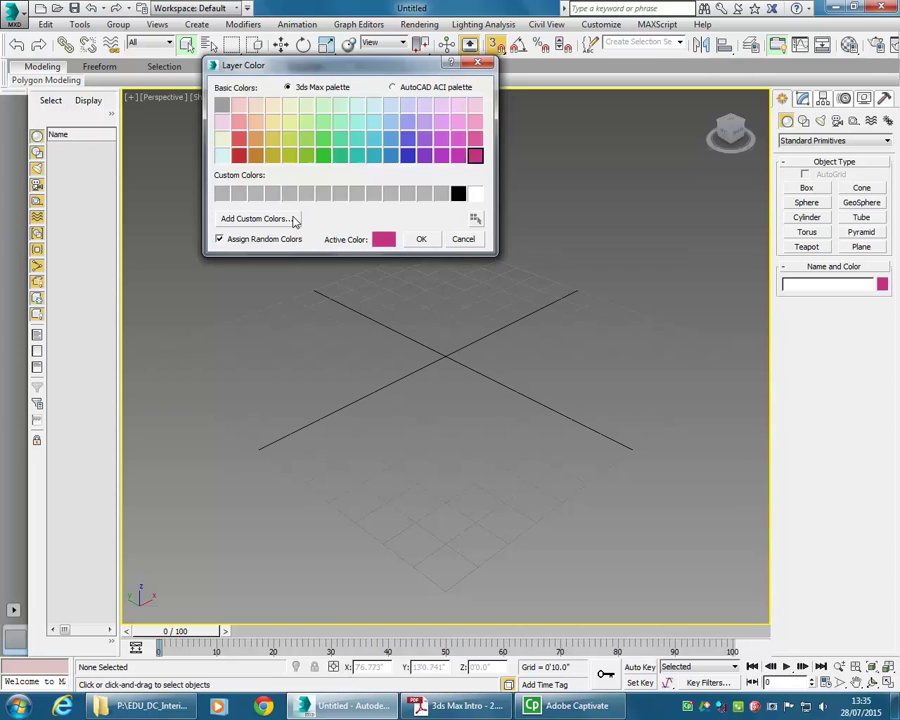
{"action": "left_click", "coordinate": [421, 240]}
- Switch to the tutorial PDF and look up the Create the hub instructions
{"action": "left_click", "coordinate": [460, 706]}
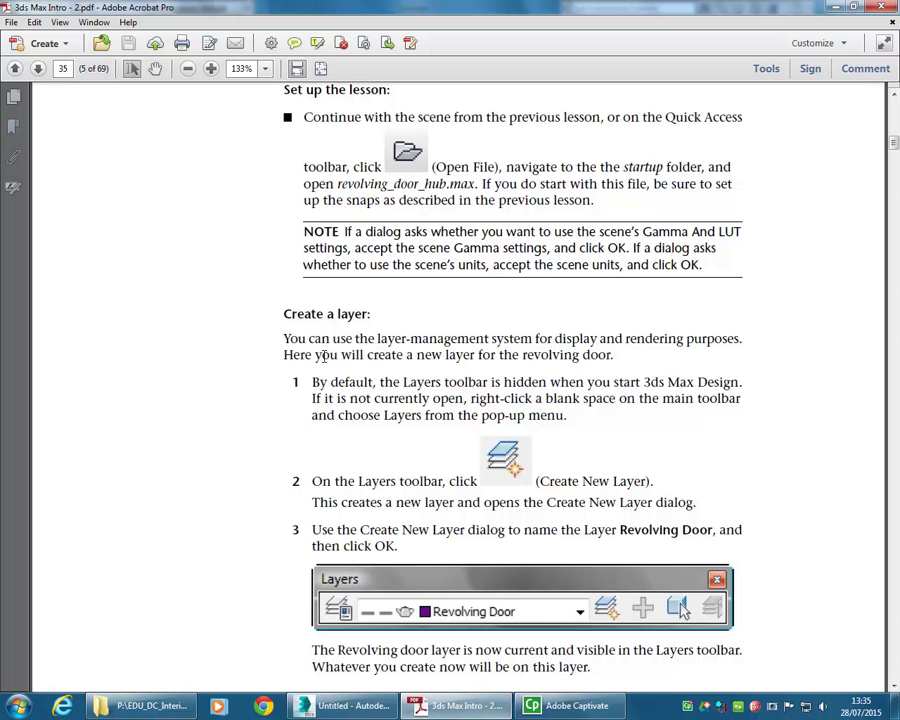
{"action": "scroll", "coordinate": [286, 318], "scroll_direction": "down", "scroll_amount": 4}
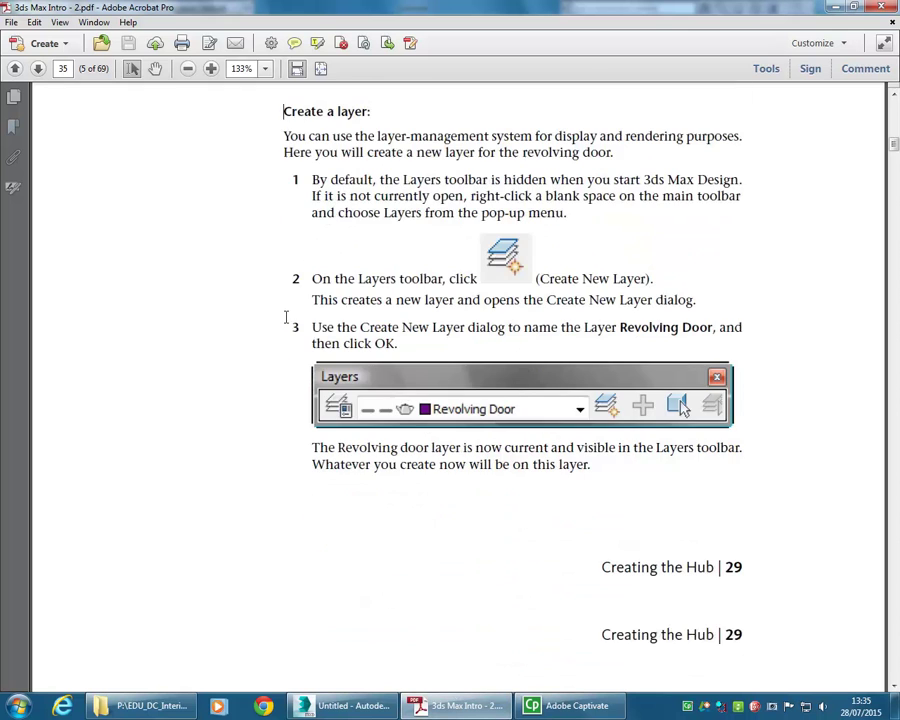
{"action": "scroll", "coordinate": [371, 342], "scroll_direction": "down", "scroll_amount": 12}
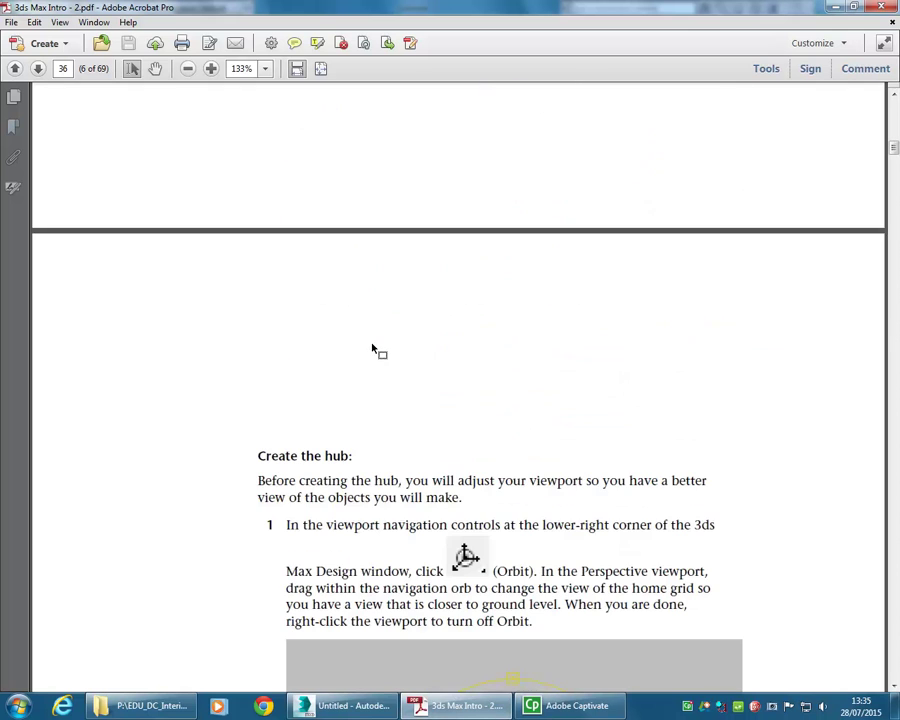
- Read the Create the hub steps on orbiting the viewport, turning on 3D snap and choosing the Cylinder primitive
{"action": "scroll", "coordinate": [301, 227], "scroll_direction": "down", "scroll_amount": 1}
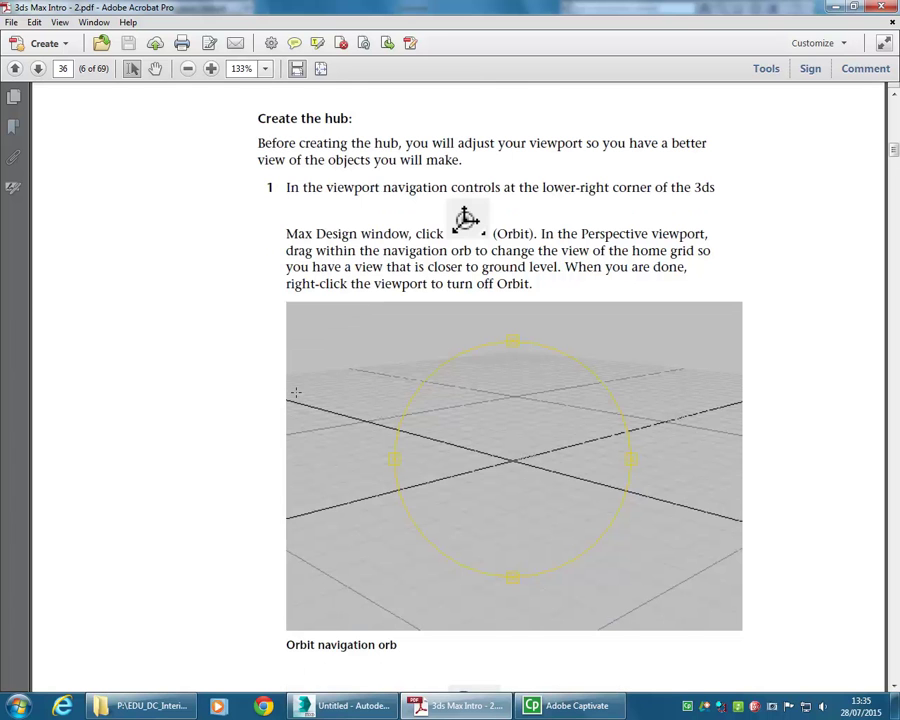
{"action": "scroll", "coordinate": [348, 352], "scroll_direction": "down", "scroll_amount": 7}
{"action": "scroll", "coordinate": [348, 356], "scroll_direction": "up", "scroll_amount": 7}
{"action": "scroll", "coordinate": [430, 298], "scroll_direction": "down", "scroll_amount": 5}
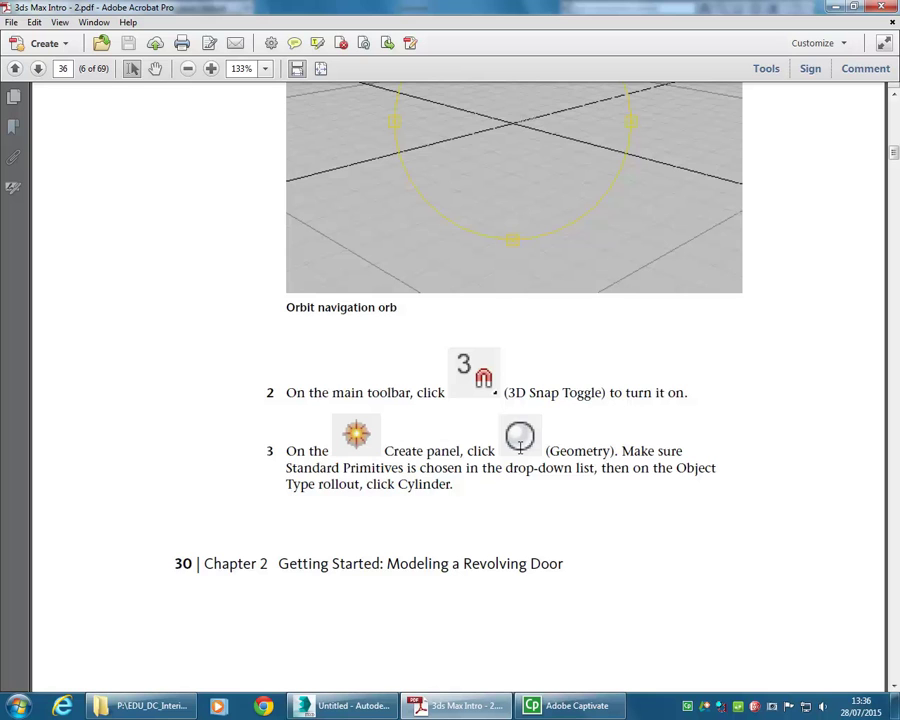
- Return to 3ds Max, dock the Layers toolbar below the ribbon and orbit the Perspective view for a closer look at the grid
{"action": "key", "text": "alt+Tab"}
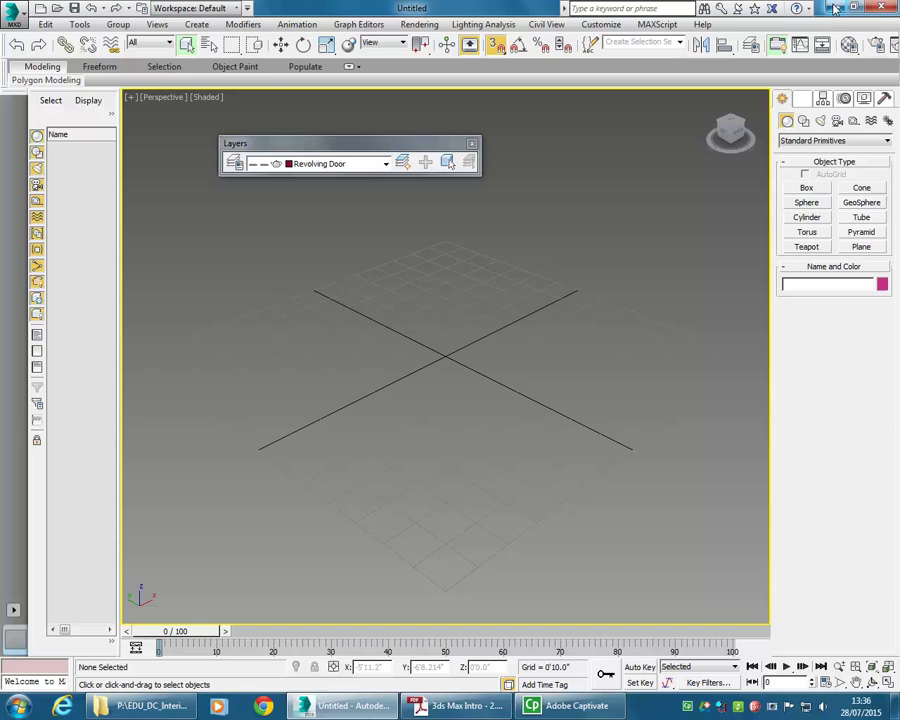
{"action": "mouse_move", "coordinate": [336, 372]}
{"action": "middle_mouse_down"}
{"action": "mouse_move", "coordinate": [348, 372]}
{"action": "mouse_move", "coordinate": [342, 384]}
{"action": "middle_mouse_up"}
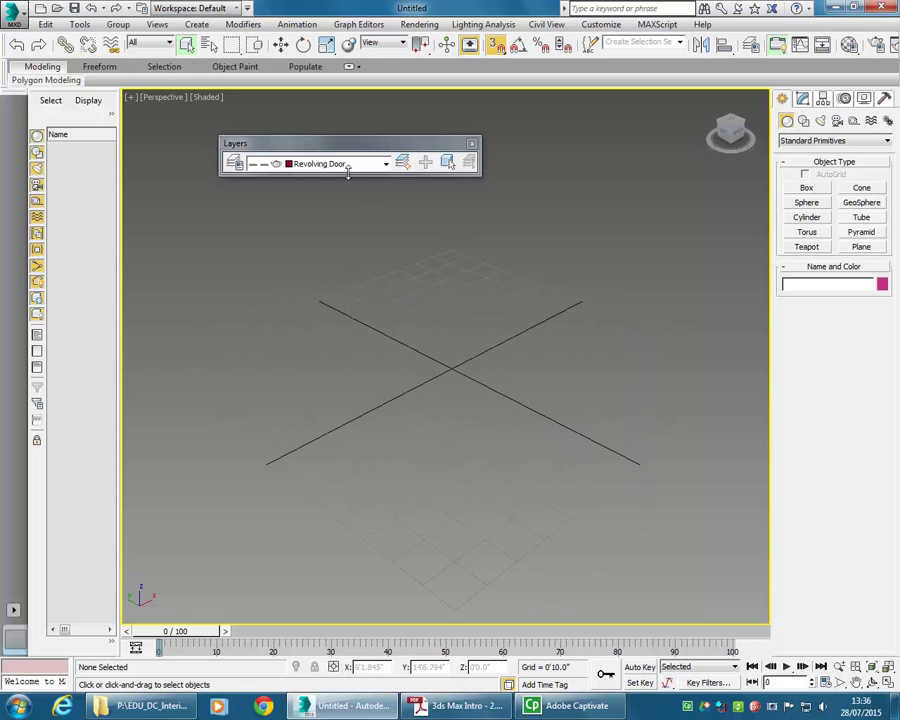
{"action": "left_click_drag", "start_coordinate": [366, 145], "coordinate": [140, 68]}
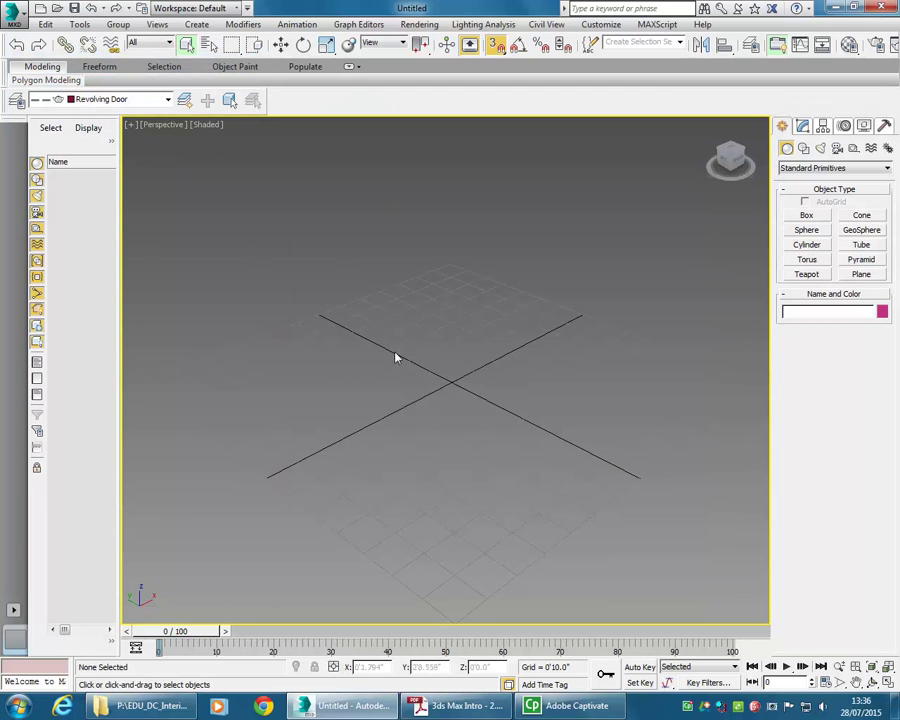
{"action": "mouse_move", "coordinate": [446, 398]}
{"action": "middle_mouse_down"}
{"action": "mouse_move", "coordinate": [458, 364]}
{"action": "mouse_move", "coordinate": [456, 396]}
{"action": "middle_mouse_up"}
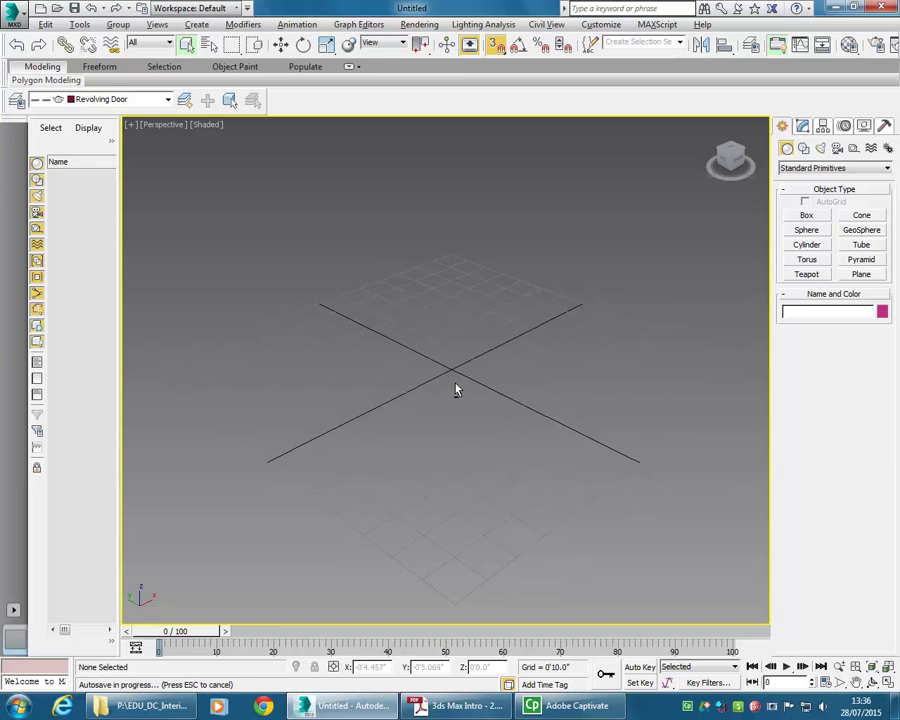
{"action": "mouse_move", "coordinate": [453, 382]}
{"action": "middle_mouse_down", "text": "alt"}
{"action": "mouse_move", "coordinate": [456, 350]}
{"action": "mouse_move", "coordinate": [484, 344]}
{"action": "mouse_move", "coordinate": [464, 342]}
{"action": "mouse_move", "coordinate": [481, 349]}
{"action": "mouse_move", "coordinate": [482, 321]}
{"action": "mouse_move", "coordinate": [484, 337]}
{"action": "mouse_move", "coordinate": [452, 342]}
{"action": "mouse_move", "coordinate": [466, 391]}
{"action": "middle_mouse_up", "text": "alt"}
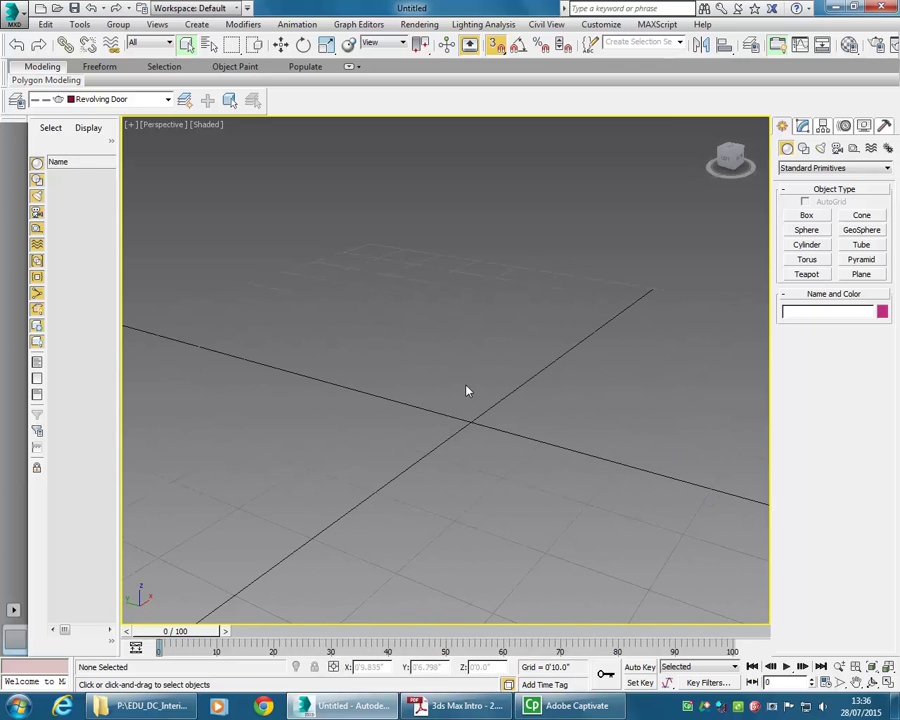
- Draw a cylinder centred on the grid origin, about 1'3" in radius and 1'8" high, undoing the first larger attempt
{"action": "left_click", "coordinate": [808, 245]}
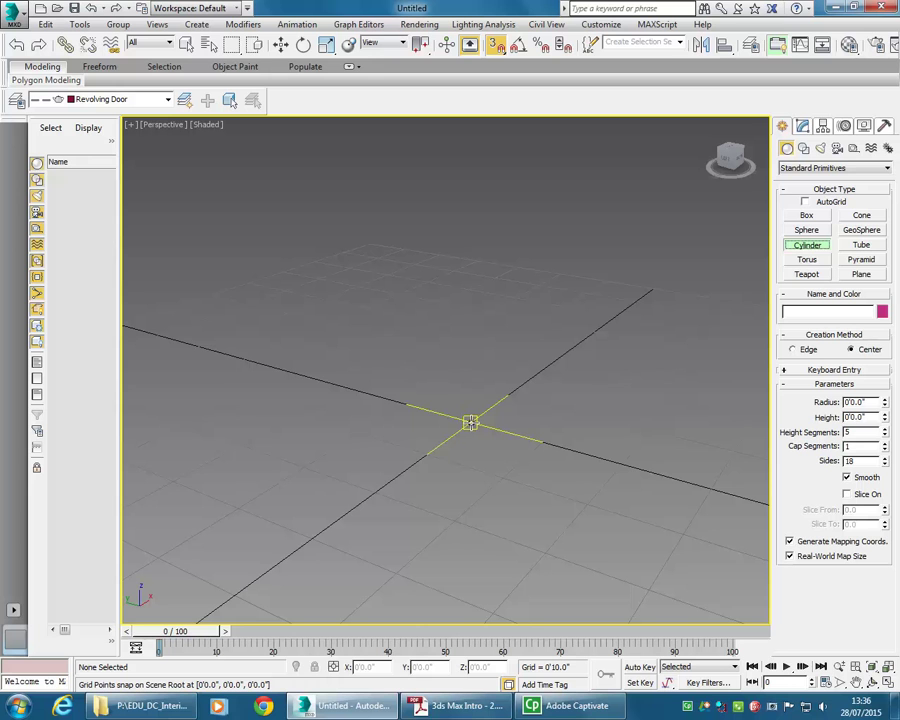
{"action": "left_click_drag", "start_coordinate": [470, 422], "coordinate": [468, 356]}
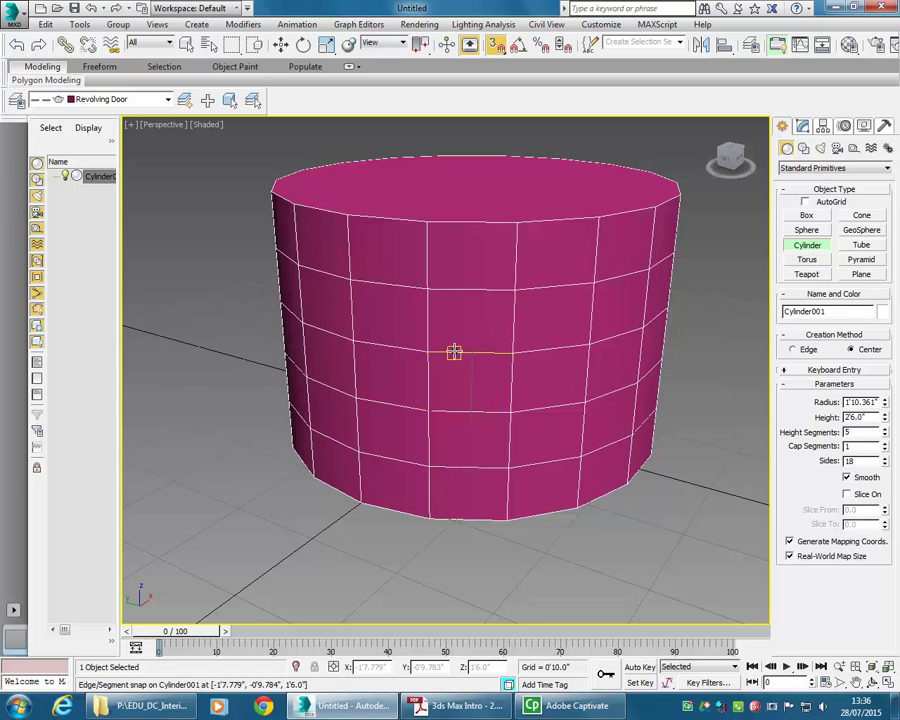
{"action": "key", "text": "ctrl+z"}
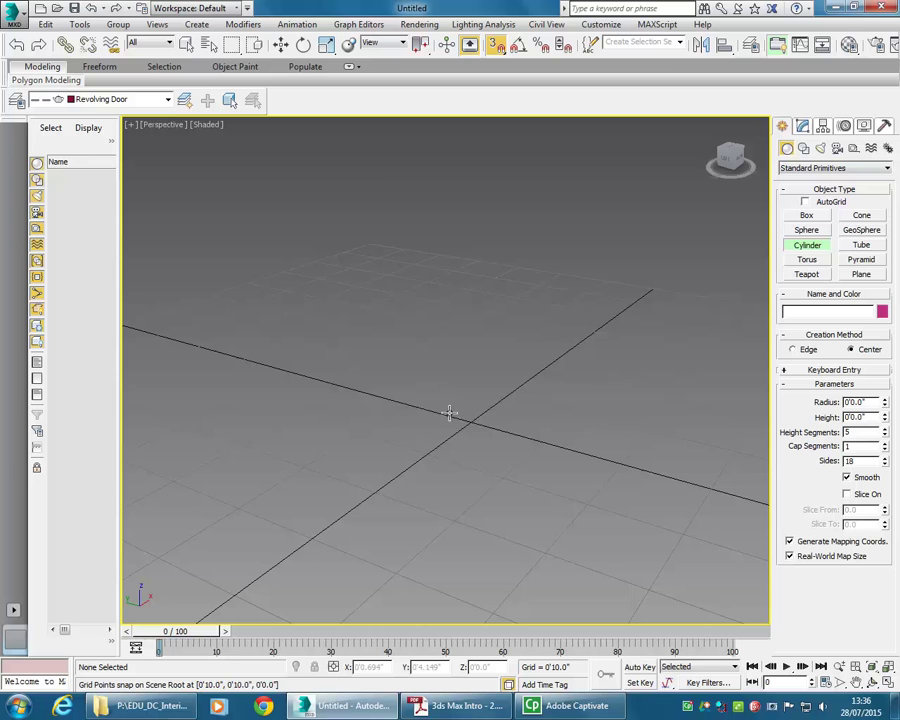
{"action": "left_click_drag", "start_coordinate": [470, 421], "coordinate": [467, 375]}
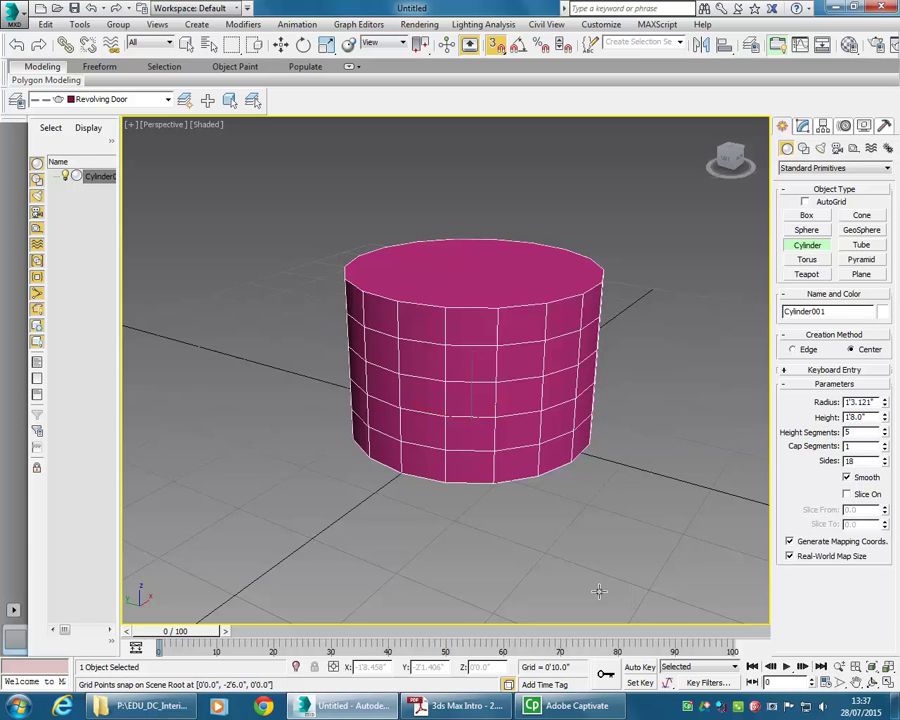
- Switch to the tutorial PDF and read the remaining hub creation steps through the Adjust the hub section
{"action": "key", "text": "alt+Tab"}
{"action": "scroll", "coordinate": [388, 418], "scroll_direction": "down", "scroll_amount": 15}
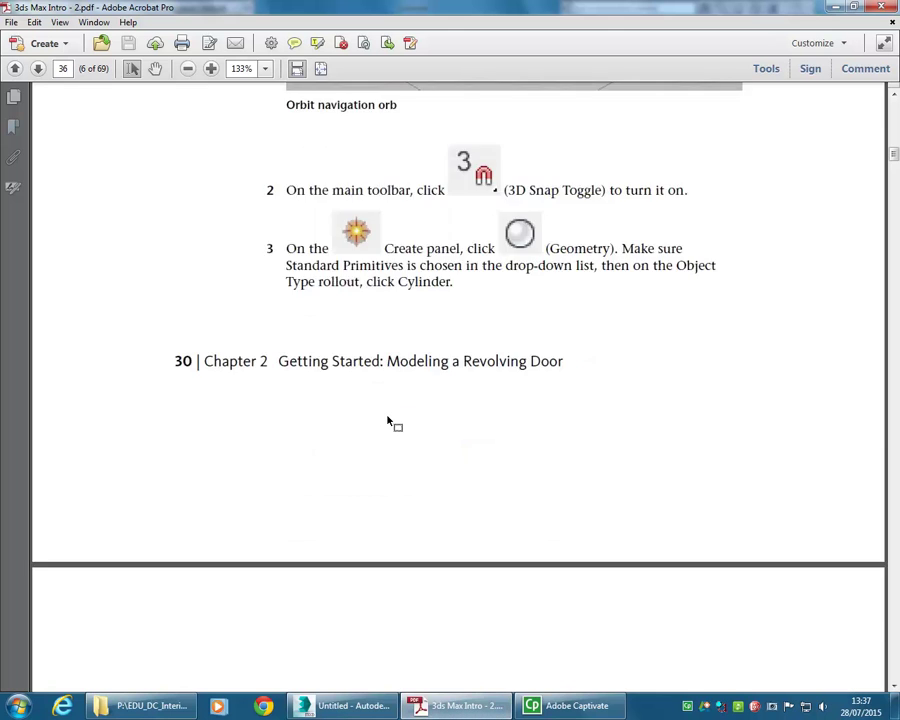
{"action": "scroll", "coordinate": [388, 418], "scroll_direction": "down", "scroll_amount": 20}
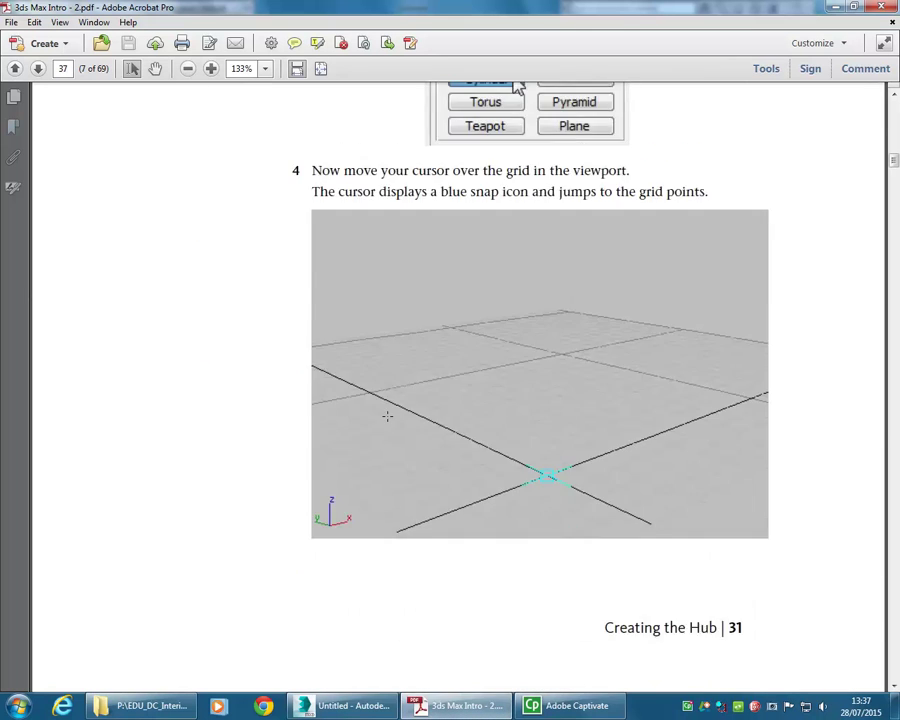
{"action": "scroll", "coordinate": [388, 418], "scroll_direction": "down", "scroll_amount": 15}
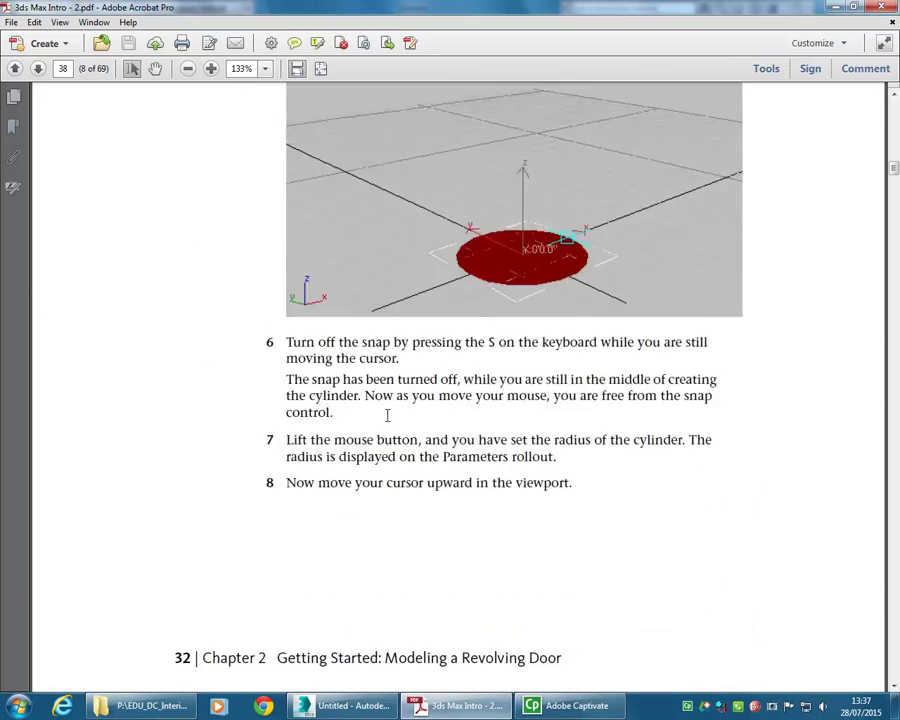
{"action": "scroll", "coordinate": [388, 413], "scroll_direction": "down", "scroll_amount": 12}
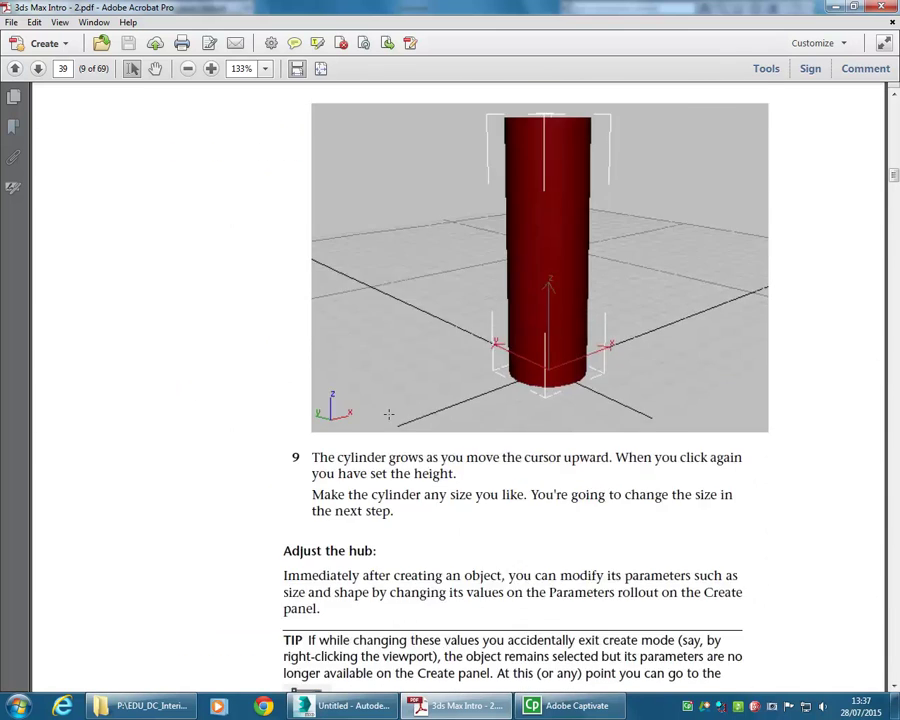
{"action": "scroll", "coordinate": [400, 412], "scroll_direction": "down", "scroll_amount": 5}
{"action": "scroll", "coordinate": [398, 408], "scroll_direction": "up", "scroll_amount": 8}
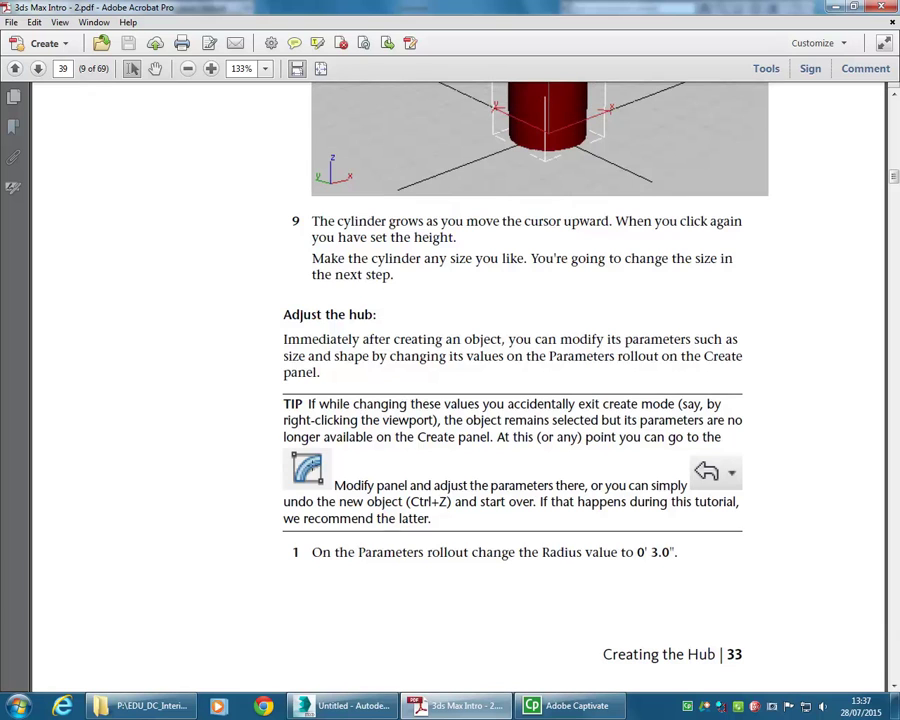
- Return to 3ds Max, enlarge the cylinder to about 1'6" radius and 2'2" height, and leave Cylinder creation
{"action": "left_click", "coordinate": [835, 7]}
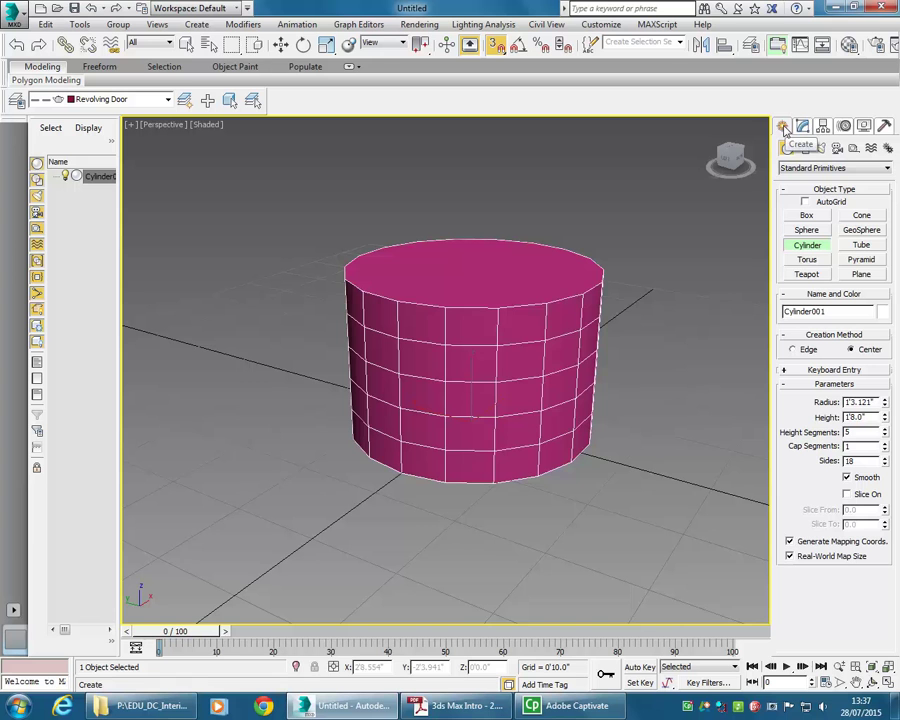
{"action": "mouse_move", "coordinate": [884, 401]}
{"action": "left_mouse_down"}
{"action": "mouse_move", "coordinate": [883, 384]}
{"action": "mouse_move", "coordinate": [884, 418]}
{"action": "mouse_move", "coordinate": [884, 398]}
{"action": "left_mouse_up"}
{"action": "left_click", "coordinate": [663, 512]}
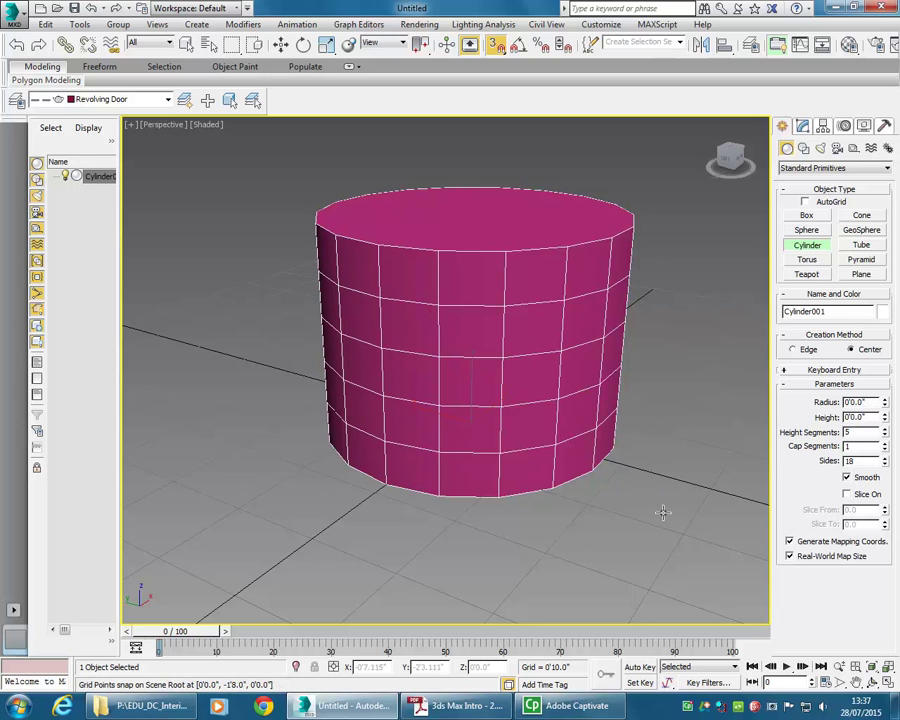
{"action": "right_click", "coordinate": [590, 555]}
{"action": "middle_click_drag", "start_coordinate": [601, 382], "coordinate": [467, 530], "text": "alt"}
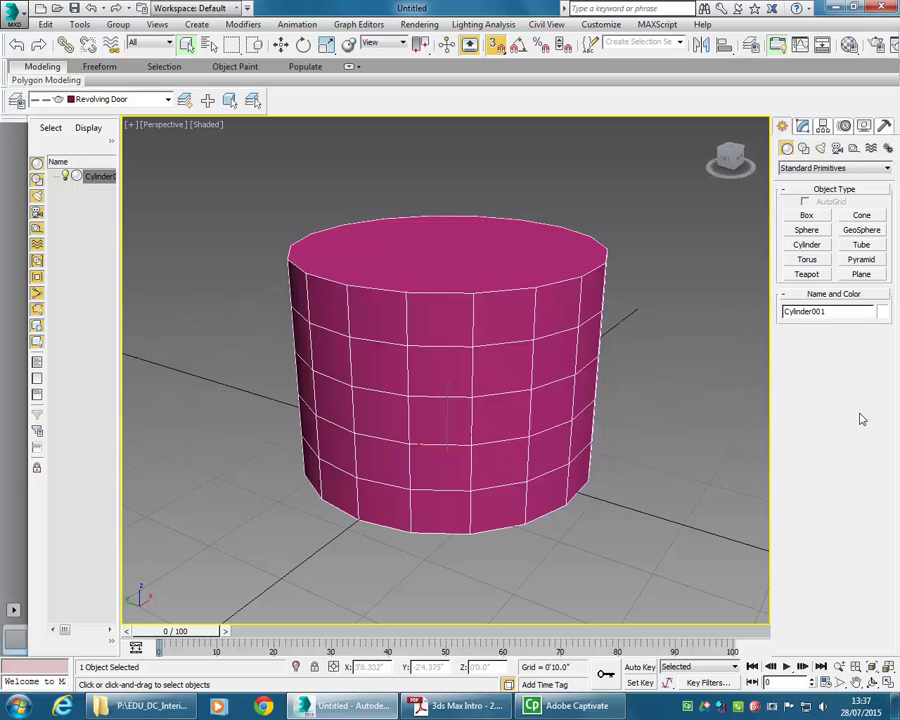
- Show the cylinder's editable parameters and enlarge it to about 1'11" radius and 2'6" height
{"action": "left_click", "coordinate": [803, 127]}
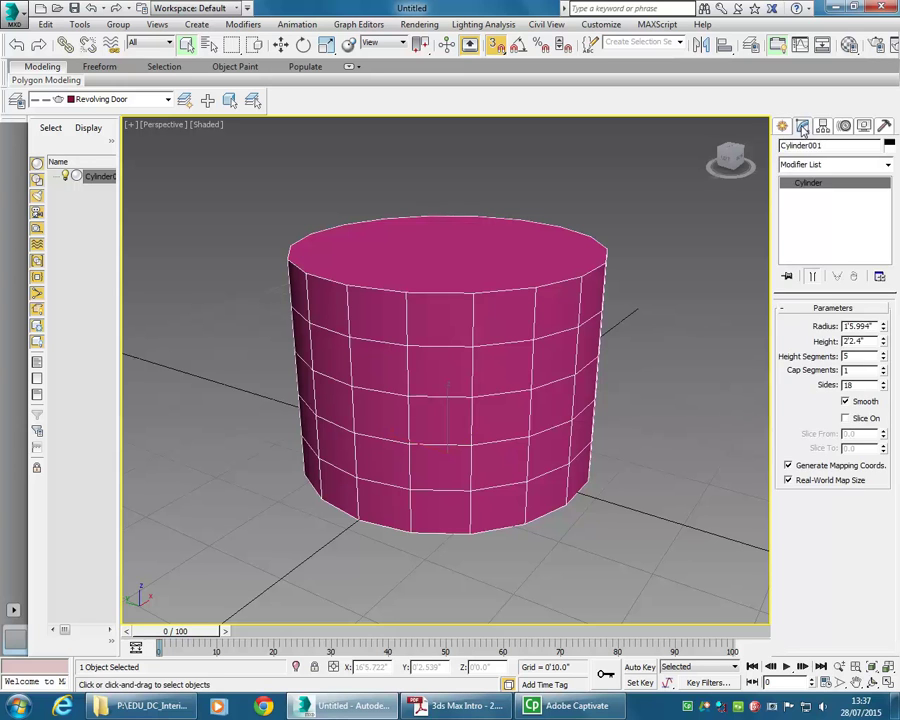
{"action": "left_click", "coordinate": [784, 127]}
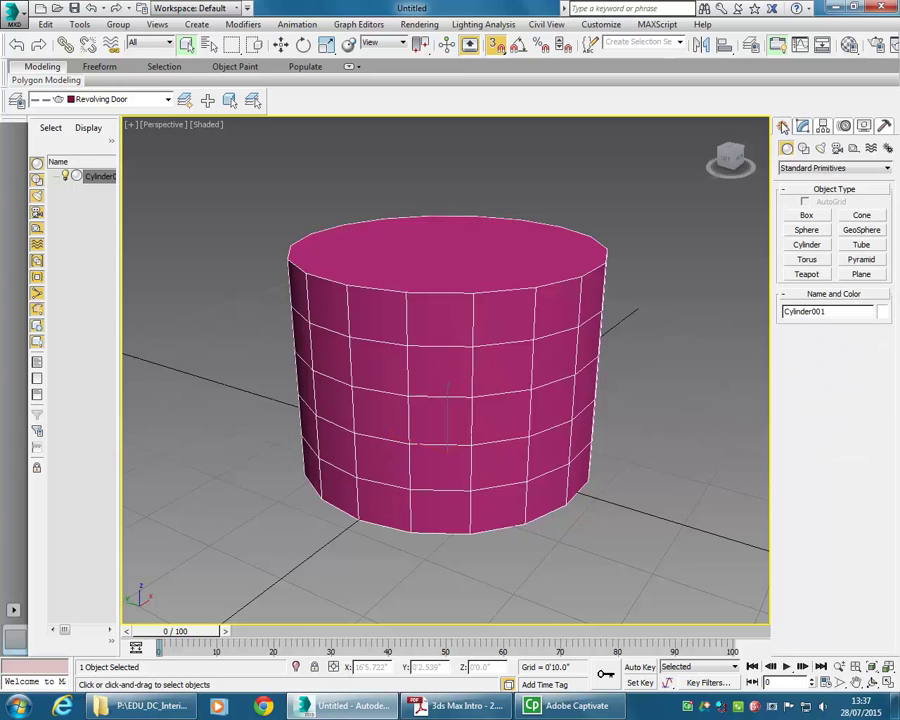
{"action": "left_click", "coordinate": [803, 127]}
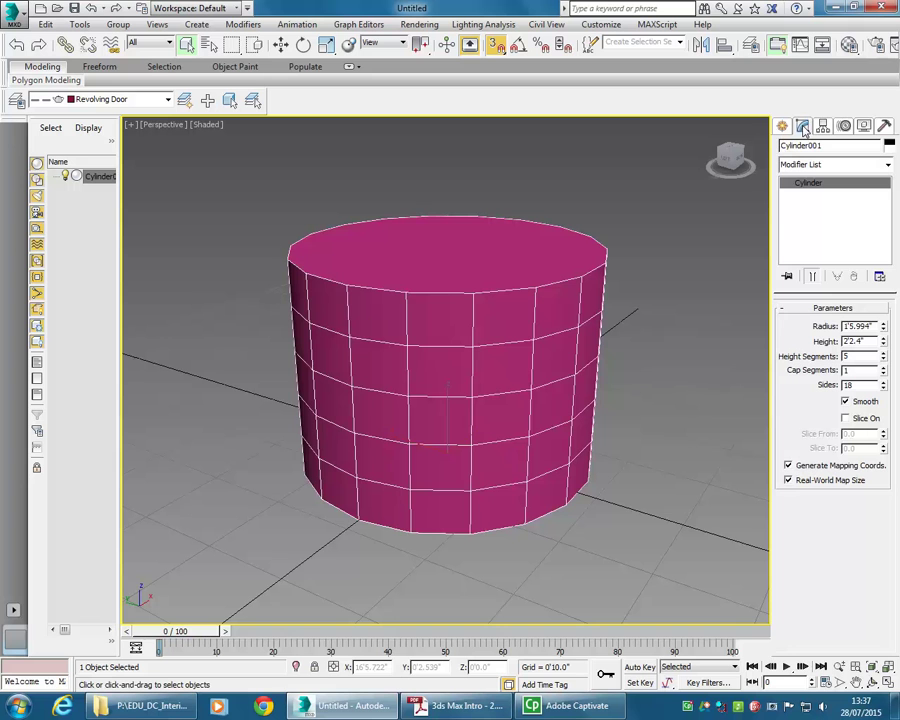
{"action": "mouse_move", "coordinate": [884, 328]}
{"action": "left_mouse_down"}
{"action": "mouse_move", "coordinate": [884, 312]}
{"action": "mouse_move", "coordinate": [888, 344]}
{"action": "mouse_move", "coordinate": [887, 302]}
{"action": "mouse_move", "coordinate": [885, 340]}
{"action": "left_mouse_up"}
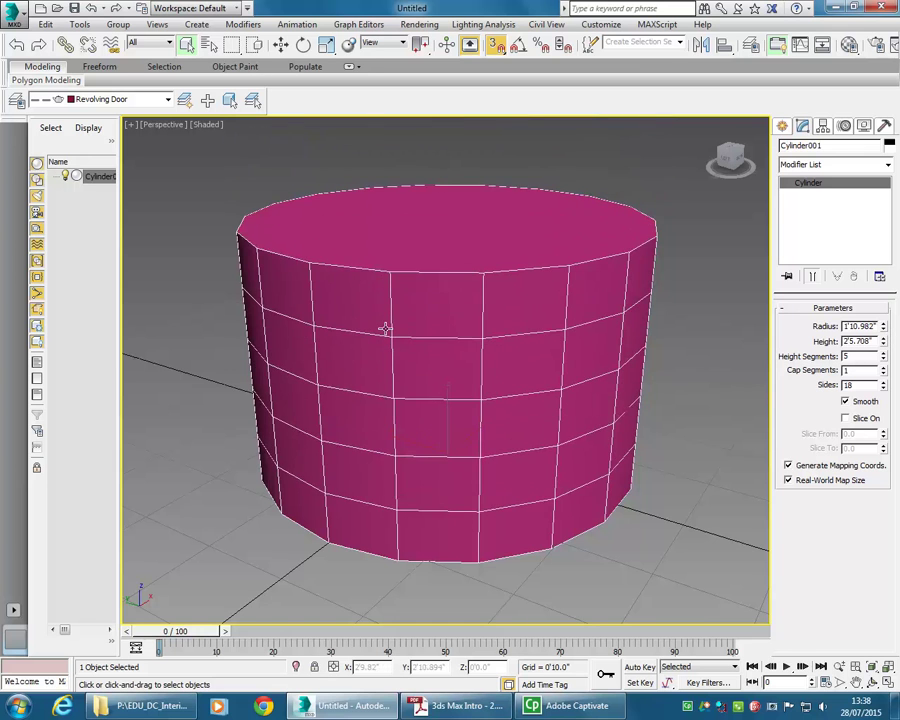
- Look up the hub radius under Adjust the hub in the tutorial PDF and set the cylinder's radius to 0'3.0"
{"action": "scroll", "coordinate": [374, 346], "scroll_direction": "down", "scroll_amount": 5}
{"action": "scroll", "coordinate": [468, 348], "scroll_direction": "up", "scroll_amount": 3}
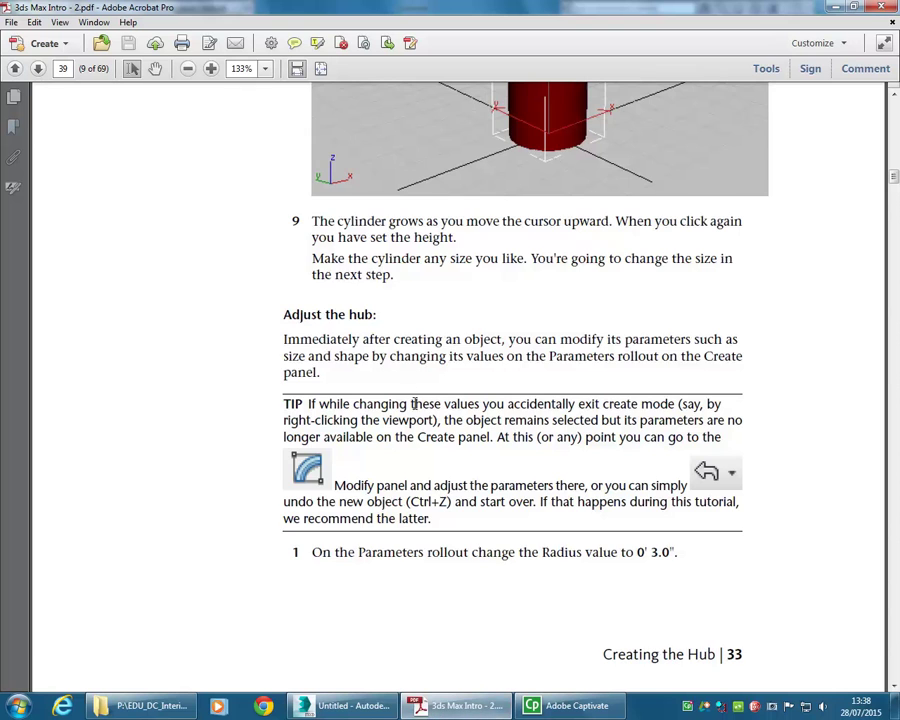
{"action": "scroll", "coordinate": [416, 405], "scroll_direction": "down", "scroll_amount": 3}
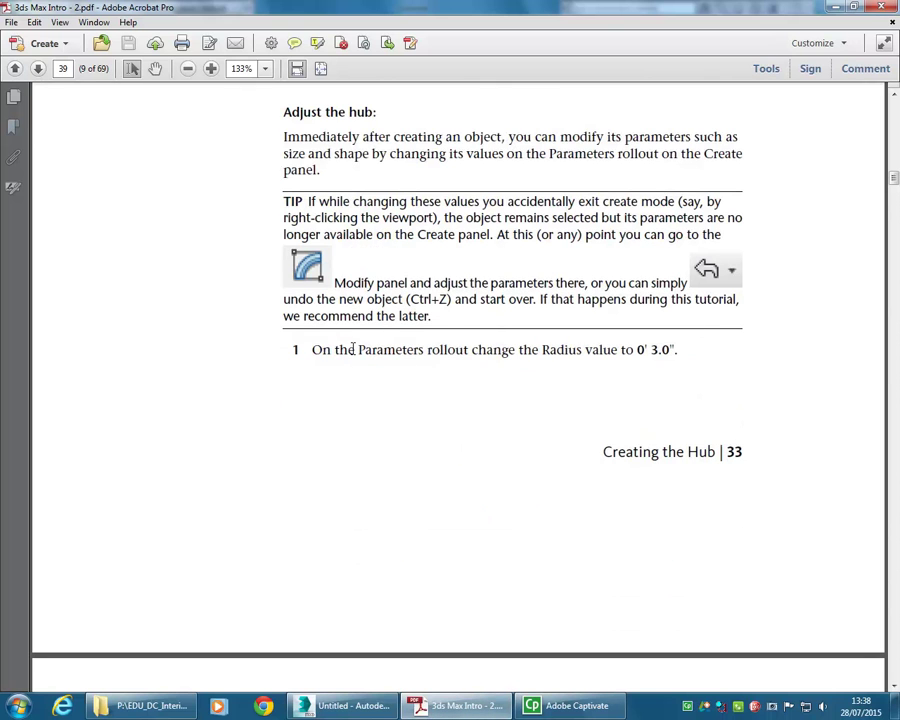
{"action": "left_click_drag", "start_coordinate": [313, 346], "coordinate": [580, 356]}
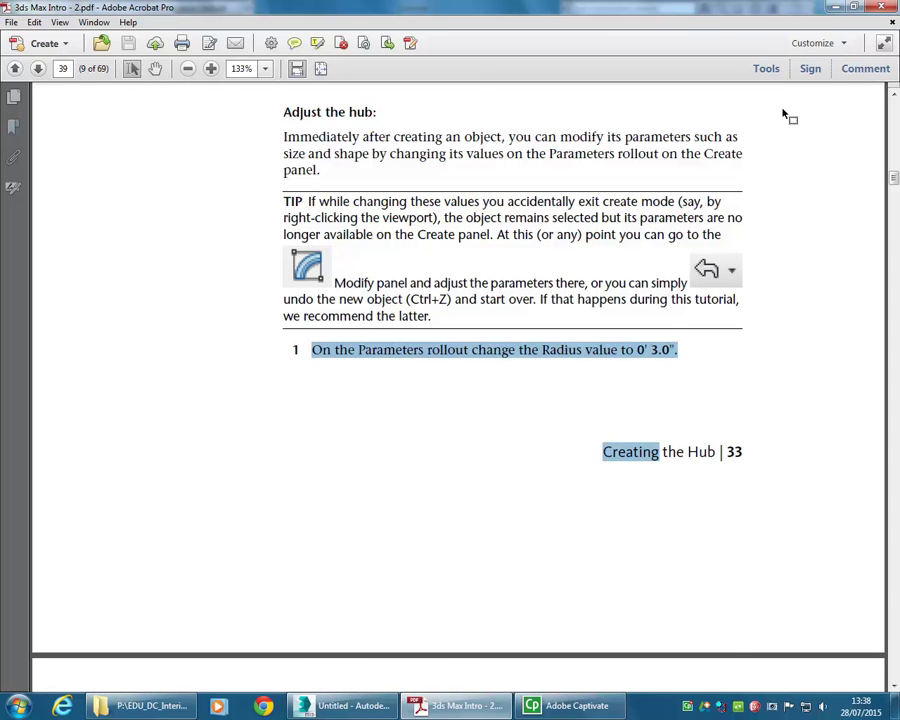
{"action": "key", "text": "alt+Tab"}
{"action": "double_click", "coordinate": [860, 327]}
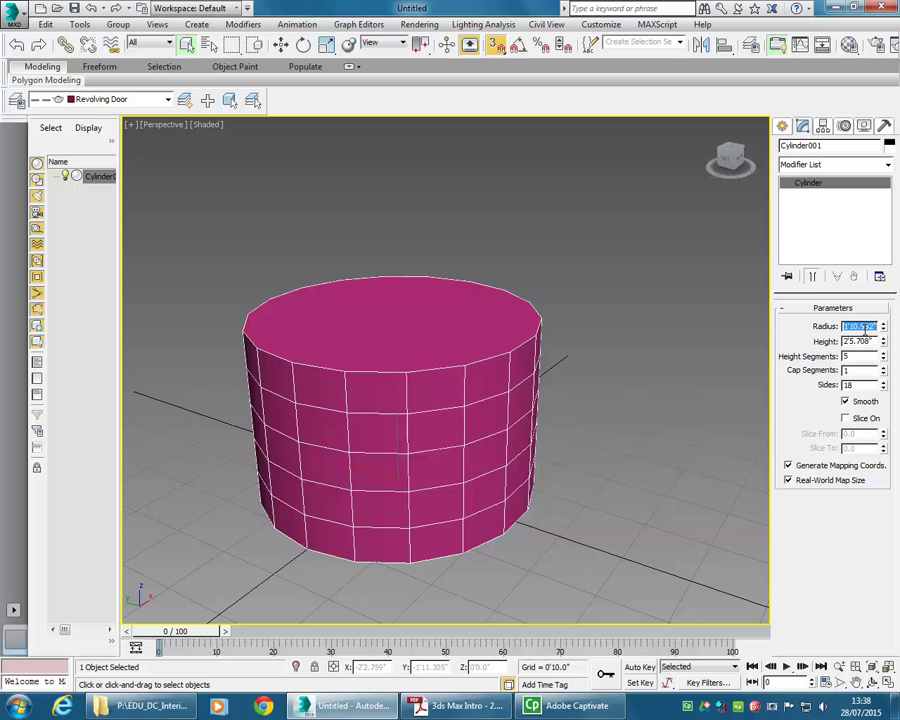
{"action": "type", "text": "0'3"}
{"action": "key", "text": "Return"}
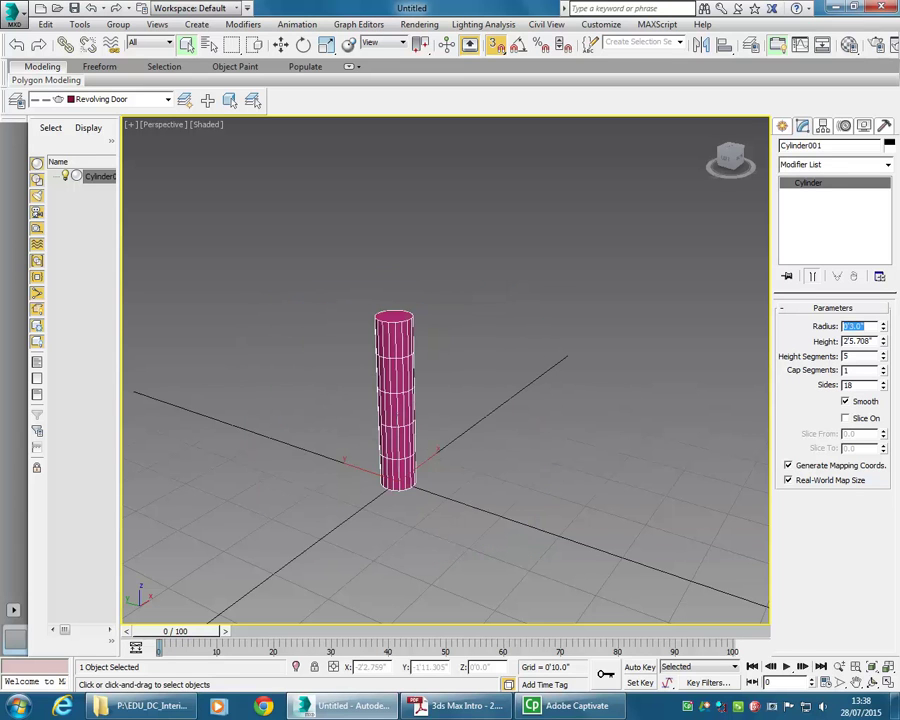
- Look up the hub height in the tutorial PDF and set the cylinder's height to 7'0.0", keeping the whole cylinder in view
{"action": "left_click", "coordinate": [458, 705]}
{"action": "scroll", "coordinate": [537, 357], "scroll_direction": "down", "scroll_amount": 10}
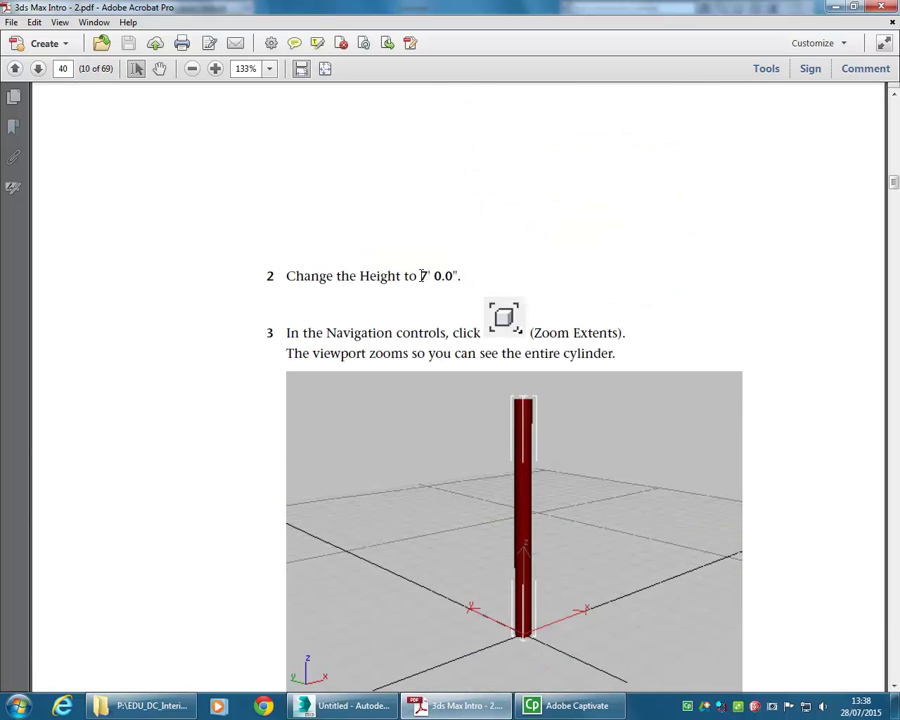
{"action": "left_click", "coordinate": [835, 7]}
{"action": "left_click", "coordinate": [875, 342]}
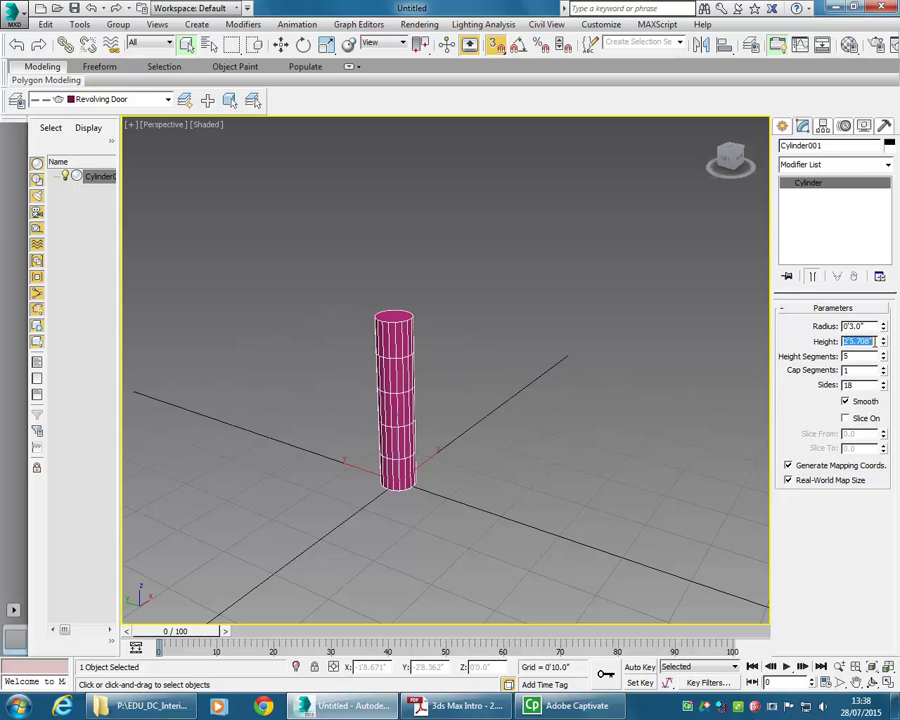
{"action": "type", "text": "7"}
{"action": "key", "text": "Return"}
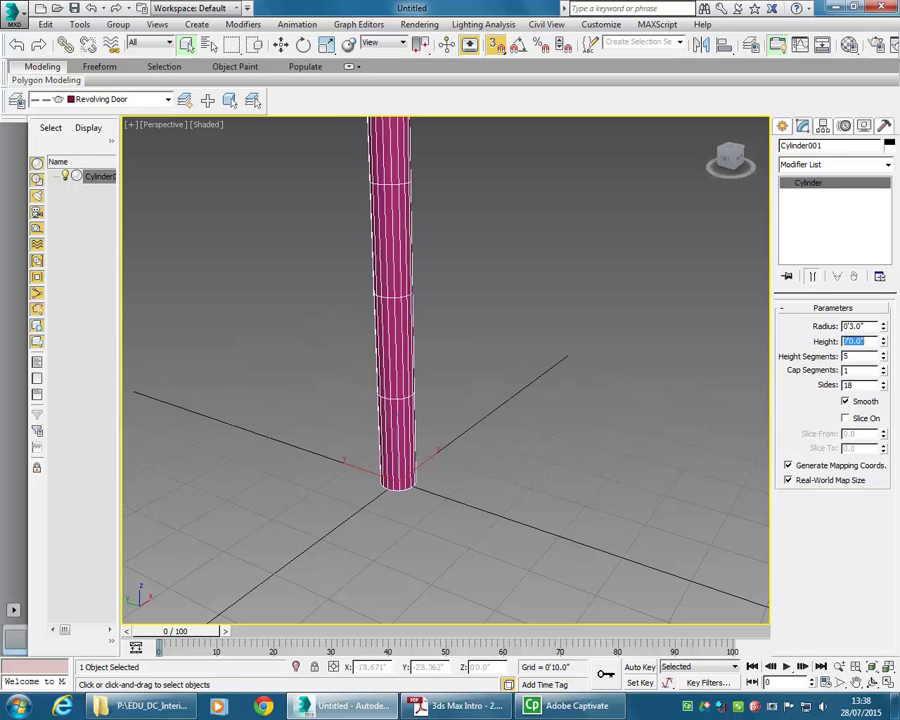
{"action": "scroll", "coordinate": [325, 425], "scroll_direction": "down", "scroll_amount": 4}
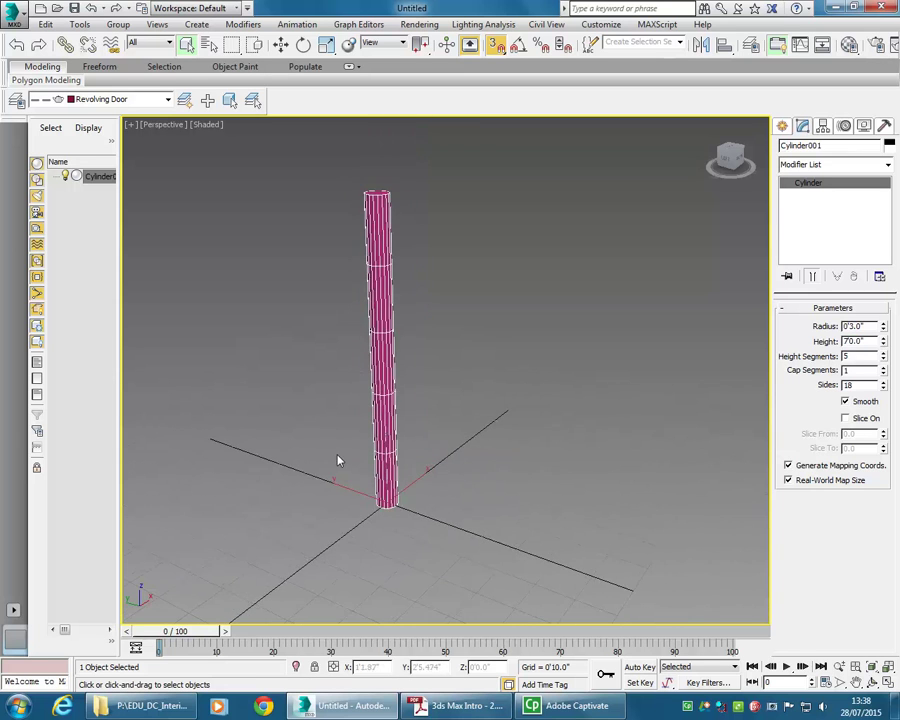
{"action": "middle_click_drag", "start_coordinate": [488, 412], "coordinate": [518, 422]}
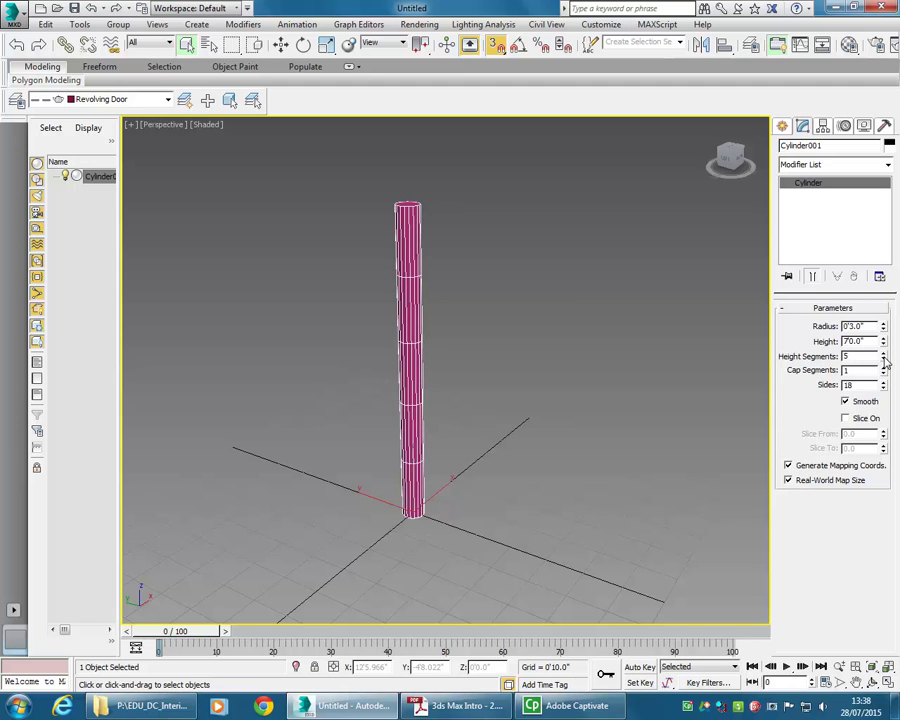
- Reduce the cylinder's height segments to 1 and its sides to 4, and inspect the top end
{"action": "left_click_drag", "start_coordinate": [884, 362], "coordinate": [828, 376]}
{"action": "left_click_drag", "start_coordinate": [881, 391], "coordinate": [884, 466]}
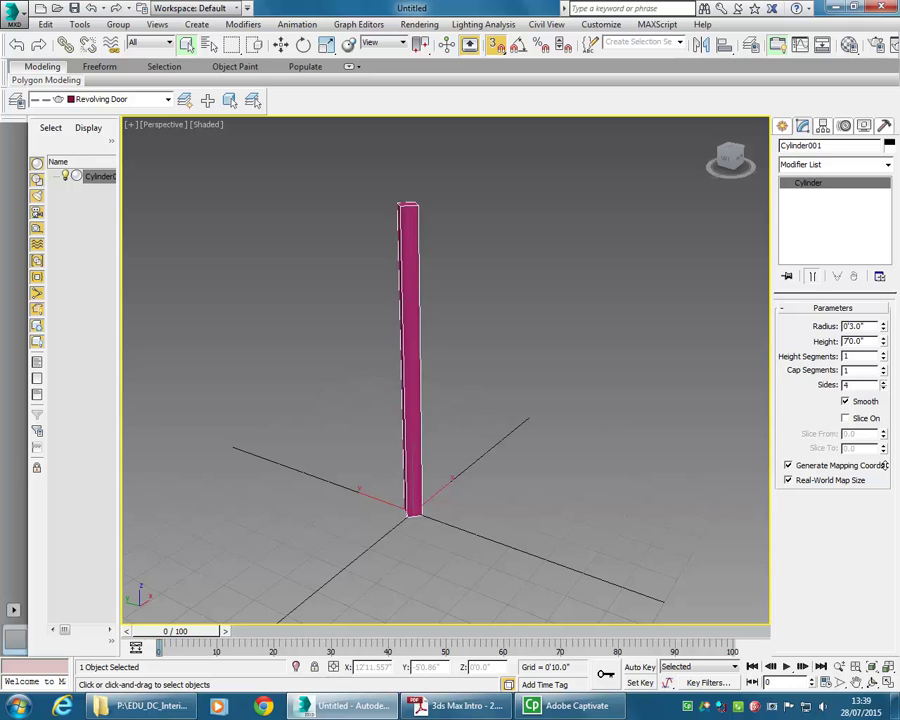
{"action": "scroll", "coordinate": [303, 354], "scroll_direction": "down", "scroll_amount": 1}
{"action": "scroll", "coordinate": [356, 354], "scroll_direction": "up", "scroll_amount": 1}
{"action": "scroll", "coordinate": [376, 297], "scroll_direction": "down", "scroll_amount": 1}
{"action": "scroll", "coordinate": [376, 297], "scroll_direction": "up", "scroll_amount": 5}
{"action": "middle_click_drag", "start_coordinate": [380, 321], "coordinate": [457, 327]}
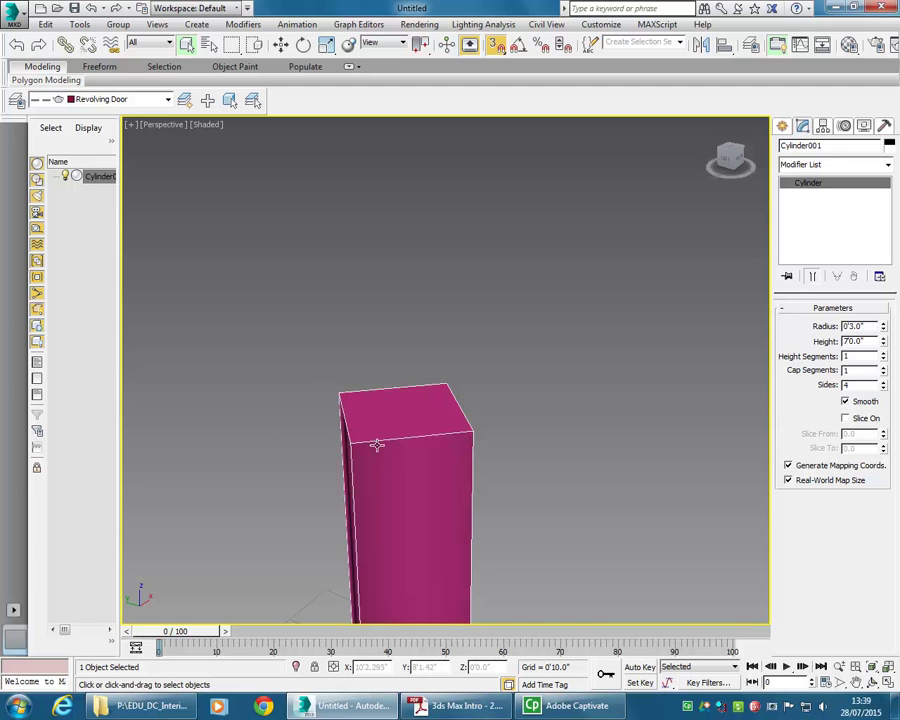
- Read the Zoom Extents and Edged Faces instructions in the tutorial PDF, returning to the 3ds Max scene
{"action": "scroll", "coordinate": [408, 342], "scroll_direction": "down", "scroll_amount": 5}
{"action": "middle_click_drag", "start_coordinate": [408, 346], "coordinate": [412, 324]}
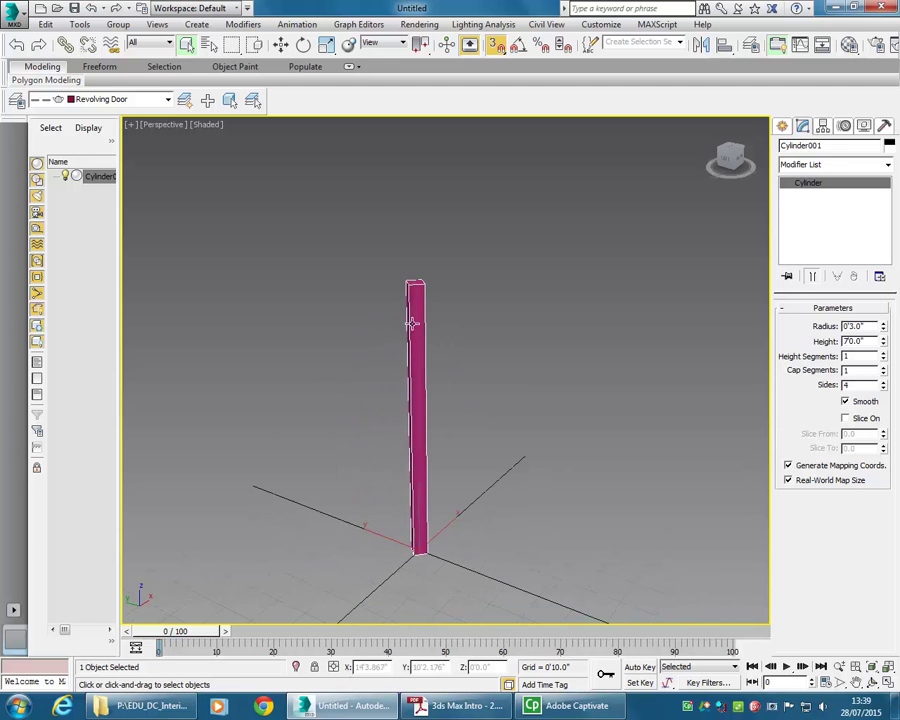
{"action": "left_click", "coordinate": [455, 705]}
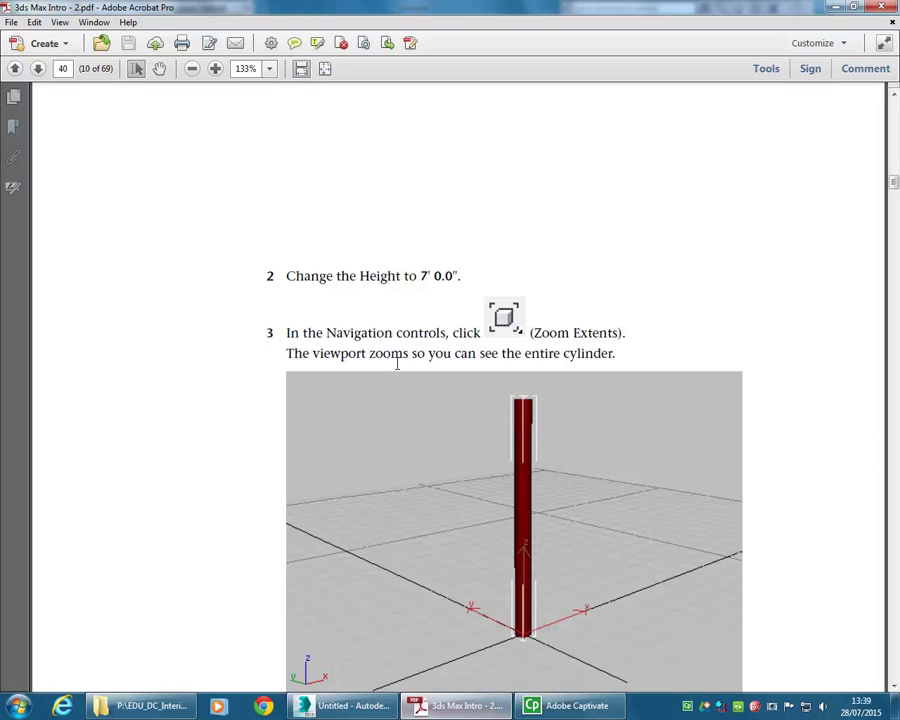
{"action": "scroll", "coordinate": [491, 302], "scroll_direction": "down", "scroll_amount": 15}
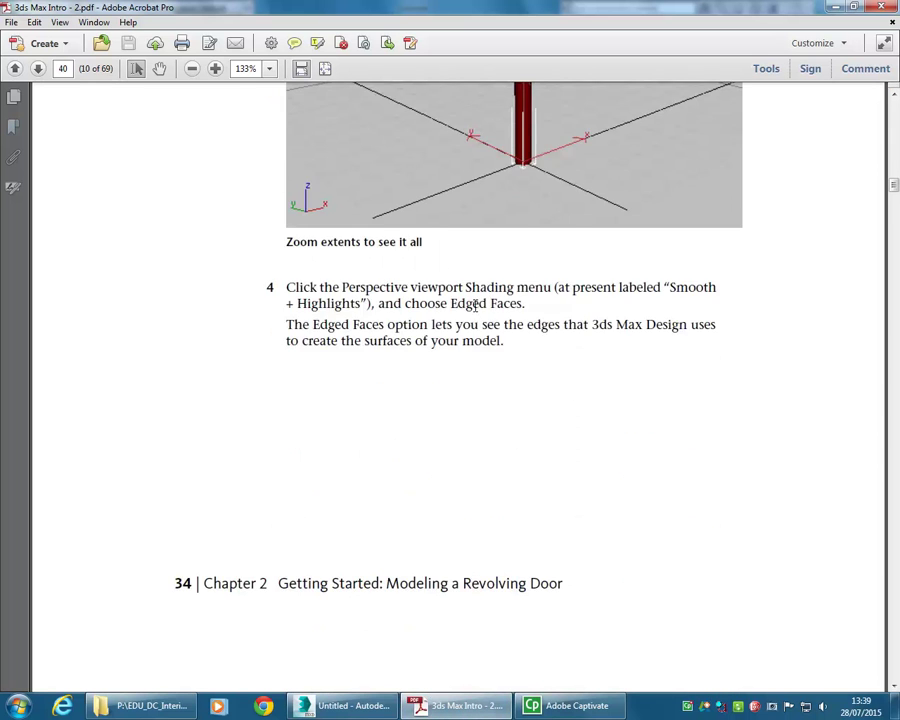
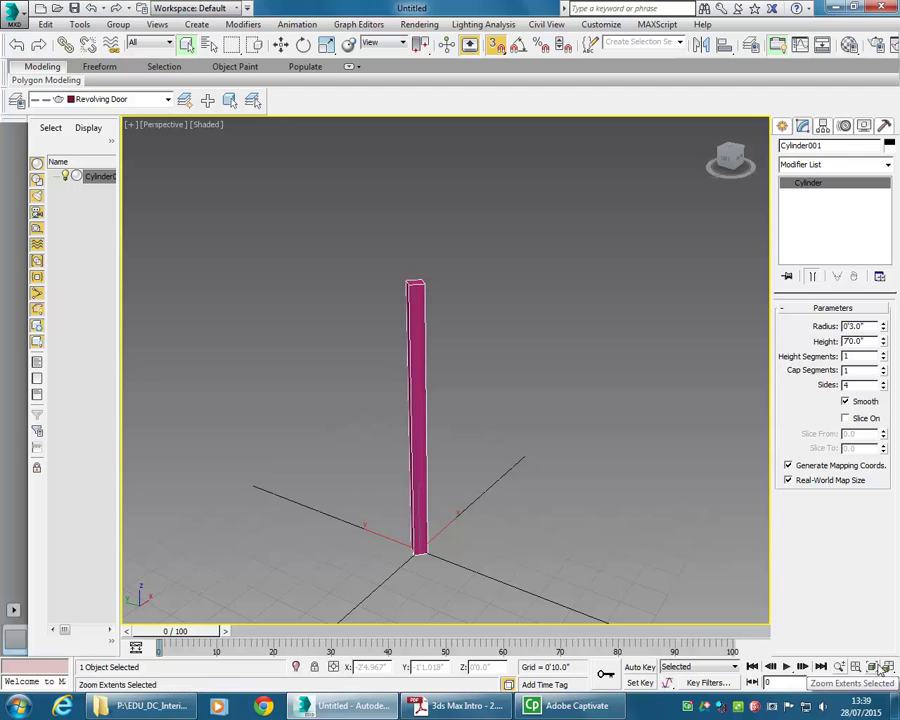
{"action": "left_click", "coordinate": [460, 705]}
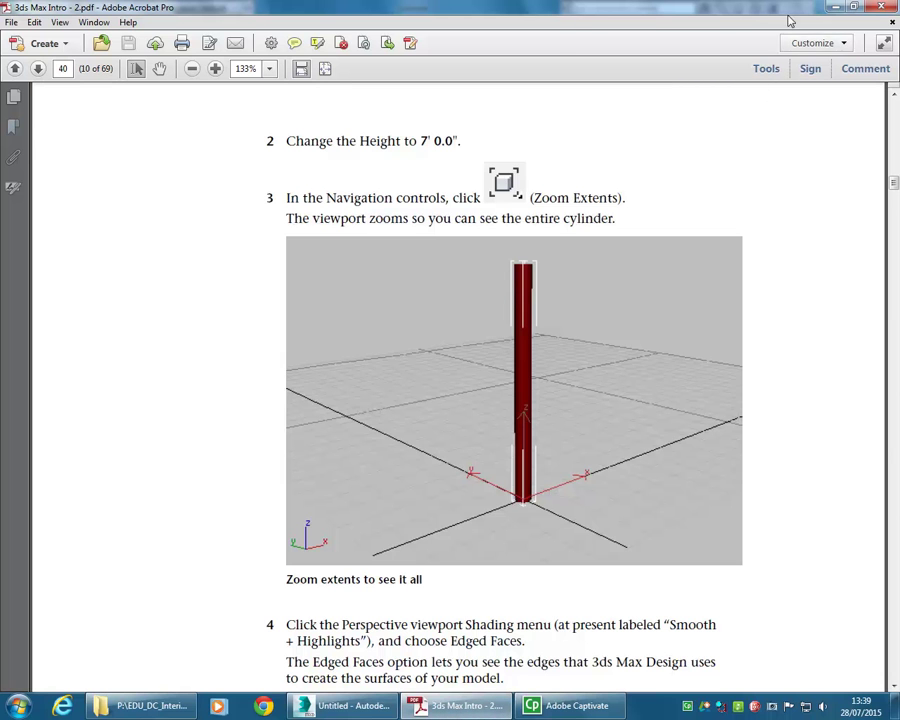
{"action": "key", "text": "alt+Tab"}
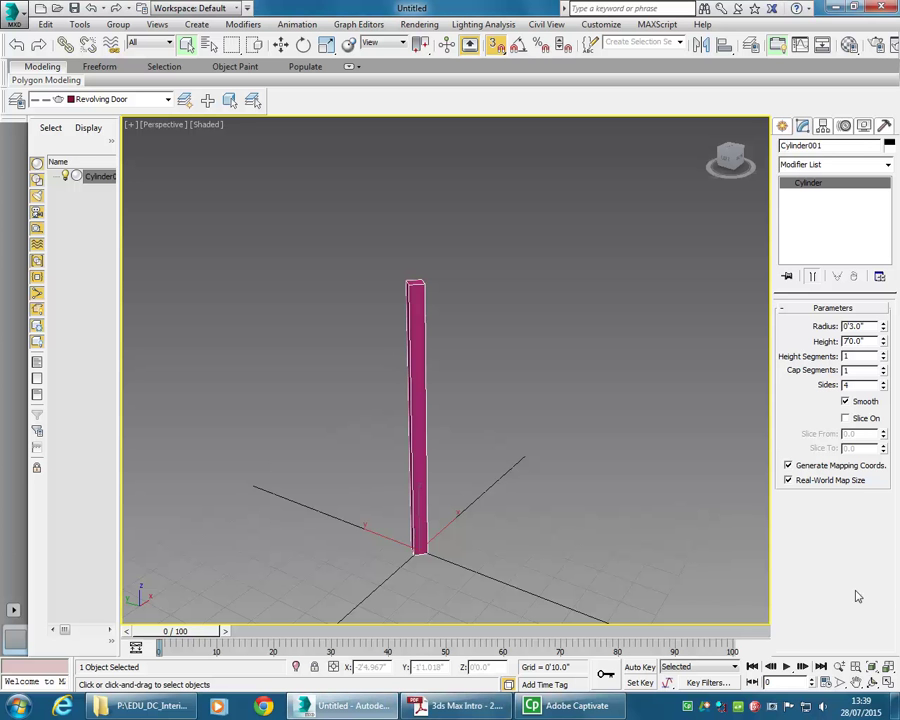
- Fit the whole cylinder in the Perspective viewport with Zoom Extents Selected
{"action": "left_click", "coordinate": [873, 670]}
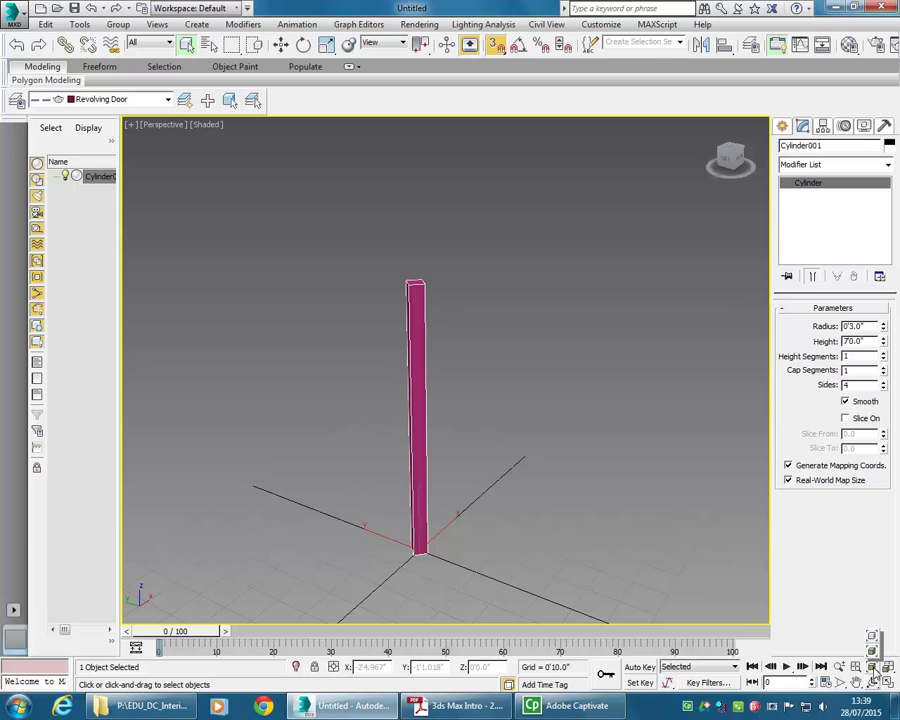
{"action": "left_click_drag", "start_coordinate": [875, 671], "coordinate": [871, 637]}
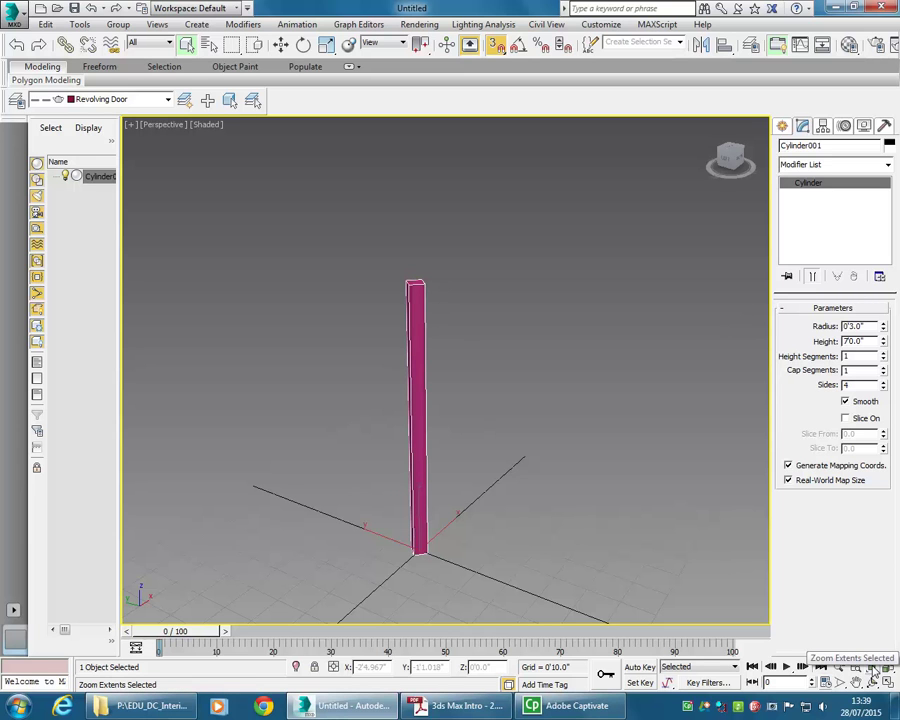
{"action": "left_click", "coordinate": [872, 670]}
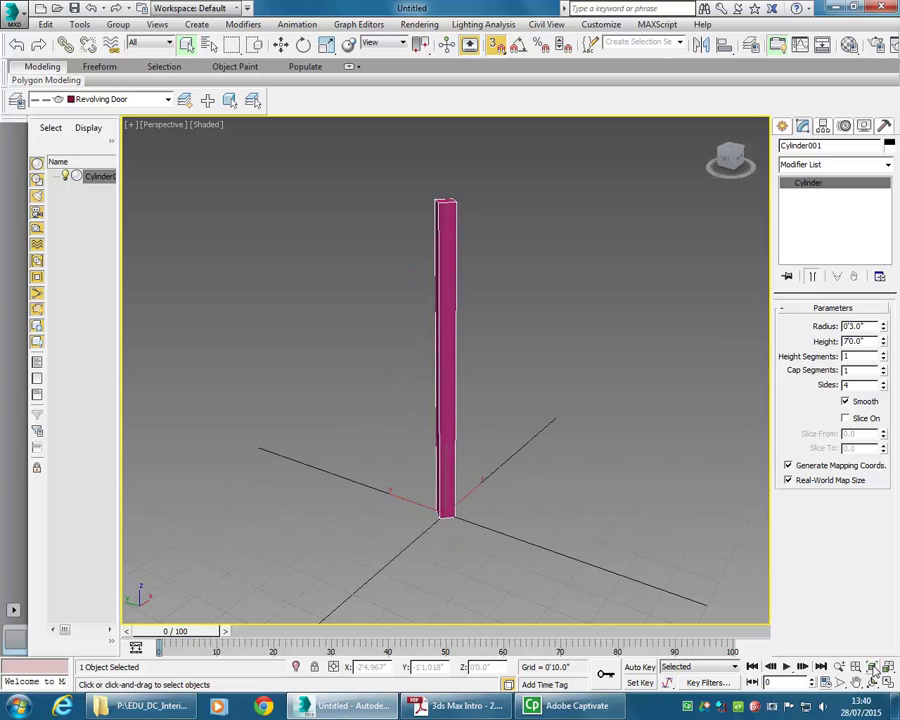
{"action": "left_click_drag", "start_coordinate": [872, 670], "coordinate": [872, 651]}
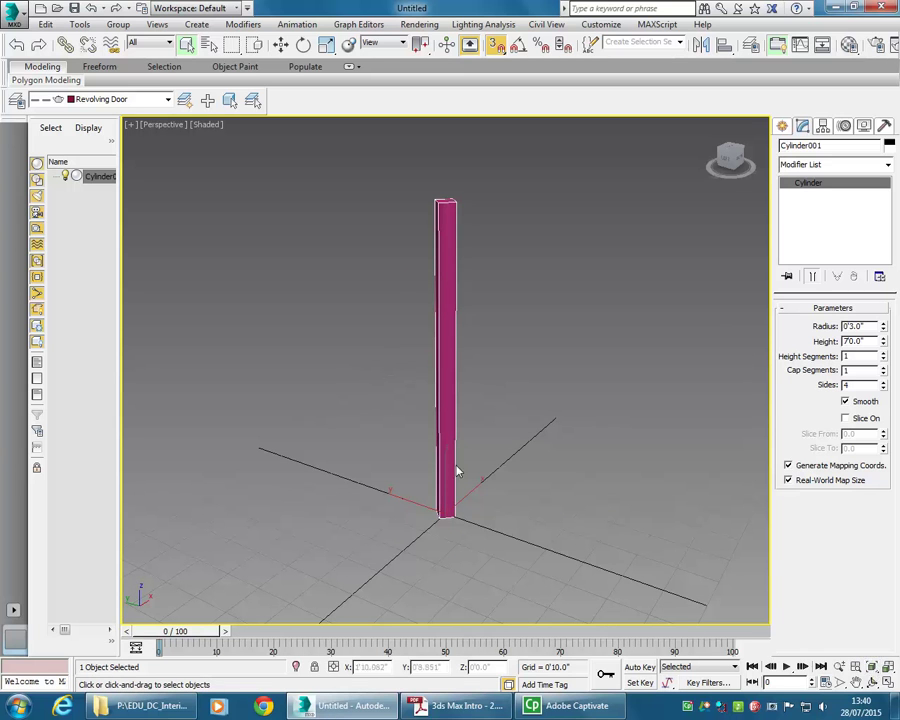
{"action": "mouse_move", "coordinate": [389, 470]}
{"action": "middle_mouse_down"}
{"action": "mouse_move", "coordinate": [381, 470]}
{"action": "mouse_move", "coordinate": [388, 462]}
{"action": "middle_mouse_up"}
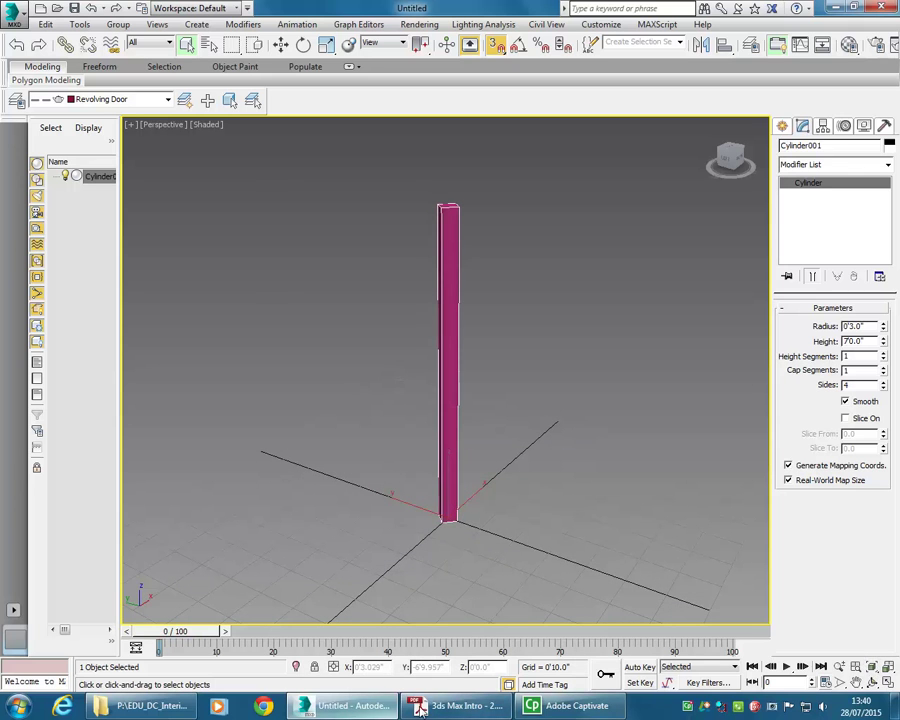
- Look up step 4 on Edged Faces in the tutorial PDF and highlight the "Smooth + Highlights" wording
{"action": "left_click", "coordinate": [460, 706]}
{"action": "scroll", "coordinate": [396, 375], "scroll_direction": "down", "scroll_amount": 2}
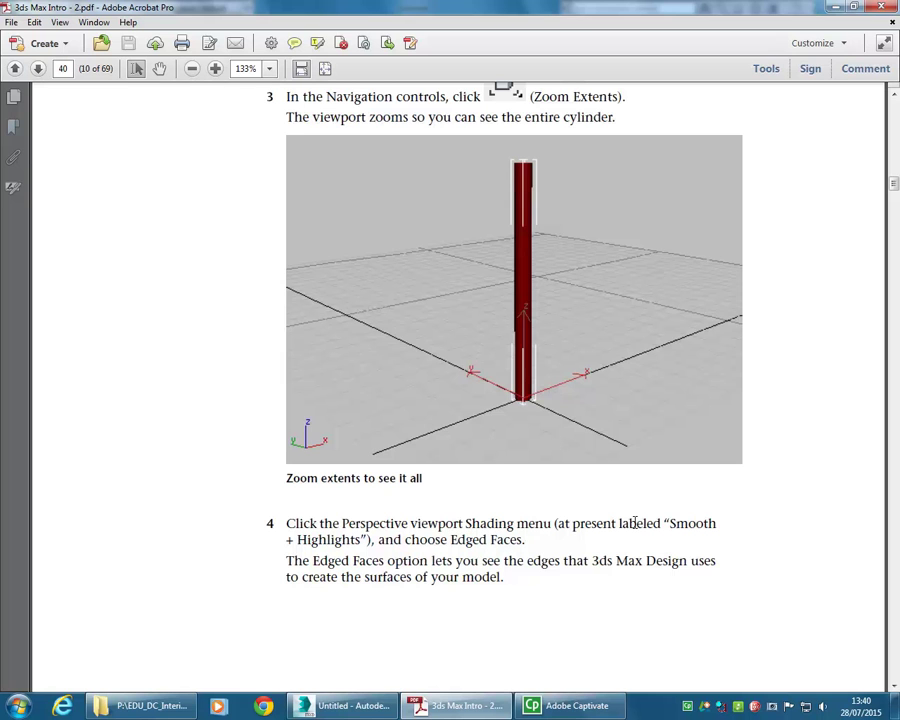
{"action": "left_click_drag", "start_coordinate": [669, 523], "coordinate": [358, 538]}
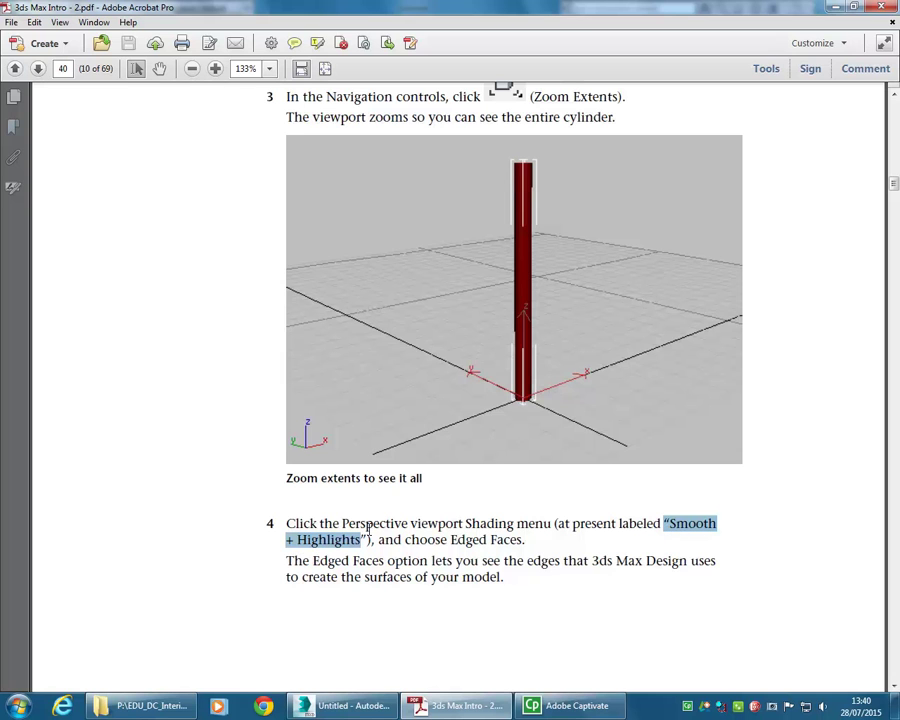
{"action": "key", "text": "alt+Tab"}
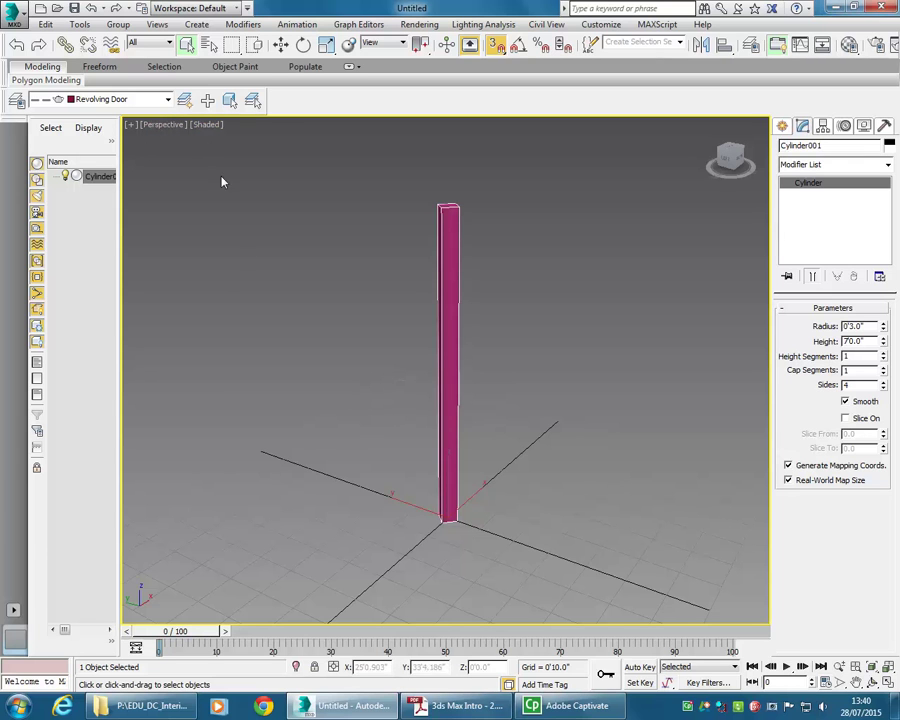
- Deselect the cylinder and turn on Edged Faces in the Perspective viewport, checking the edges around its top end
{"action": "left_click", "coordinate": [206, 126]}
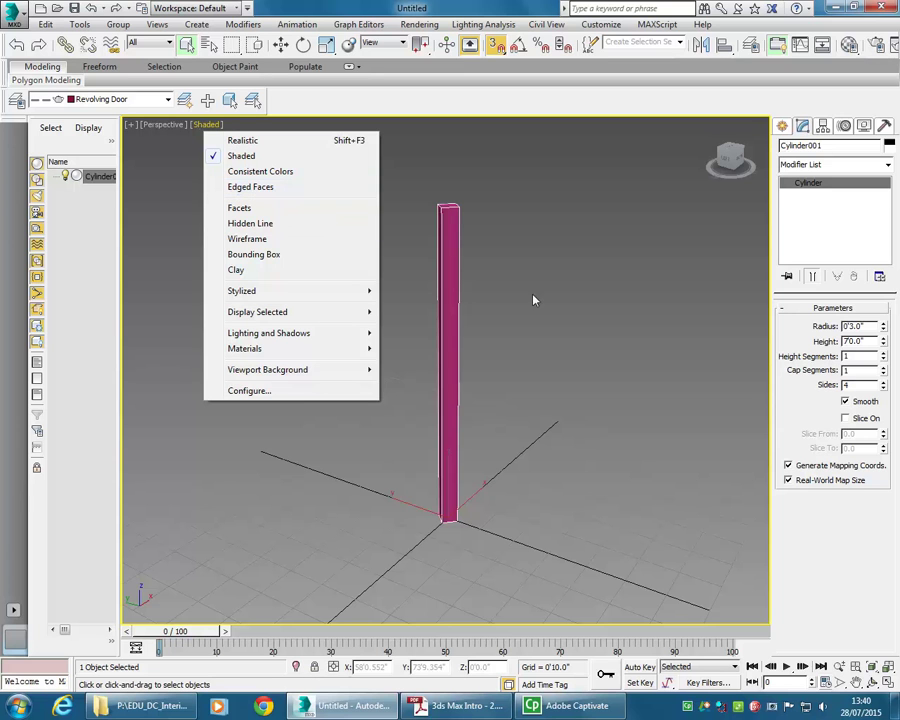
{"action": "left_click", "coordinate": [560, 307]}
{"action": "middle_click_drag", "start_coordinate": [530, 378], "coordinate": [427, 258], "text": "alt"}
{"action": "scroll", "coordinate": [427, 260], "scroll_direction": "down", "scroll_amount": 6}
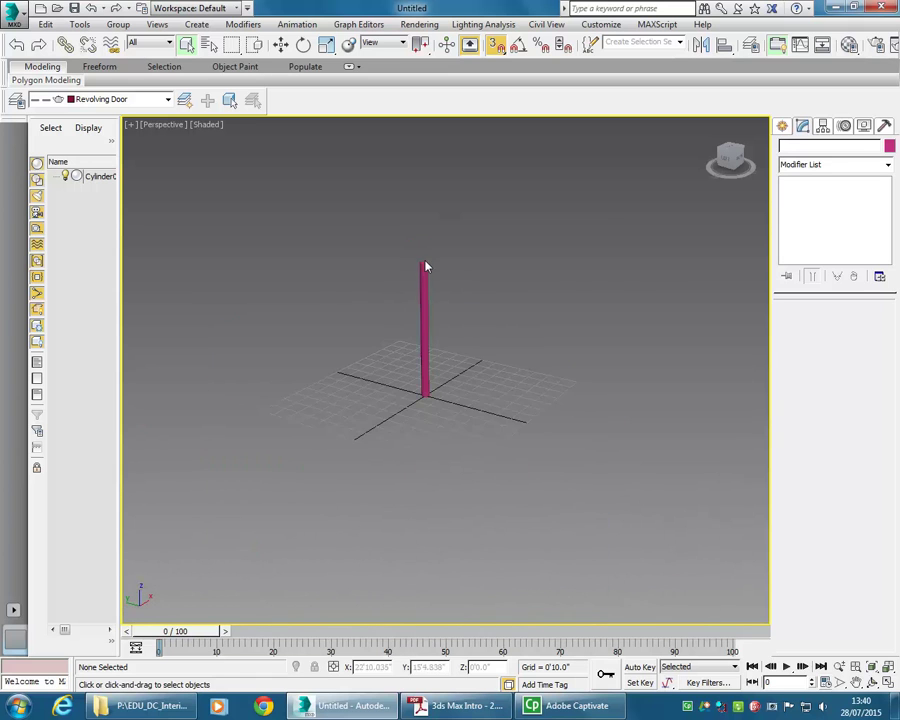
{"action": "scroll", "coordinate": [426, 262], "scroll_direction": "up", "scroll_amount": 3}
{"action": "scroll", "coordinate": [426, 262], "scroll_direction": "up", "scroll_amount": 3}
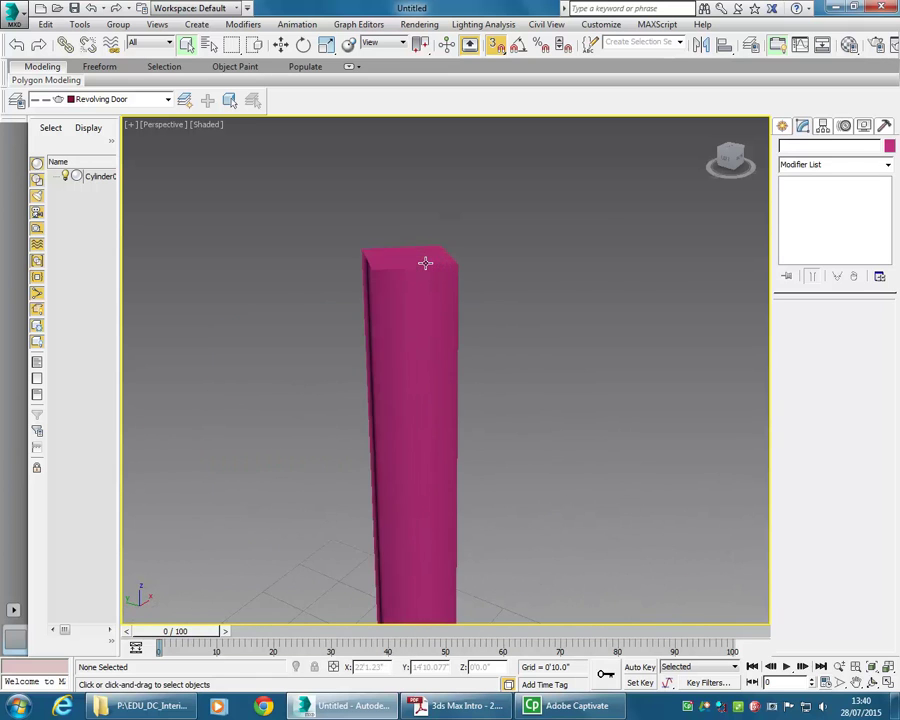
{"action": "scroll", "coordinate": [402, 262], "scroll_direction": "up", "scroll_amount": 2}
{"action": "middle_click_drag", "start_coordinate": [393, 318], "coordinate": [390, 358]}
{"action": "scroll", "coordinate": [396, 346], "scroll_direction": "up", "scroll_amount": 2}
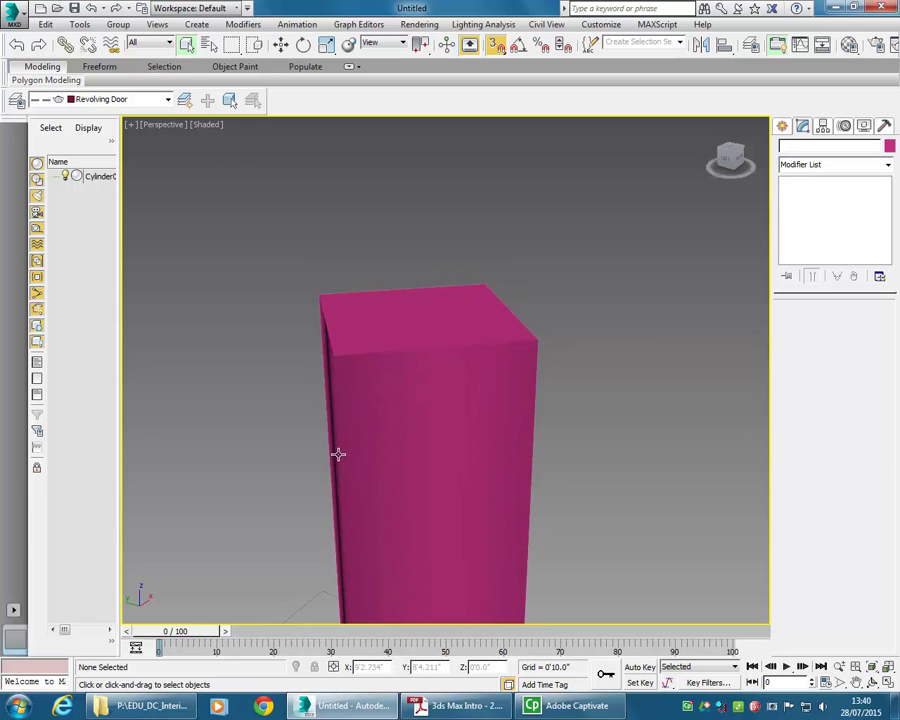
{"action": "left_click", "coordinate": [205, 126]}
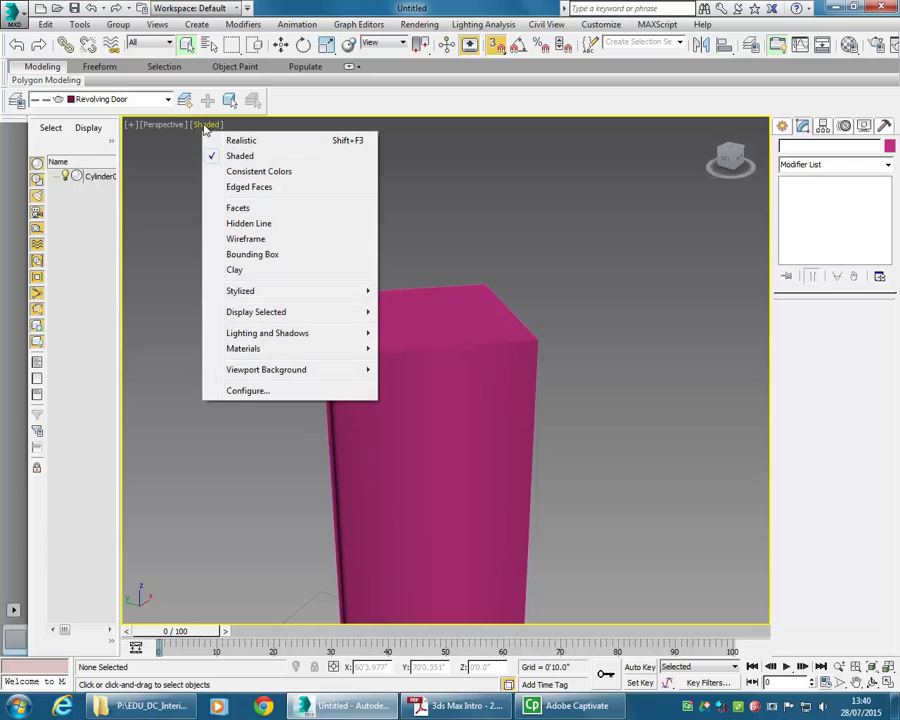
{"action": "left_click", "coordinate": [231, 188]}
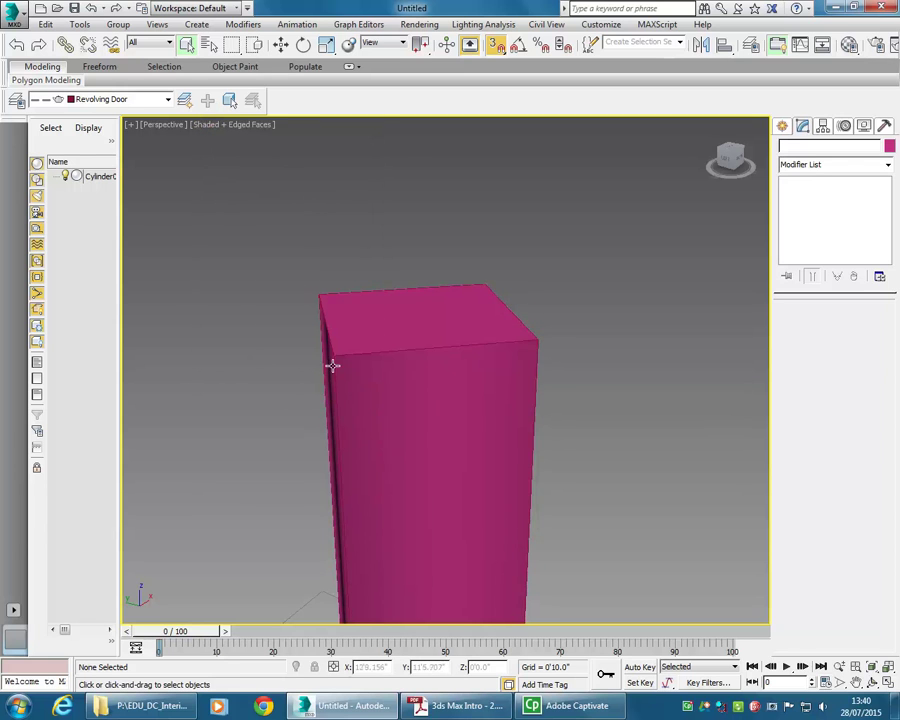
{"action": "middle_click_drag", "start_coordinate": [333, 366], "coordinate": [346, 386], "text": "alt"}
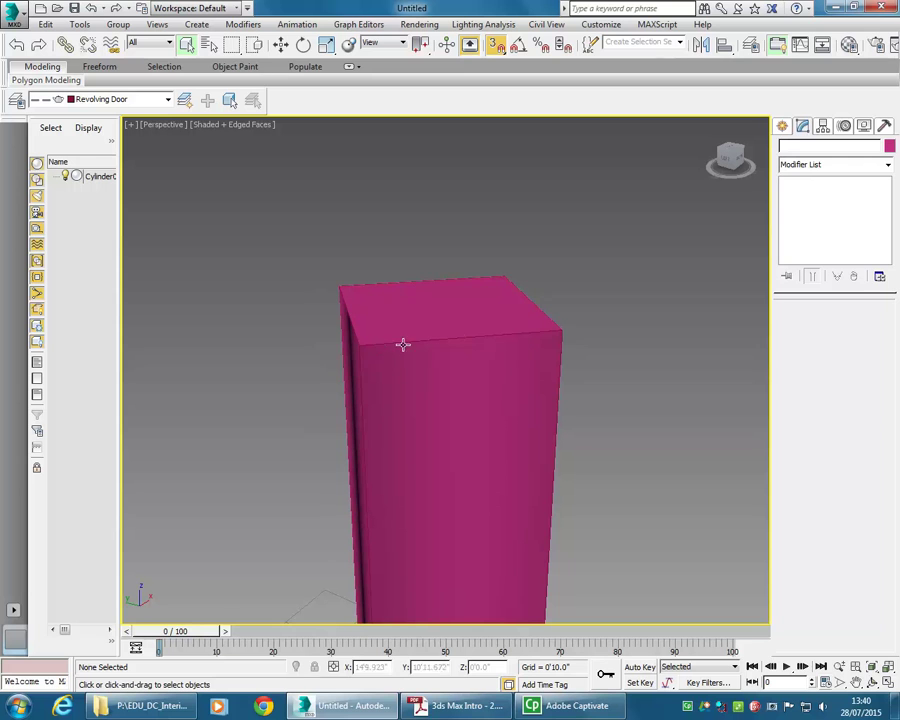
- Change the Revolving Door layer's color to green and inspect the edges at the cylinder's top end
{"action": "left_click", "coordinate": [110, 99]}
{"action": "left_click", "coordinate": [75, 122]}
{"action": "left_click", "coordinate": [70, 99]}
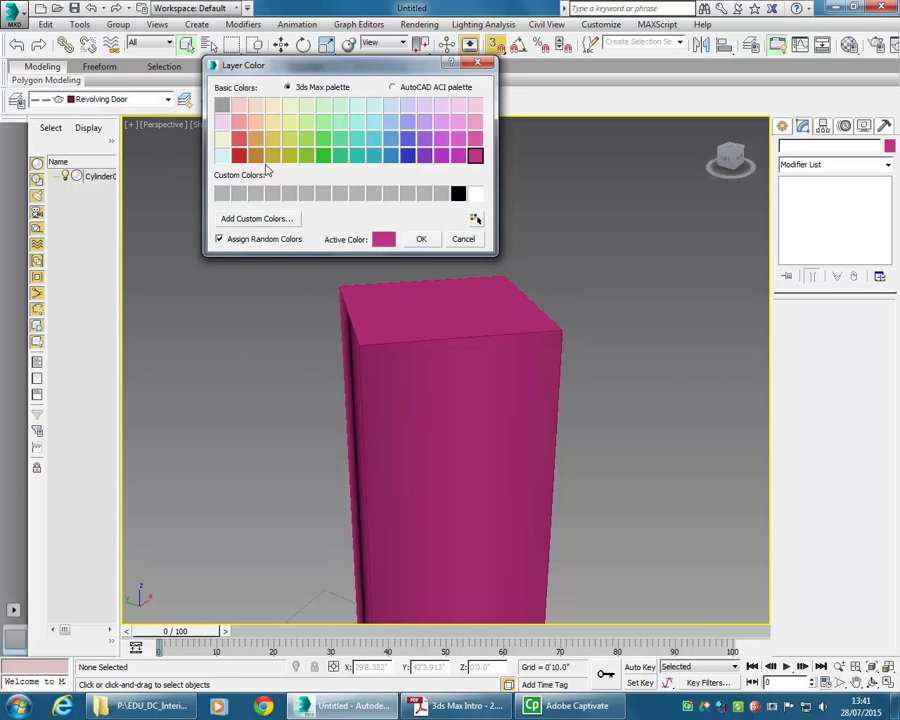
{"action": "left_click", "coordinate": [341, 140]}
{"action": "left_click", "coordinate": [421, 239]}
{"action": "middle_click_drag", "start_coordinate": [343, 311], "coordinate": [366, 311], "text": "alt"}
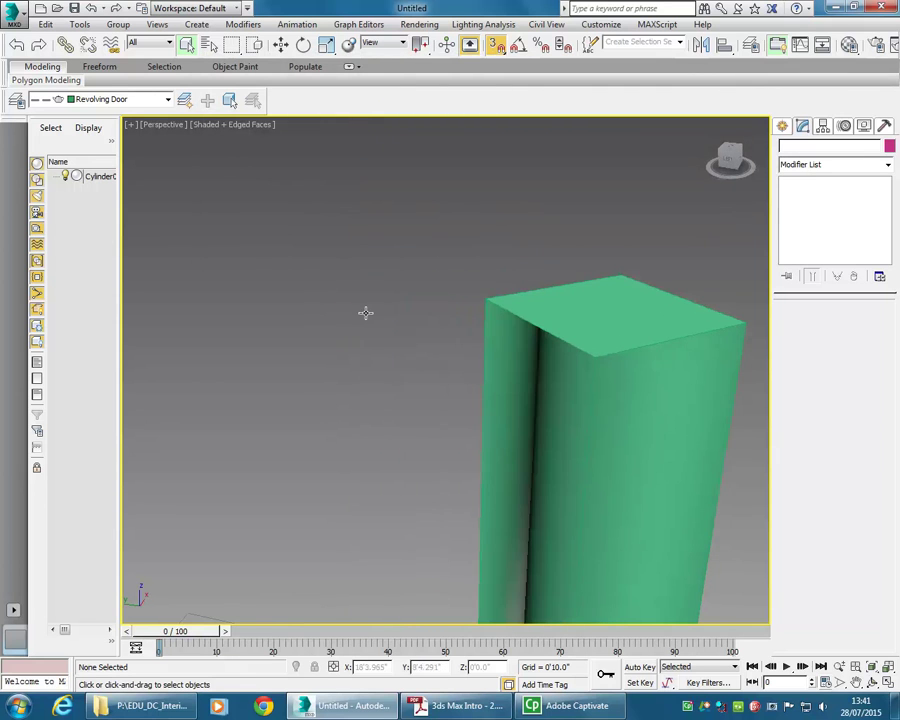
{"action": "scroll", "coordinate": [585, 336], "scroll_direction": "up", "scroll_amount": 5}
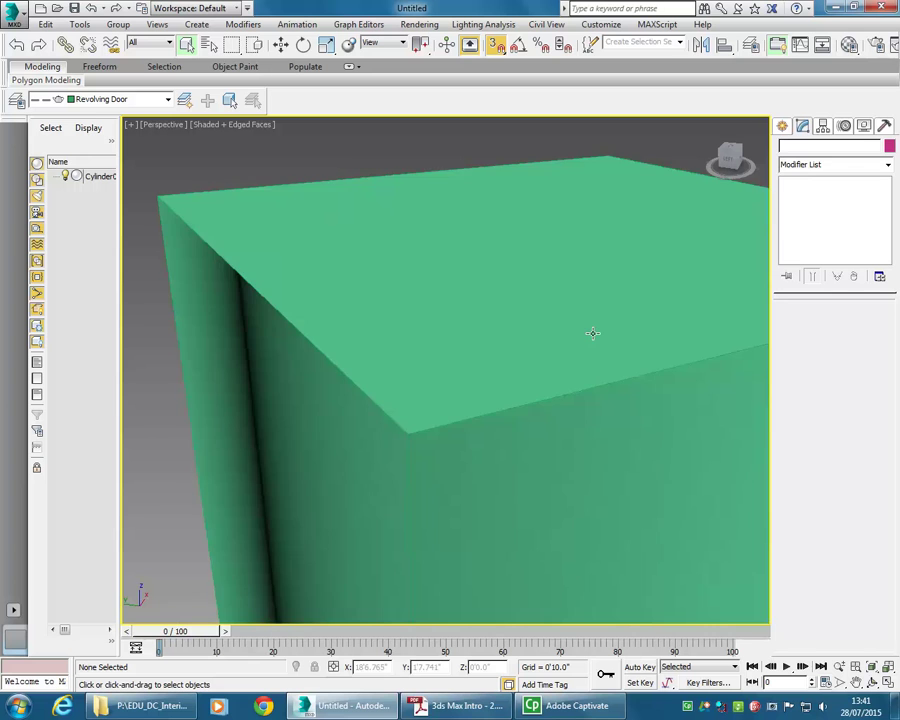
{"action": "scroll", "coordinate": [593, 333], "scroll_direction": "down", "scroll_amount": 10}
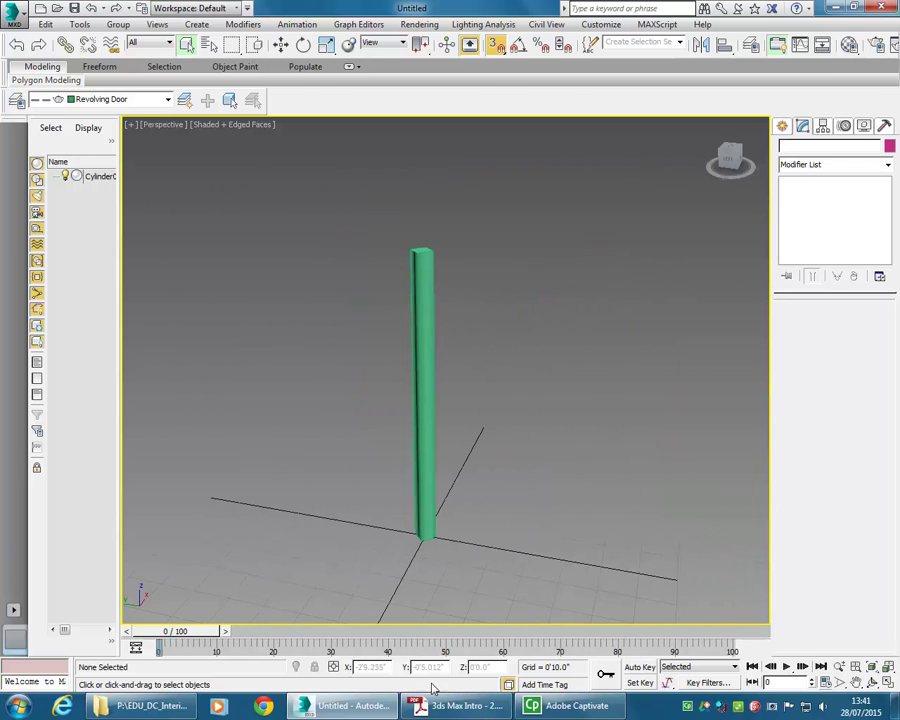
- Read on in the tutorial PDF through Rotate the hub to the Select And Rotate step, then return to the model
{"action": "left_click", "coordinate": [430, 704]}
{"action": "scroll", "coordinate": [442, 362], "scroll_direction": "down", "scroll_amount": 10}
{"action": "scroll", "coordinate": [440, 362], "scroll_direction": "down", "scroll_amount": 6}
{"action": "scroll", "coordinate": [436, 360], "scroll_direction": "down", "scroll_amount": 12}
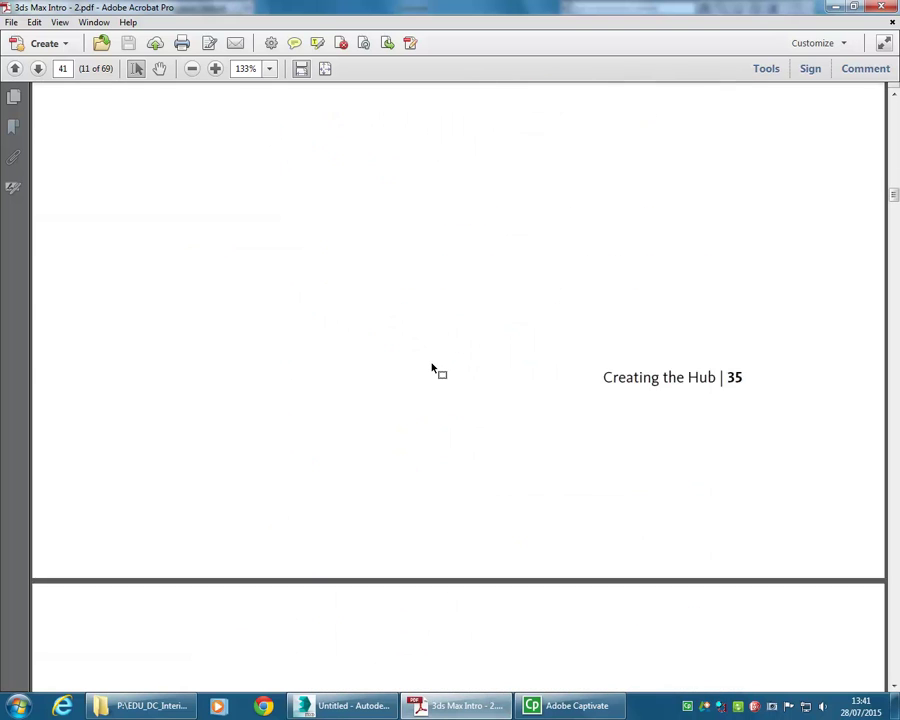
{"action": "scroll", "coordinate": [431, 363], "scroll_direction": "down", "scroll_amount": 6}
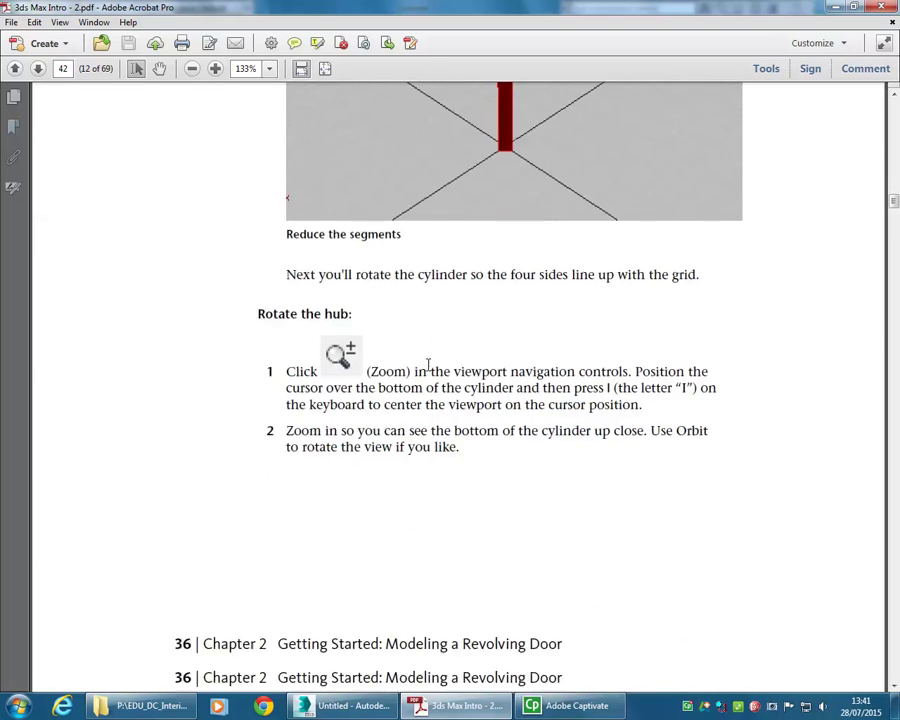
{"action": "scroll", "coordinate": [303, 305], "scroll_direction": "down", "scroll_amount": 15}
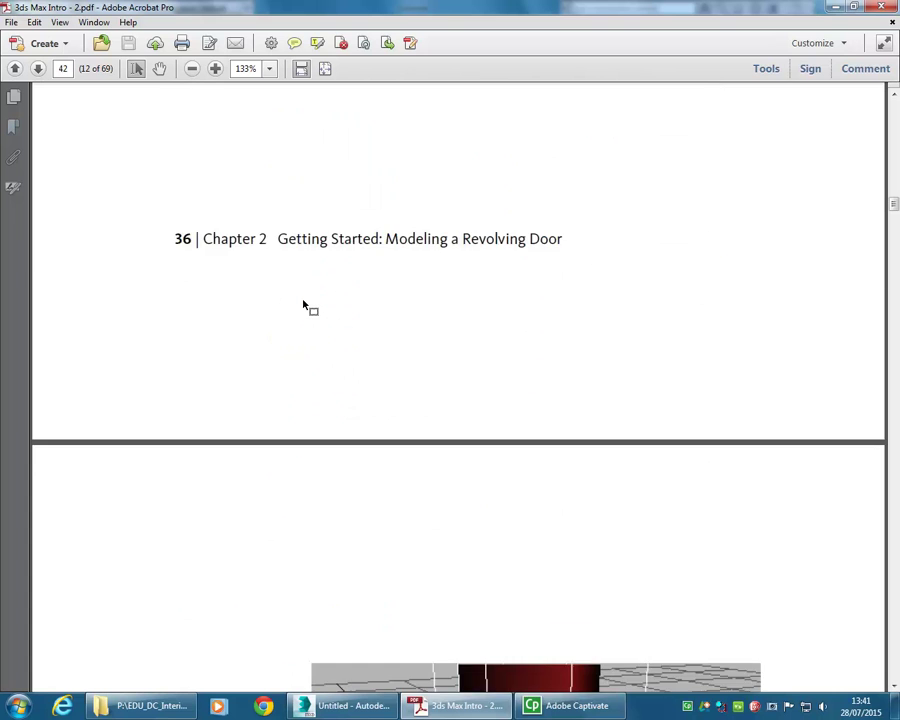
{"action": "scroll", "coordinate": [303, 305], "scroll_direction": "down", "scroll_amount": 3}
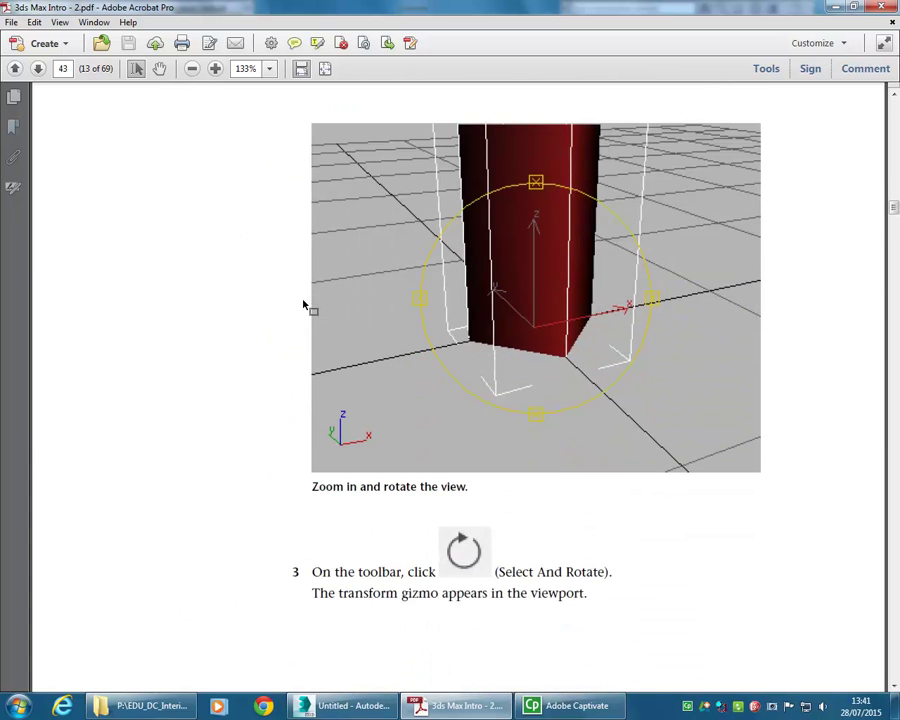
{"action": "left_click", "coordinate": [836, 7]}
{"action": "middle_click_drag", "start_coordinate": [478, 279], "coordinate": [466, 300], "text": "alt"}
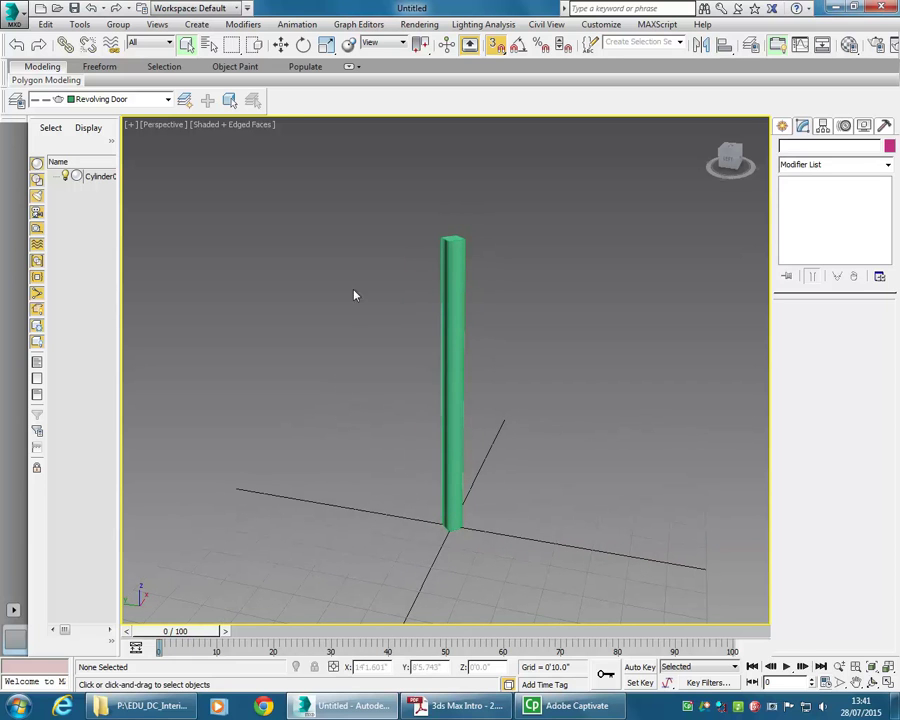
- Compare the Move, Rotate and Scale transform tools, leaving Select and Move active
{"action": "left_click", "coordinate": [281, 45]}
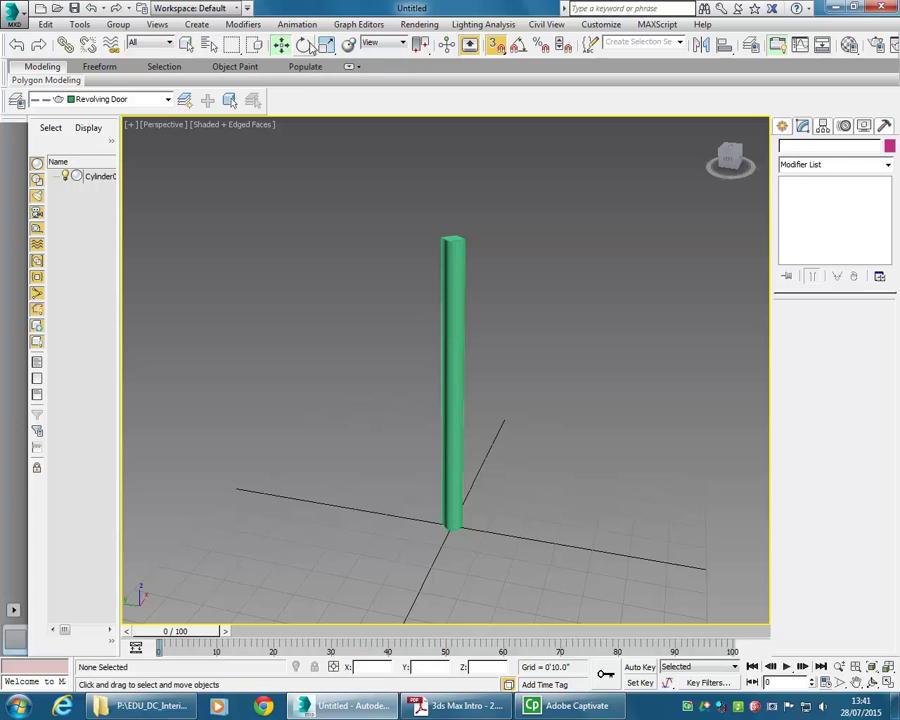
{"action": "left_click", "coordinate": [330, 46]}
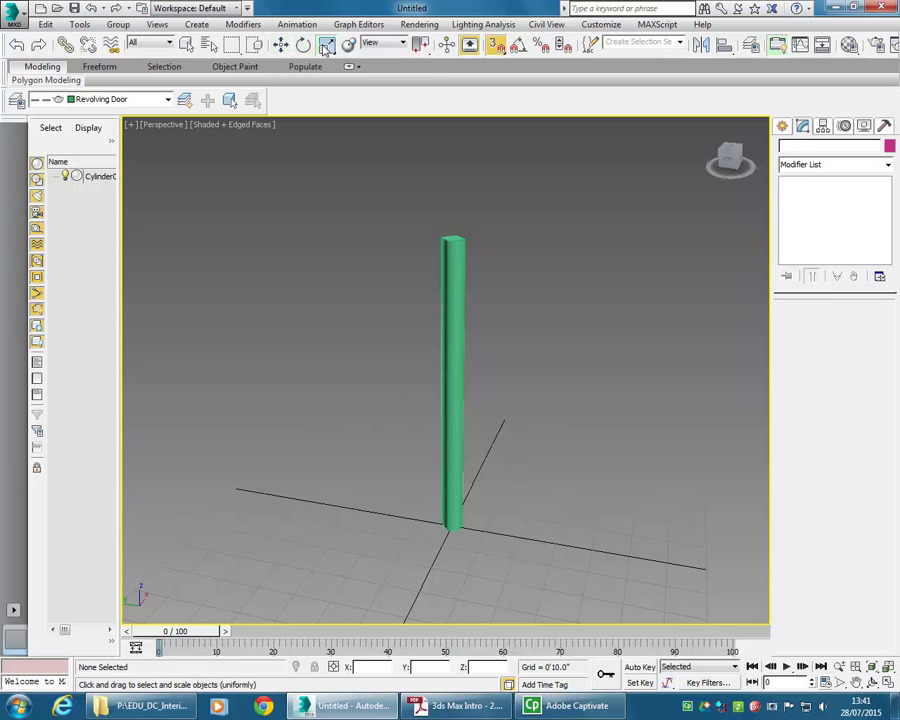
{"action": "left_click", "coordinate": [282, 46]}
{"action": "left_click", "coordinate": [327, 45]}
{"action": "left_click", "coordinate": [282, 46]}
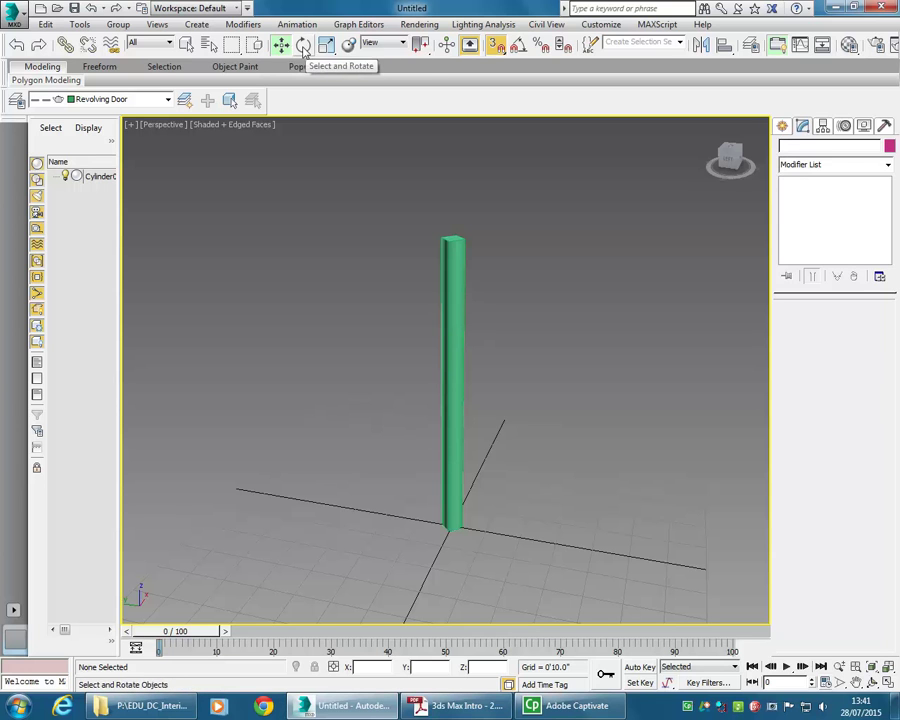
{"action": "left_click", "coordinate": [327, 46]}
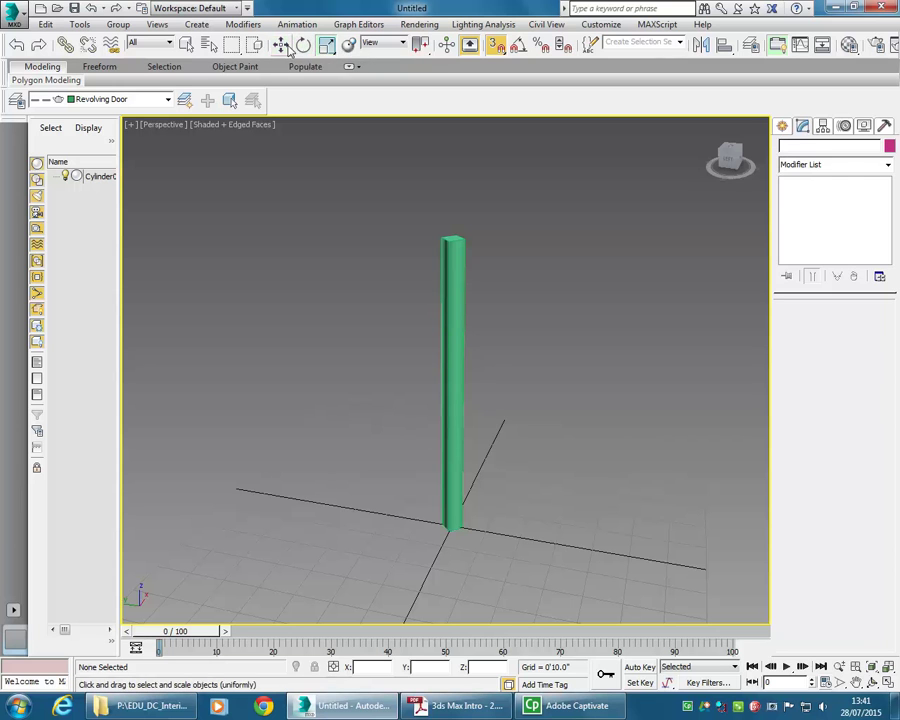
{"action": "left_click", "coordinate": [321, 49]}
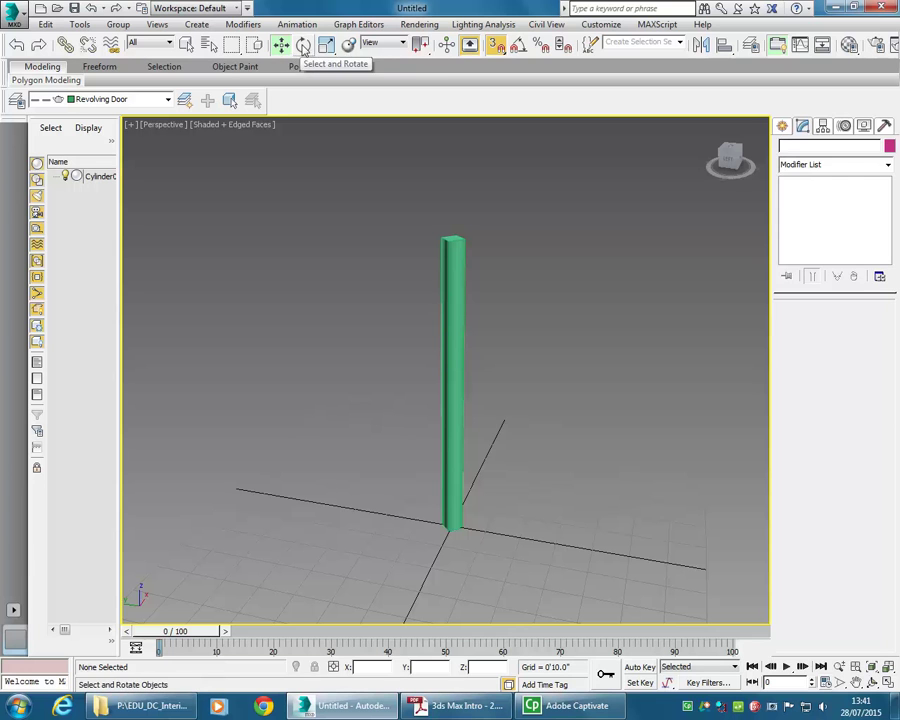
- Activate Select and Rotate and select the cylinder in the Perspective viewport
{"action": "left_click", "coordinate": [284, 47]}
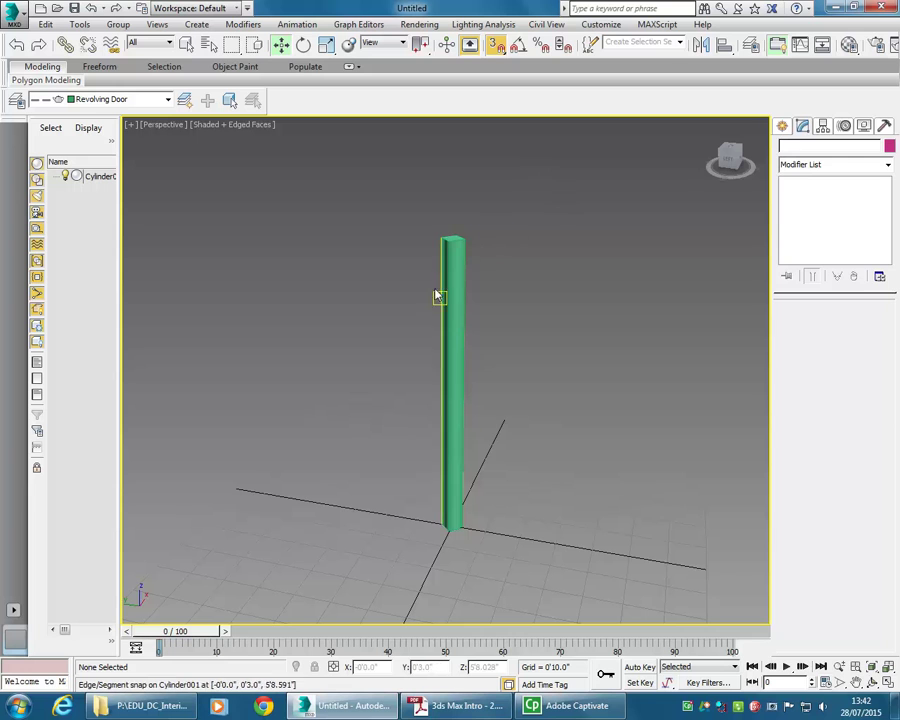
{"action": "left_click", "coordinate": [304, 45]}
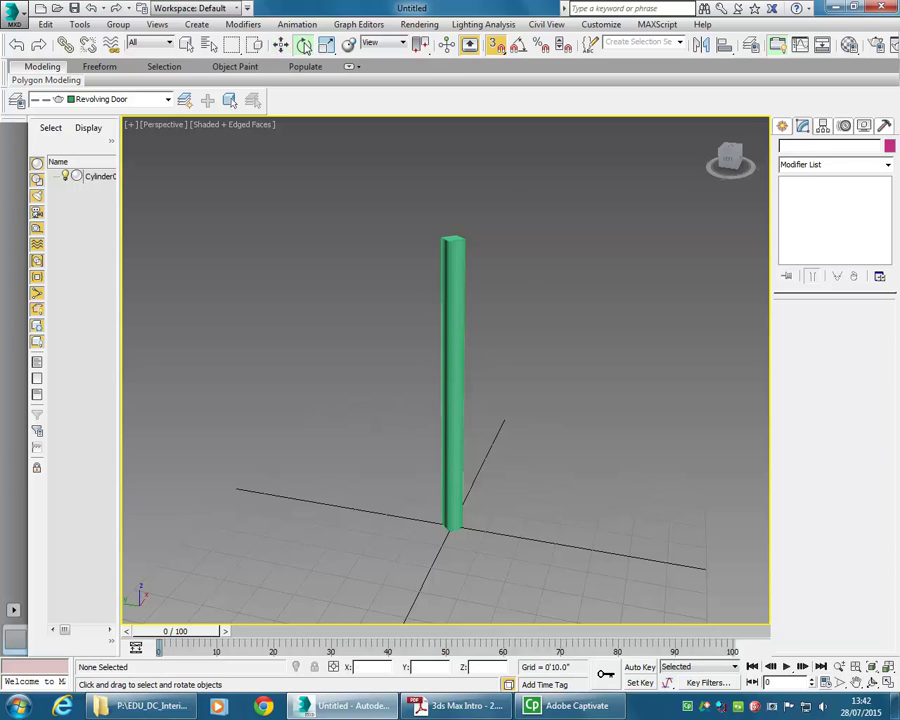
{"action": "left_click", "coordinate": [456, 284]}
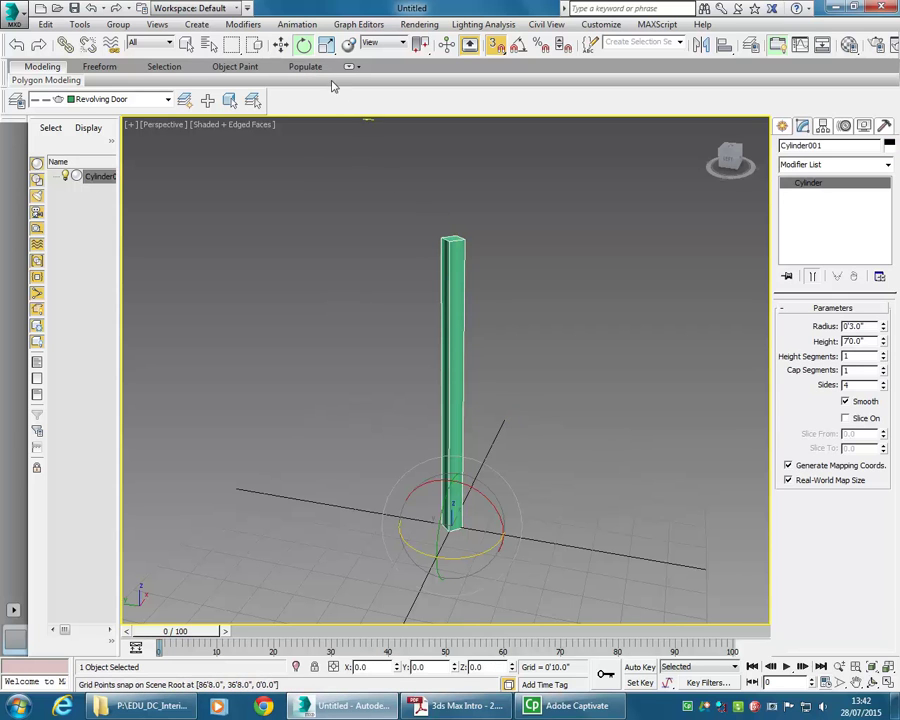
- Switch between the Scale and Move tools on the selected cylinder to compare their gizmos, ending with Move
{"action": "left_click", "coordinate": [327, 46]}
{"action": "left_click", "coordinate": [281, 45]}
{"action": "left_click", "coordinate": [375, 291]}
{"action": "left_click", "coordinate": [446, 285]}
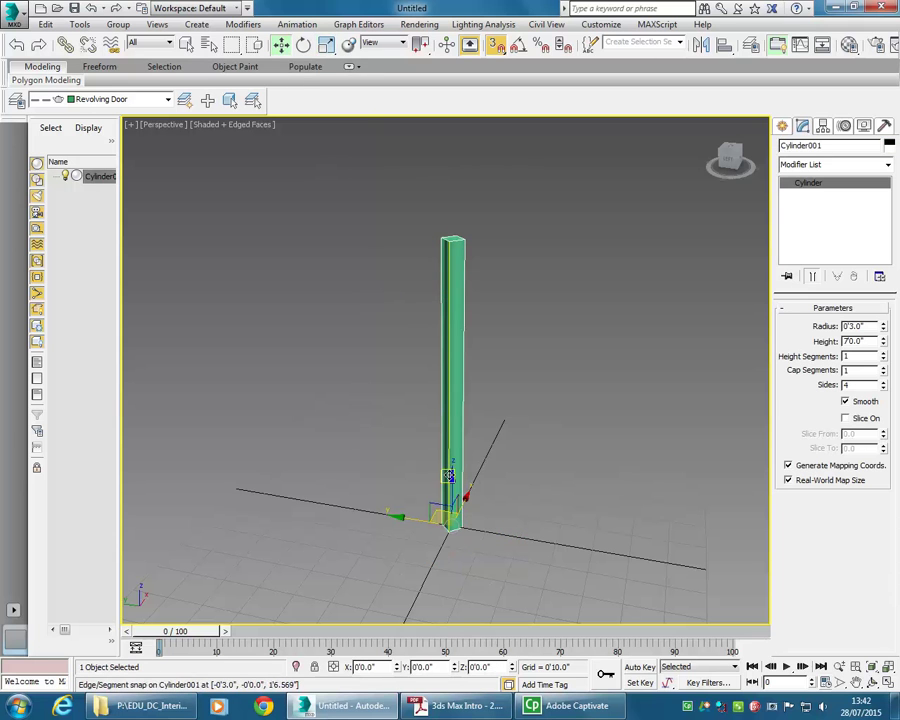
{"action": "left_click", "coordinate": [327, 46]}
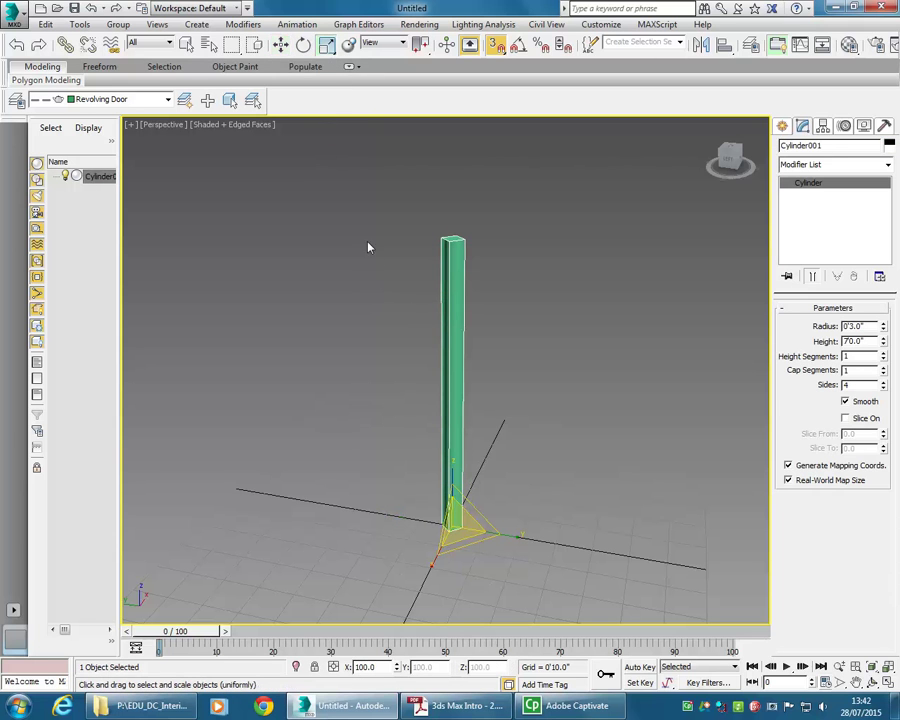
{"action": "key", "text": "e"}
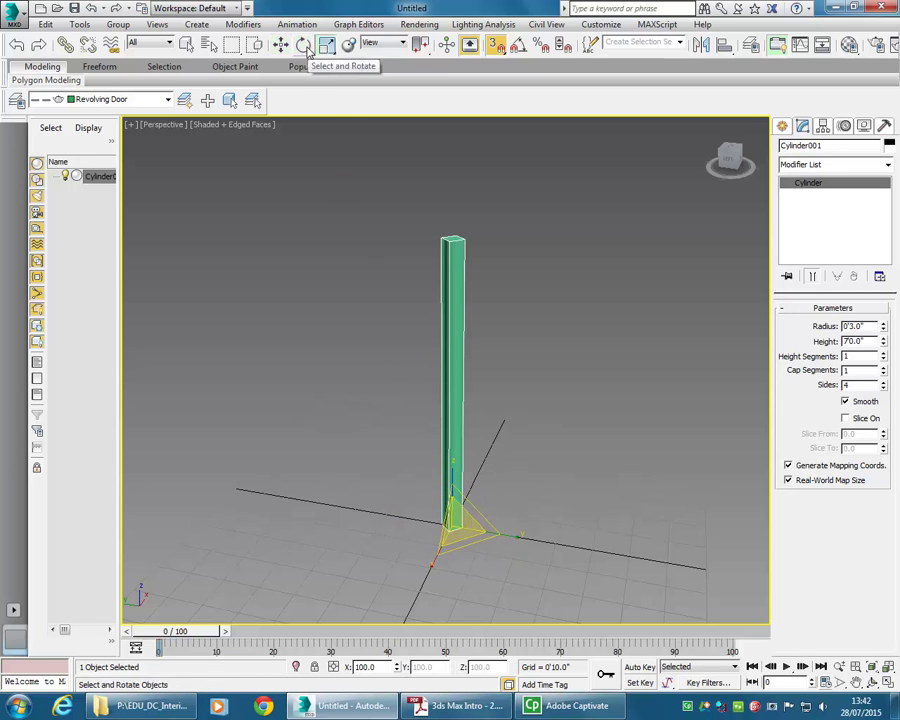
{"action": "key", "text": "w"}
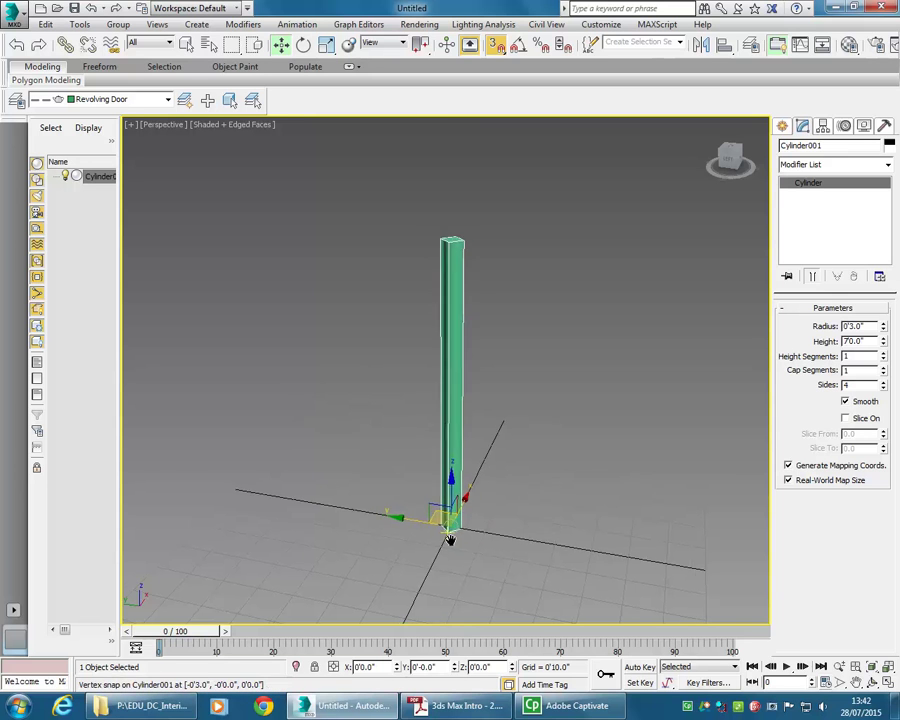
- Compare the Rotate, Scale and Move gizmos close up at the cylinder's base, ending with Move
{"action": "scroll", "coordinate": [450, 542], "scroll_direction": "up", "scroll_amount": 3}
{"action": "middle_click_drag", "start_coordinate": [390, 505], "coordinate": [358, 494]}
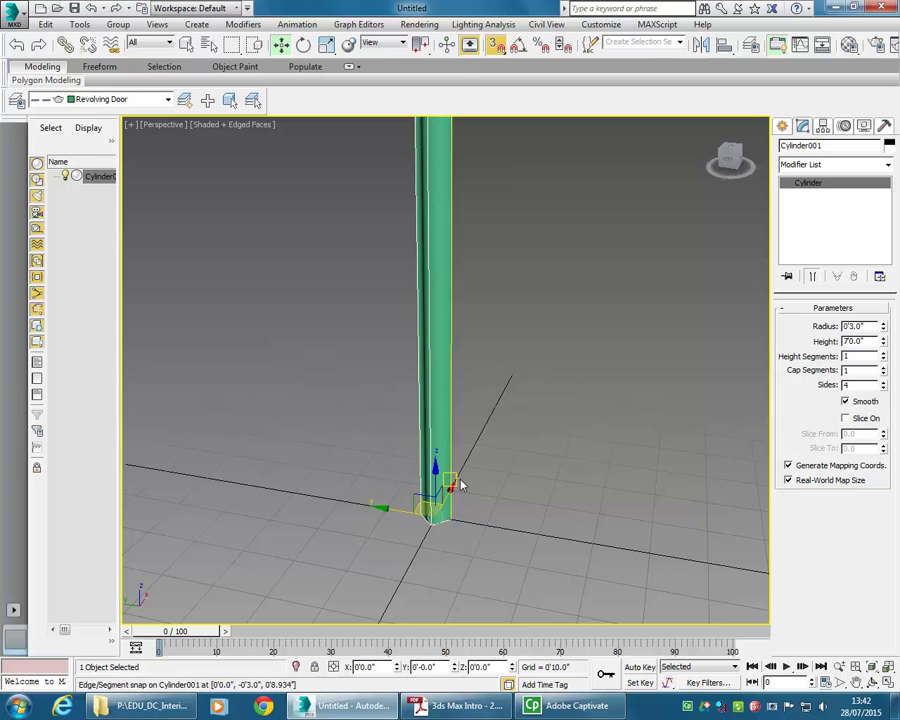
{"action": "left_click", "coordinate": [303, 44]}
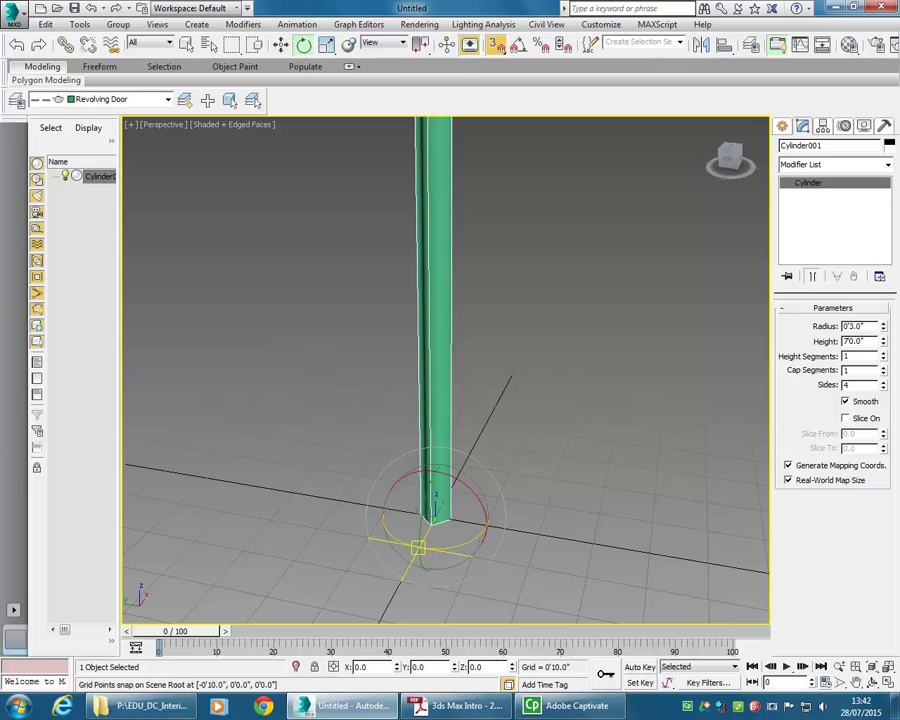
{"action": "left_click", "coordinate": [326, 45]}
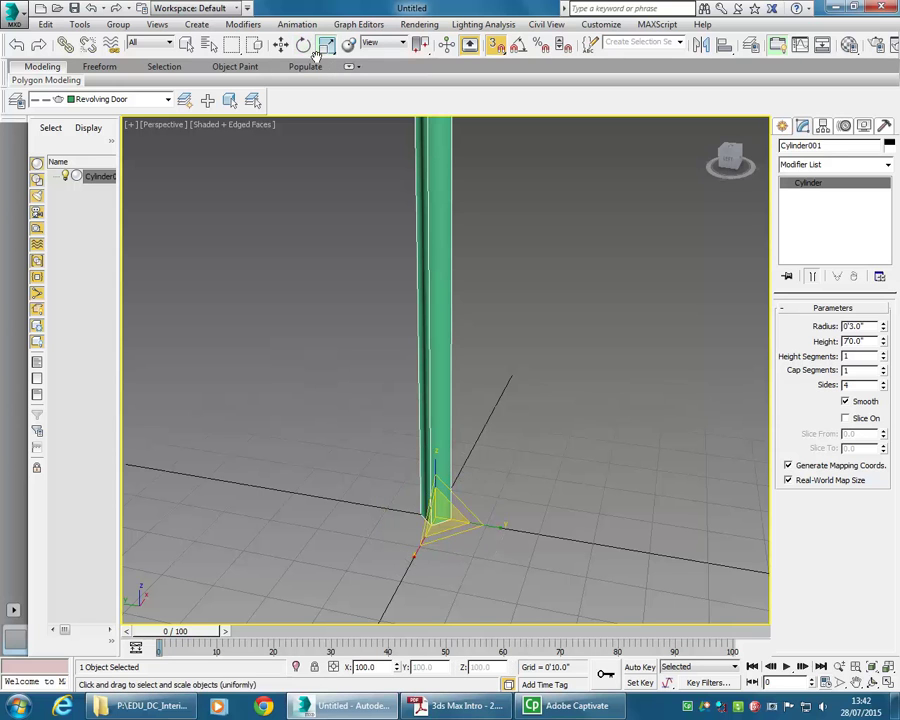
{"action": "left_click", "coordinate": [303, 44]}
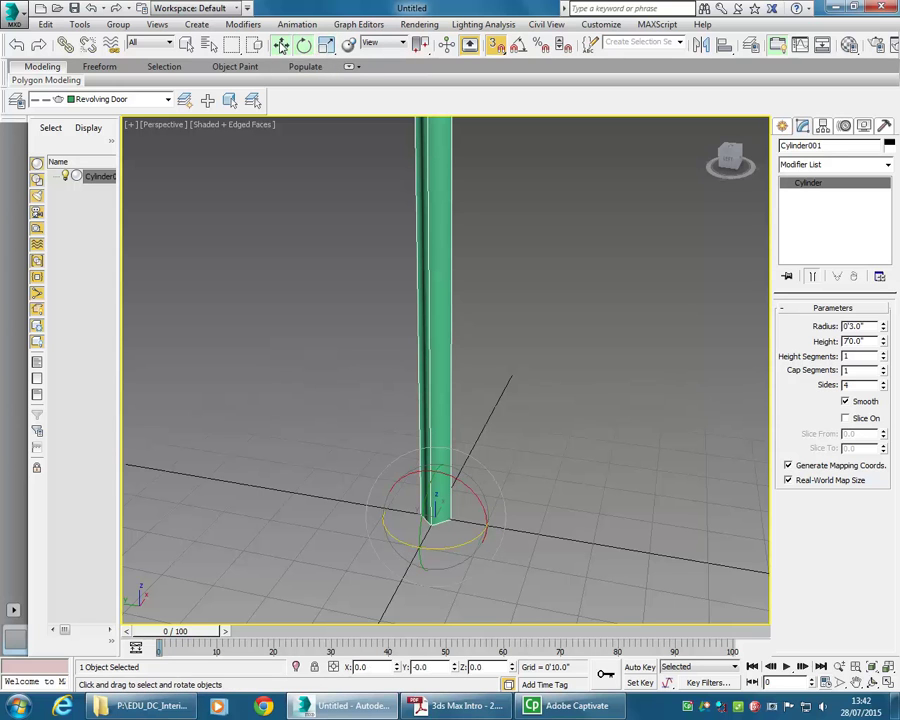
{"action": "left_click", "coordinate": [281, 44]}
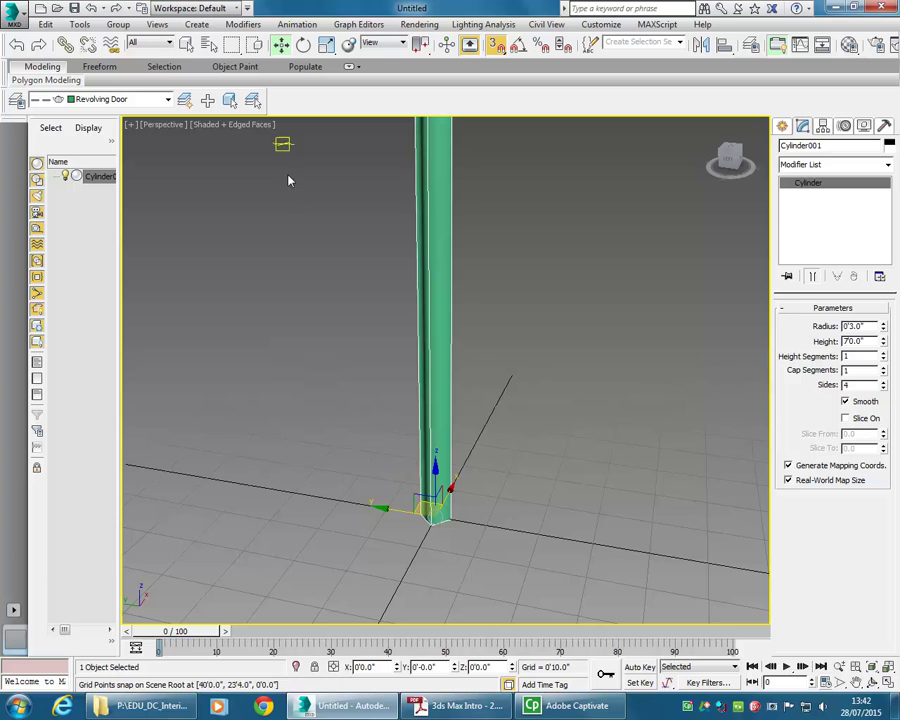
- Inspect the Move gizmo's axes at the cylinder's base, then activate Select and Rotate
{"action": "middle_click_drag", "start_coordinate": [284, 132], "coordinate": [284, 232], "text": "alt"}
{"action": "middle_click_drag", "start_coordinate": [350, 408], "coordinate": [375, 497], "text": "alt"}
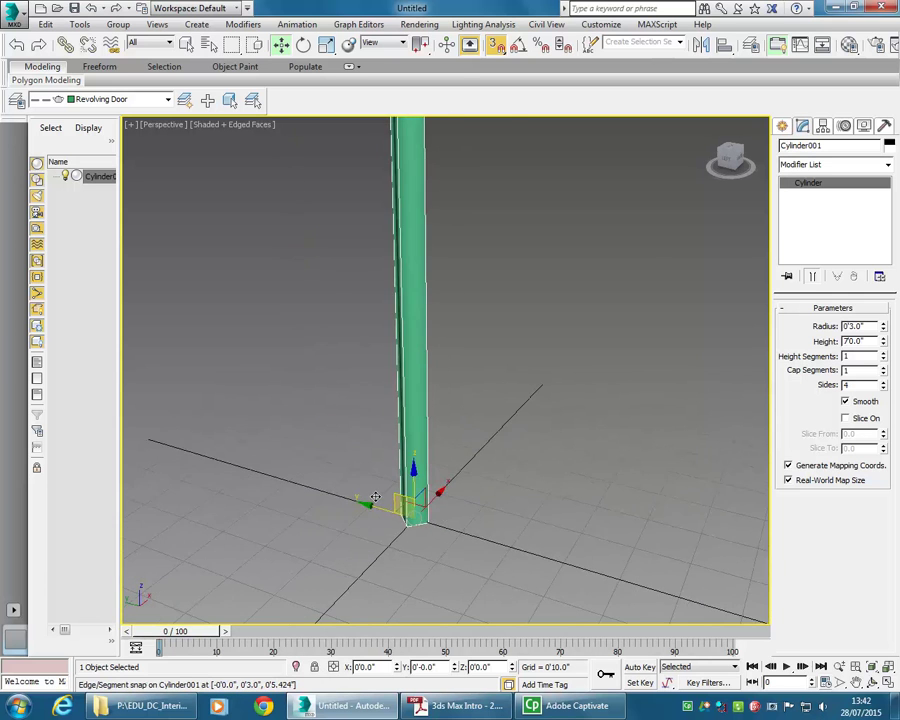
{"action": "scroll", "coordinate": [375, 497], "scroll_direction": "up", "scroll_amount": 5}
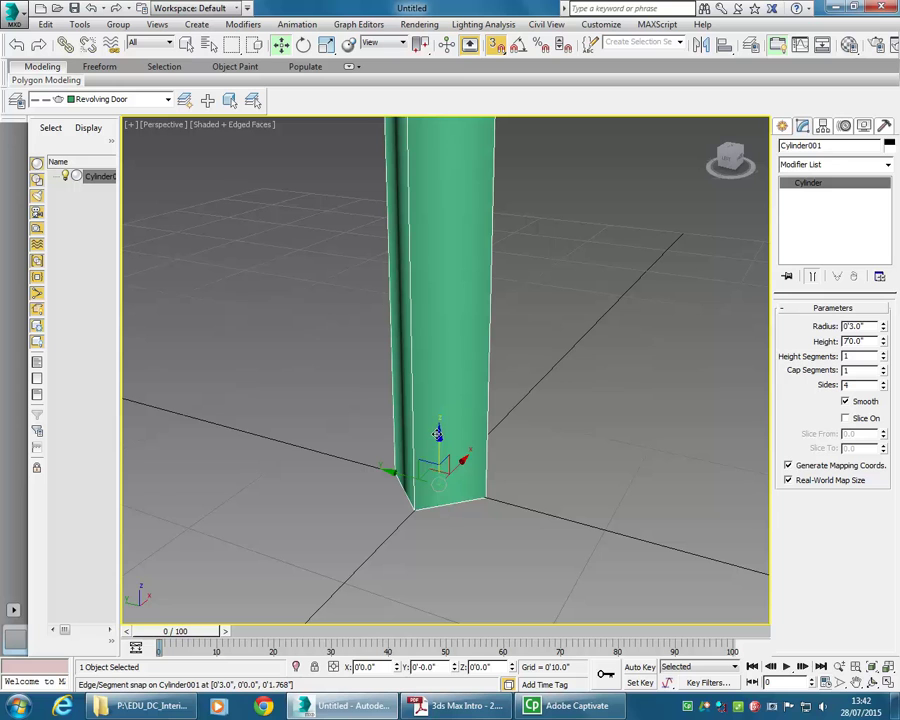
{"action": "left_click", "coordinate": [303, 46]}
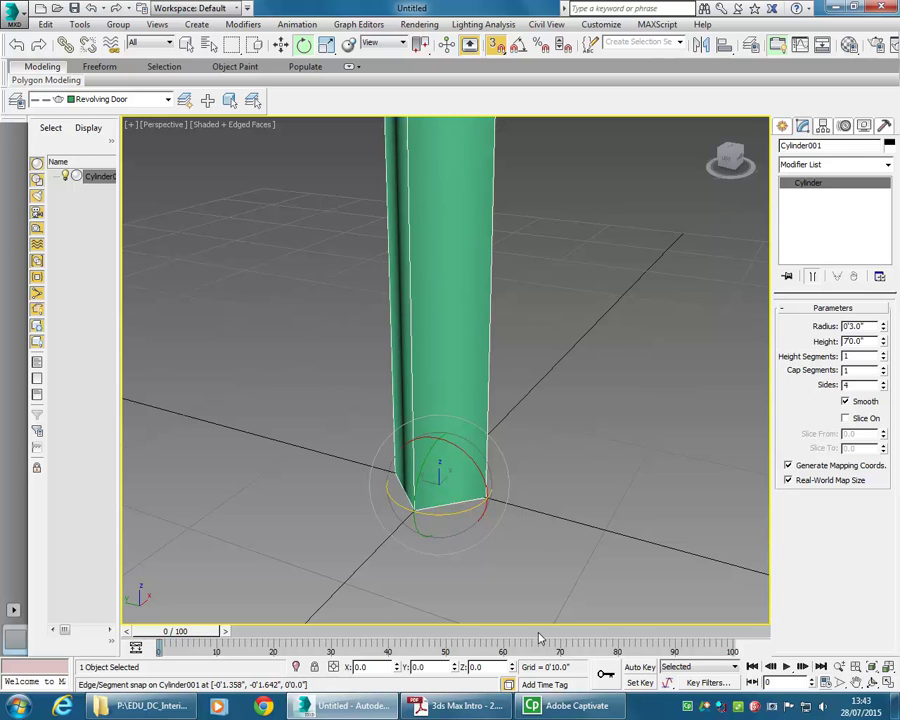
- Switch to the tutorial PDF and read the hub rotation instructions through step 4 on entering the Z value
{"action": "key", "text": "alt+Tab"}
{"action": "scroll", "coordinate": [386, 444], "scroll_direction": "down", "scroll_amount": 5}
{"action": "scroll", "coordinate": [386, 444], "scroll_direction": "down", "scroll_amount": 12}
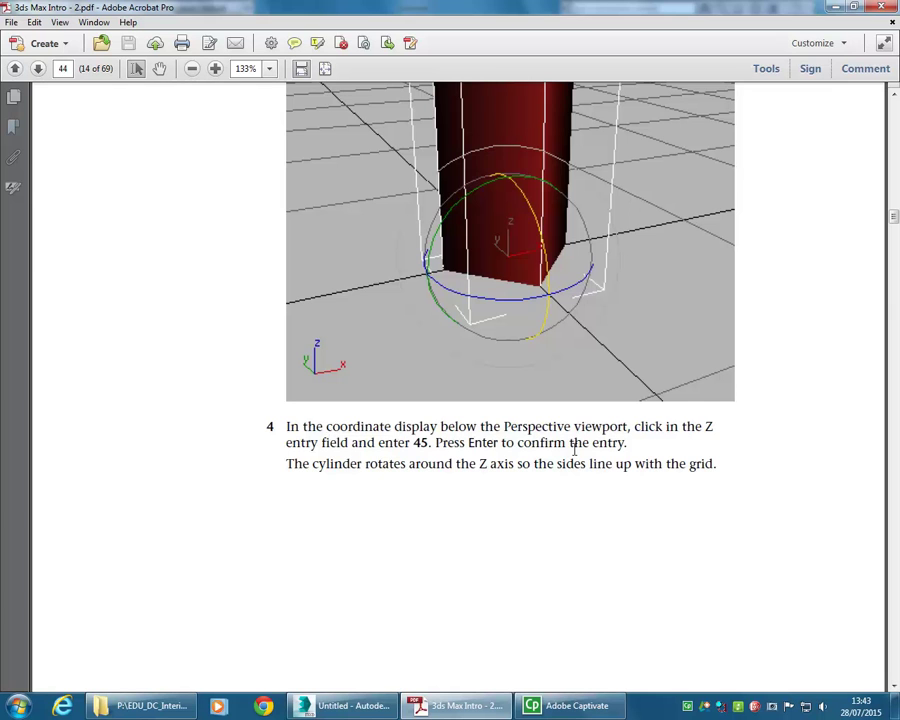
- Return to 3ds Max, set the cylinder's Z rotation to 45 degrees, then reset it to 0
{"action": "key", "text": "alt+Tab"}
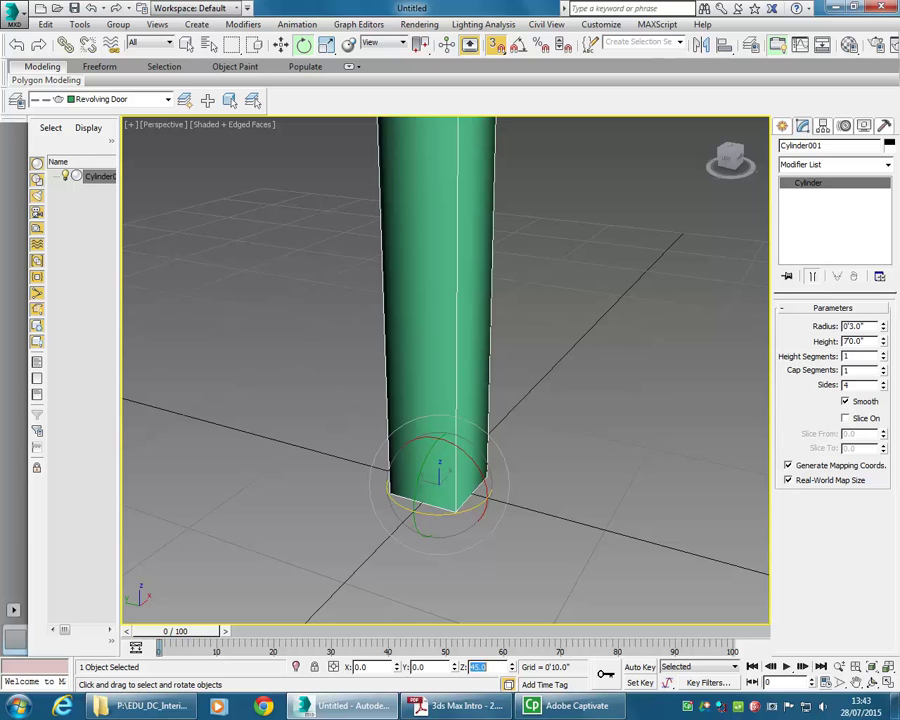
{"action": "key", "text": "Return"}
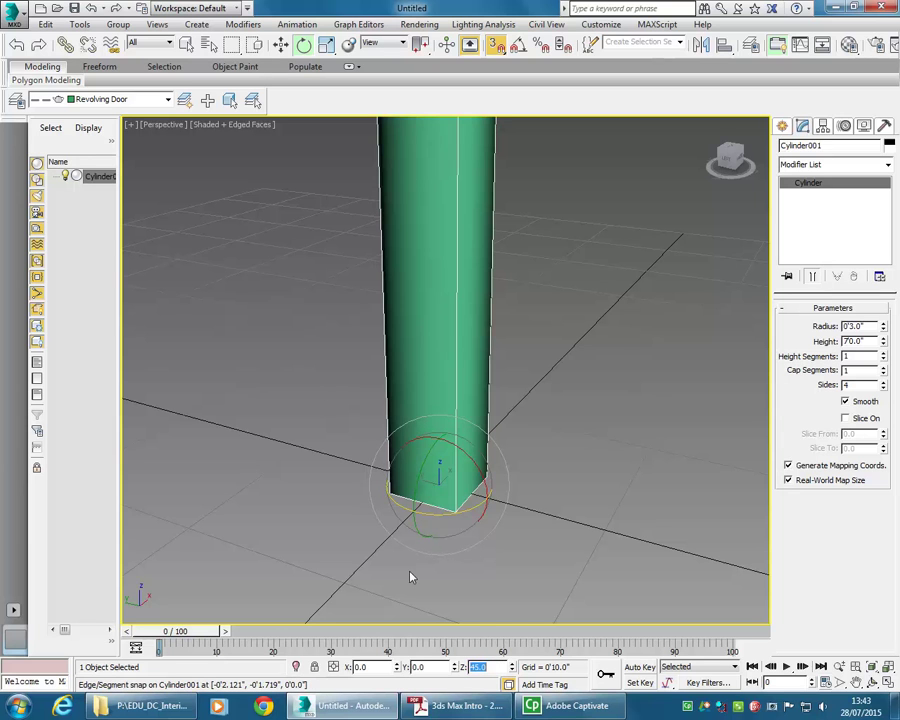
{"action": "type", "text": "0"}
{"action": "key", "text": "Return"}
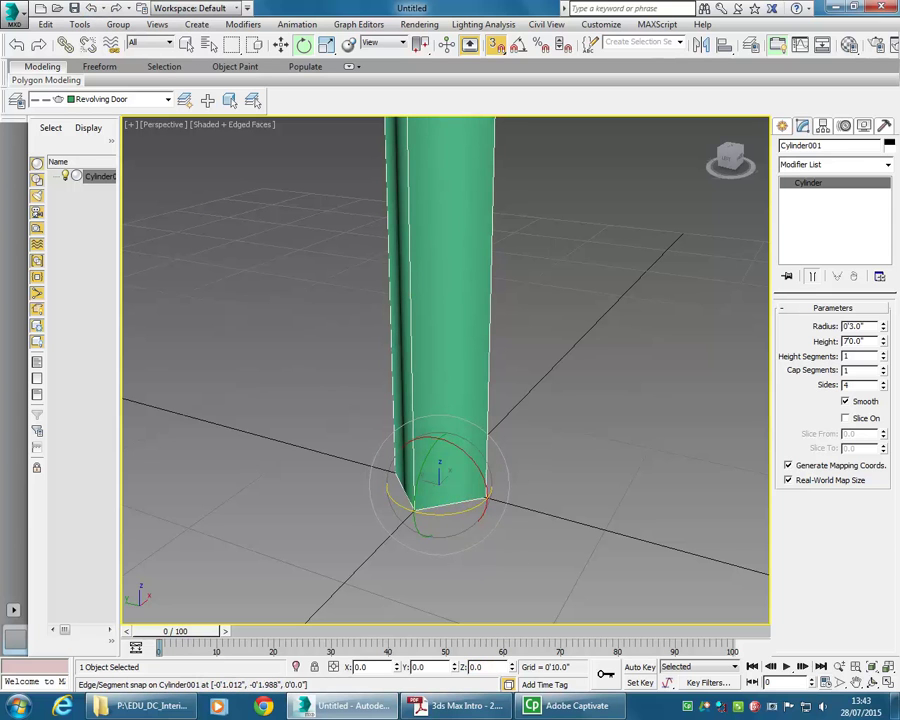
- Try rotating the cylinder freehand about its Z axis, then undo the rotation
{"action": "mouse_move", "coordinate": [456, 502]}
{"action": "left_mouse_down"}
{"action": "mouse_move", "coordinate": [440, 513]}
{"action": "mouse_move", "coordinate": [408, 512]}
{"action": "mouse_move", "coordinate": [440, 512]}
{"action": "left_mouse_up"}
{"action": "left_click", "coordinate": [90, 9]}
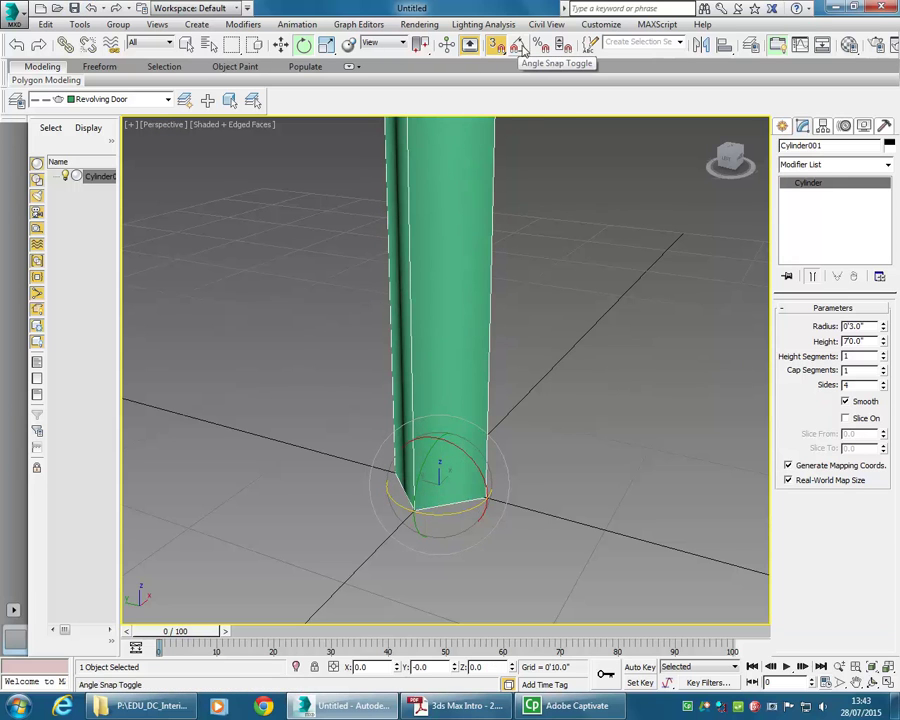
- Turn on Angle Snap and rotate the cylinder about its Z axis to -45 degrees using the gizmo
{"action": "left_click", "coordinate": [521, 48]}
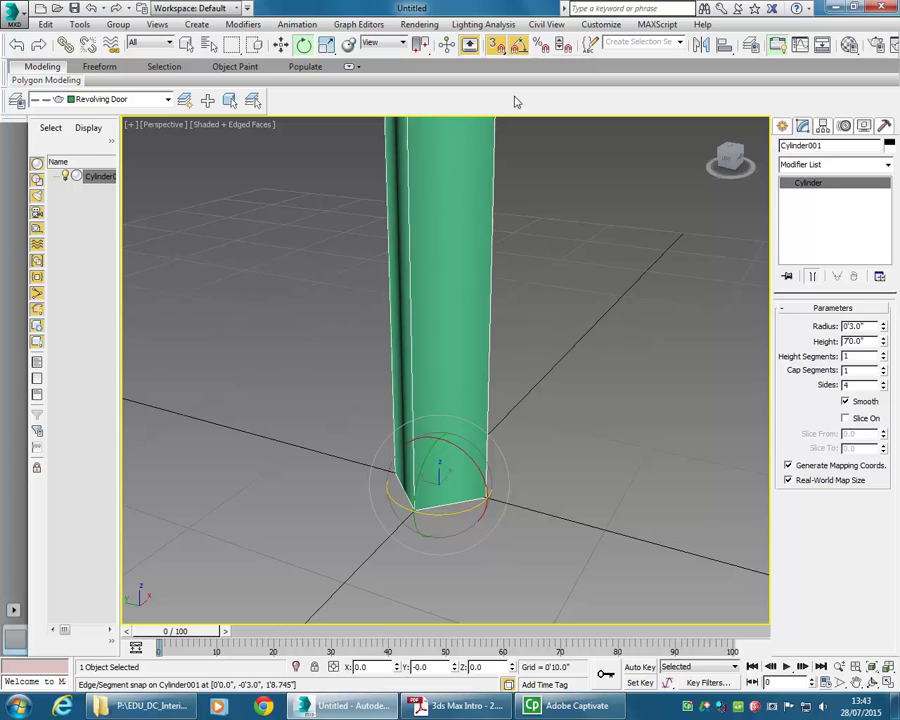
{"action": "left_click", "coordinate": [521, 50]}
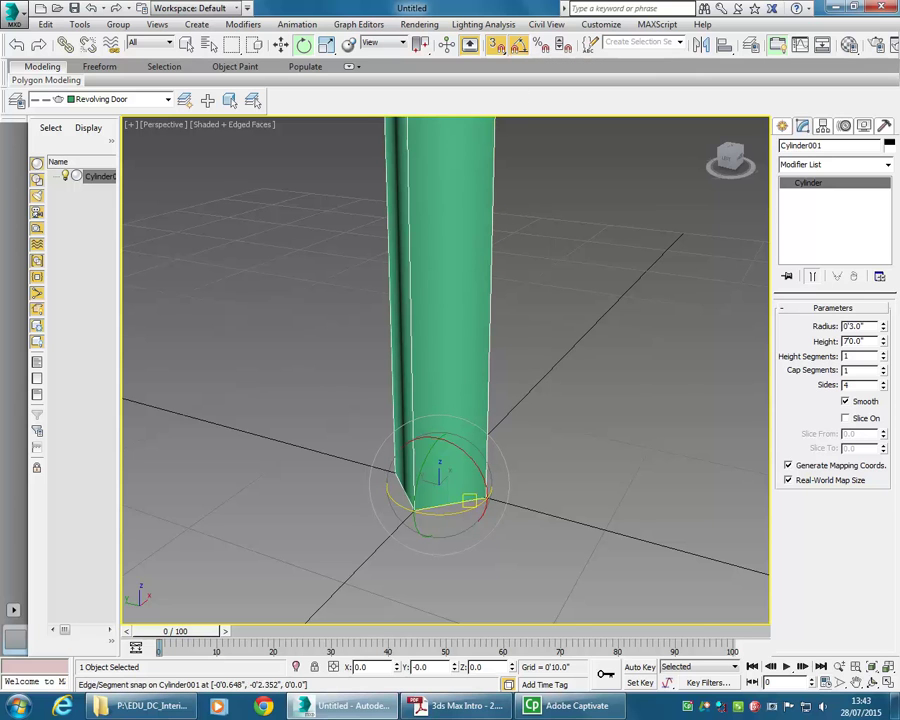
{"action": "left_click_drag", "start_coordinate": [456, 499], "coordinate": [422, 507]}
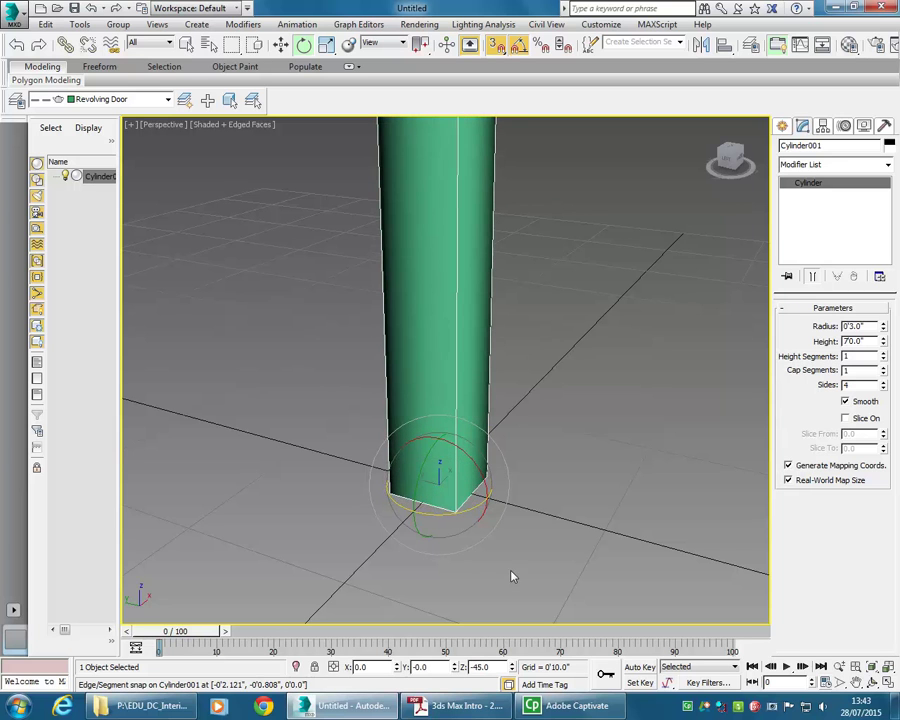
- Read on in the tutorial PDF to Creating the Enclosure and its new layer instructions, then return to the model
{"action": "left_click", "coordinate": [455, 705]}
{"action": "scroll", "coordinate": [314, 302], "scroll_direction": "down", "scroll_amount": 5}
{"action": "scroll", "coordinate": [316, 303], "scroll_direction": "down", "scroll_amount": 10}
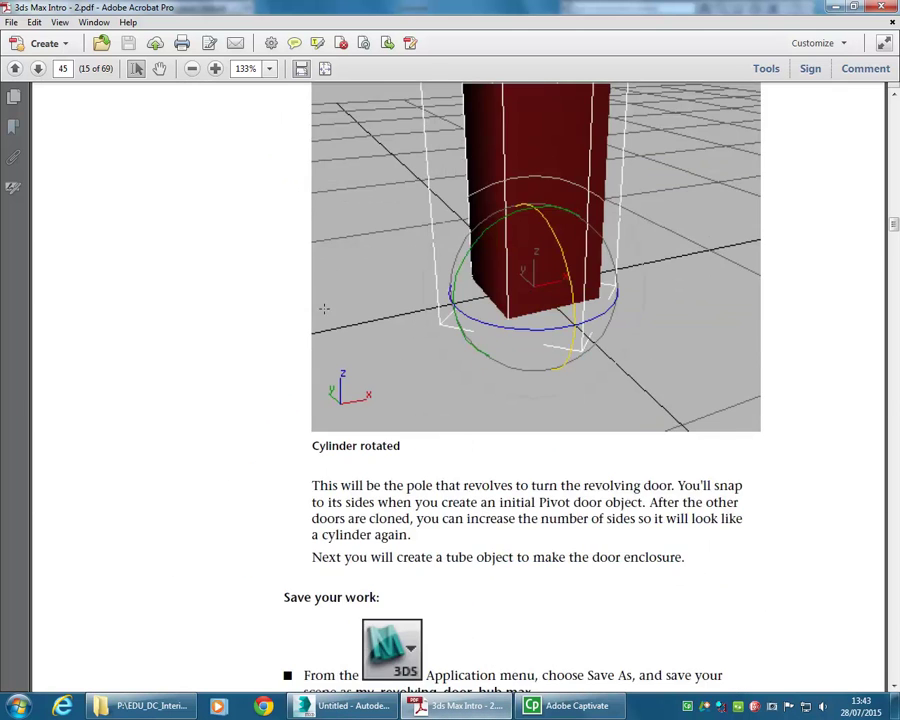
{"action": "scroll", "coordinate": [324, 310], "scroll_direction": "down", "scroll_amount": 12}
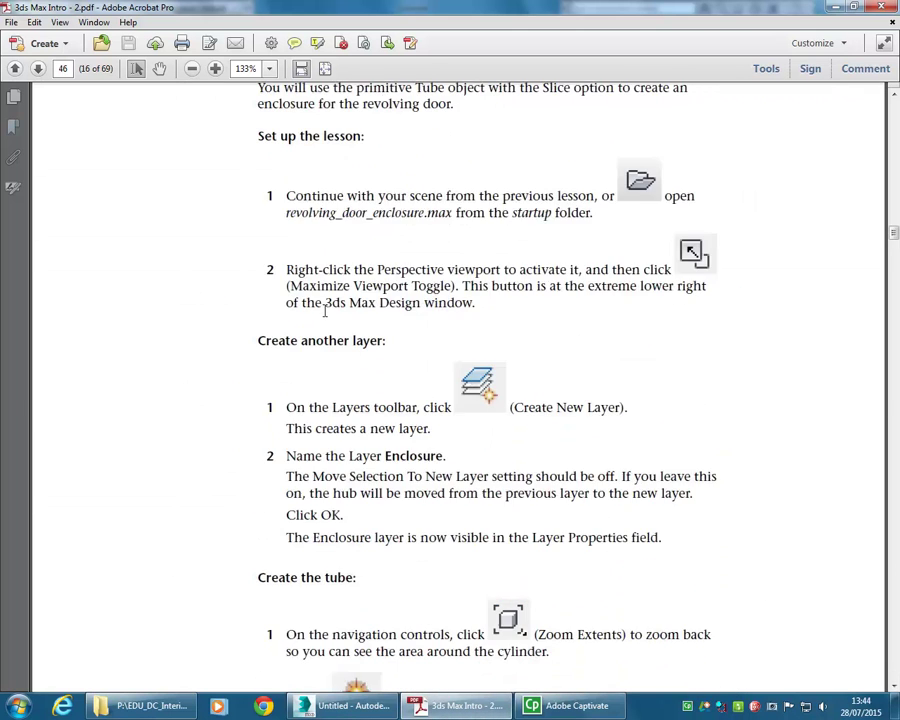
{"action": "scroll", "coordinate": [323, 297], "scroll_direction": "up", "scroll_amount": 3}
{"action": "scroll", "coordinate": [322, 297], "scroll_direction": "down", "scroll_amount": 1}
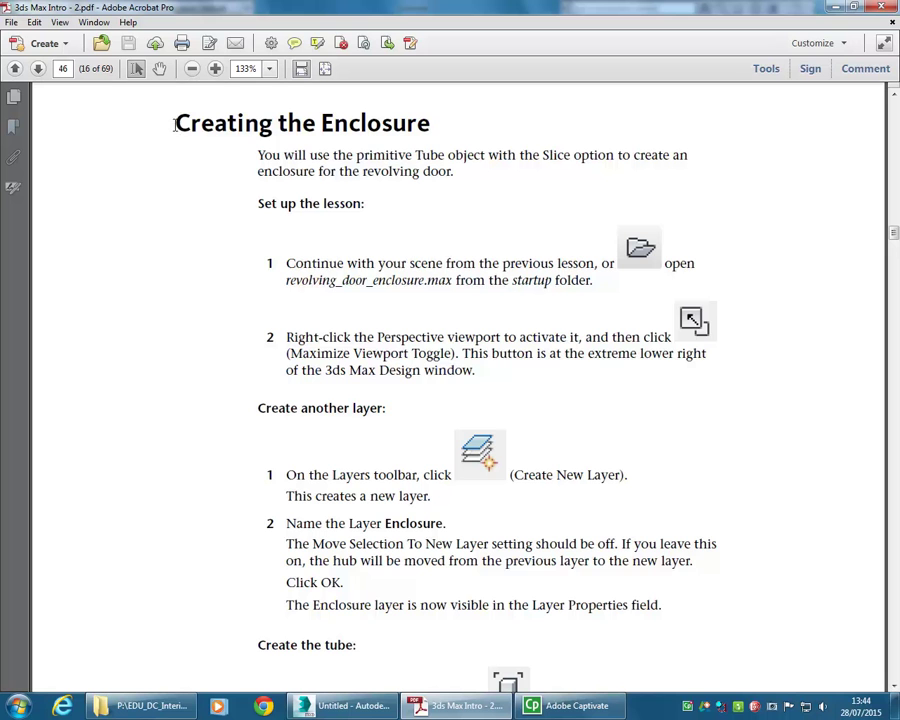
{"action": "left_click", "coordinate": [836, 8]}
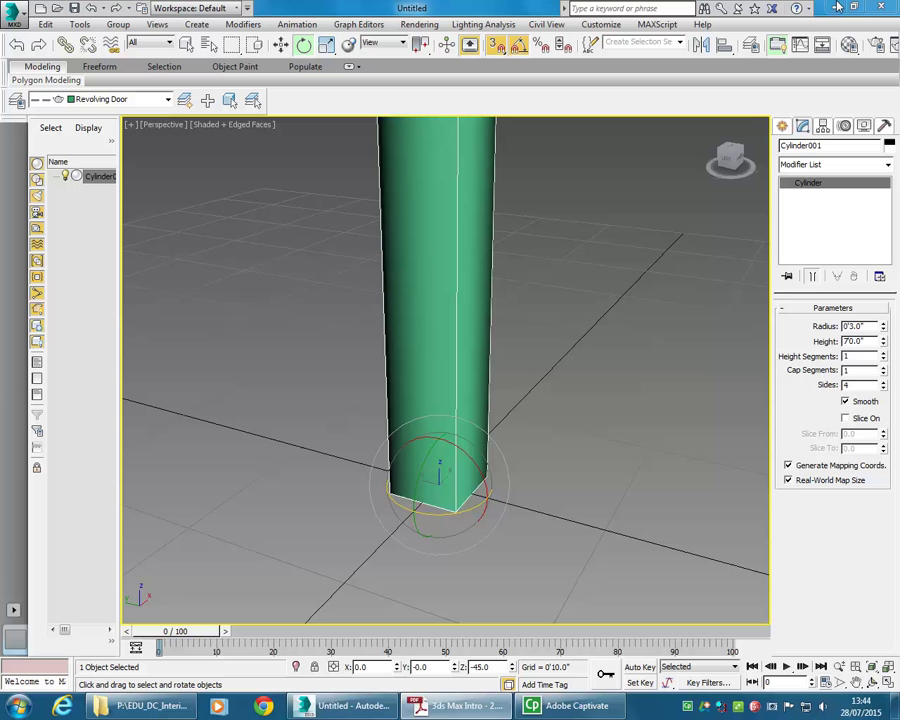
- Deselect the cylinder and create a new layer named Enclosure with Move Selection to New Layer off
{"action": "scroll", "coordinate": [385, 390], "scroll_direction": "down", "scroll_amount": 5}
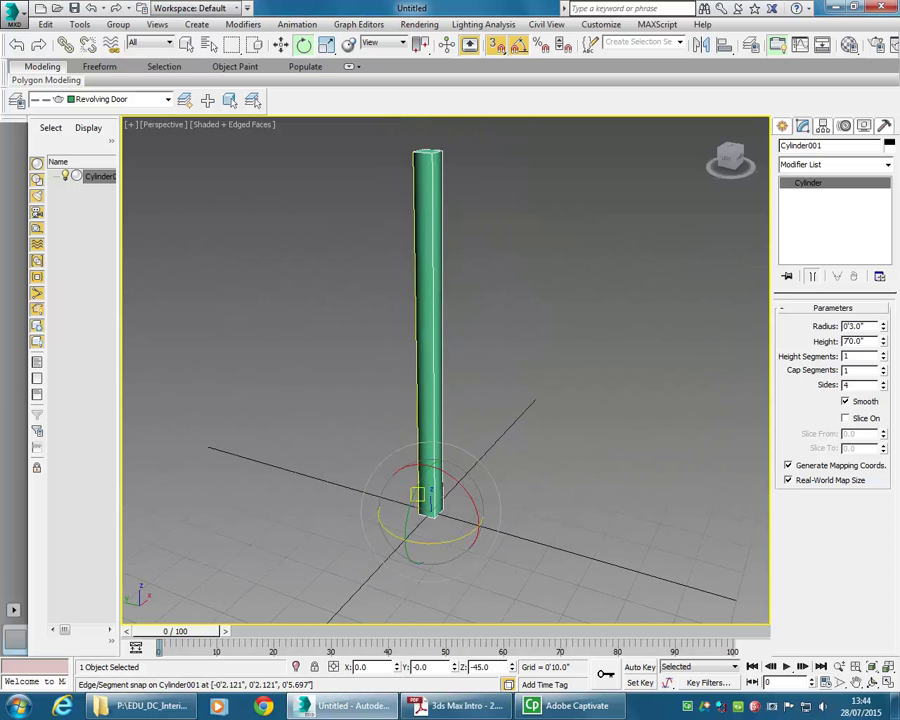
{"action": "left_click", "coordinate": [347, 415]}
{"action": "middle_click_drag", "start_coordinate": [331, 367], "coordinate": [345, 446]}
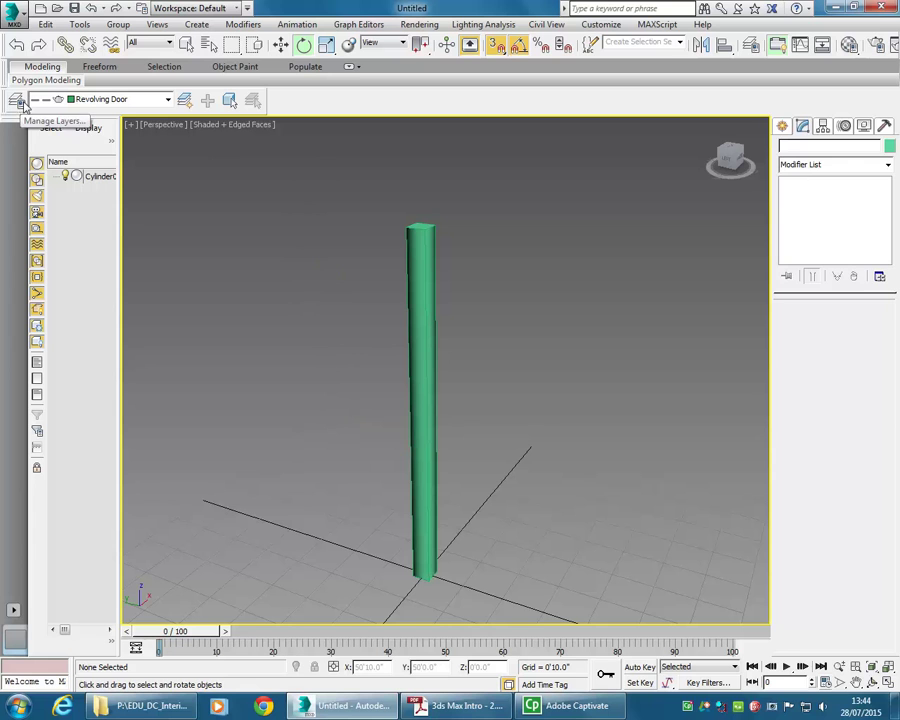
{"action": "left_click", "coordinate": [184, 101]}
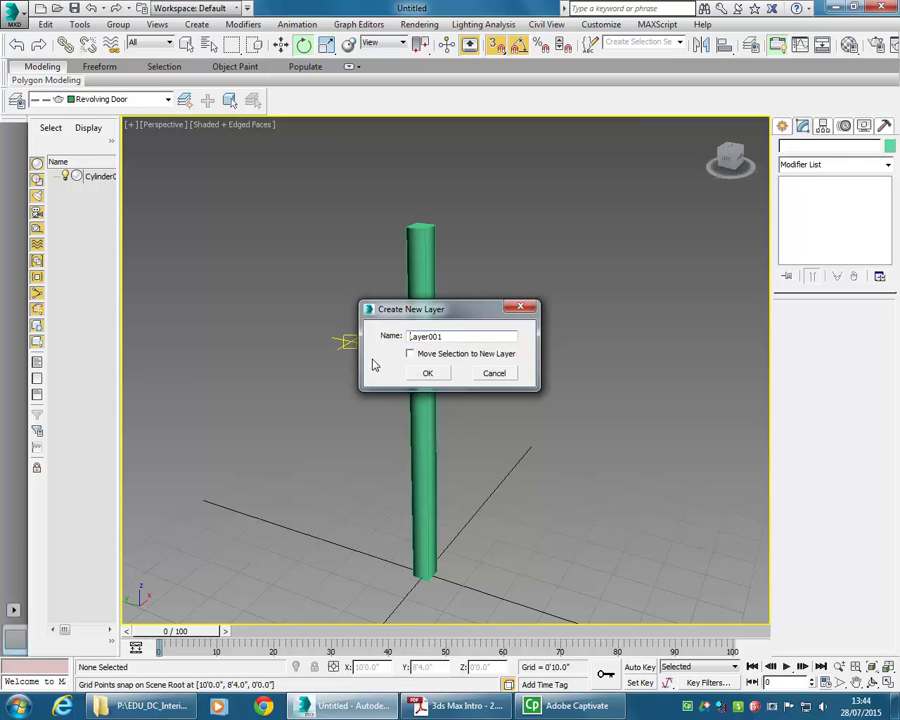
{"action": "type", "text": "Enclosure"}
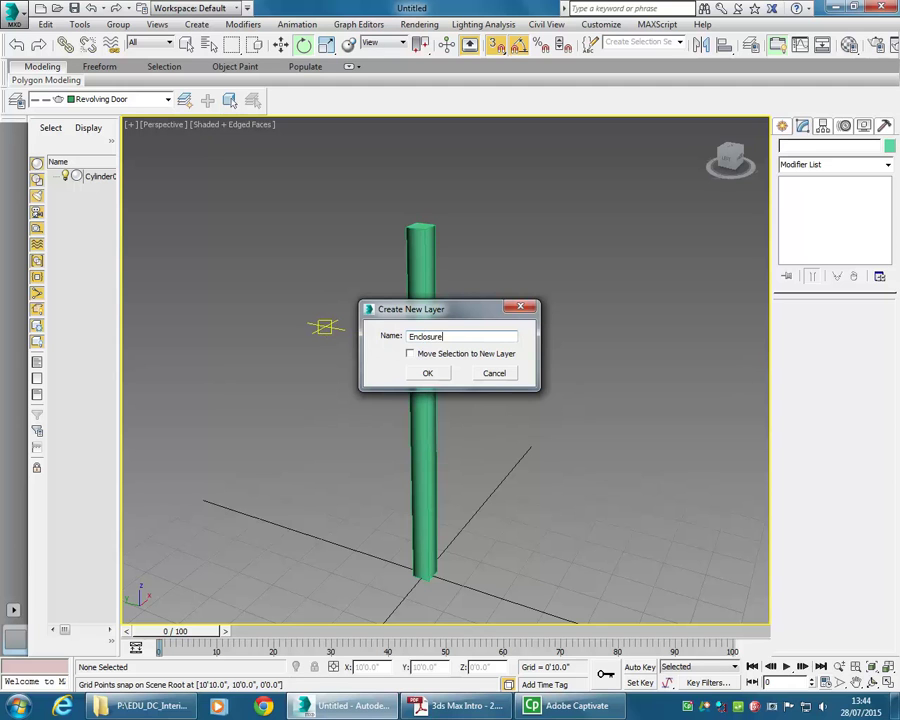
{"action": "left_click", "coordinate": [427, 373]}
- Confirm the Enclosure layer, switch to the tutorial PDF to read the Create the tube instructions, and return to 3ds Max
{"action": "left_click", "coordinate": [460, 705]}
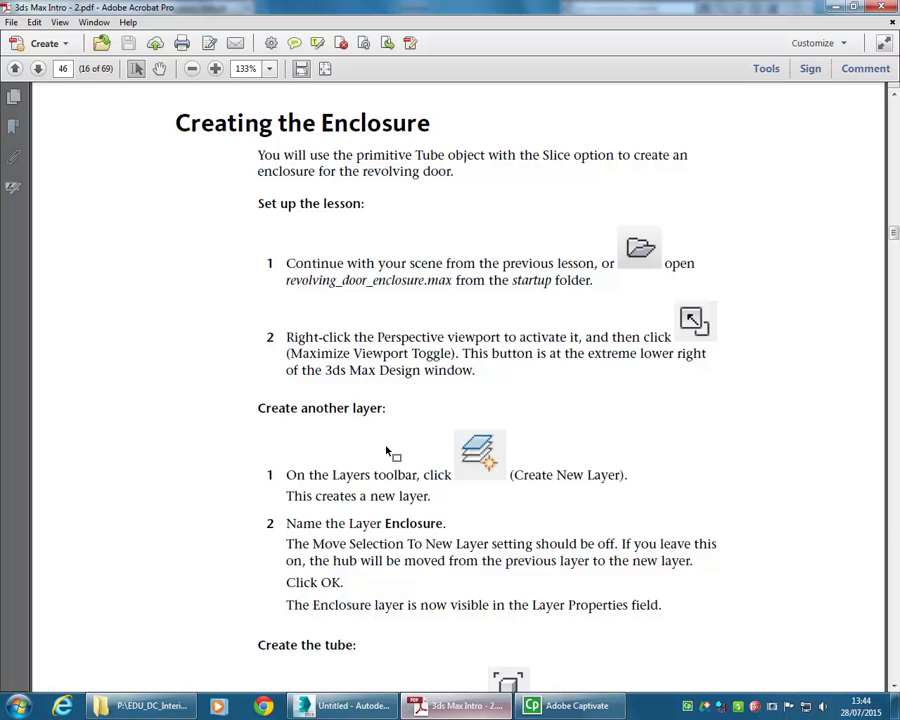
{"action": "scroll", "coordinate": [379, 346], "scroll_direction": "down", "scroll_amount": 10}
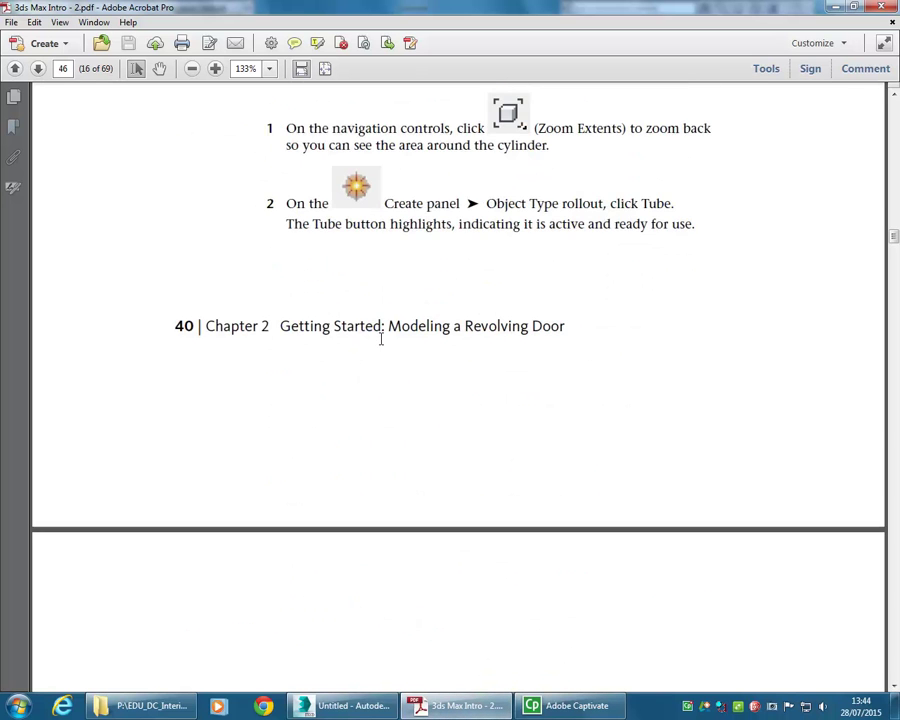
{"action": "scroll", "coordinate": [375, 328], "scroll_direction": "up", "scroll_amount": 4}
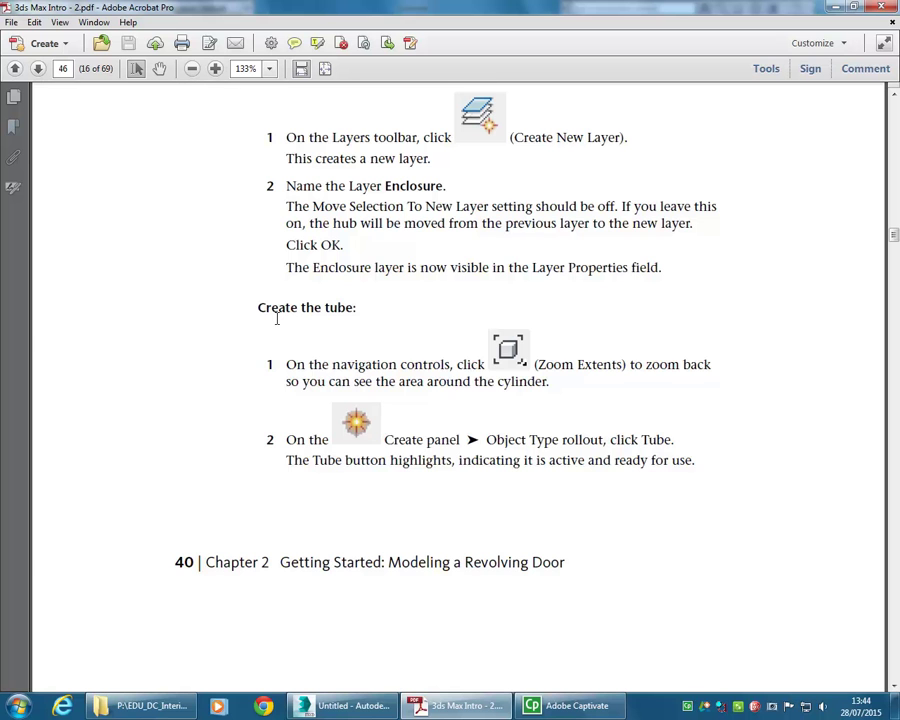
{"action": "scroll", "coordinate": [424, 374], "scroll_direction": "down", "scroll_amount": 8}
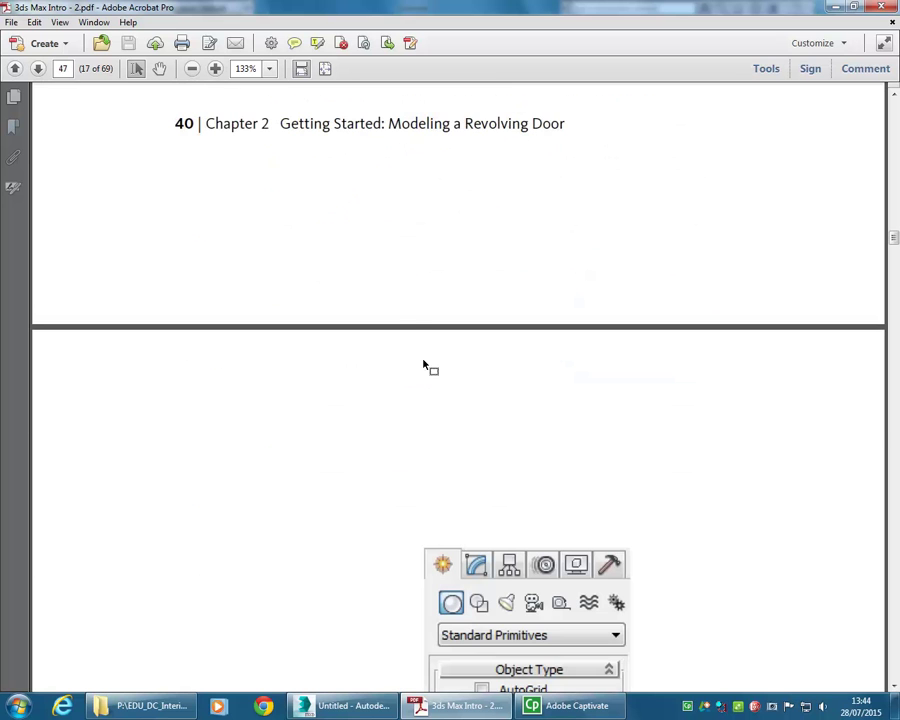
{"action": "scroll", "coordinate": [414, 326], "scroll_direction": "down", "scroll_amount": 8}
{"action": "scroll", "coordinate": [406, 328], "scroll_direction": "down", "scroll_amount": 1}
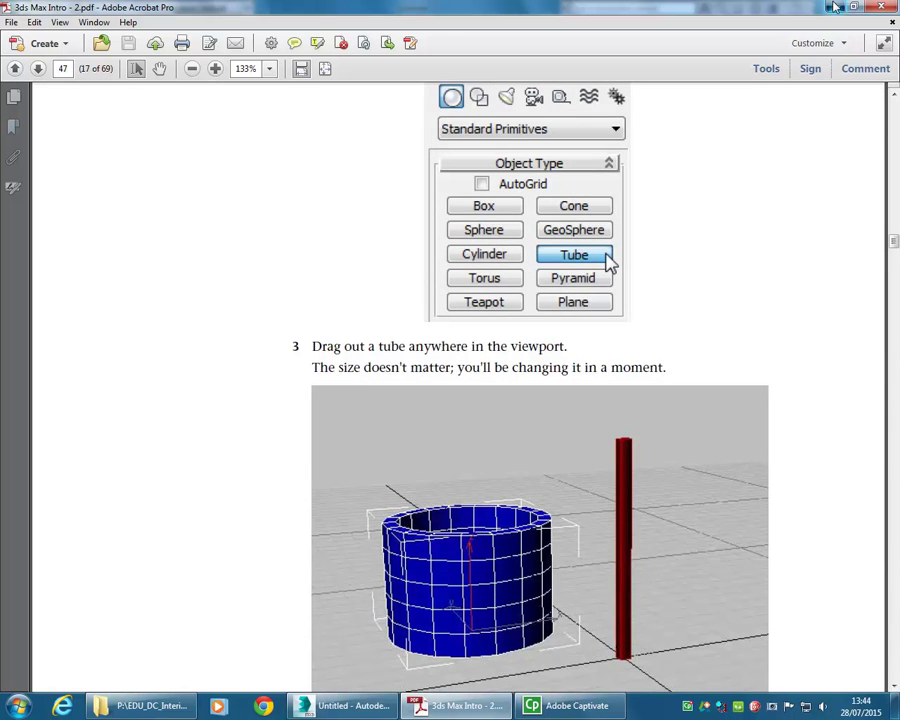
{"action": "key", "text": "alt+Tab"}
- Create a tube beside the cylinder, about 3'8.7" Radius 1, 3'0" Radius 2 and 5'11" high
{"action": "scroll", "coordinate": [381, 307], "scroll_direction": "down", "scroll_amount": 5}
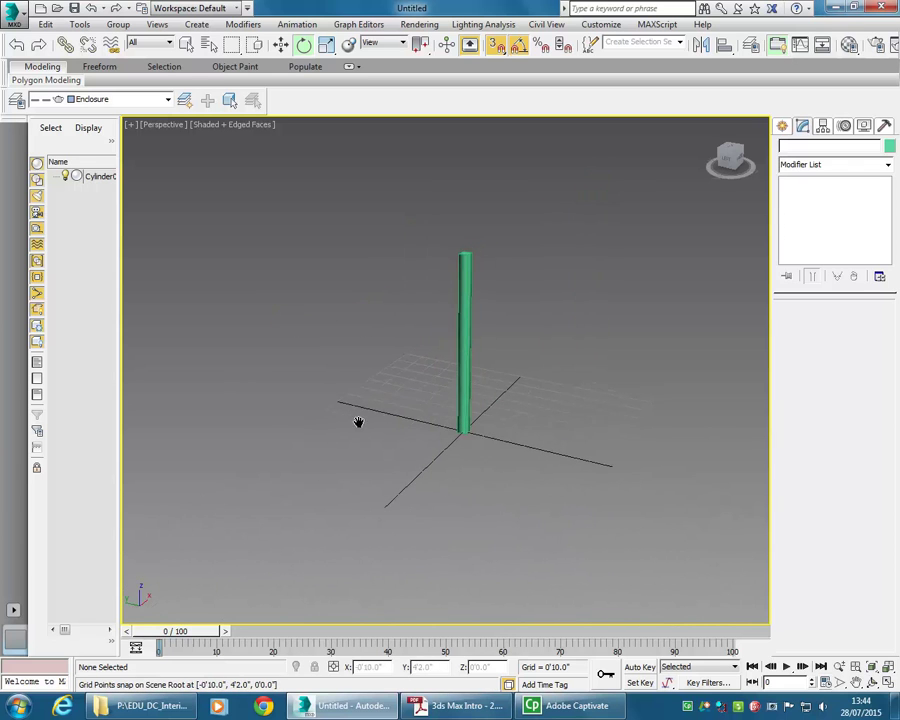
{"action": "left_click", "coordinate": [785, 126]}
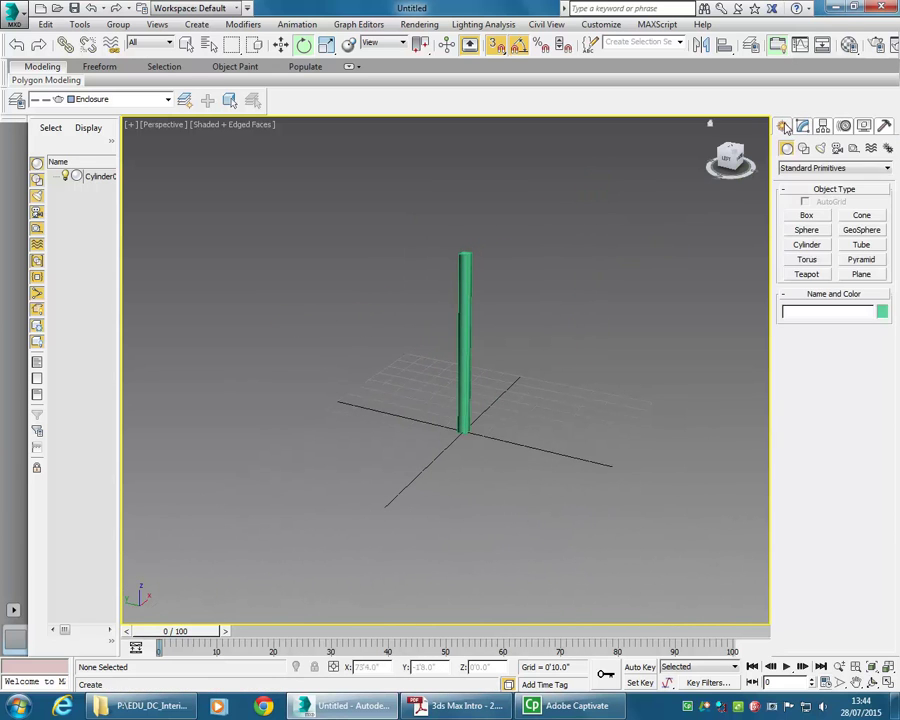
{"action": "left_click", "coordinate": [862, 245]}
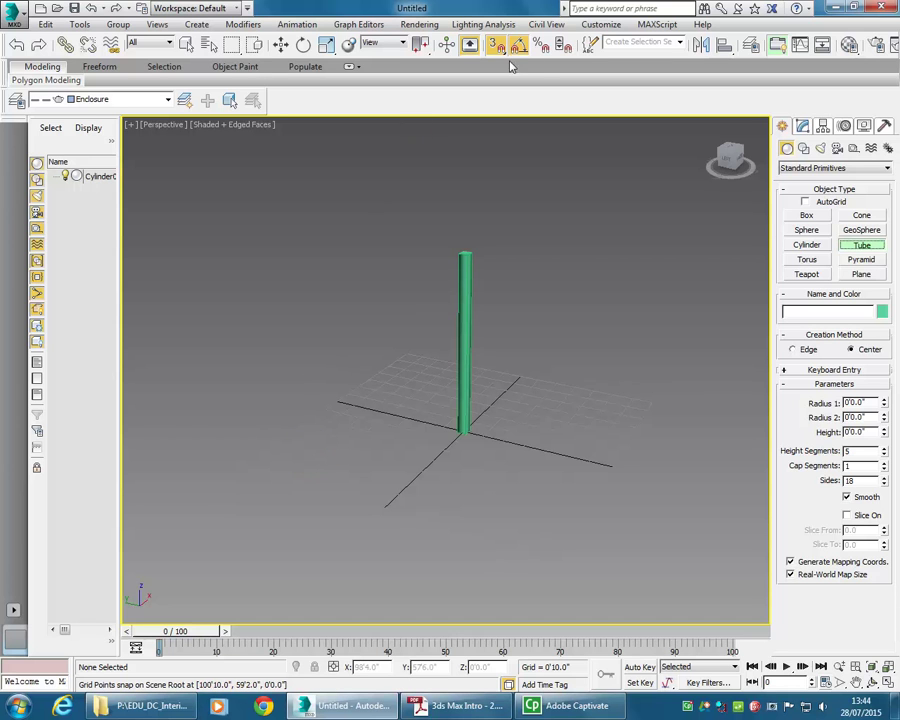
{"action": "left_click_drag", "start_coordinate": [290, 447], "coordinate": [380, 421]}
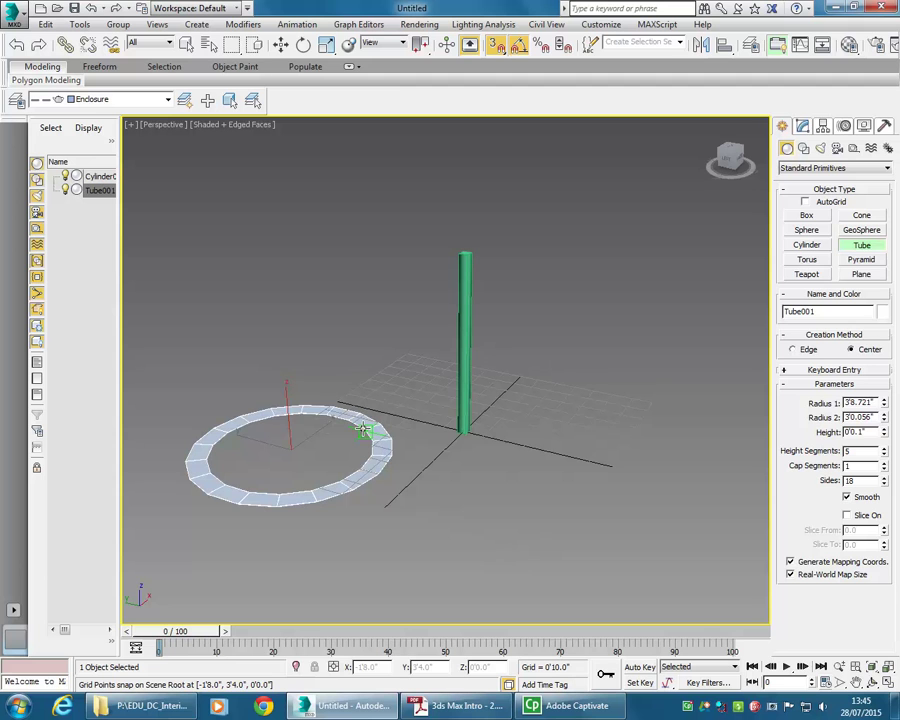
{"action": "left_click", "coordinate": [363, 428]}
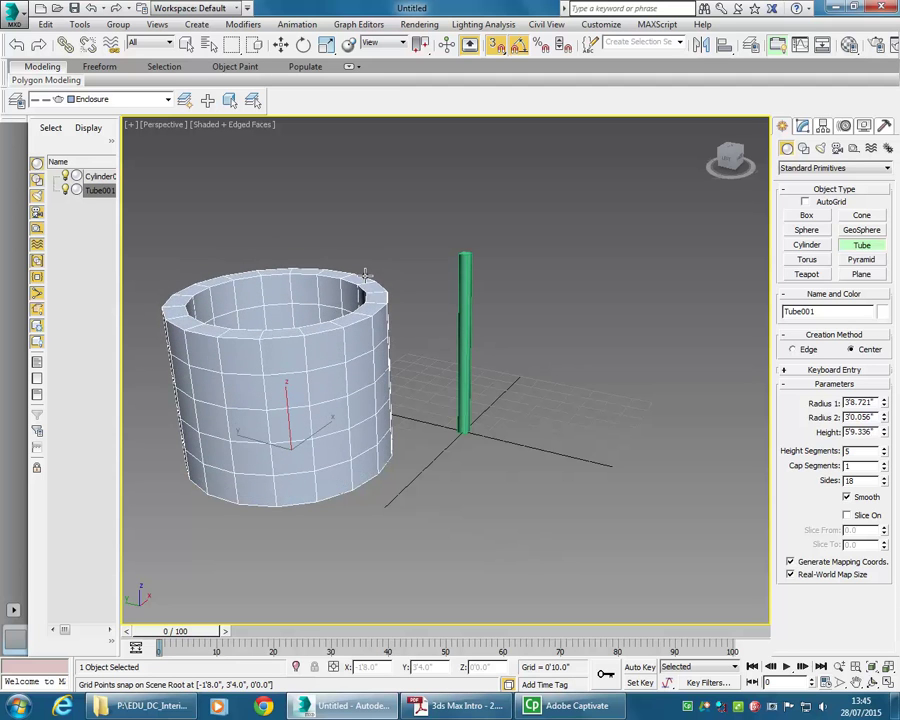
{"action": "left_click", "coordinate": [363, 272]}
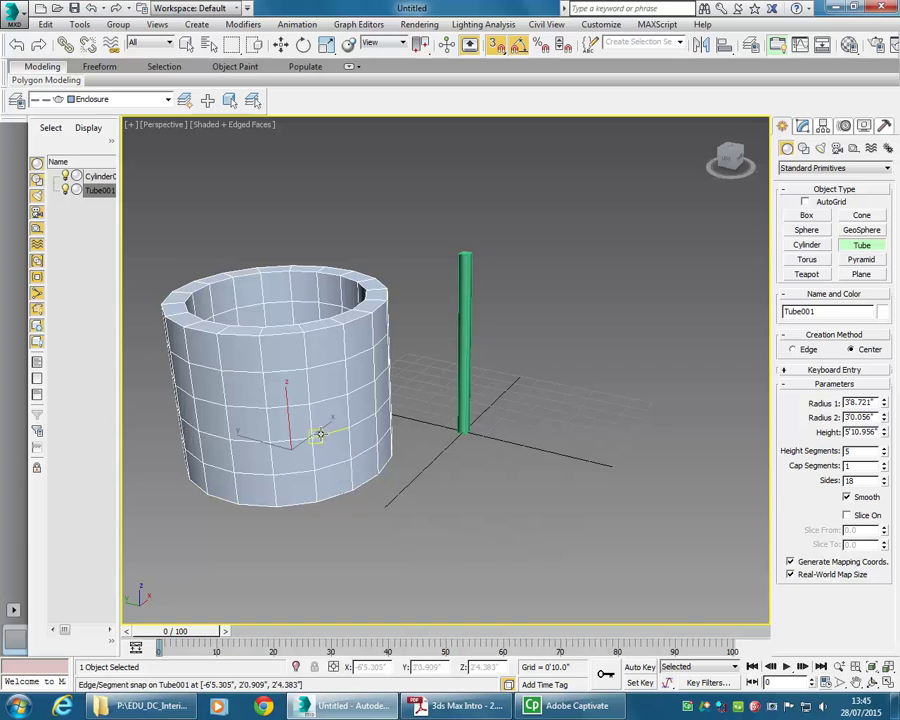
{"action": "scroll", "coordinate": [360, 457], "scroll_direction": "up", "scroll_amount": 3}
{"action": "scroll", "coordinate": [362, 457], "scroll_direction": "down", "scroll_amount": 4}
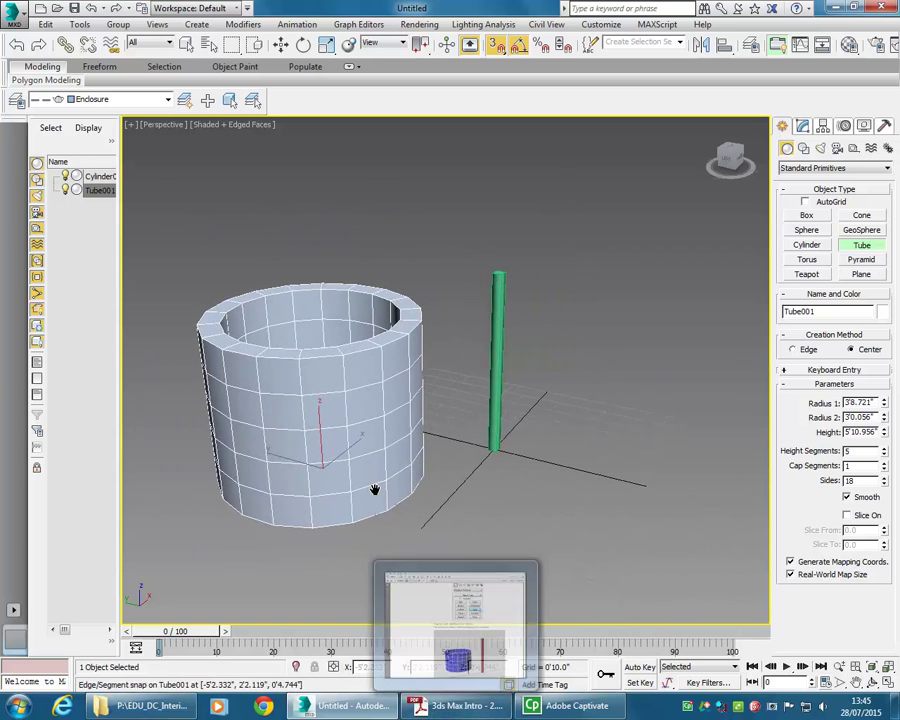
- Look up the tube dimensions in the tutorial PDF and set its Radius 1 to 6'0" and Radius 2 to 5'11"
{"action": "left_click", "coordinate": [460, 706]}
{"action": "scroll", "coordinate": [446, 346], "scroll_direction": "down", "scroll_amount": 10}
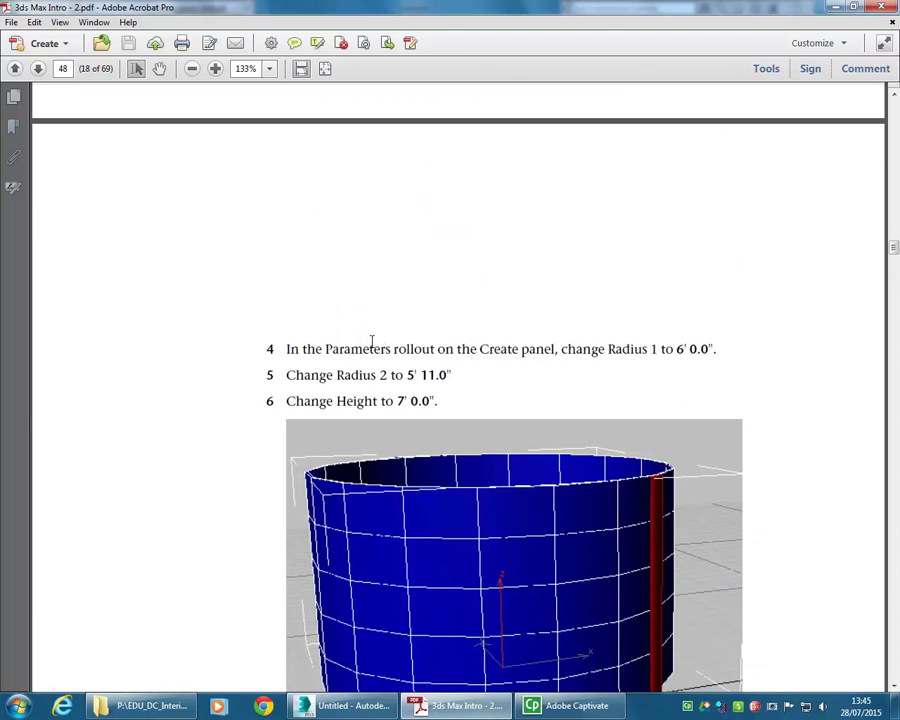
{"action": "scroll", "coordinate": [388, 341], "scroll_direction": "down", "scroll_amount": 2}
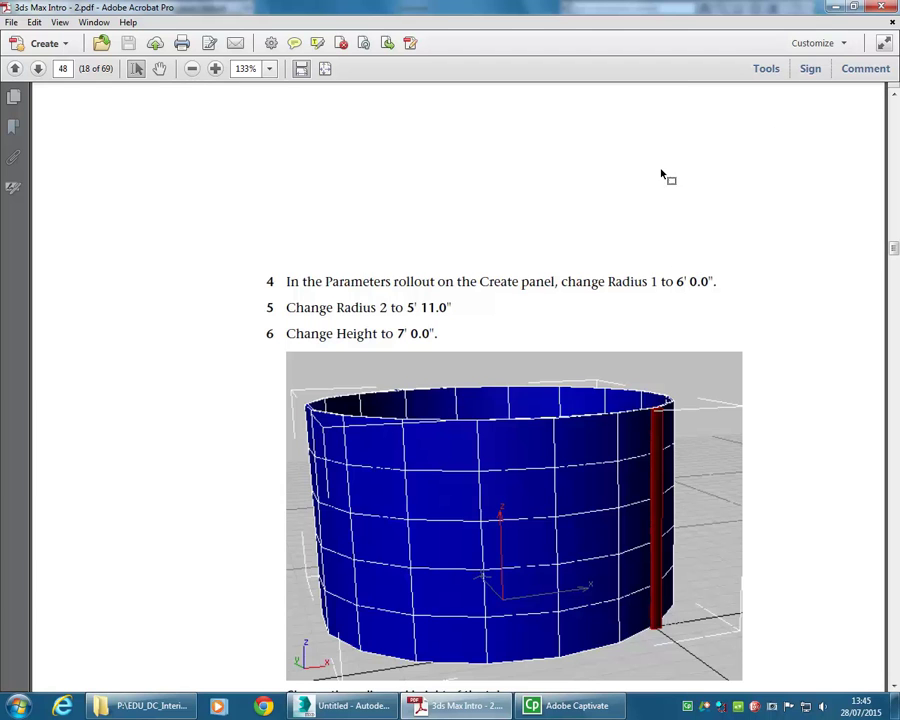
{"action": "key", "text": "alt+Tab"}
{"action": "double_click", "coordinate": [864, 402]}
{"action": "type", "text": "6'"}
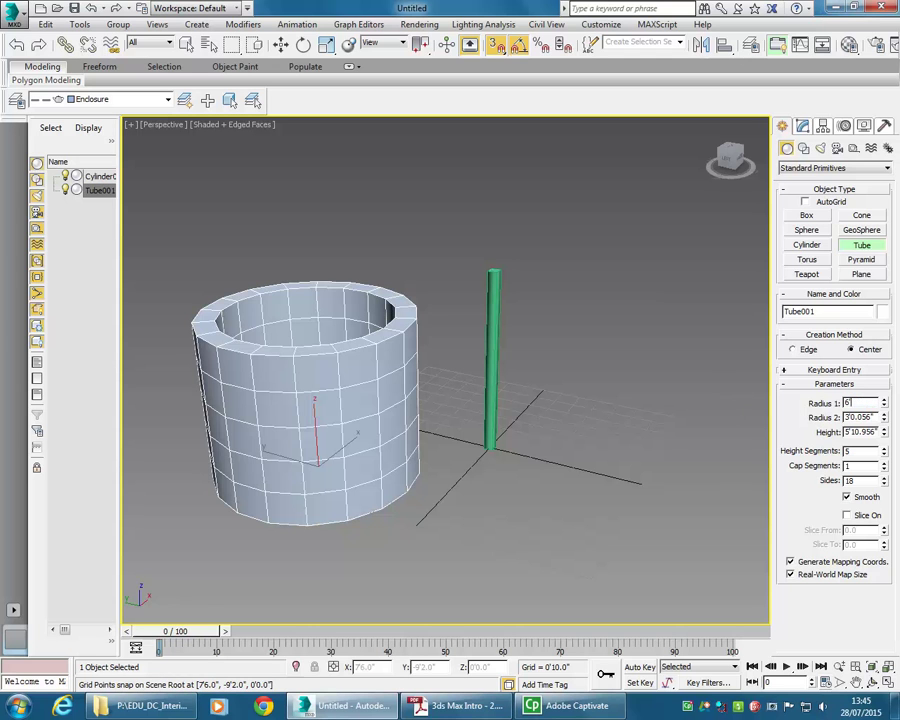
{"action": "key", "text": "Return"}
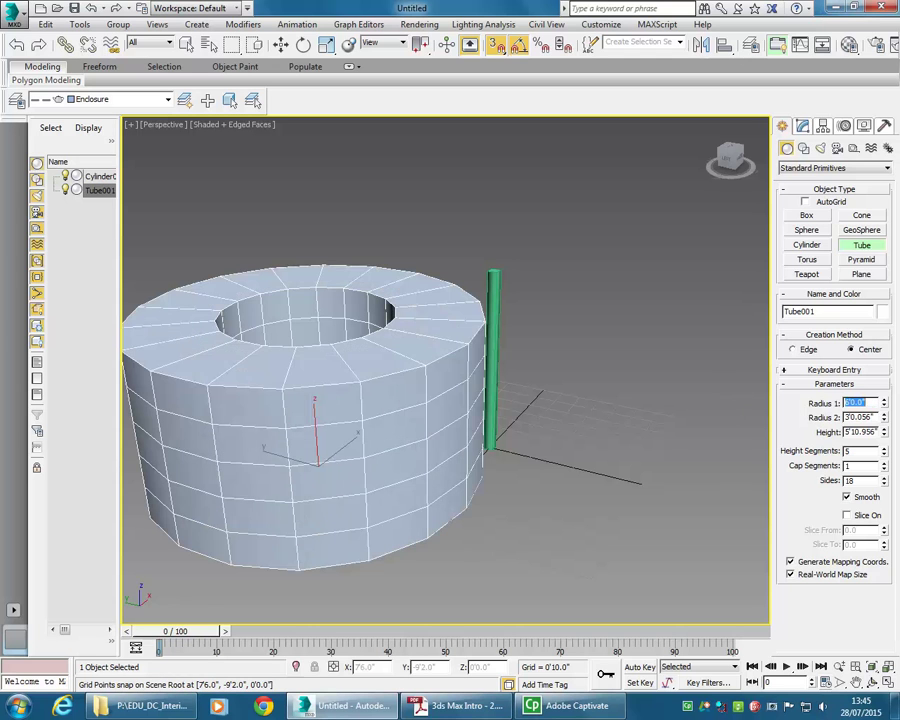
{"action": "double_click", "coordinate": [873, 417]}
{"action": "type", "text": "5'11"}
{"action": "key", "text": "Return"}
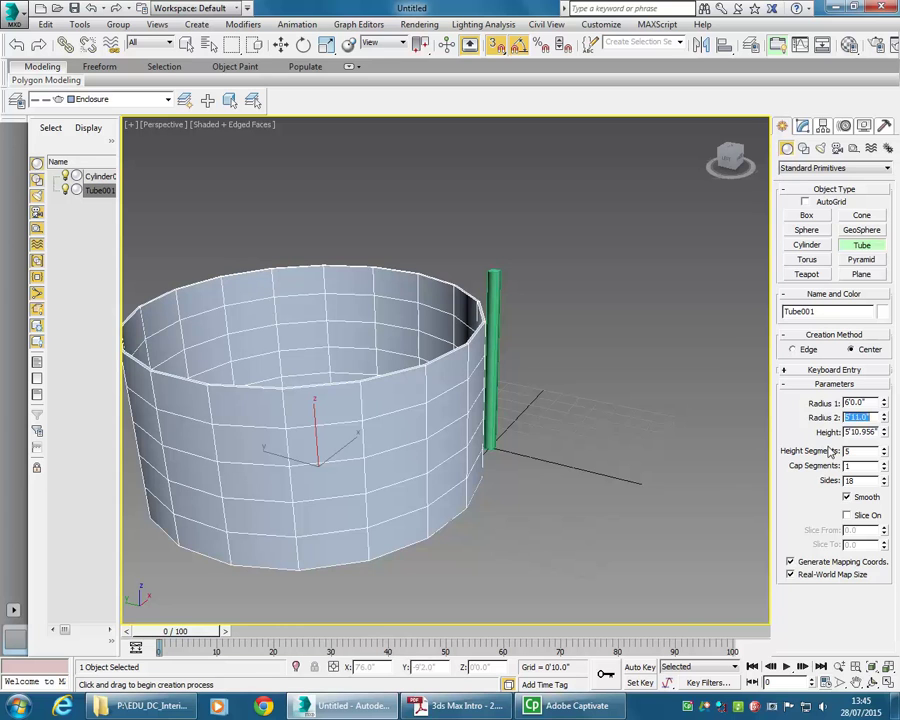
- Read the PDF up to the Align the tube section and modify the tube's height to 7'0"
{"action": "left_click", "coordinate": [803, 126]}
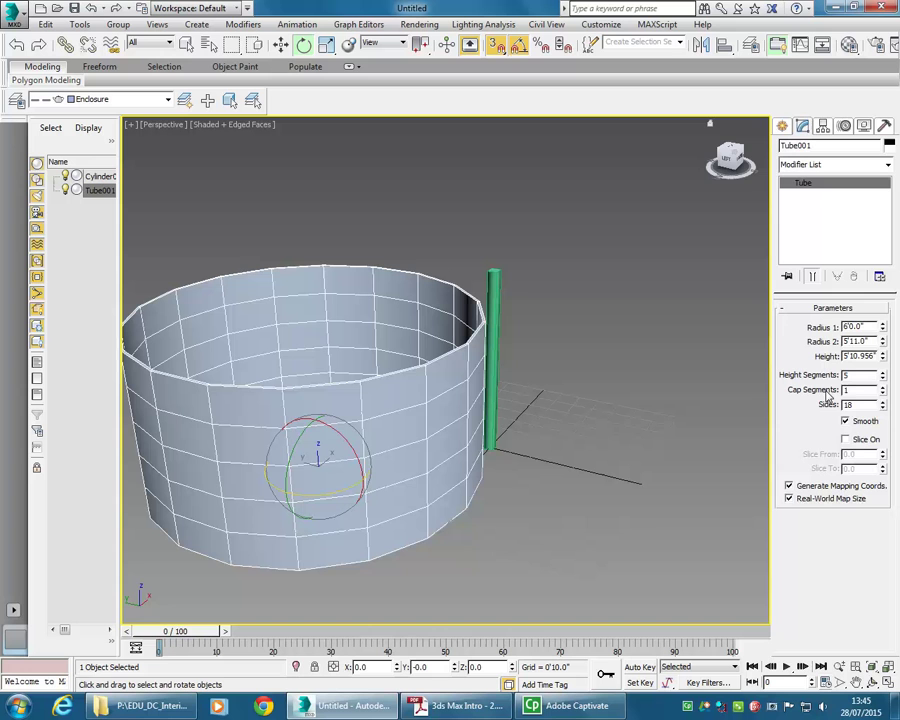
{"action": "left_click", "coordinate": [464, 710]}
{"action": "scroll", "coordinate": [390, 308], "scroll_direction": "down", "scroll_amount": 5}
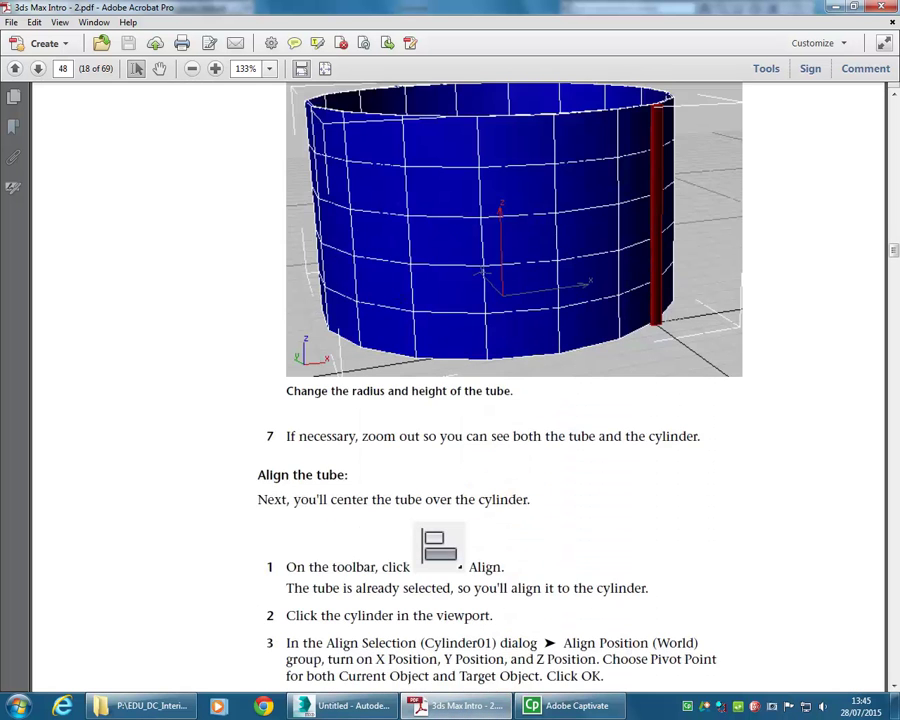
{"action": "scroll", "coordinate": [400, 299], "scroll_direction": "down", "scroll_amount": 3}
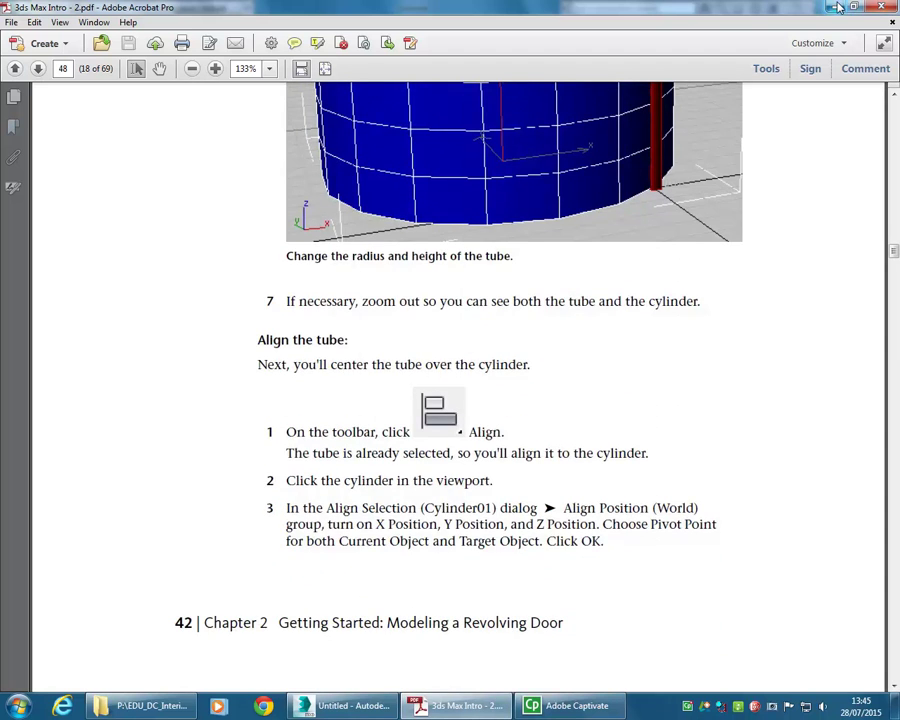
{"action": "key", "text": "alt+Tab"}
{"action": "left_click", "coordinate": [866, 357]}
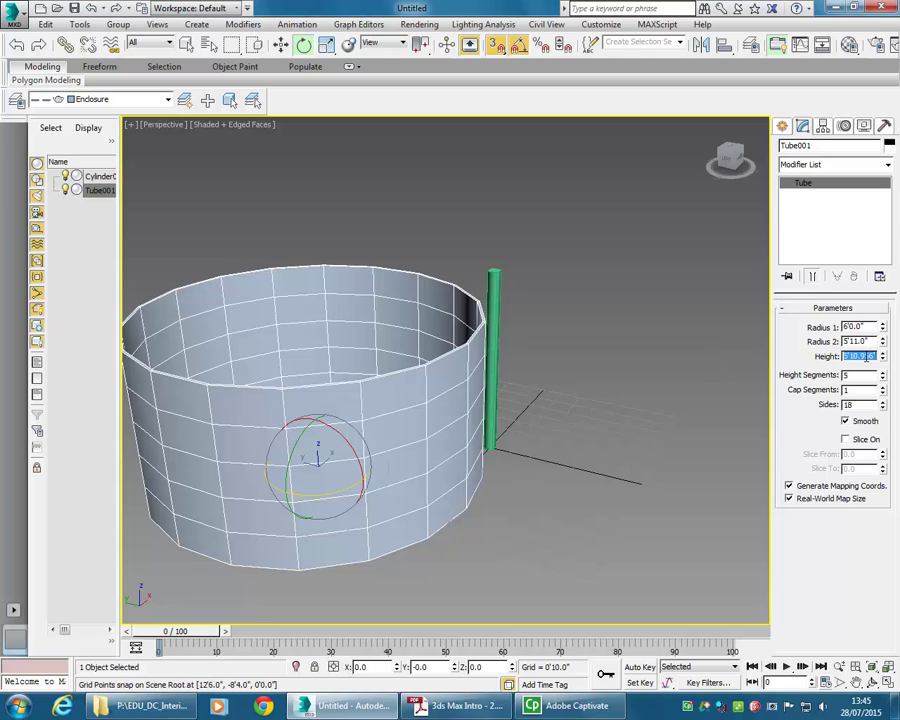
{"action": "type", "text": "70"}
{"action": "key", "text": "Return"}
- Align the tube to the cylinder in X and Y position, pivot point to pivot point, with Z Position off
{"action": "mouse_move", "coordinate": [207, 149]}
{"action": "middle_mouse_down"}
{"action": "mouse_move", "coordinate": [321, 215]}
{"action": "mouse_move", "coordinate": [311, 217]}
{"action": "middle_mouse_up"}
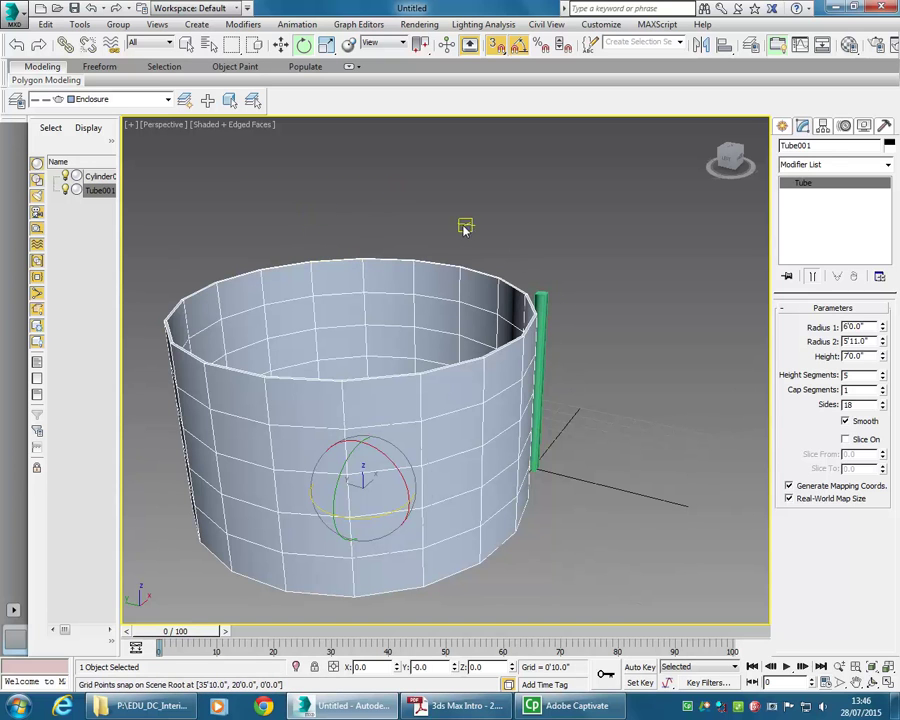
{"action": "scroll", "coordinate": [460, 226], "scroll_direction": "down", "scroll_amount": 1}
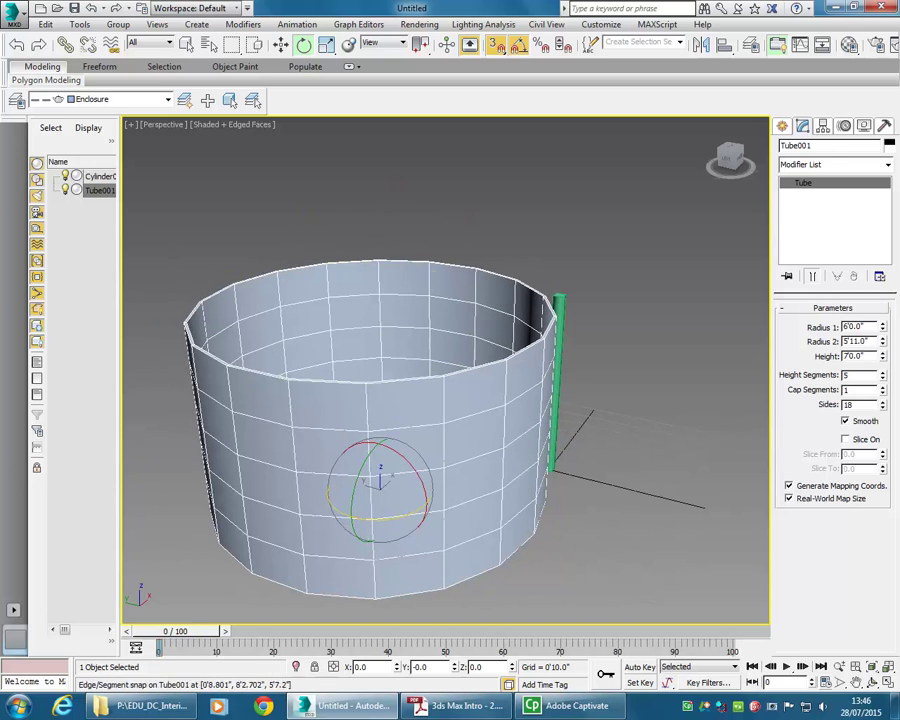
{"action": "scroll", "coordinate": [343, 297], "scroll_direction": "up", "scroll_amount": 1}
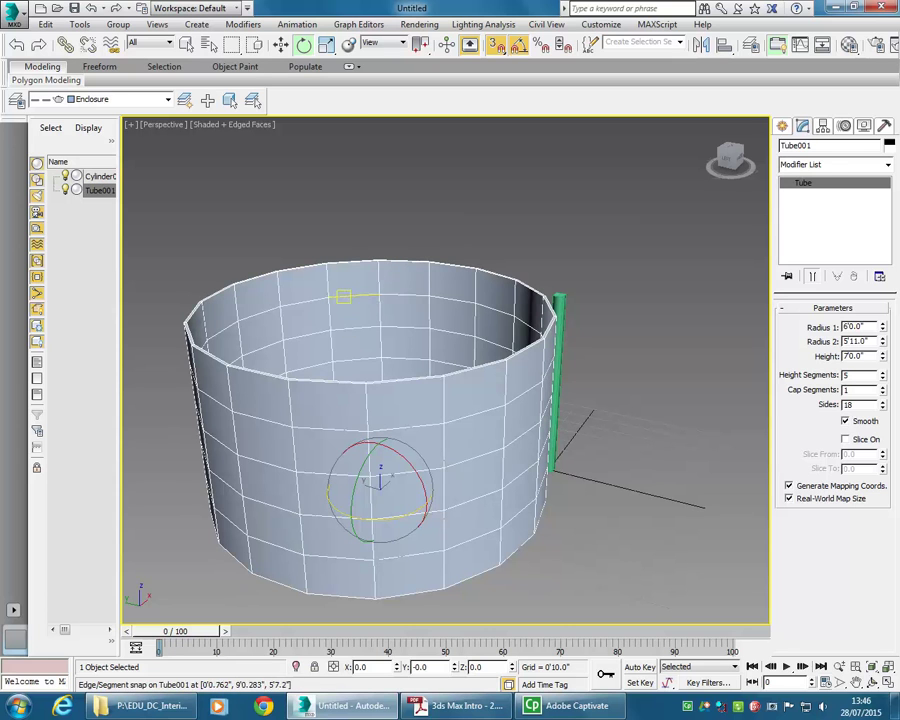
{"action": "left_click", "coordinate": [726, 50]}
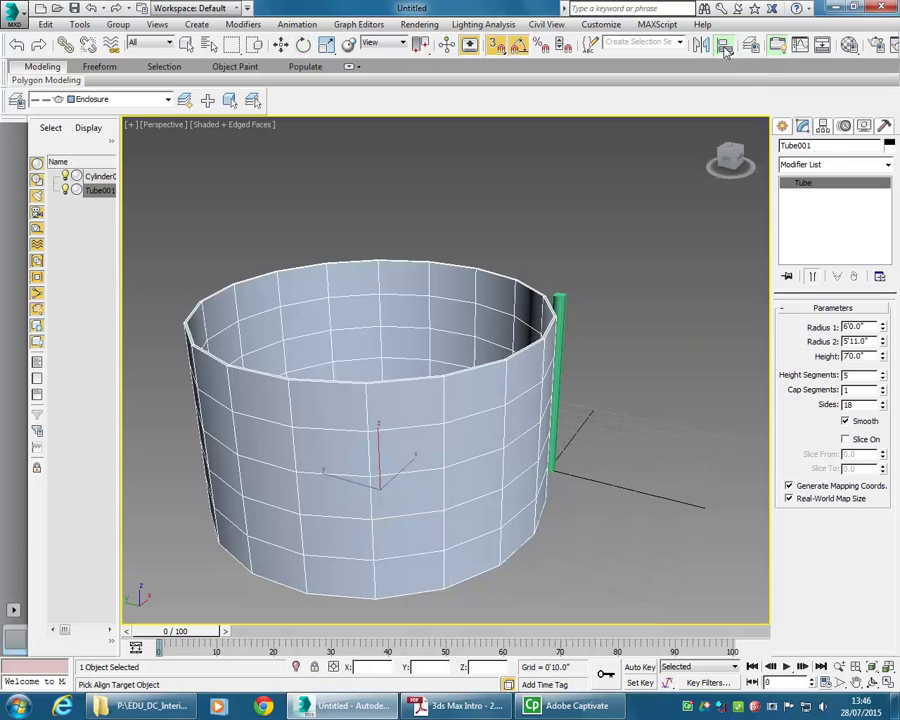
{"action": "left_click", "coordinate": [562, 297]}
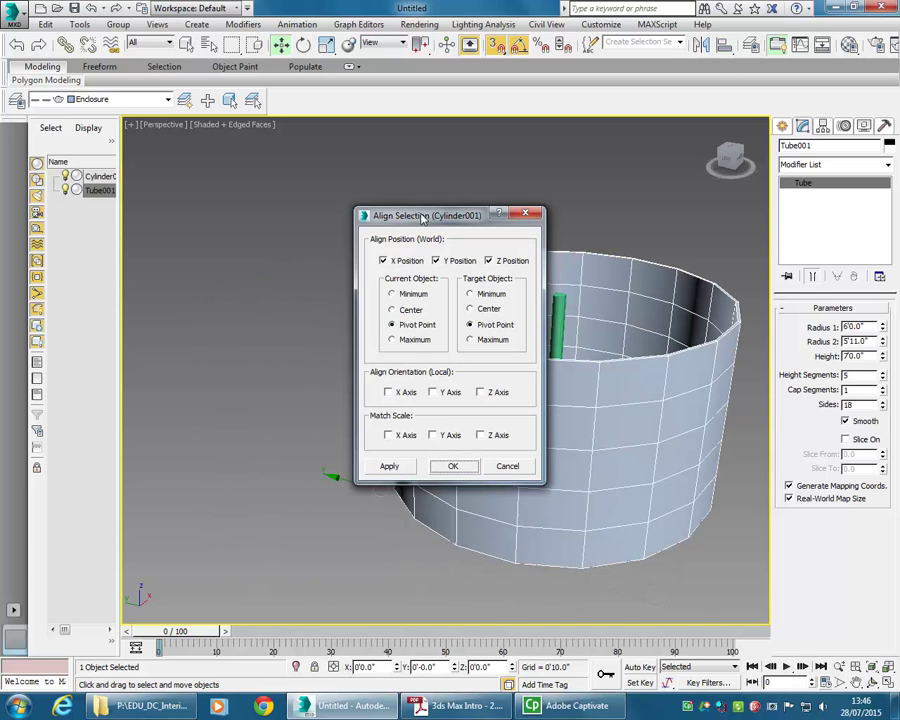
{"action": "left_click_drag", "start_coordinate": [423, 218], "coordinate": [218, 145]}
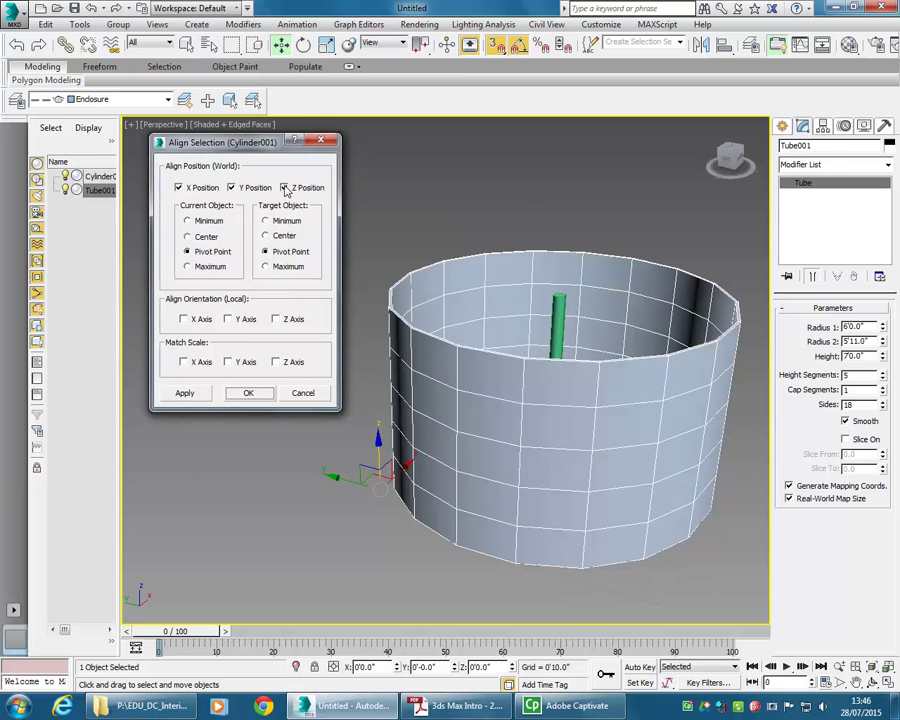
{"action": "left_click", "coordinate": [178, 188]}
{"action": "left_click", "coordinate": [231, 188]}
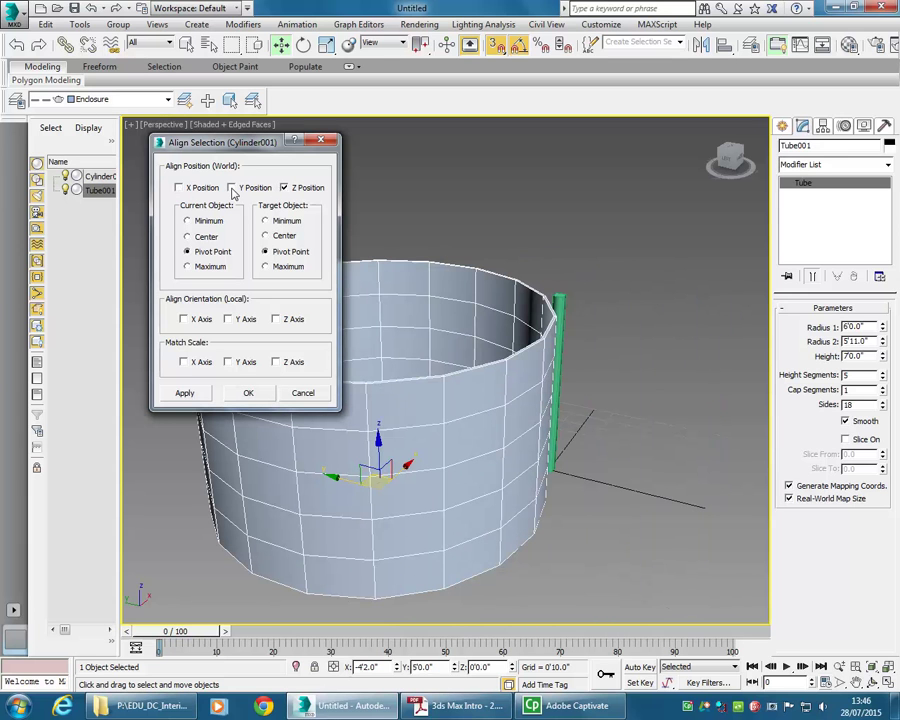
{"action": "left_click", "coordinate": [178, 188]}
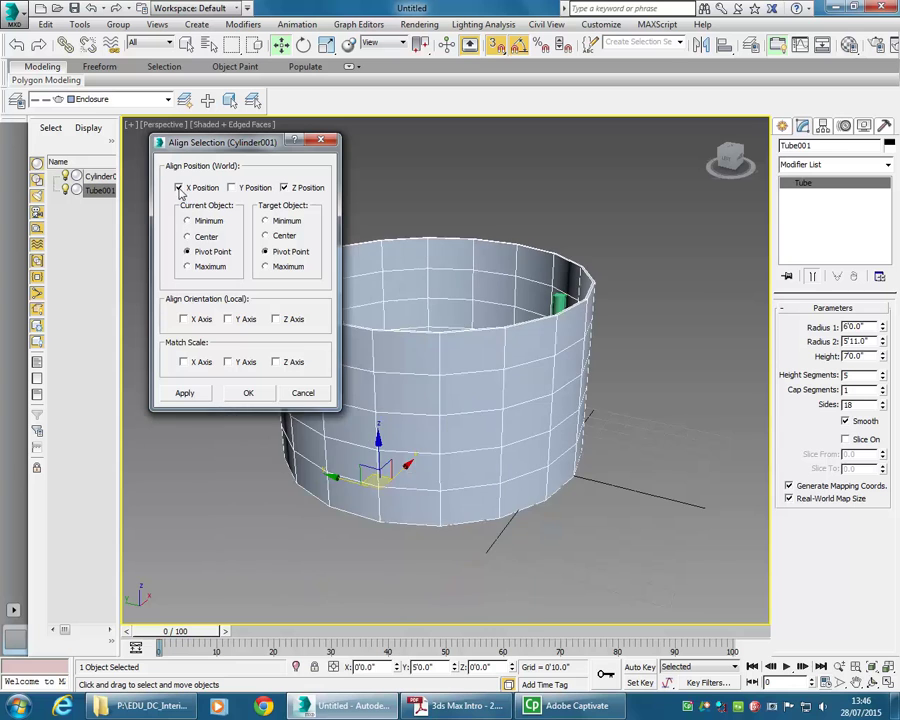
{"action": "left_click", "coordinate": [232, 188]}
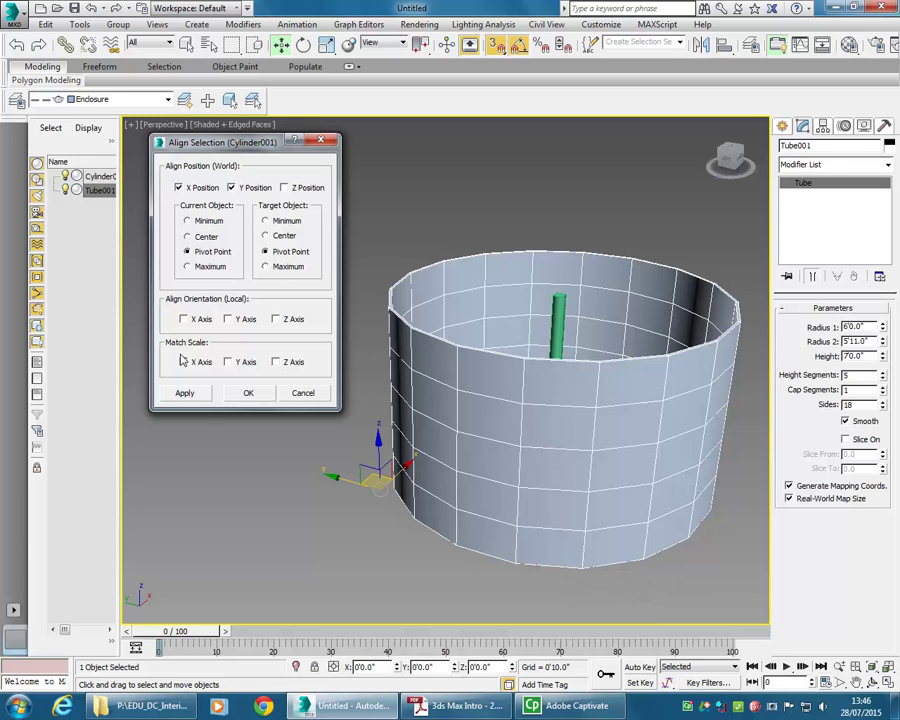
{"action": "left_click", "coordinate": [248, 395]}
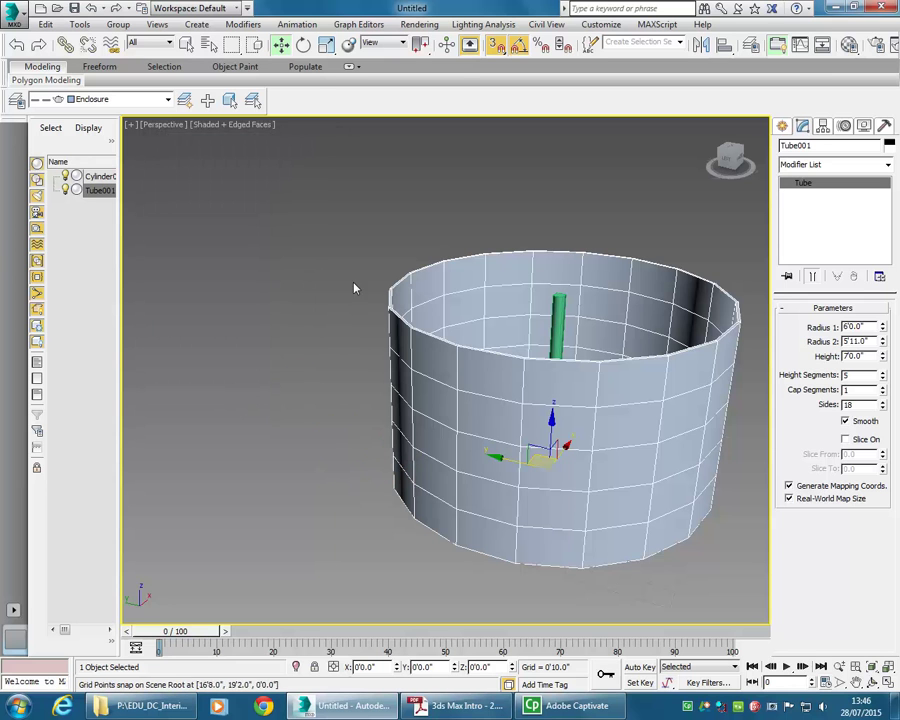
- Read the tutorial PDF's instructions on renaming and slicing the tube, then return to the model
{"action": "key", "text": "alt+Tab"}
{"action": "scroll", "coordinate": [399, 398], "scroll_direction": "down", "scroll_amount": 20}
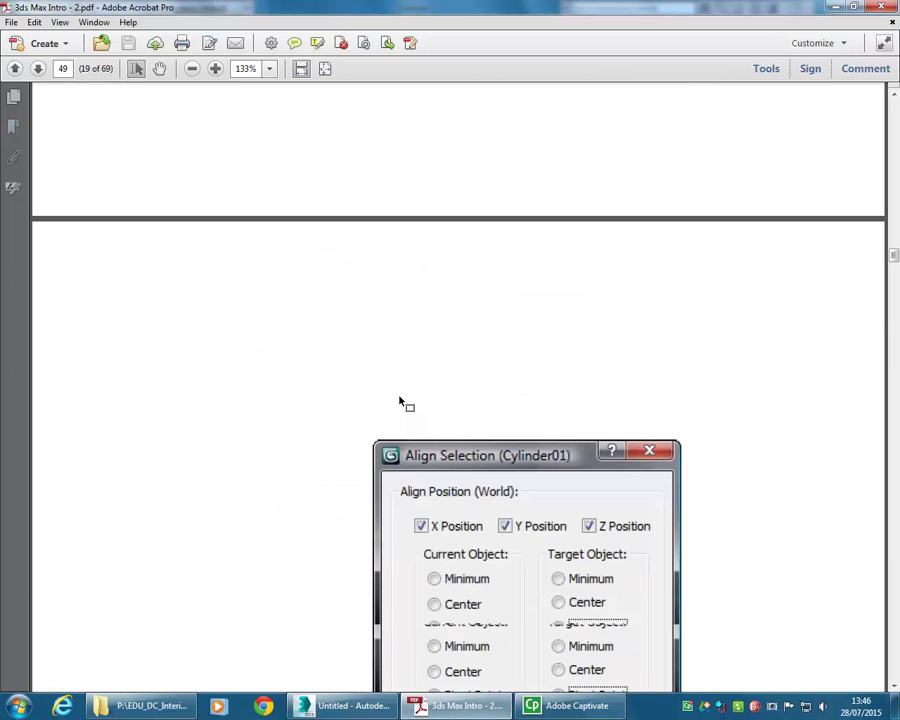
{"action": "scroll", "coordinate": [399, 400], "scroll_direction": "down", "scroll_amount": 12}
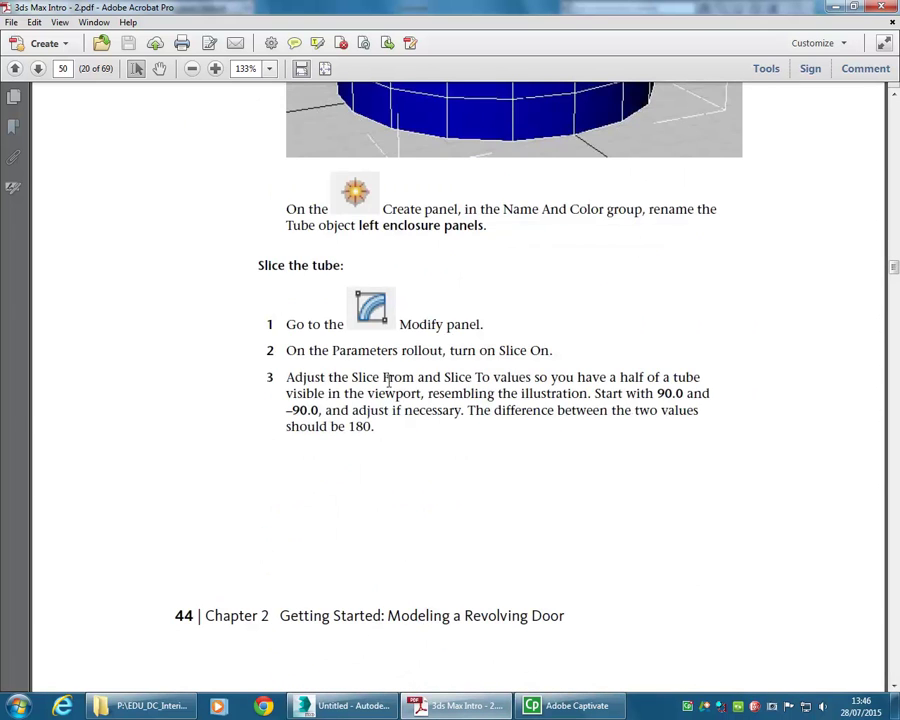
{"action": "scroll", "coordinate": [389, 380], "scroll_direction": "up", "scroll_amount": 4}
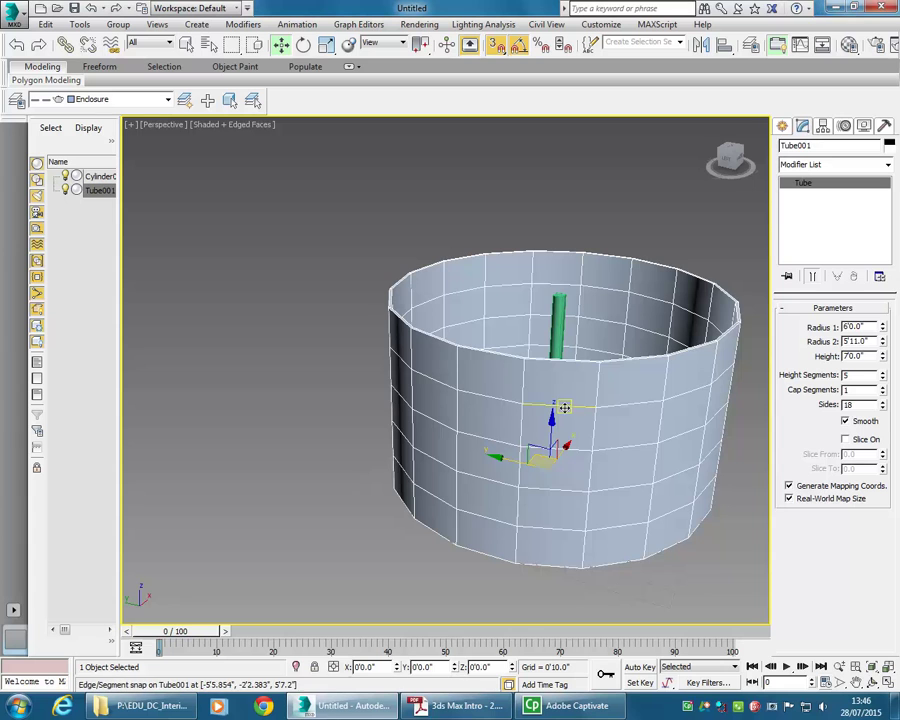
{"action": "left_click", "coordinate": [835, 7]}
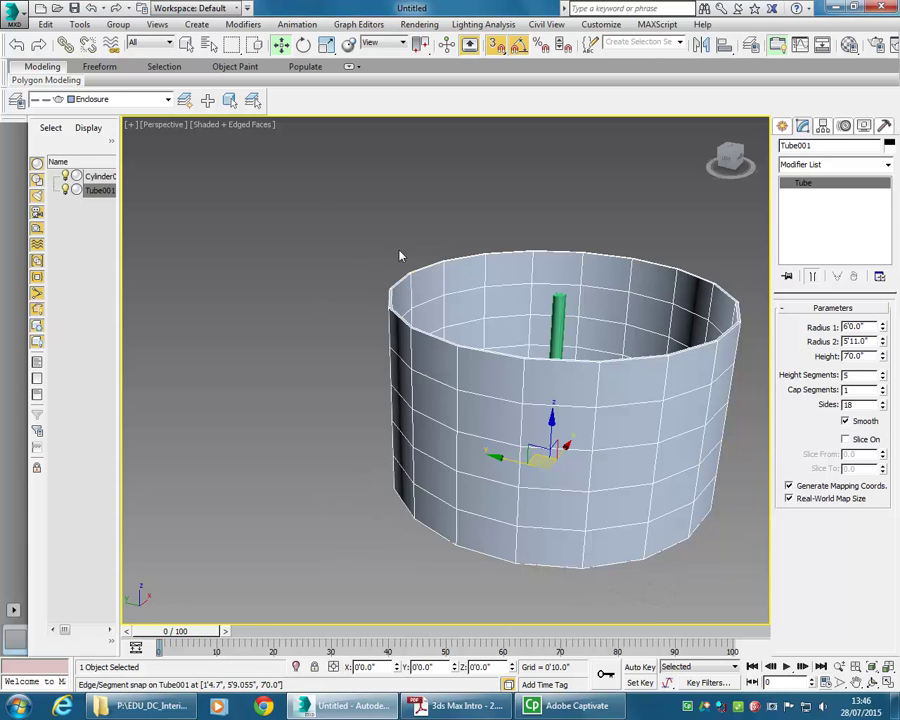
- Turn on slicing for the tube with Slice From 90 and Slice To -90 to leave half of the enclosure
{"action": "left_click", "coordinate": [308, 228]}
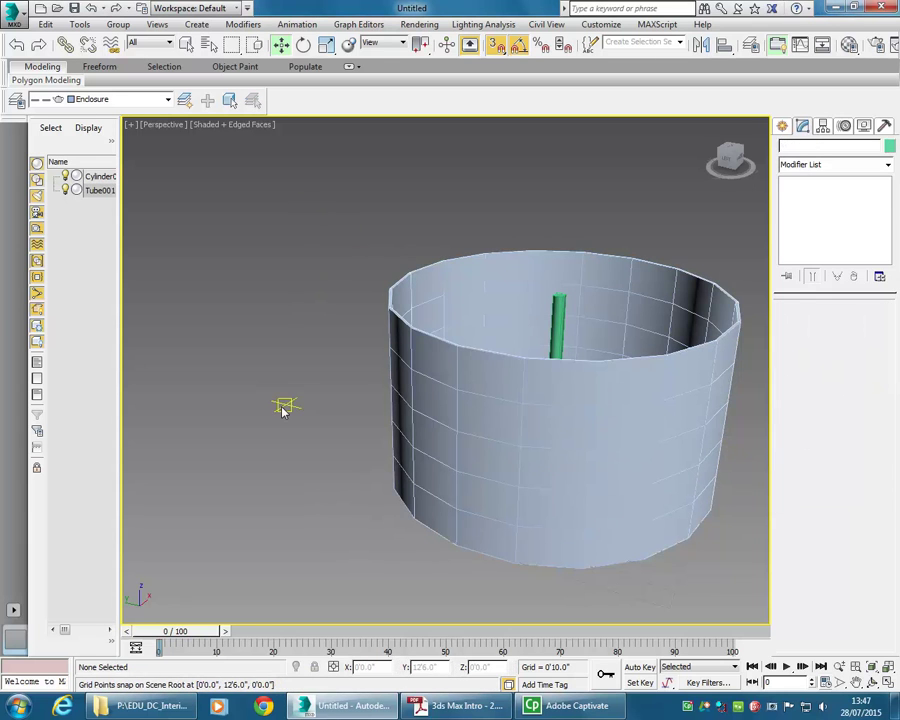
{"action": "left_click", "coordinate": [468, 290]}
{"action": "left_click_drag", "start_coordinate": [376, 314], "coordinate": [258, 307]}
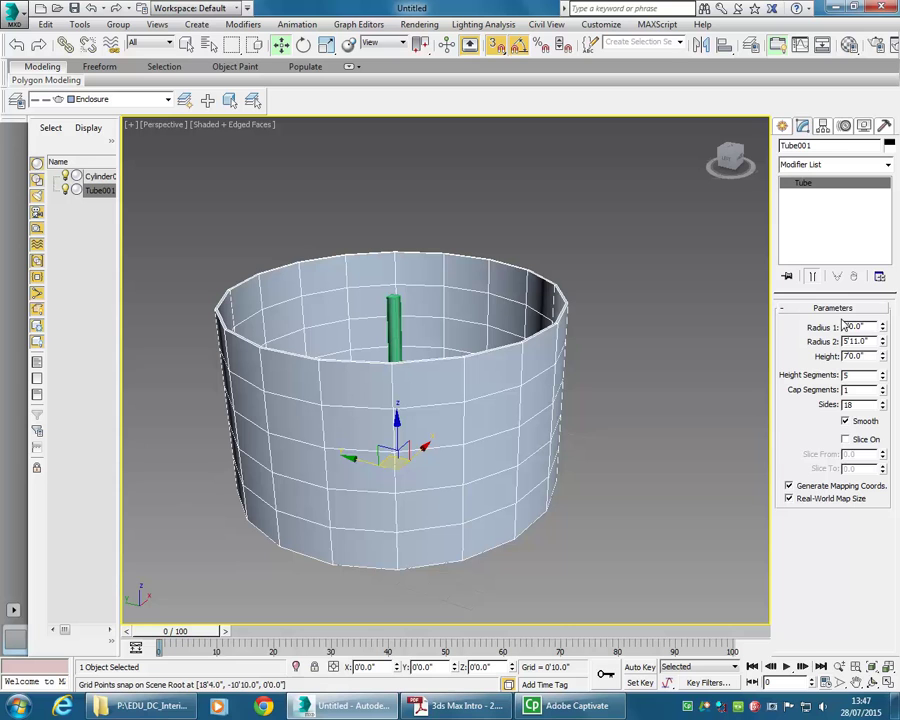
{"action": "left_click", "coordinate": [845, 440]}
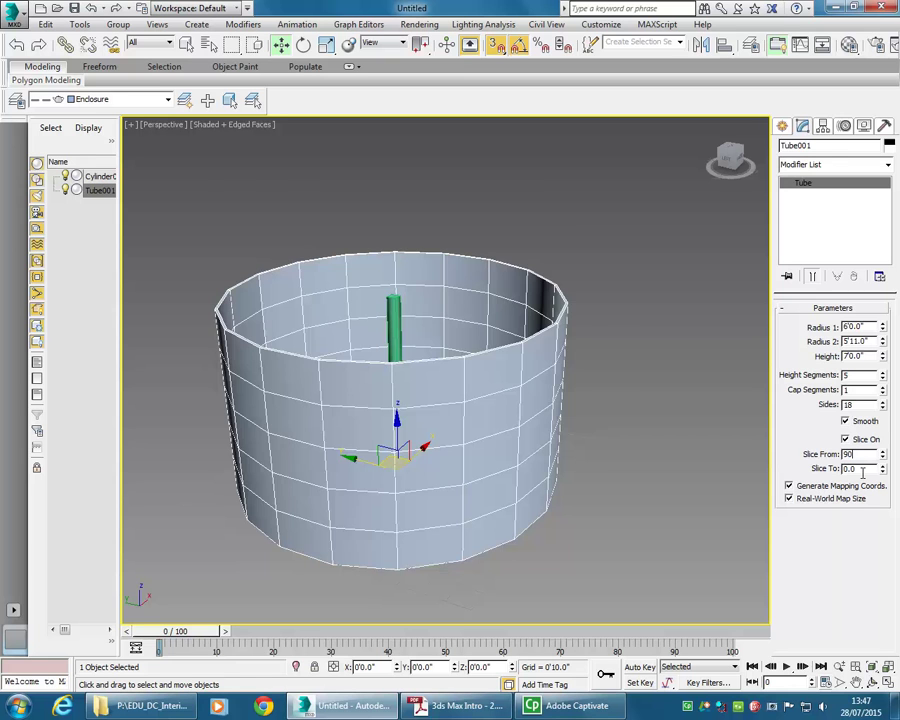
{"action": "type", "text": "90"}
{"action": "key", "text": "Tab"}
{"action": "type", "text": "-9"}
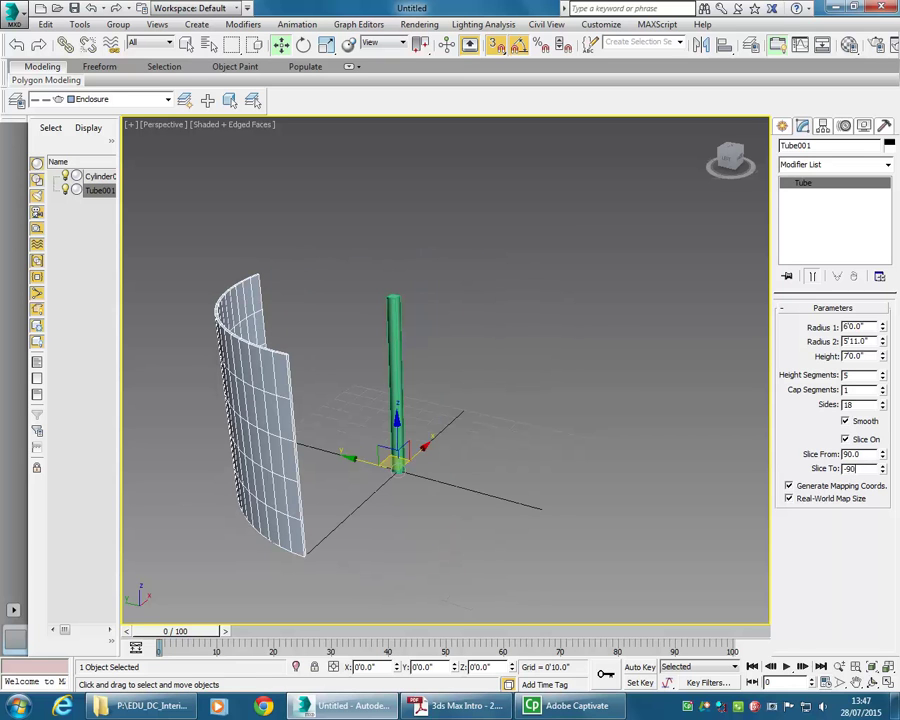
{"action": "type", "text": "0"}
{"action": "key", "text": "Return"}
{"action": "middle_click_drag", "start_coordinate": [327, 372], "coordinate": [375, 568], "text": "alt"}
{"action": "scroll", "coordinate": [340, 364], "scroll_direction": "up", "scroll_amount": 2}
- Look up the flat-panel settings in the tutorial PDF and set the tube's Sides to 6 and Height Segments to 1
{"action": "key", "text": "alt+Tab"}
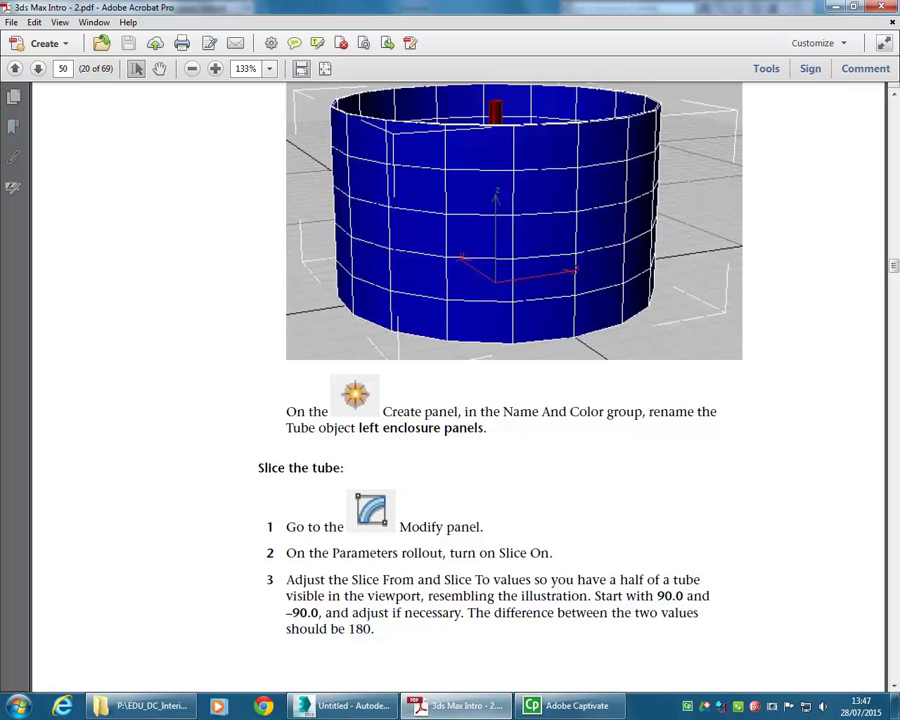
{"action": "scroll", "coordinate": [440, 323], "scroll_direction": "down", "scroll_amount": 10}
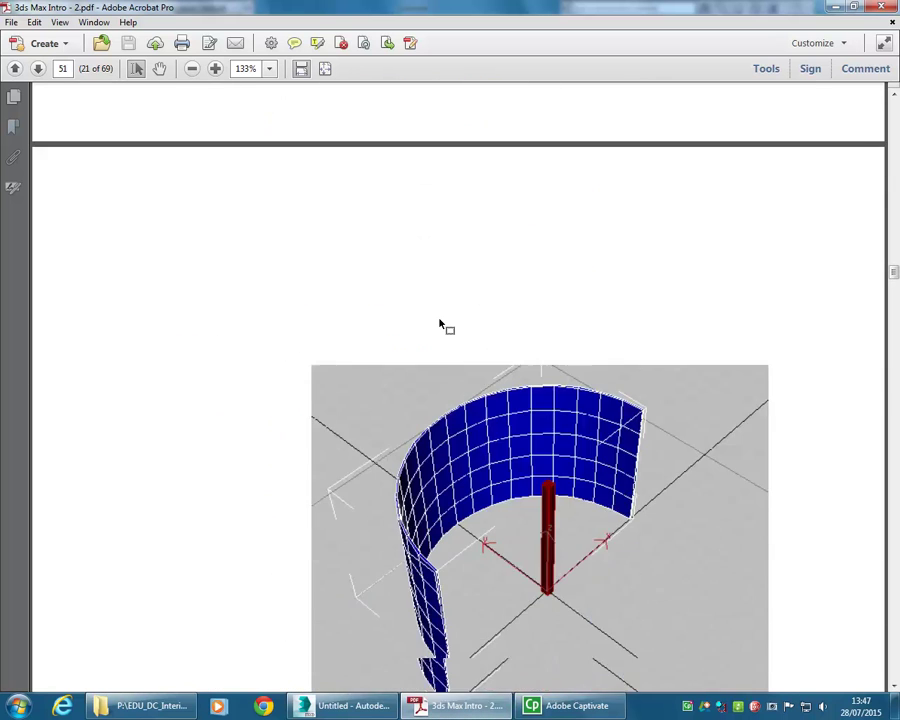
{"action": "scroll", "coordinate": [440, 323], "scroll_direction": "down", "scroll_amount": 5}
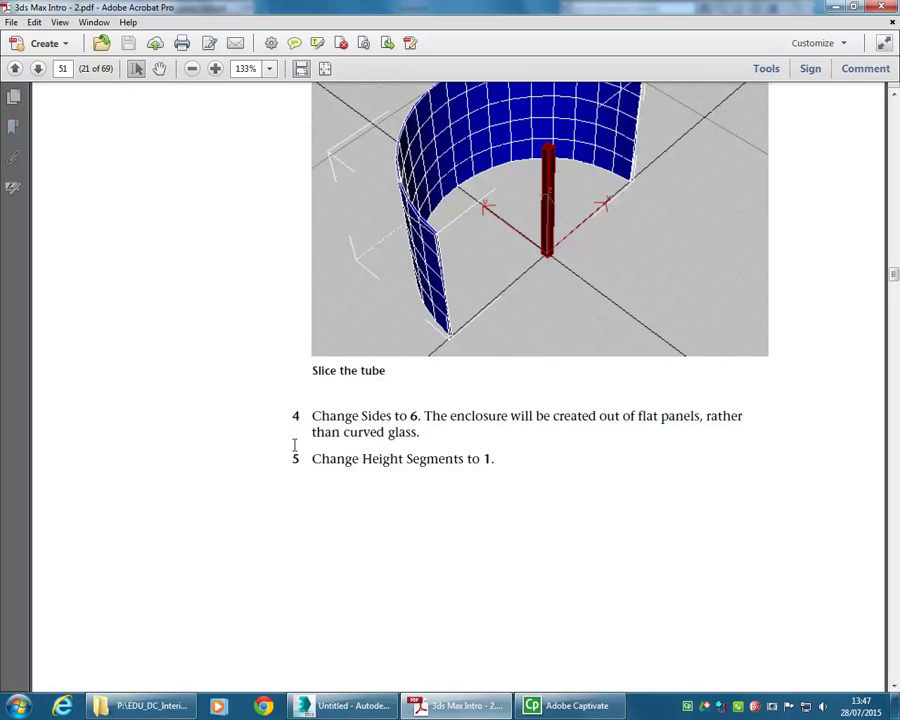
{"action": "left_click", "coordinate": [828, 7]}
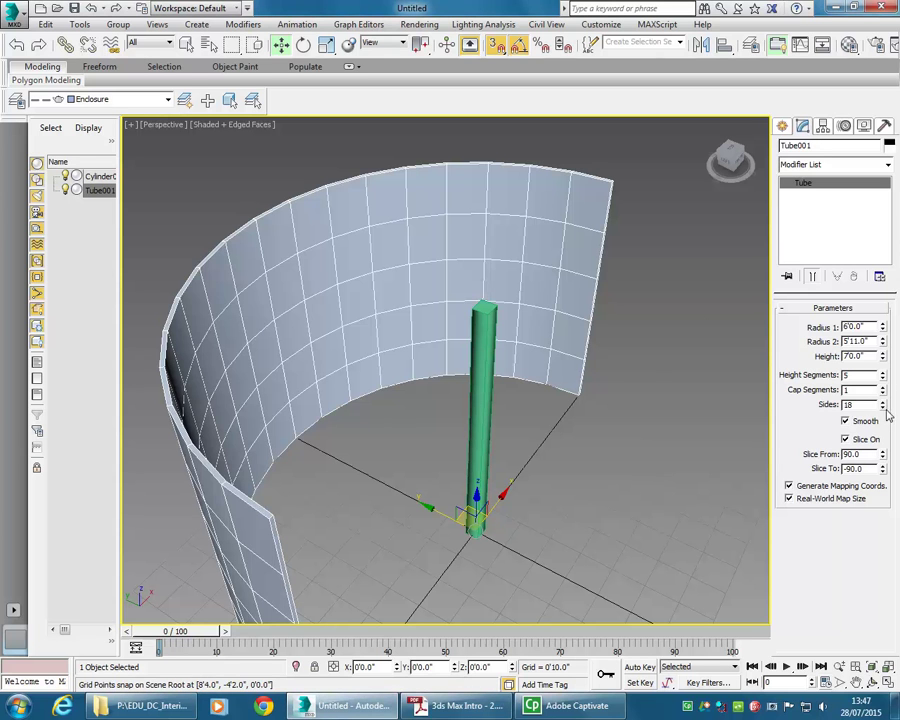
{"action": "left_click_drag", "start_coordinate": [884, 406], "coordinate": [884, 455]}
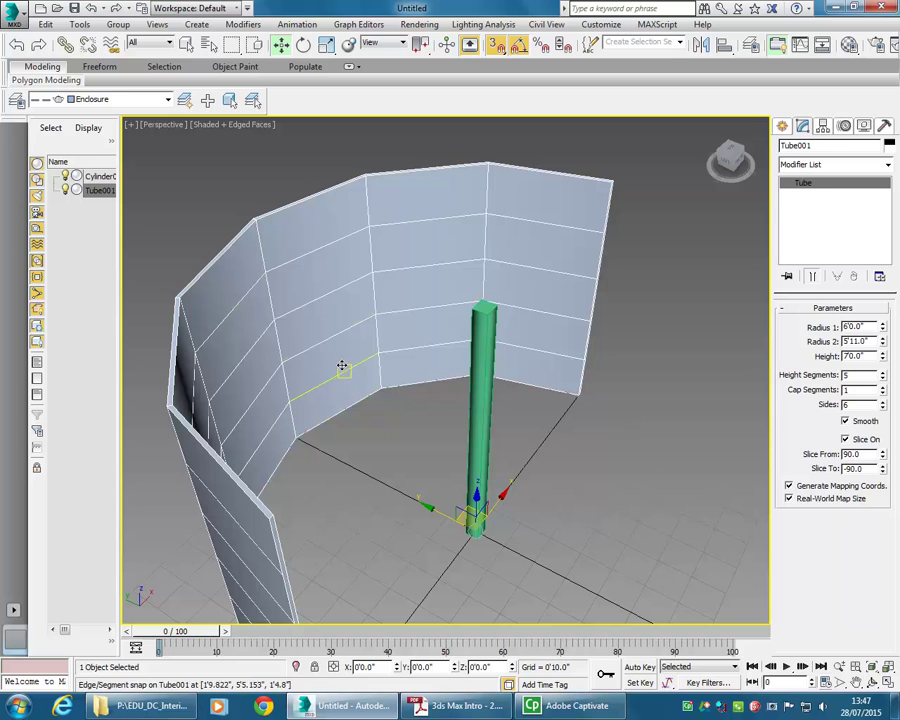
{"action": "right_click", "coordinate": [883, 378]}
{"action": "middle_click_drag", "start_coordinate": [352, 348], "coordinate": [516, 346], "text": "alt"}
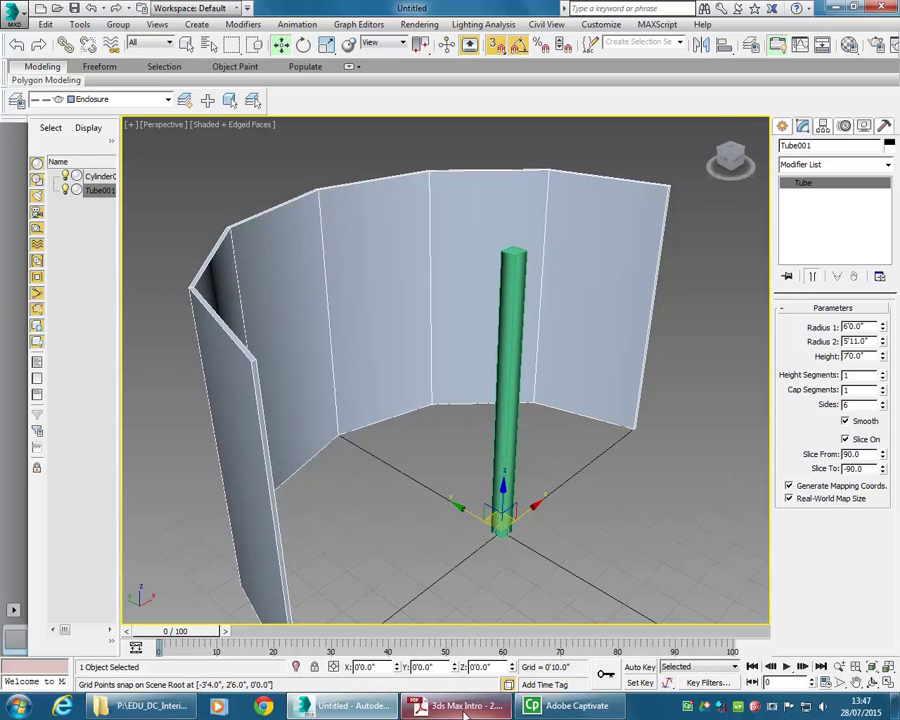
- Read the Clone the tube section of the tutorial PDF and return to the model
{"action": "key", "text": "alt+Tab"}
{"action": "scroll", "coordinate": [358, 295], "scroll_direction": "down", "scroll_amount": 4}
{"action": "scroll", "coordinate": [357, 301], "scroll_direction": "down", "scroll_amount": 15}
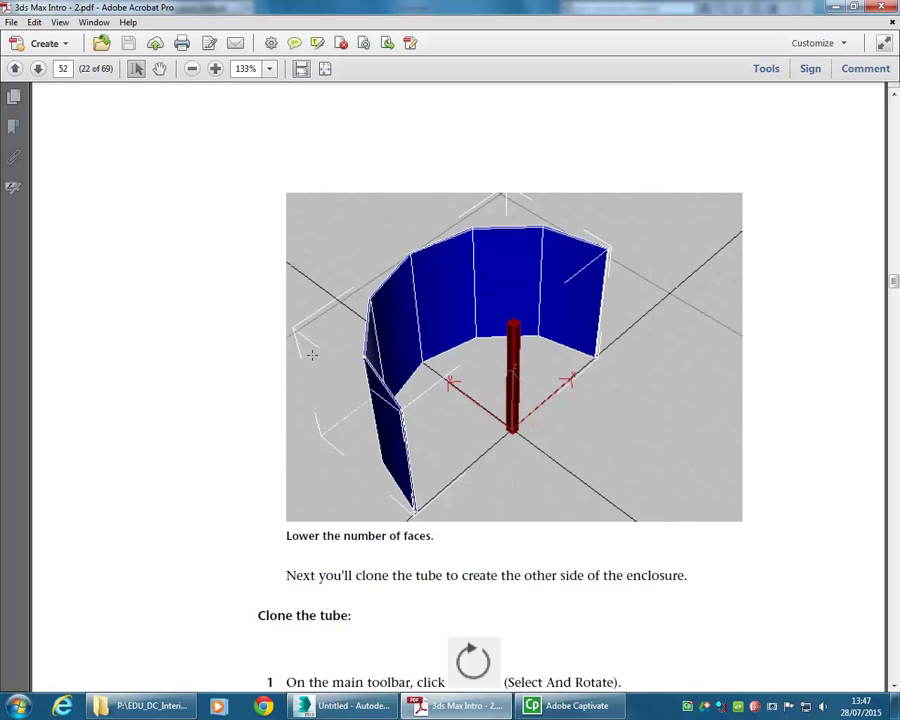
{"action": "scroll", "coordinate": [321, 368], "scroll_direction": "down", "scroll_amount": 5}
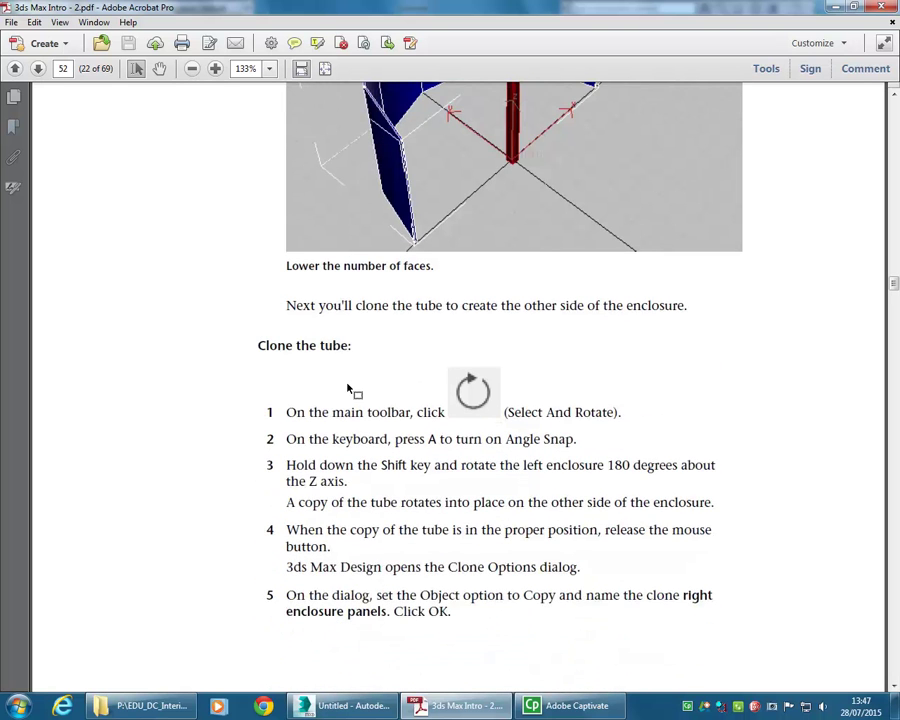
{"action": "scroll", "coordinate": [233, 347], "scroll_direction": "down", "scroll_amount": 1}
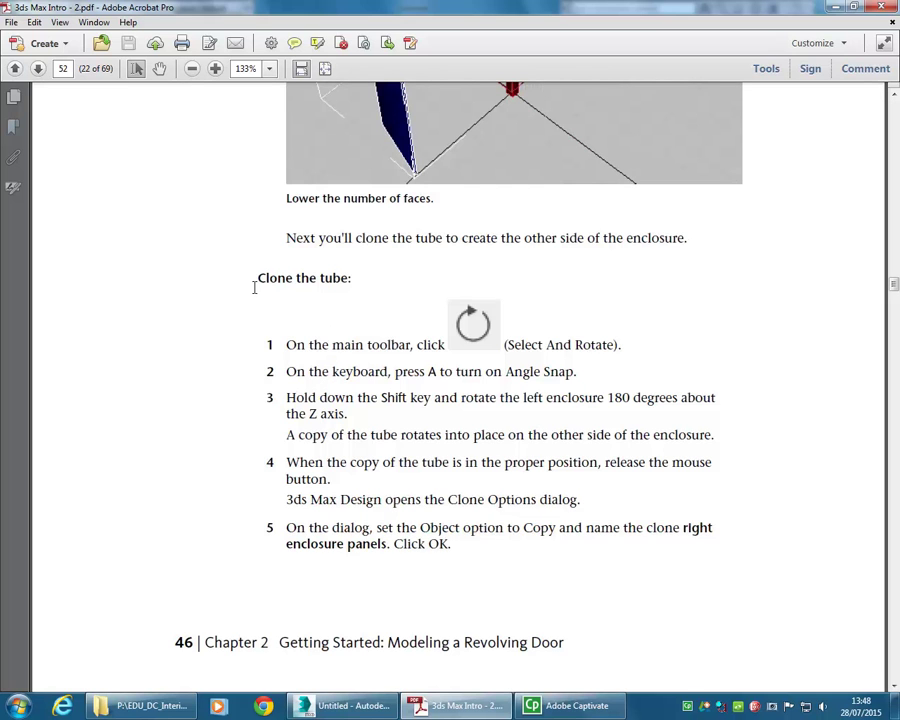
{"action": "left_click", "coordinate": [835, 7]}
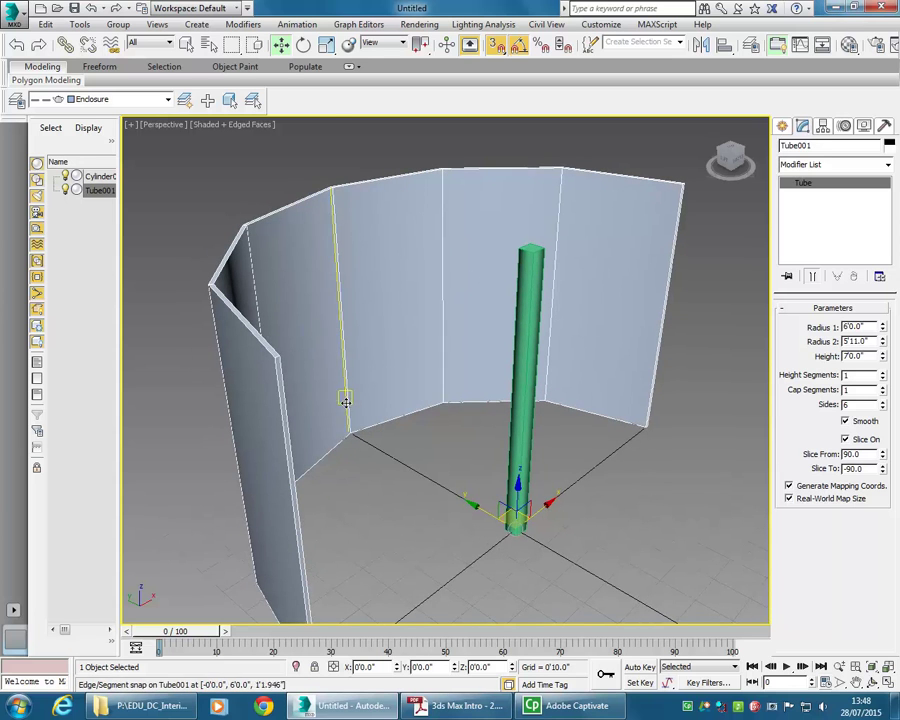
- Clone the half tube in place with the Copy object option
{"action": "left_click", "coordinate": [326, 45]}
{"action": "left_click", "coordinate": [303, 45]}
{"action": "key", "text": "w"}
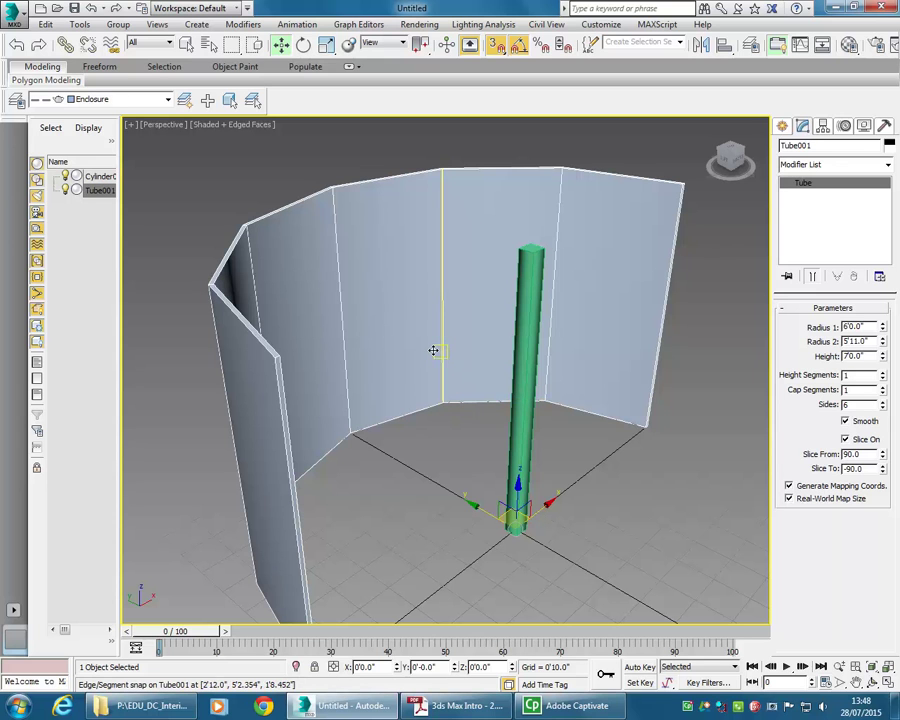
{"action": "right_click", "coordinate": [395, 277]}
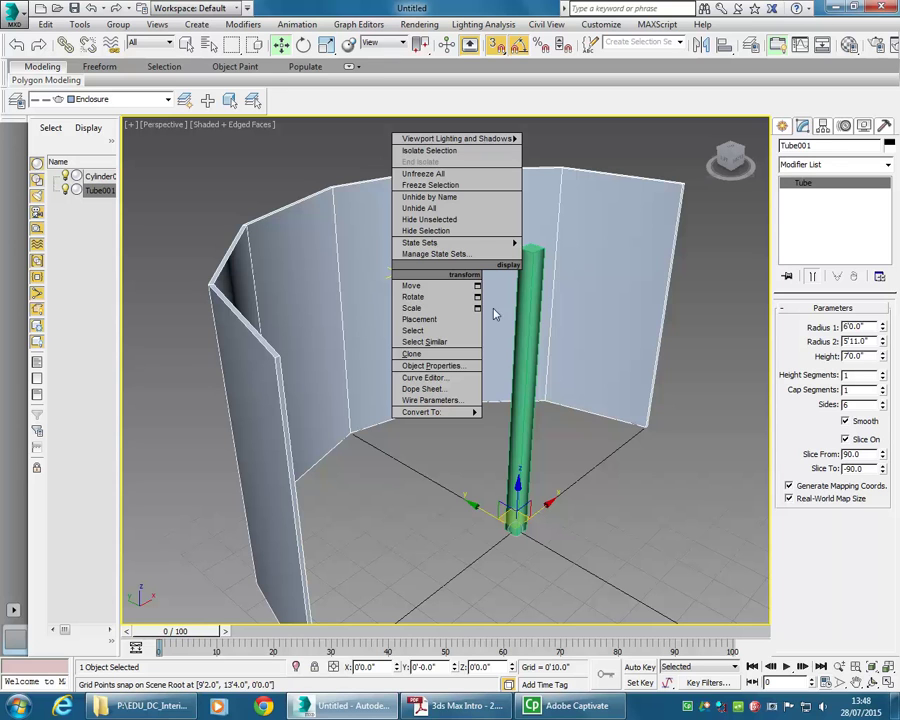
{"action": "left_click", "coordinate": [425, 355]}
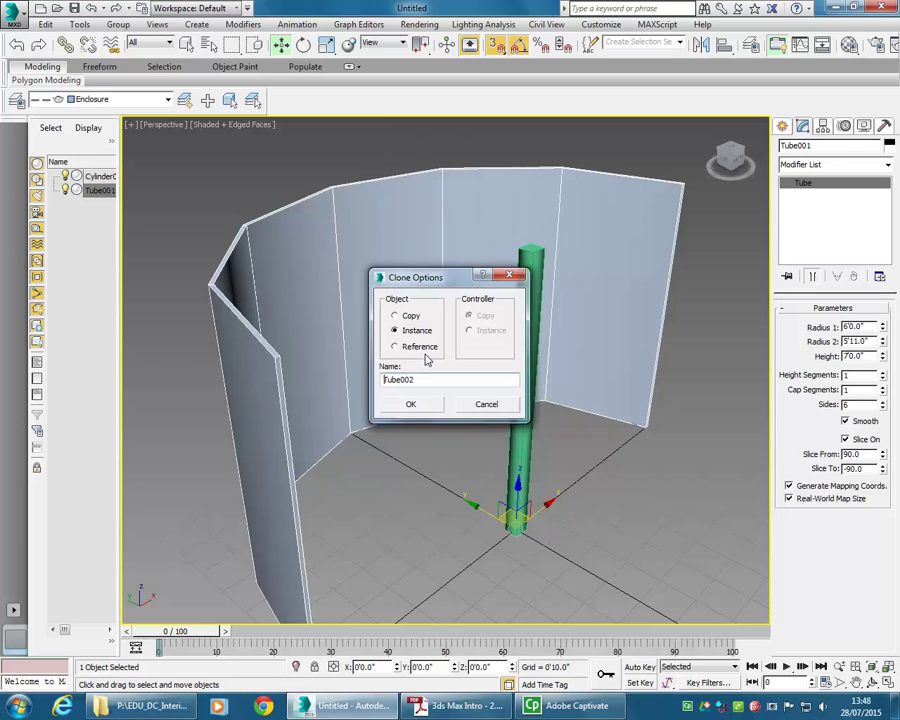
{"action": "left_click_drag", "start_coordinate": [430, 279], "coordinate": [401, 227]}
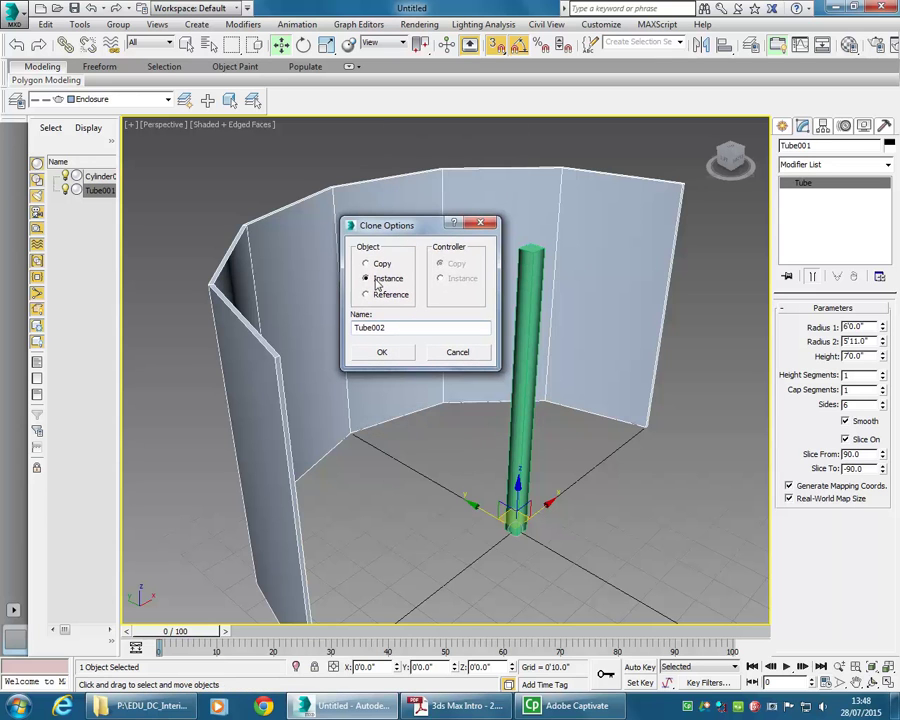
{"action": "left_click", "coordinate": [367, 266]}
{"action": "key", "text": "Up"}
{"action": "left_click", "coordinate": [372, 293]}
{"action": "left_click", "coordinate": [379, 281]}
{"action": "left_click", "coordinate": [396, 268]}
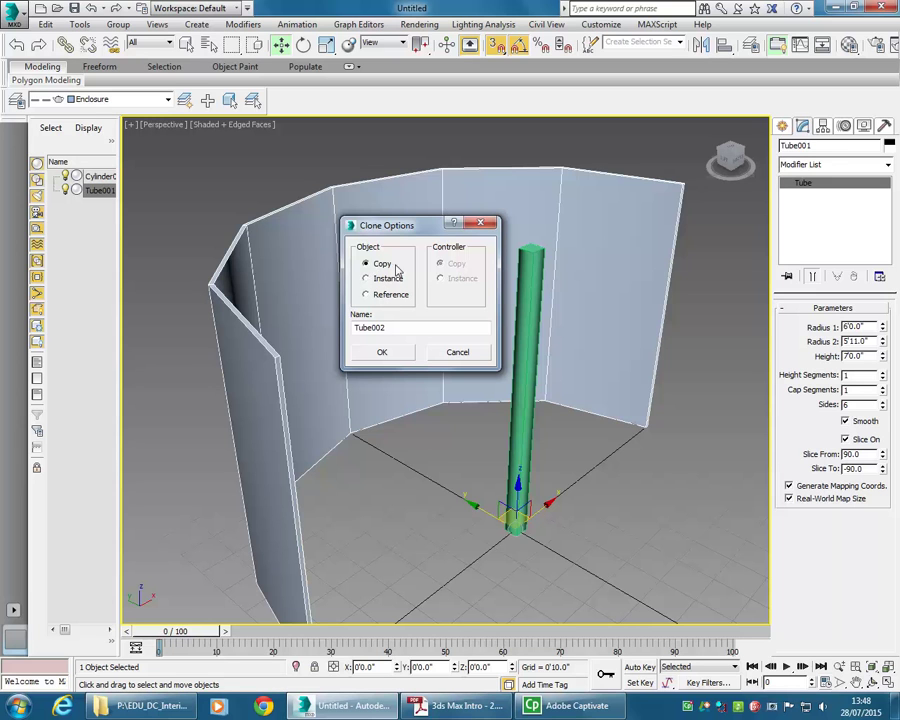
{"action": "left_click", "coordinate": [381, 355]}
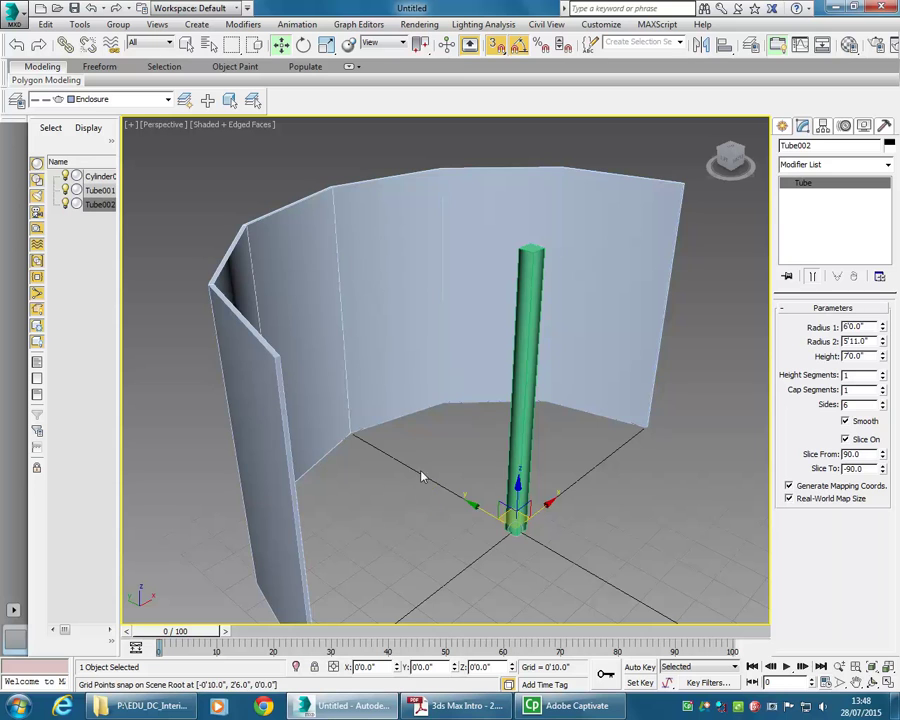
- Check the tutorial PDF's instructions for rotating and cloning the tube, and return to the model
{"action": "middle_click_drag", "start_coordinate": [422, 476], "coordinate": [418, 422], "text": "alt"}
{"action": "key", "text": "alt+Tab"}
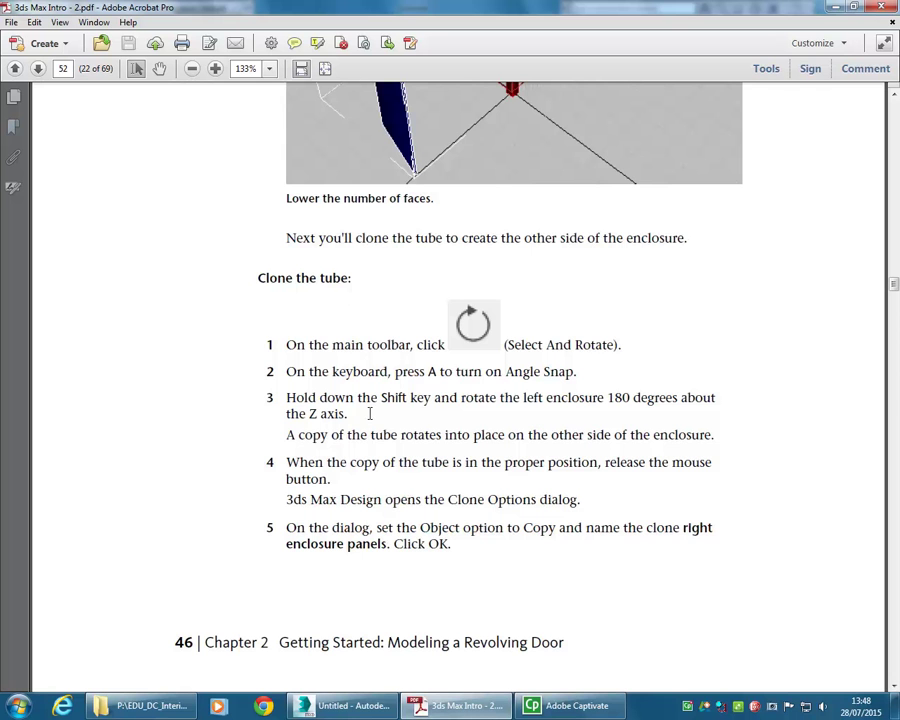
{"action": "left_click", "coordinate": [835, 7]}
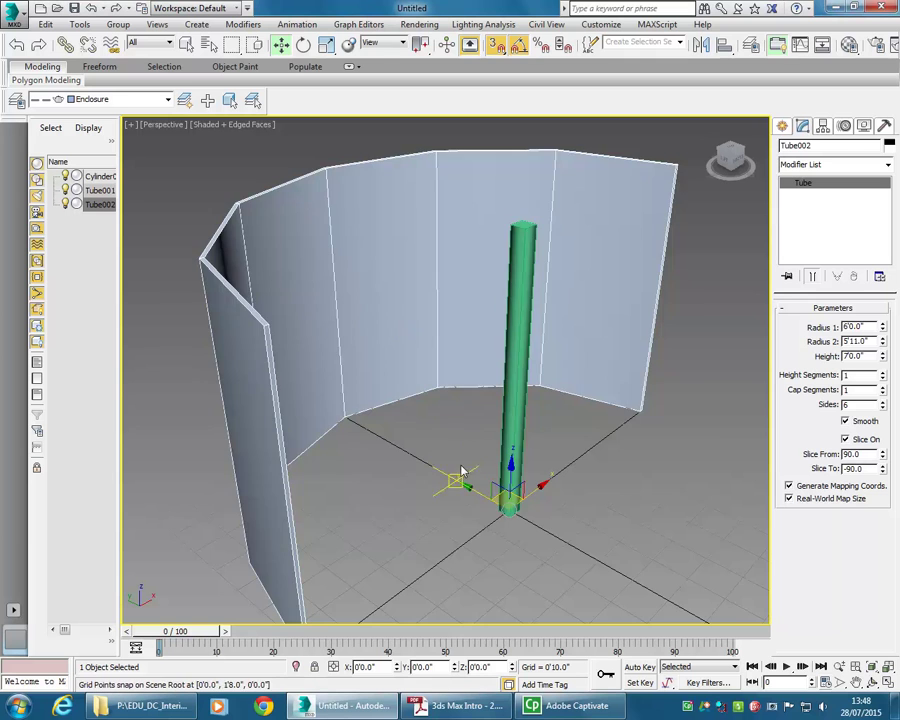
- Move the cloned tube aside to X 5'10" and Y -6'8", and undo both the move and the clone
{"action": "scroll", "coordinate": [462, 476], "scroll_direction": "down", "scroll_amount": 3}
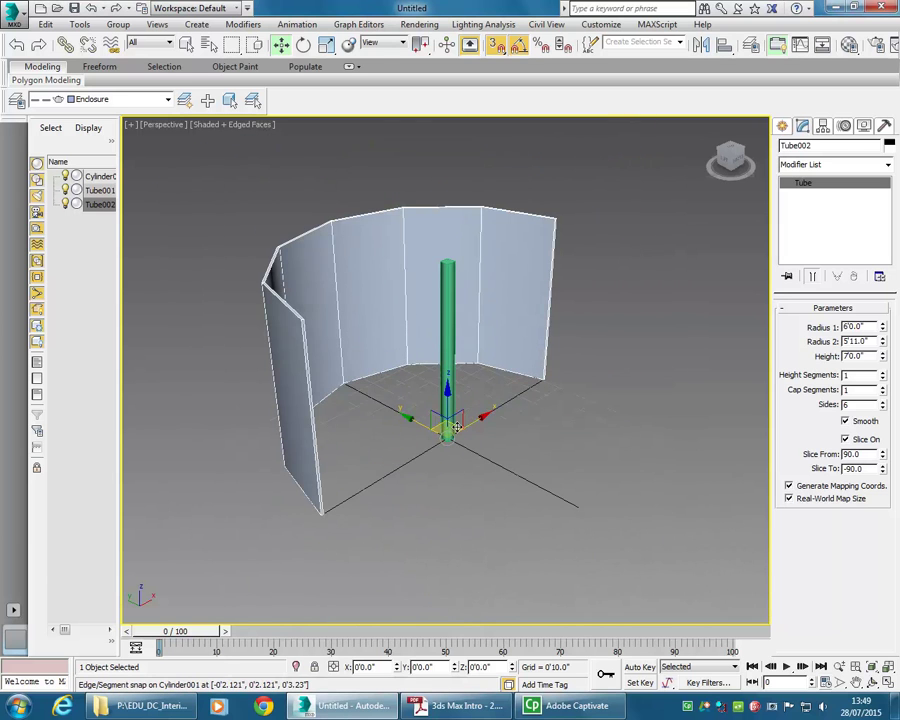
{"action": "left_click_drag", "start_coordinate": [440, 428], "coordinate": [581, 473], "text": "shift"}
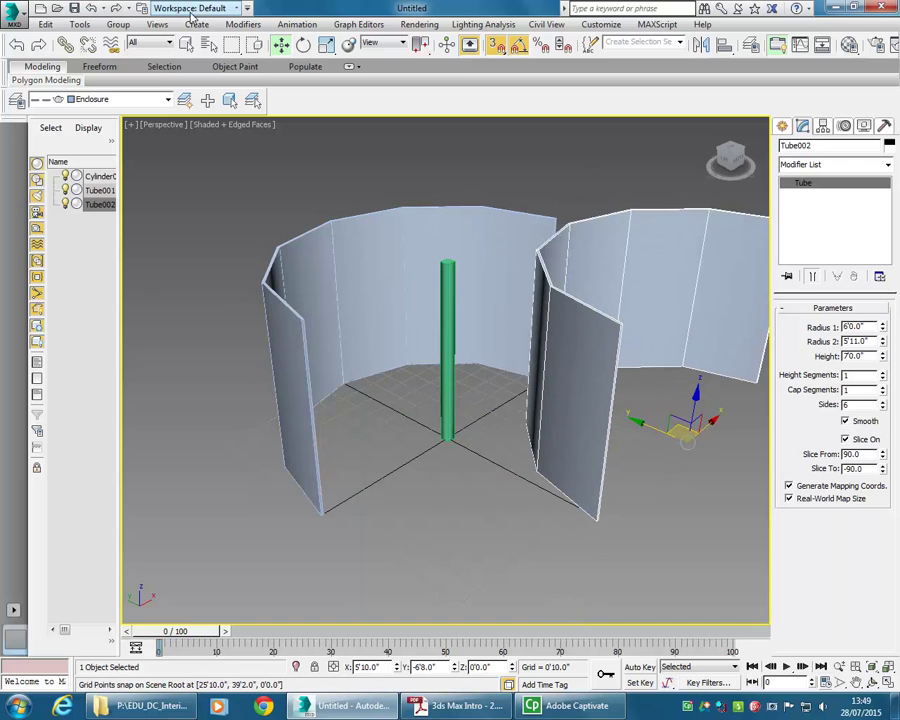
{"action": "left_click", "coordinate": [90, 12]}
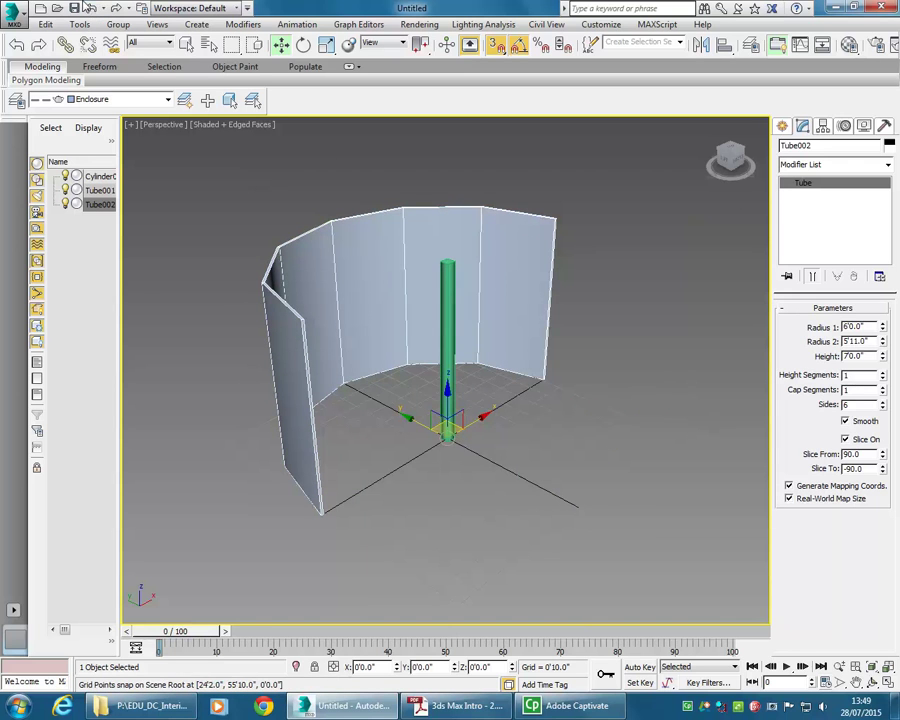
{"action": "scroll", "coordinate": [412, 396], "scroll_direction": "up", "scroll_amount": 3}
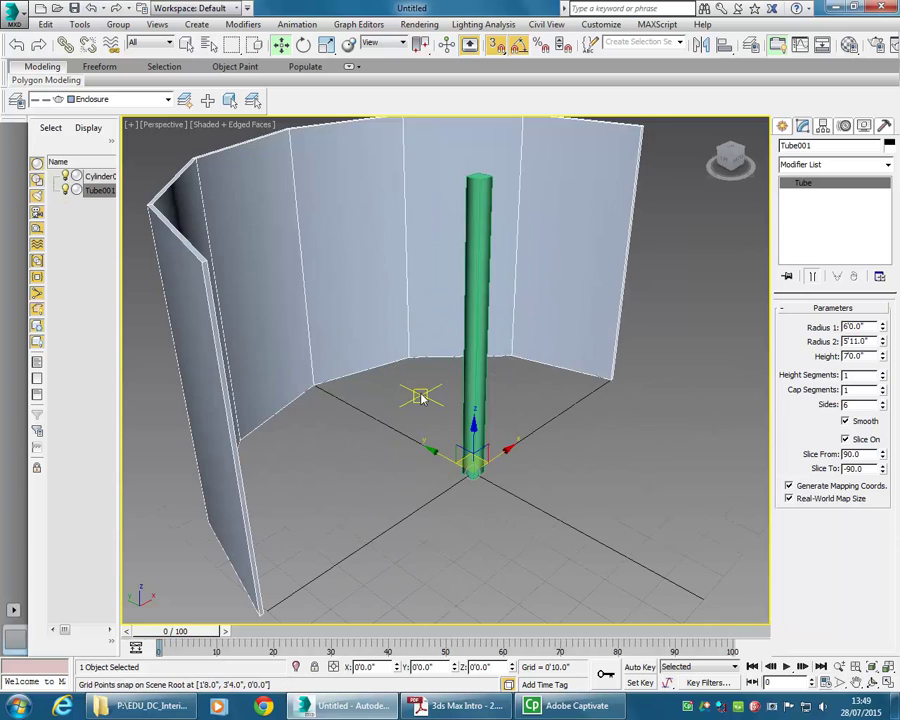
{"action": "scroll", "coordinate": [420, 400], "scroll_direction": "down", "scroll_amount": 3}
{"action": "middle_click_drag", "start_coordinate": [420, 400], "coordinate": [409, 397]}
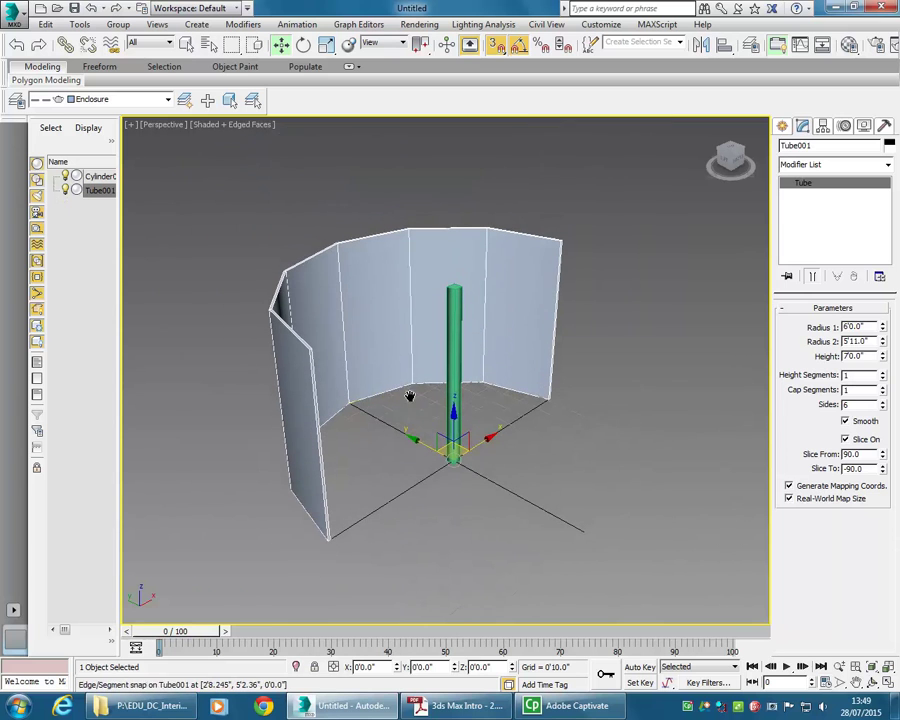
- Turn off 3D snap and rotate-clone the half tube -180 degrees about Z as a Copy to close the enclosure
{"action": "left_click", "coordinate": [303, 47]}
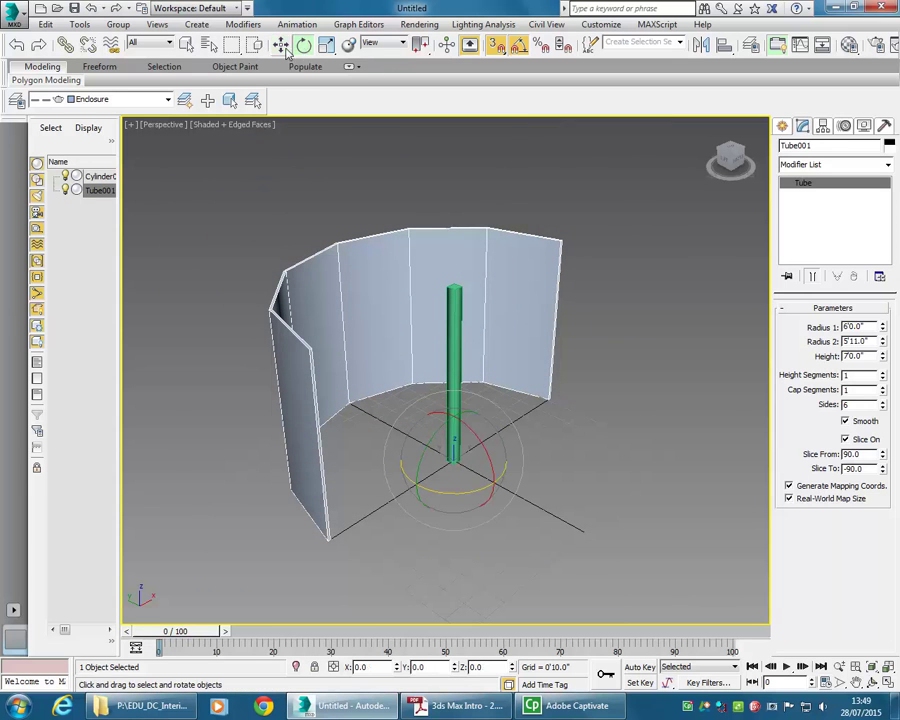
{"action": "left_click", "coordinate": [281, 44]}
{"action": "left_click", "coordinate": [303, 45]}
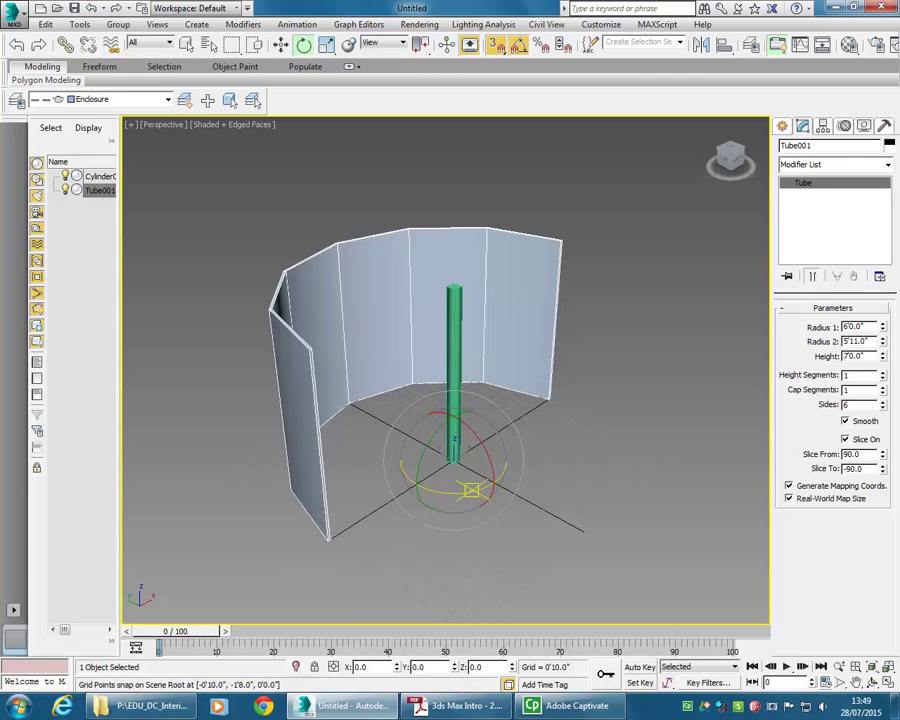
{"action": "left_click", "coordinate": [499, 49]}
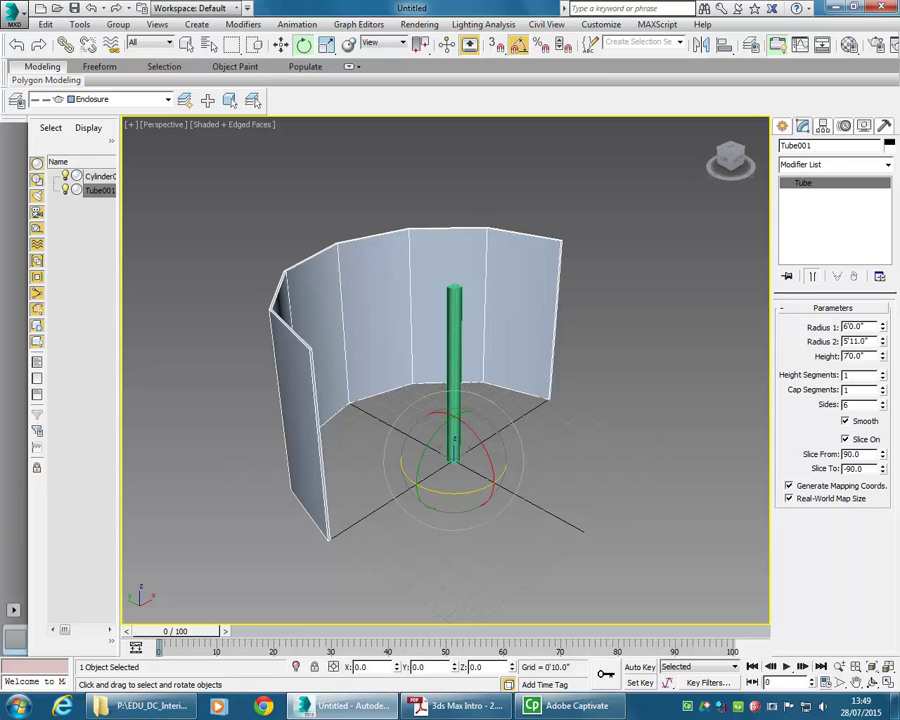
{"action": "key", "text": "w"}
{"action": "key", "text": "e"}
{"action": "left_click_drag", "start_coordinate": [452, 438], "coordinate": [487, 452]}
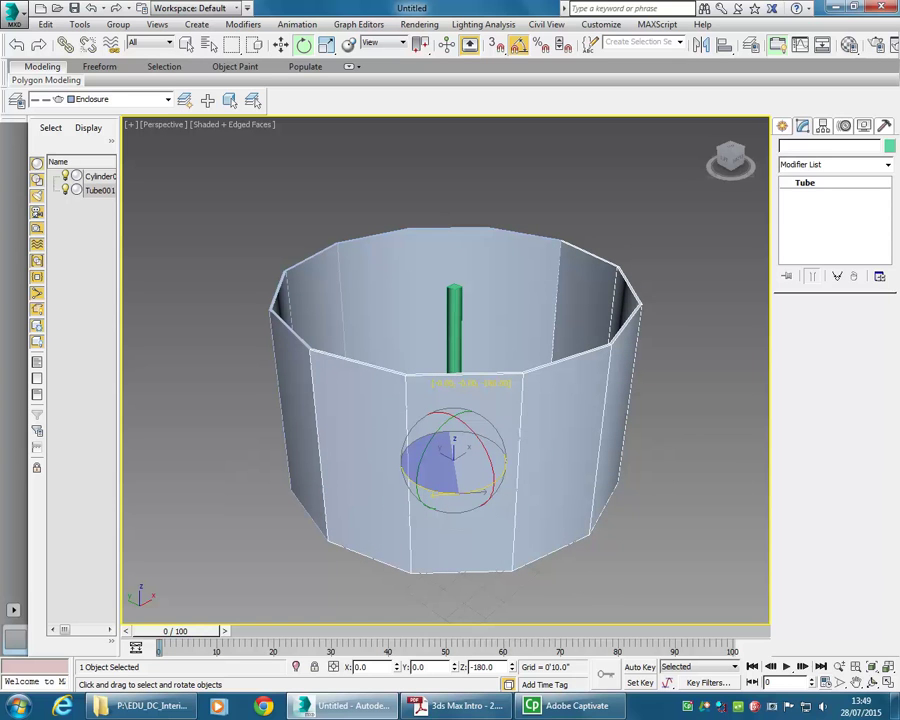
{"action": "left_click_drag", "start_coordinate": [487, 452], "coordinate": [487, 452], "text": "shift"}
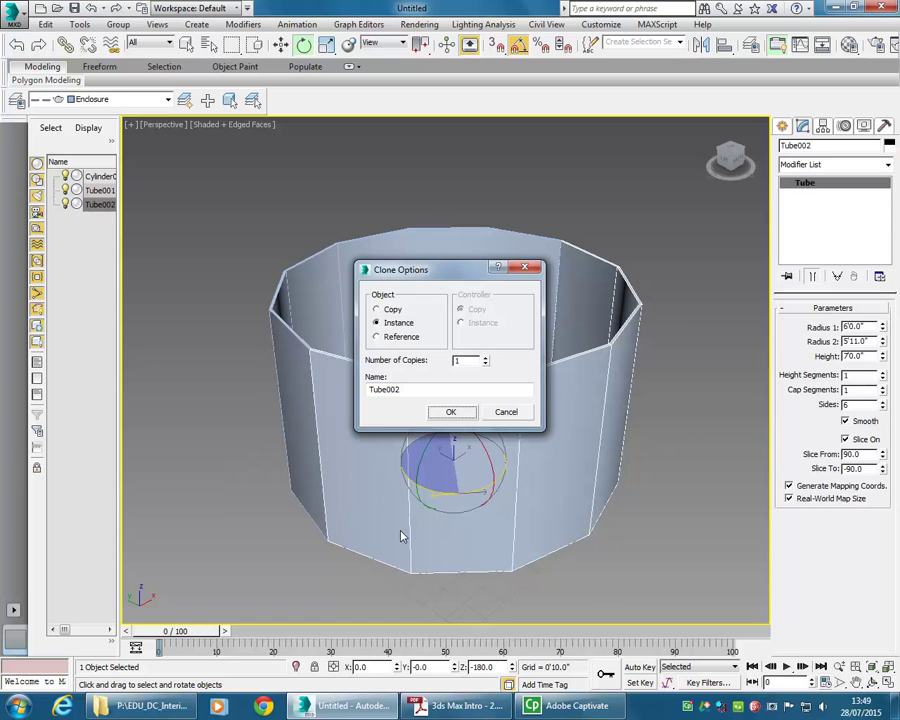
{"action": "left_click", "coordinate": [377, 309]}
{"action": "left_click", "coordinate": [451, 413]}
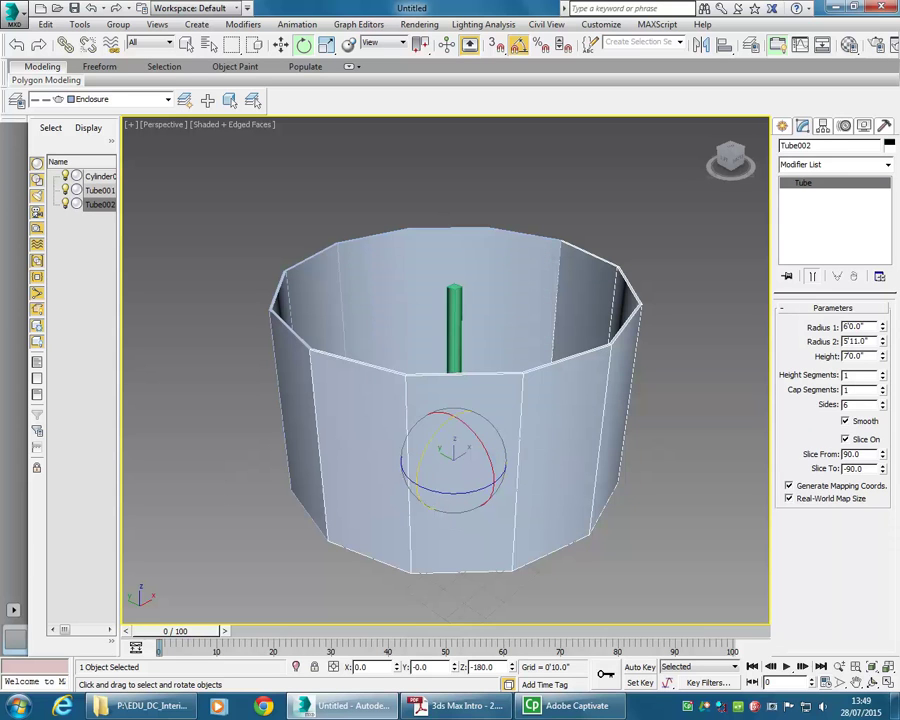
{"action": "middle_click_drag", "start_coordinate": [451, 413], "coordinate": [341, 442], "text": "alt"}
- Read the tutorial PDF's next instructions on adjusting the cloned tube's Slice From, Slice To and Sides values
{"action": "left_click", "coordinate": [460, 705]}
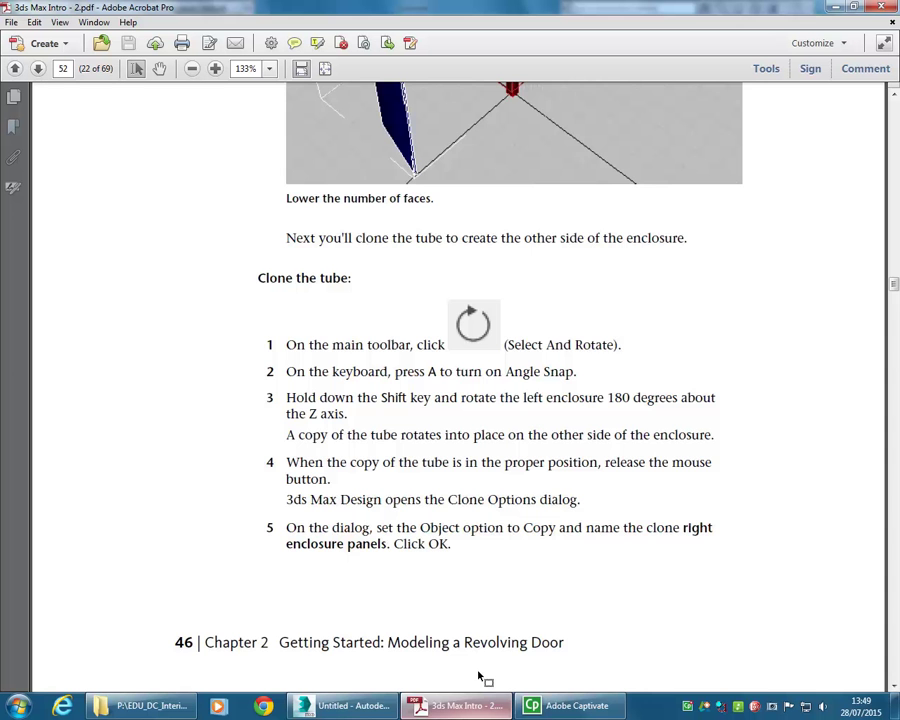
{"action": "scroll", "coordinate": [412, 490], "scroll_direction": "down", "scroll_amount": 3}
{"action": "scroll", "coordinate": [414, 462], "scroll_direction": "up", "scroll_amount": 1, "text": "ctrl"}
{"action": "scroll", "coordinate": [415, 467], "scroll_direction": "down", "scroll_amount": 4}
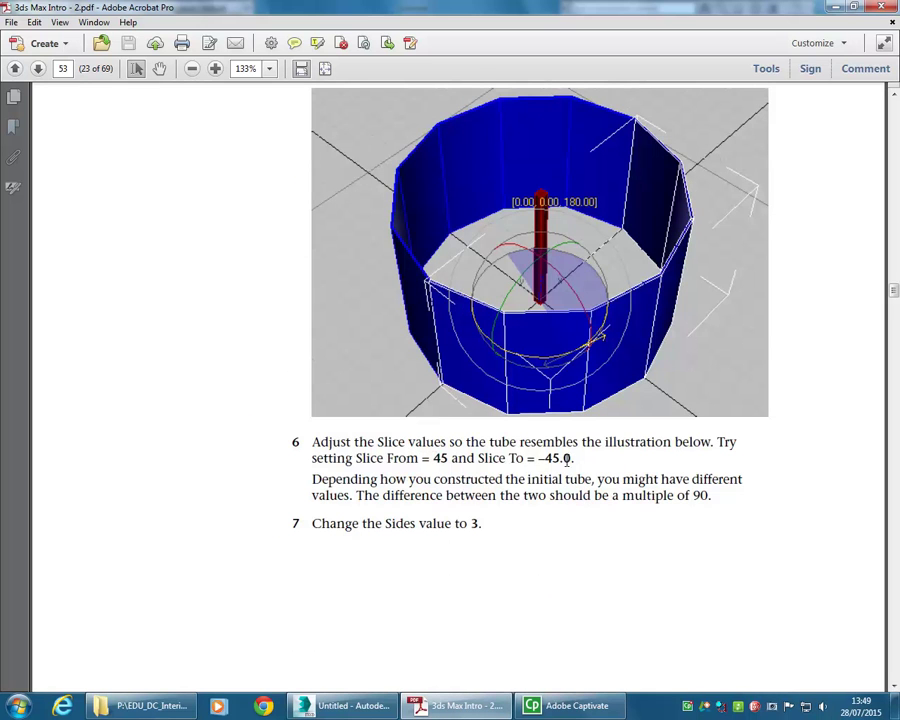
- Switch to 3ds Max and set the cloned tube's Slice From to 45 and Slice To to -45
{"action": "key", "text": "alt+Tab"}
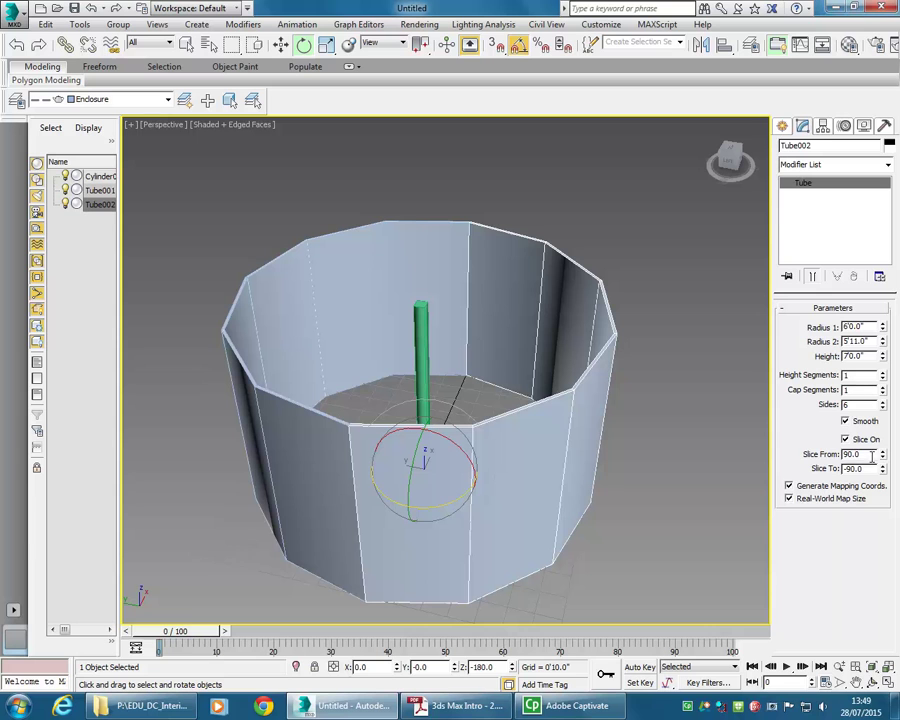
{"action": "double_click", "coordinate": [852, 454]}
{"action": "type", "text": "45"}
{"action": "double_click", "coordinate": [866, 468]}
{"action": "type", "text": "-45"}
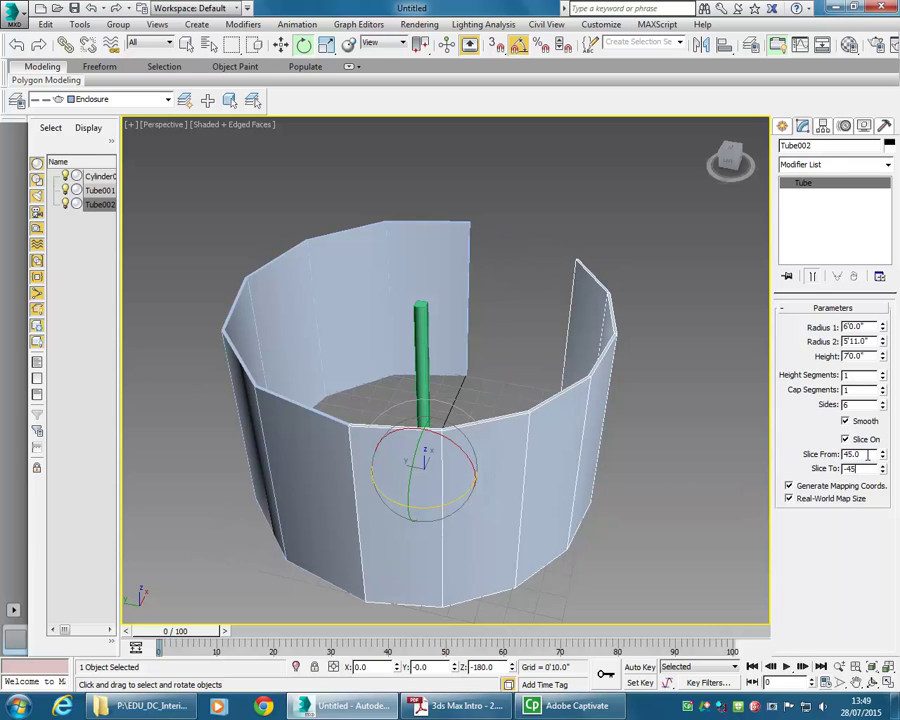
{"action": "key", "text": "Return"}
- Reduce the cloned tube to 3 sides so the panels opposite the larger enclosure become wider
{"action": "middle_click_drag", "start_coordinate": [390, 380], "coordinate": [420, 372]}
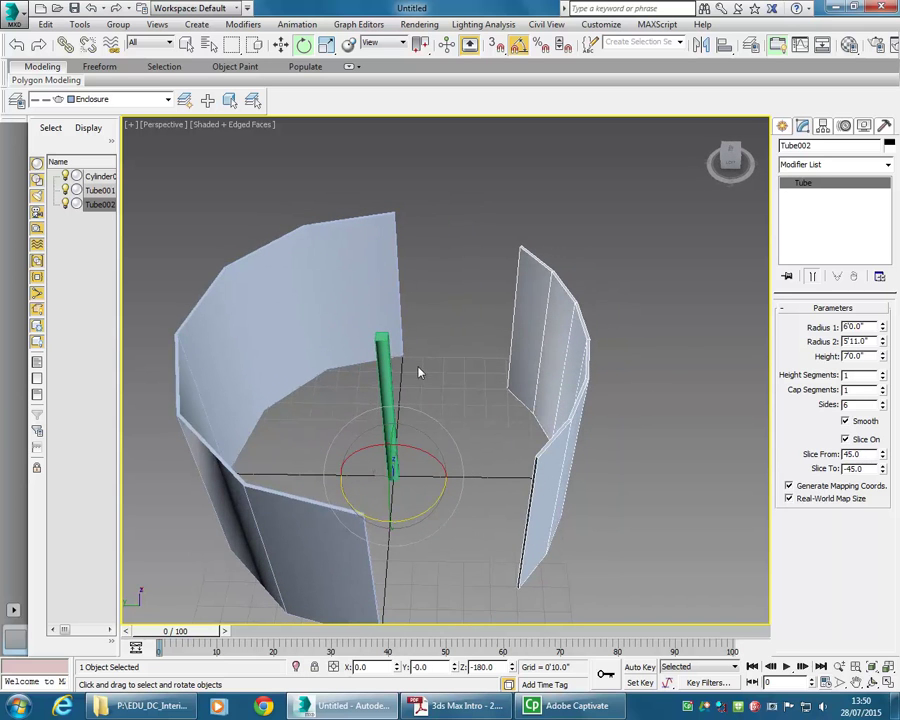
{"action": "left_click", "coordinate": [874, 405]}
{"action": "key", "text": "BackSpace"}
{"action": "type", "text": "3"}
{"action": "key", "text": "Return"}
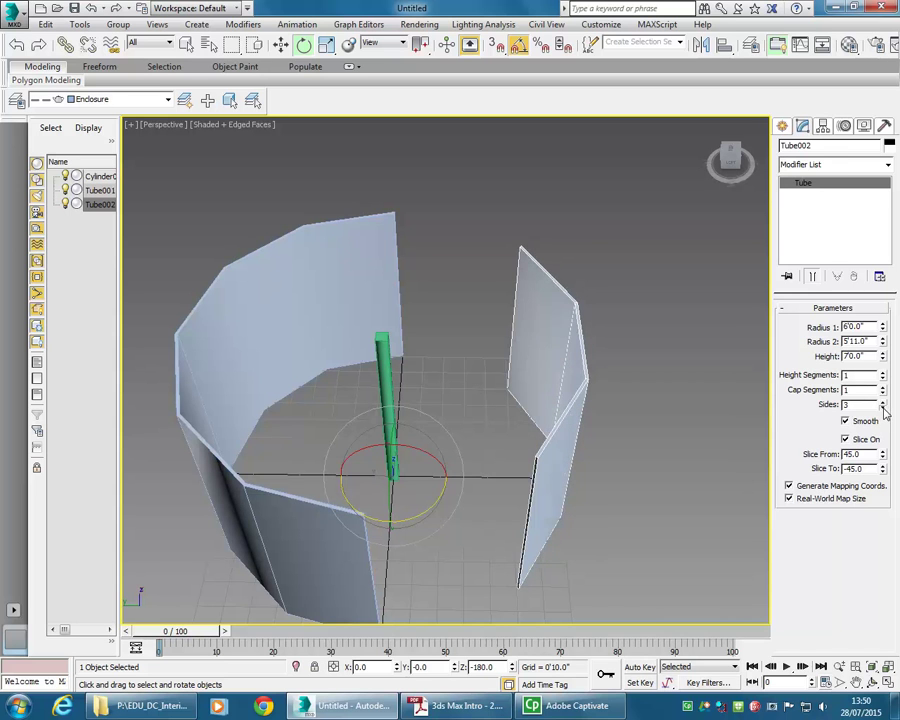
{"action": "middle_click_drag", "start_coordinate": [423, 369], "coordinate": [486, 392], "text": "alt"}
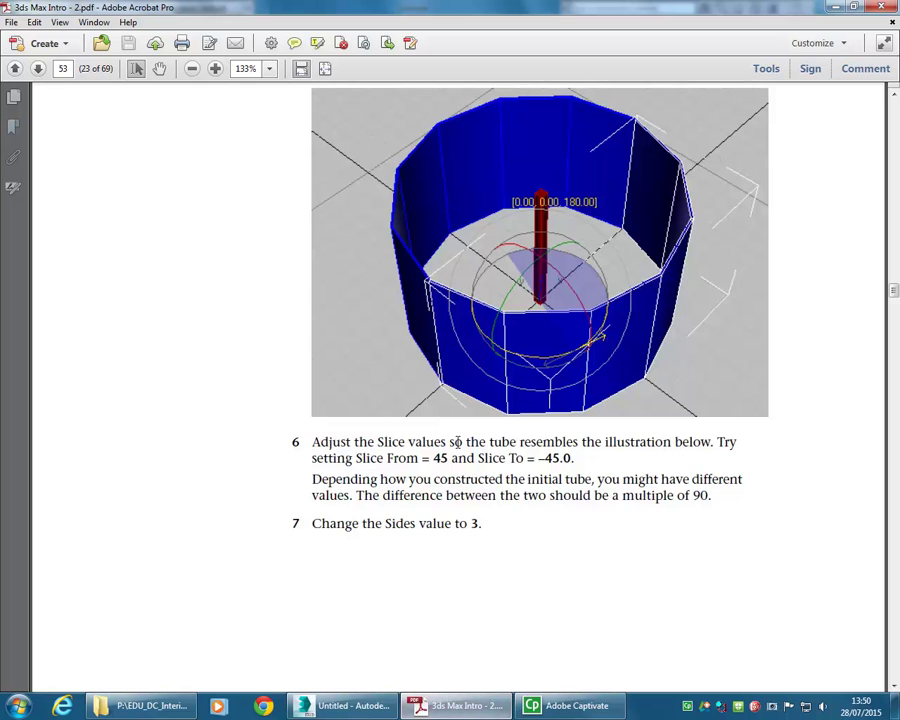
- Switch to the tutorial PDF and read the Creating the Revolving Door section, focusing on how to rotate the right enclosure
{"action": "left_click", "coordinate": [458, 705]}
{"action": "scroll", "coordinate": [455, 452], "scroll_direction": "down", "scroll_amount": 20}
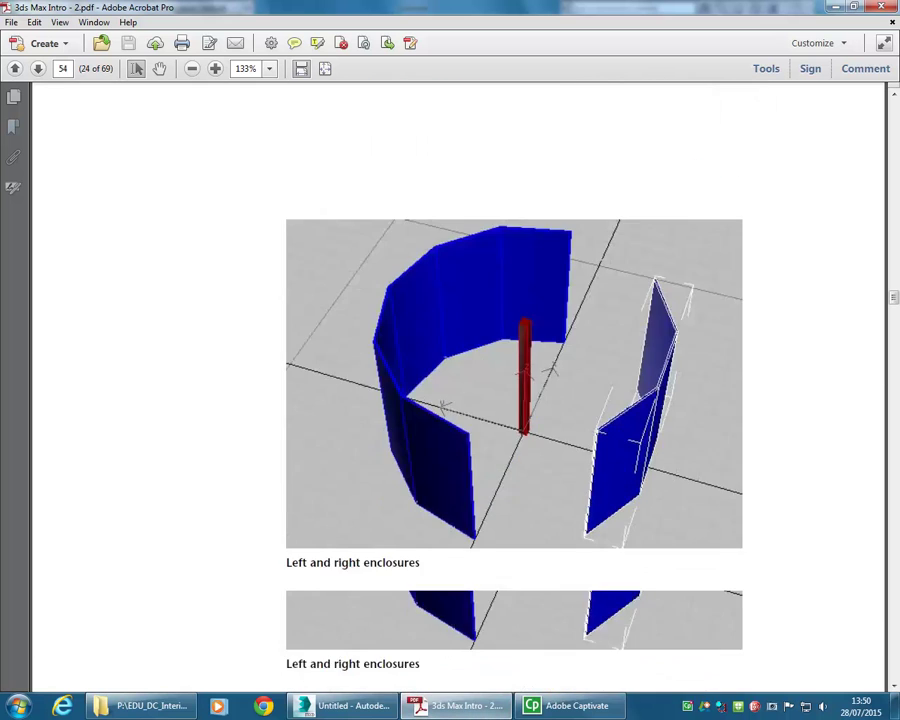
{"action": "scroll", "coordinate": [457, 452], "scroll_direction": "down", "scroll_amount": 4}
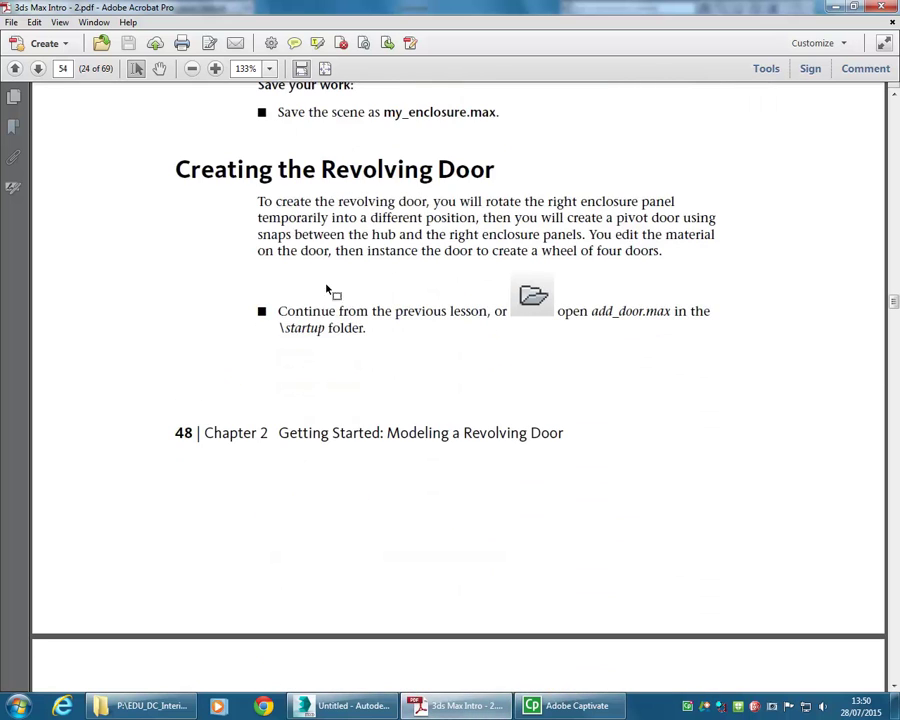
{"action": "scroll", "coordinate": [315, 263], "scroll_direction": "down", "scroll_amount": 12}
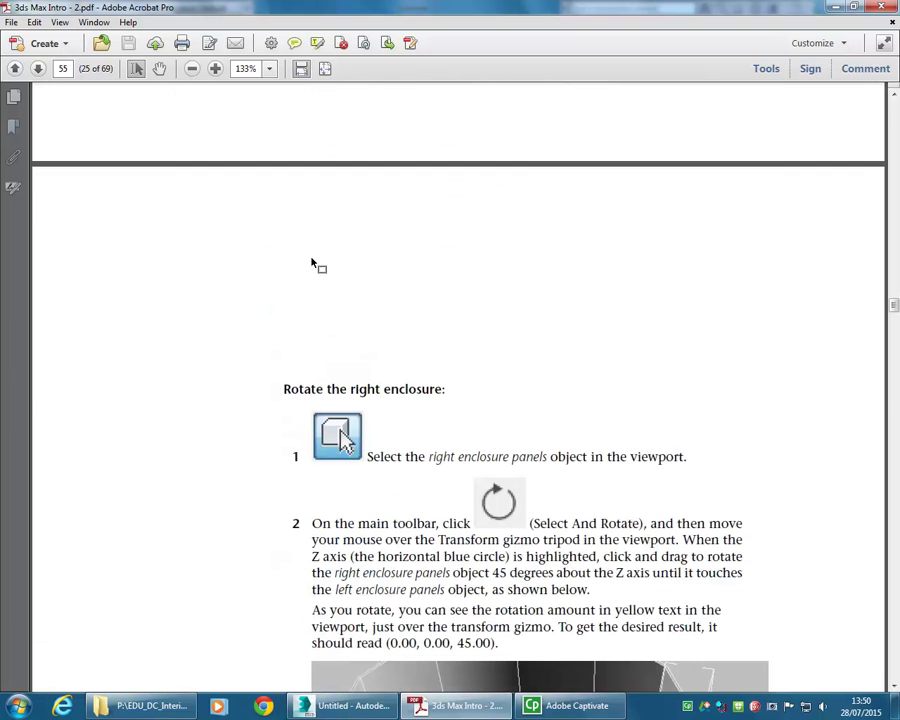
{"action": "scroll", "coordinate": [292, 287], "scroll_direction": "down", "scroll_amount": 2}
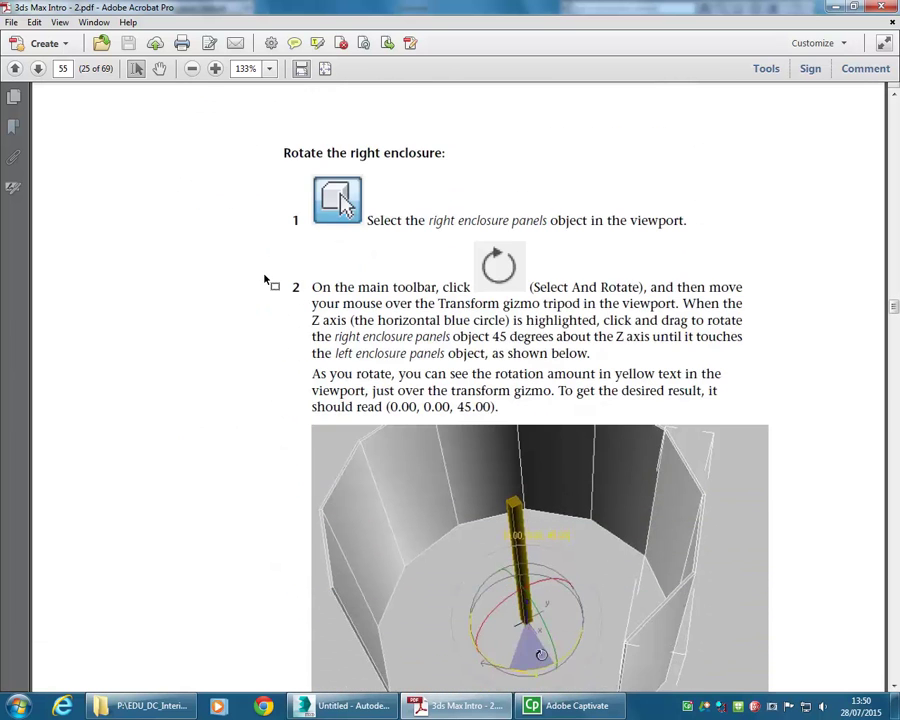
{"action": "scroll", "coordinate": [303, 252], "scroll_direction": "down", "scroll_amount": 1}
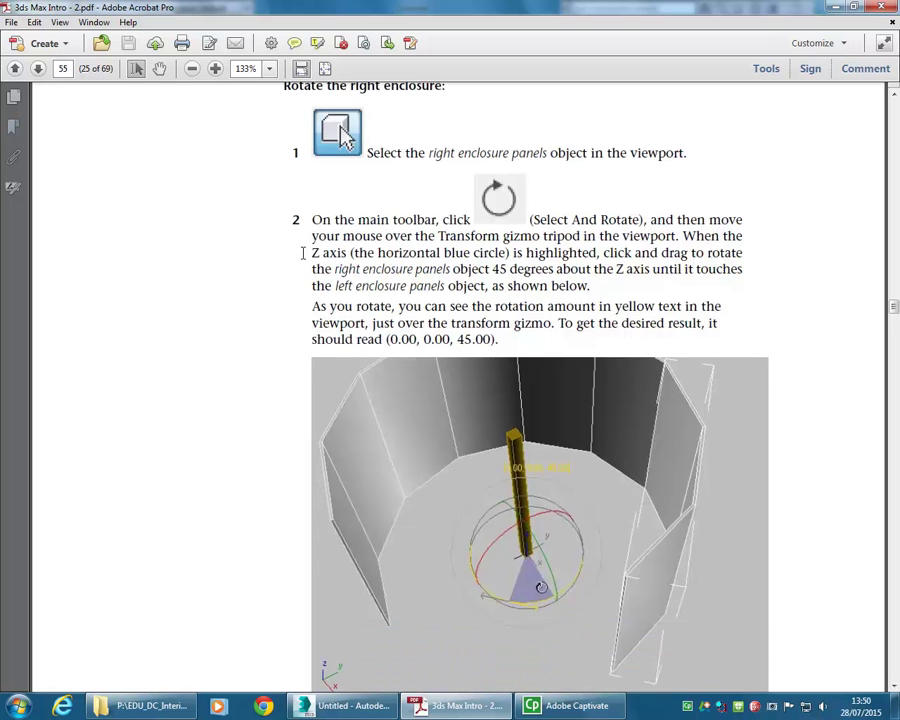
{"action": "scroll", "coordinate": [341, 297], "scroll_direction": "down", "scroll_amount": 20}
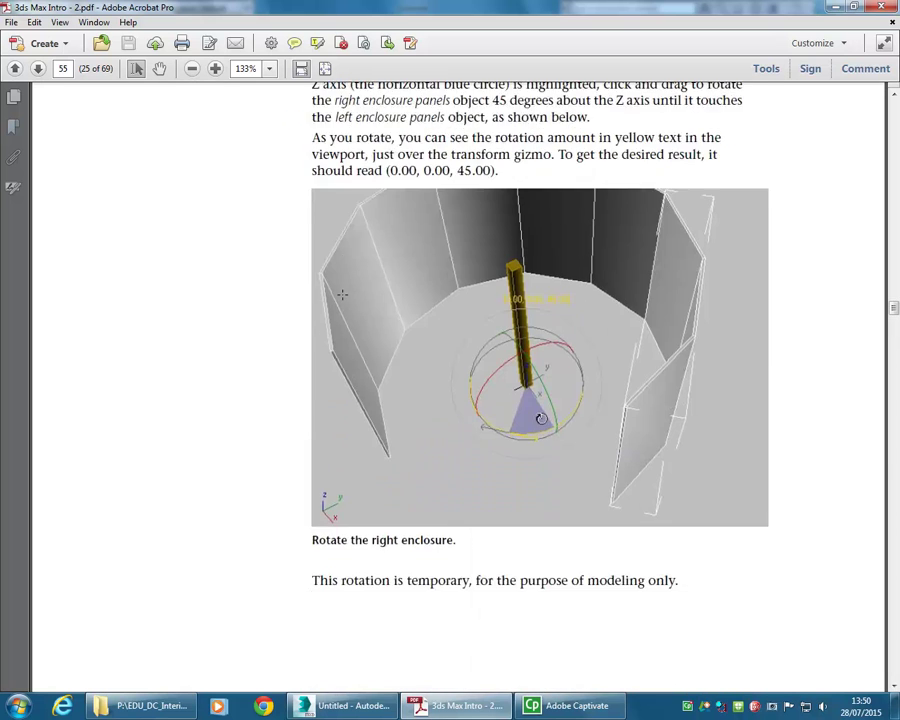
{"action": "scroll", "coordinate": [342, 300], "scroll_direction": "down", "scroll_amount": 3}
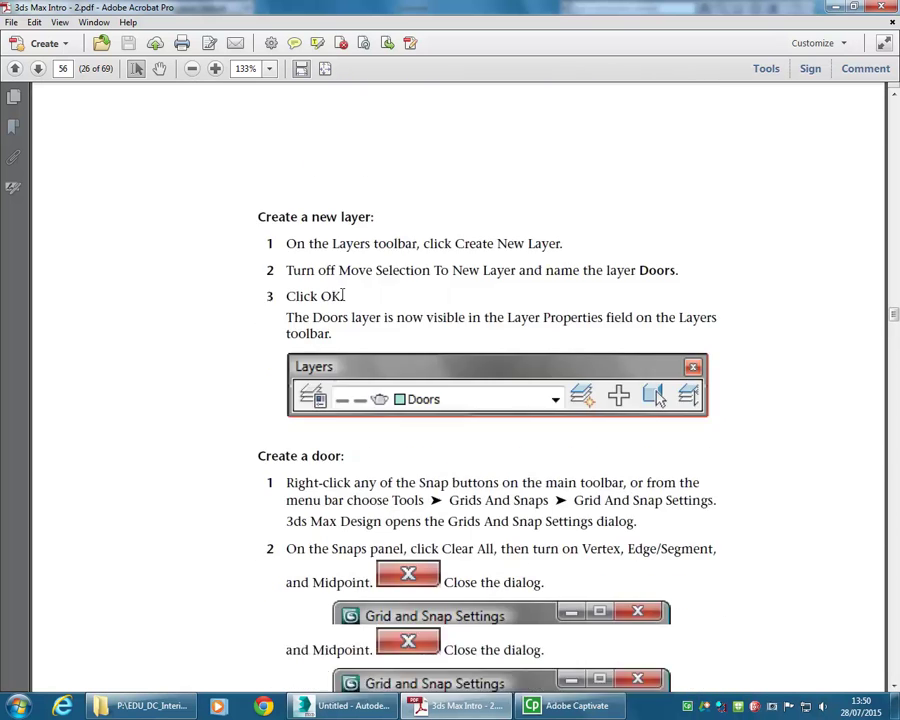
{"action": "scroll", "coordinate": [342, 300], "scroll_direction": "up", "scroll_amount": 5}
{"action": "scroll", "coordinate": [341, 313], "scroll_direction": "up", "scroll_amount": 15}
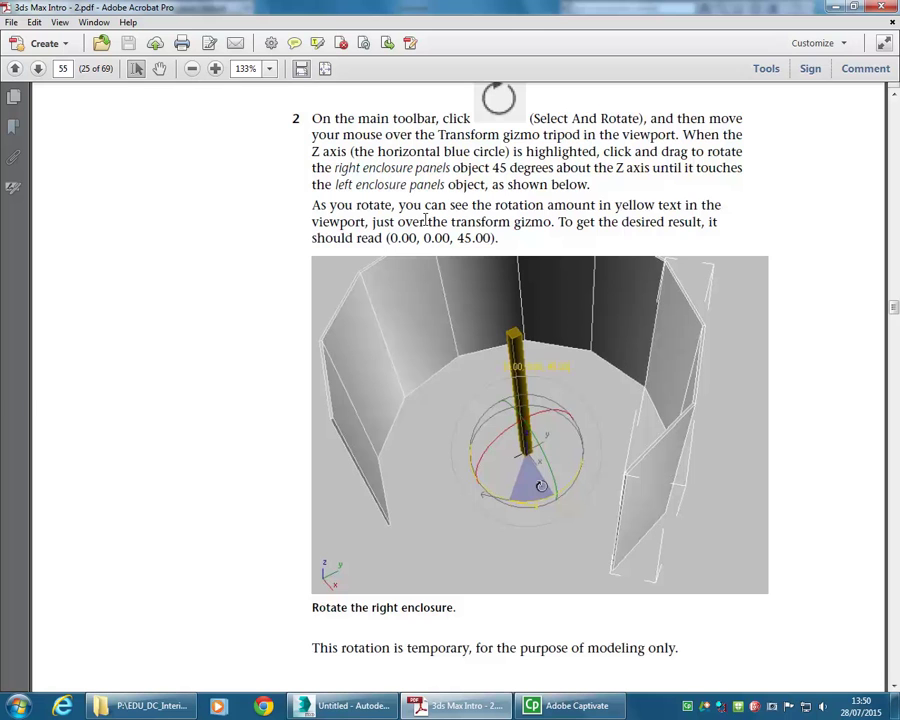
{"action": "scroll", "coordinate": [436, 205], "scroll_direction": "up", "scroll_amount": 2}
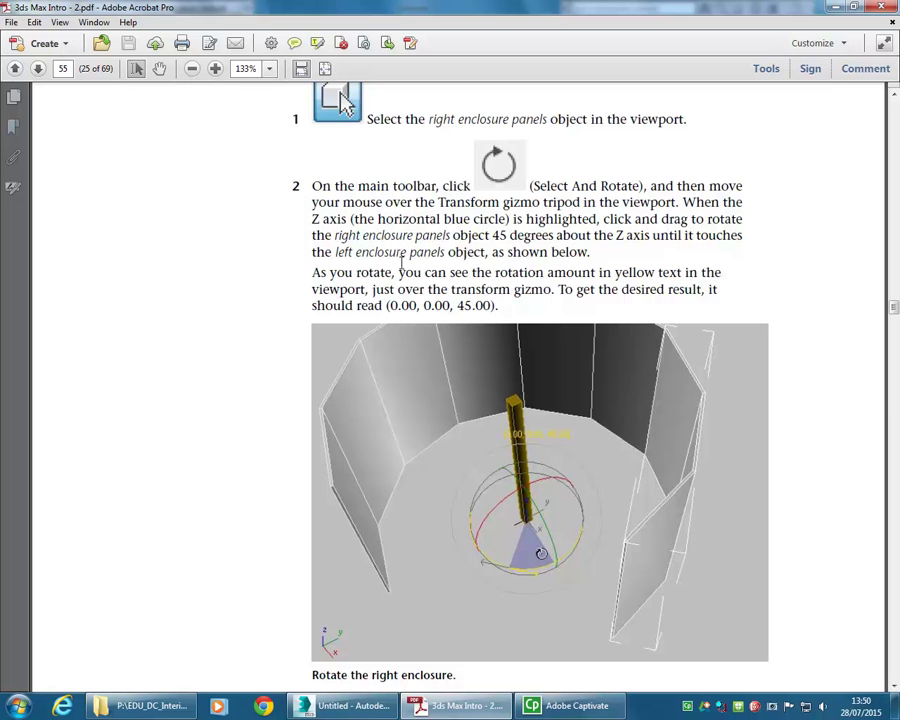
{"action": "scroll", "coordinate": [410, 277], "scroll_direction": "down", "scroll_amount": 5}
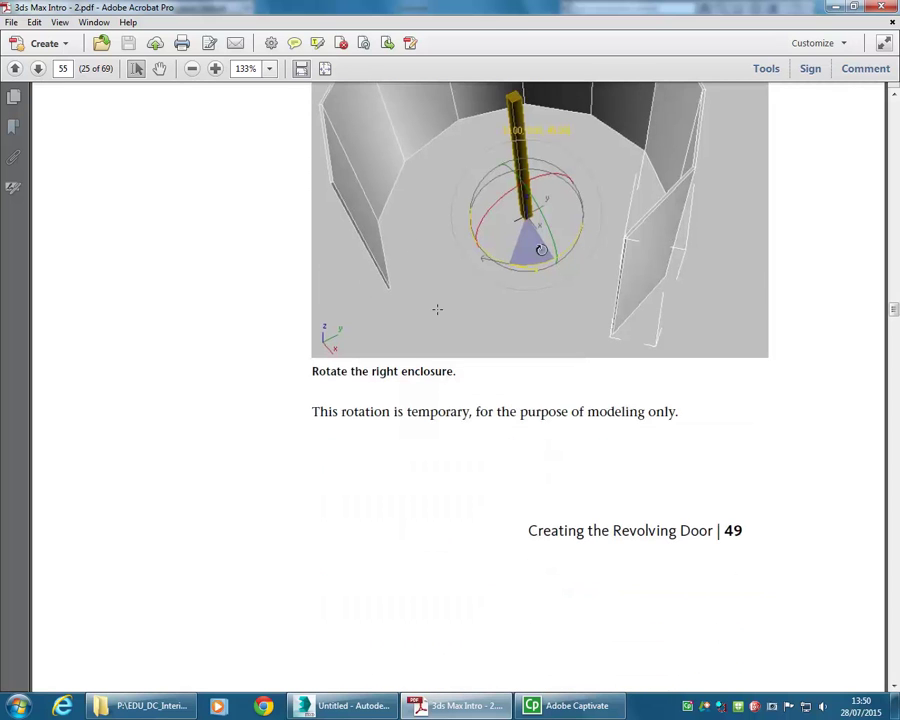
- Return to 3ds Max and rotate the central cylinder about Z to -90 degrees, checking its base against the enclosure panels
{"action": "key", "text": "alt+Tab"}
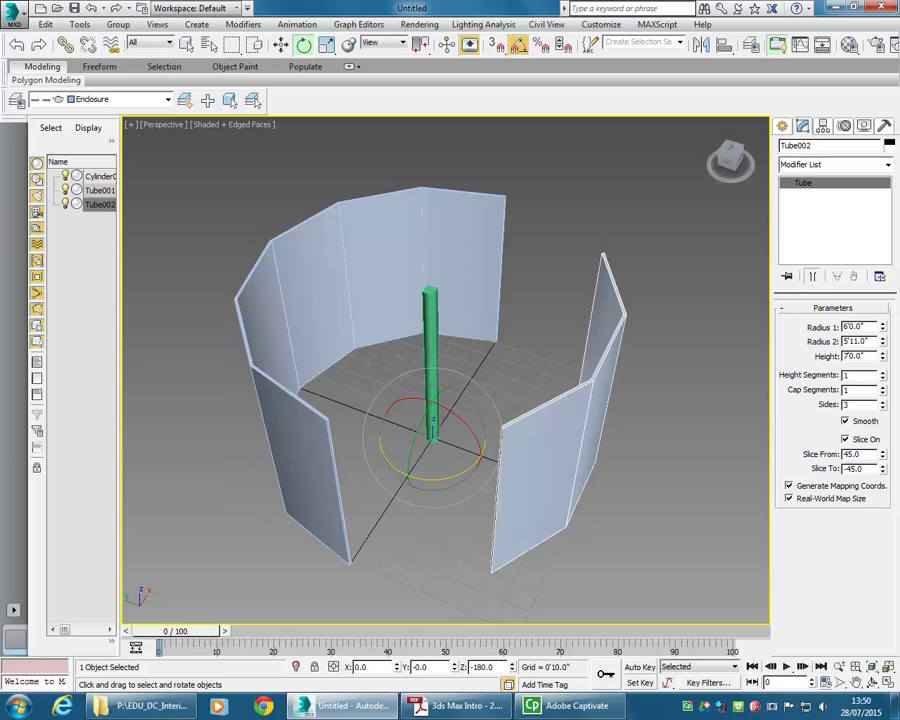
{"action": "middle_click_drag", "start_coordinate": [401, 421], "coordinate": [409, 428]}
{"action": "middle_click_drag", "start_coordinate": [309, 312], "coordinate": [328, 245], "text": "alt"}
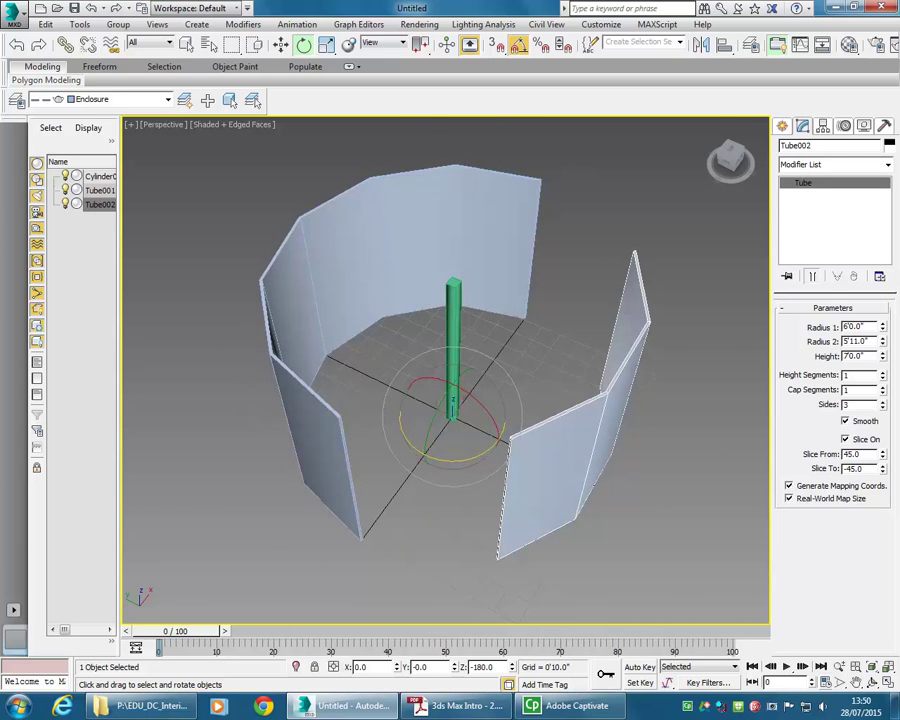
{"action": "left_click", "coordinate": [456, 321]}
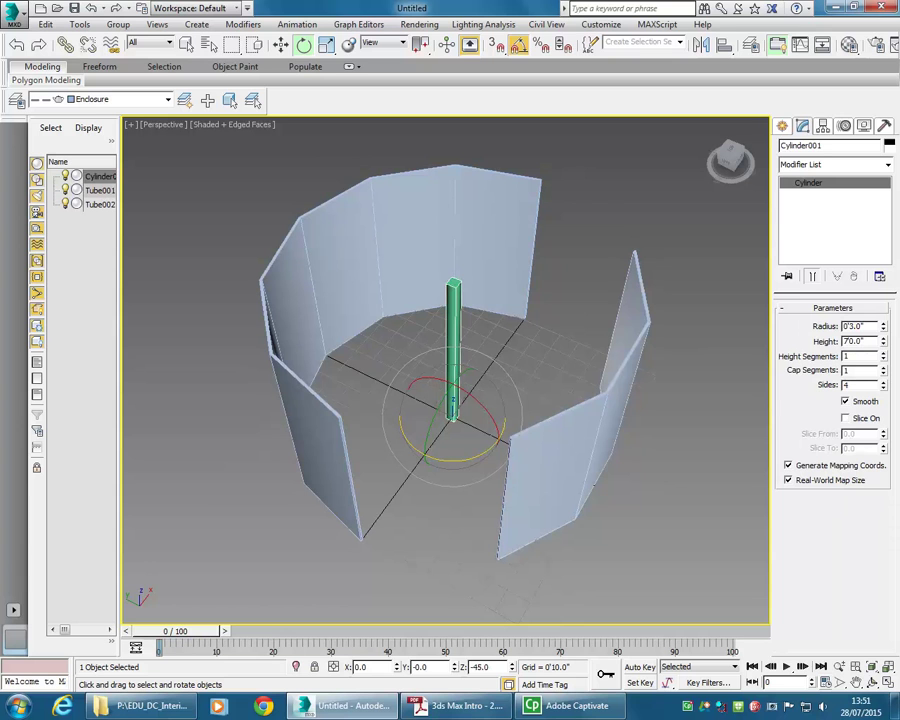
{"action": "left_click_drag", "start_coordinate": [442, 461], "coordinate": [454, 462]}
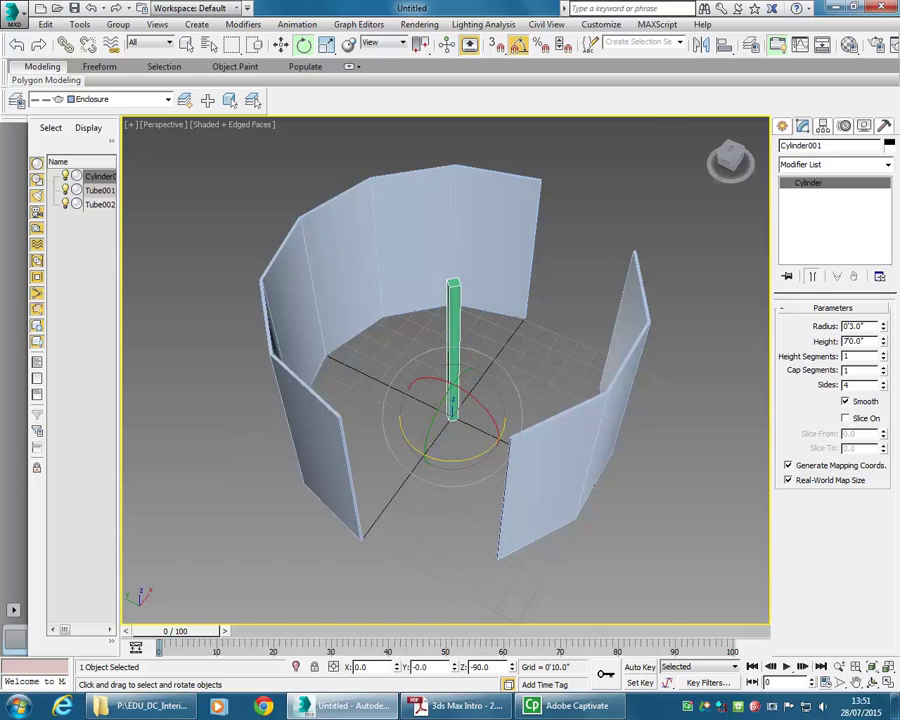
{"action": "key", "text": "z"}
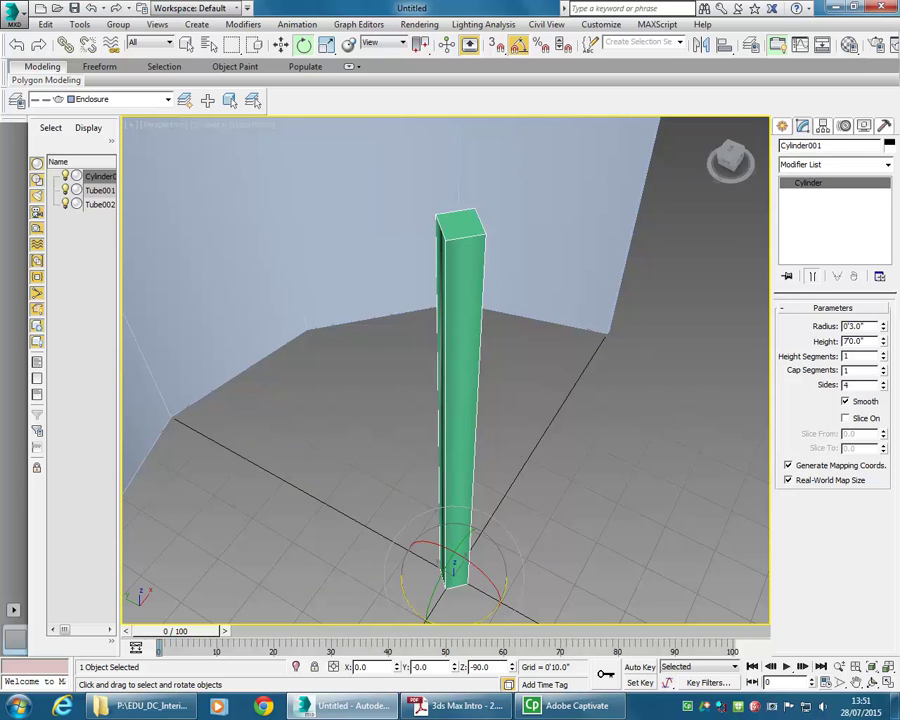
{"action": "scroll", "coordinate": [450, 370], "scroll_direction": "down", "scroll_amount": 10}
{"action": "scroll", "coordinate": [450, 370], "scroll_direction": "up", "scroll_amount": 10}
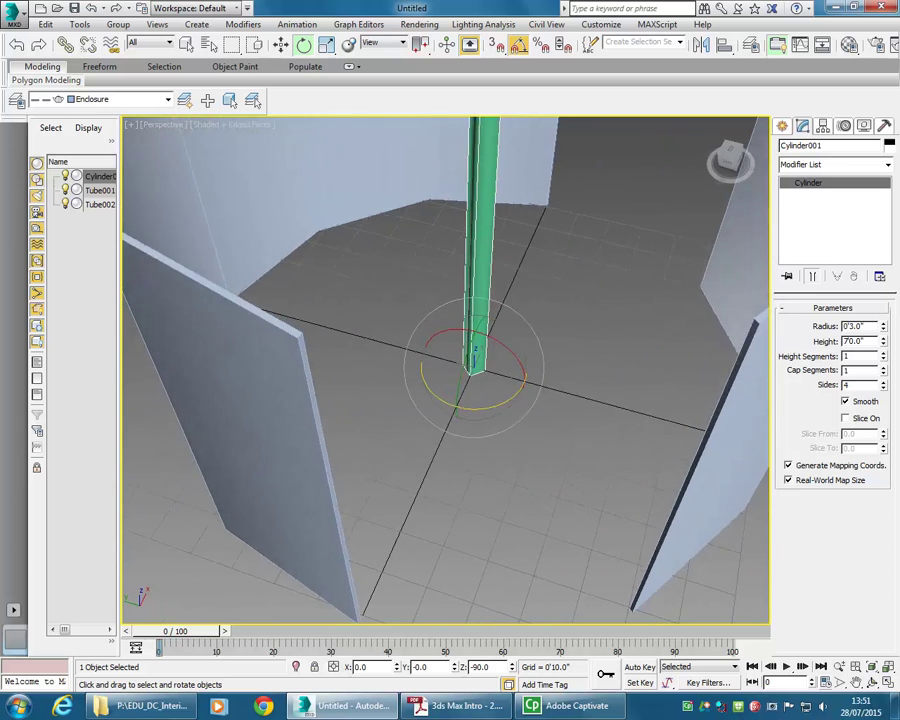
{"action": "middle_click_drag", "start_coordinate": [544, 428], "coordinate": [469, 403]}
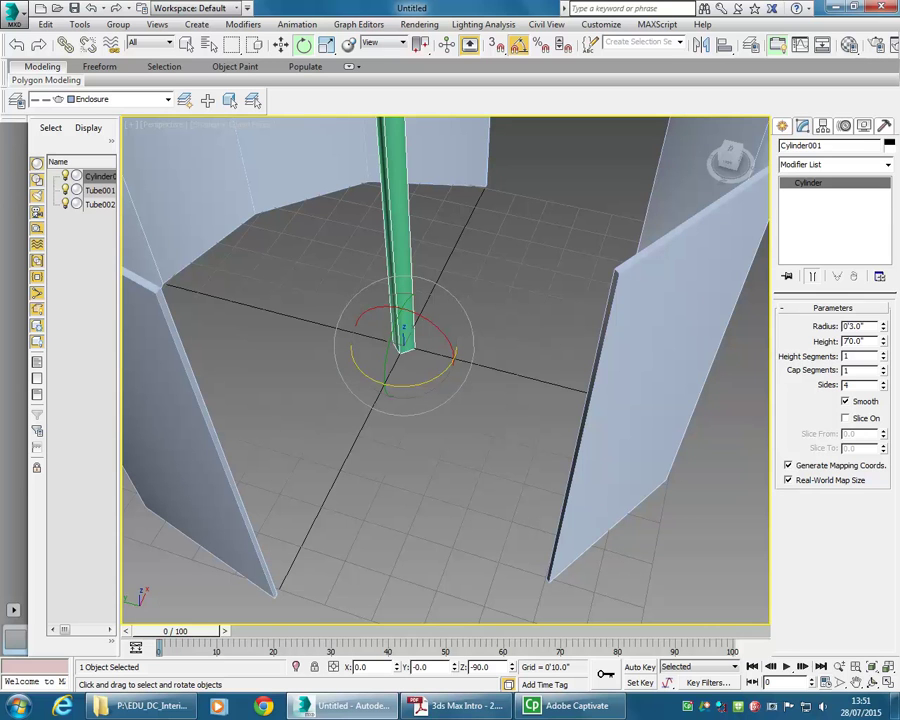
{"action": "middle_click_drag", "start_coordinate": [412, 357], "coordinate": [400, 350], "text": "alt"}
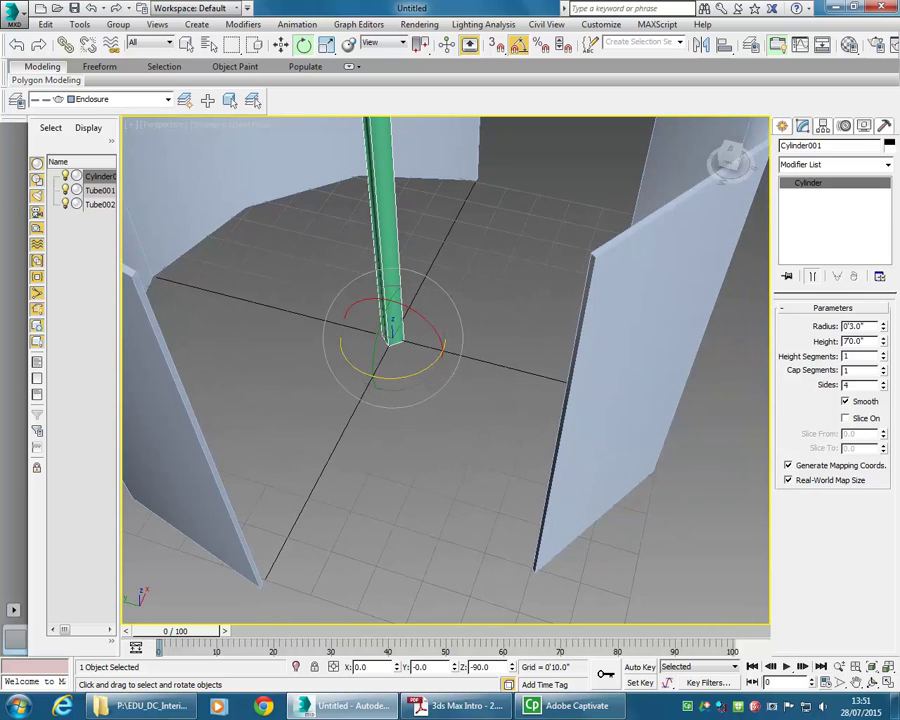
- Check the tutorial PDF's instructions for creating the doors layer and the door, and return to the 3ds Max model
{"action": "left_click", "coordinate": [460, 705]}
{"action": "scroll", "coordinate": [382, 388], "scroll_direction": "down", "scroll_amount": 7}
{"action": "scroll", "coordinate": [381, 384], "scroll_direction": "down", "scroll_amount": 4}
{"action": "scroll", "coordinate": [382, 388], "scroll_direction": "down", "scroll_amount": 2}
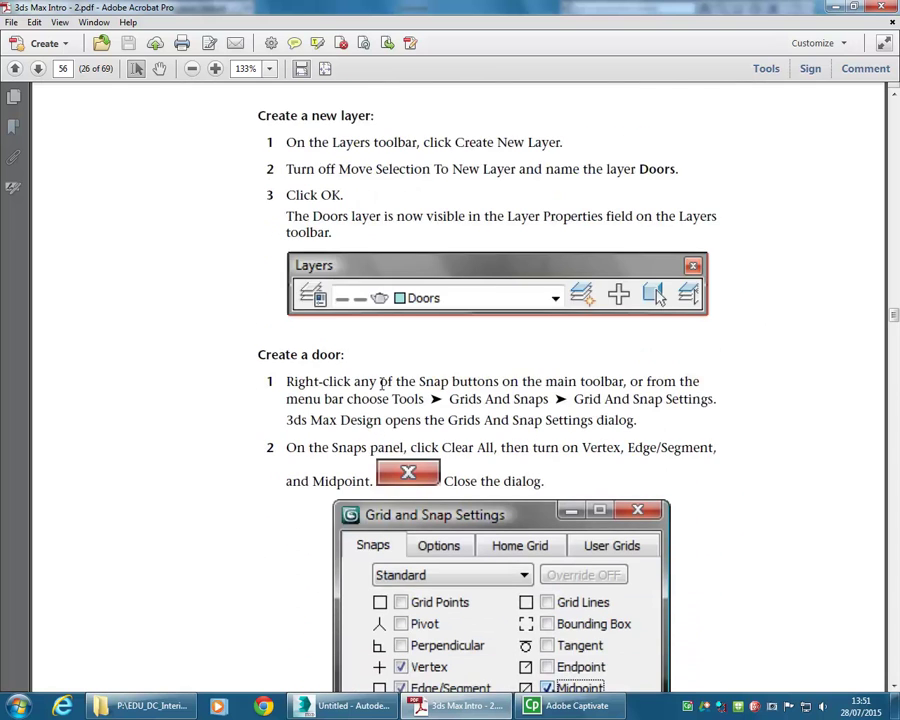
{"action": "key", "text": "alt+Tab"}
- Create a new layer named Door with Move Selection to New Layer turned off, and deselect the cylinder
{"action": "scroll", "coordinate": [455, 422], "scroll_direction": "up", "scroll_amount": 3}
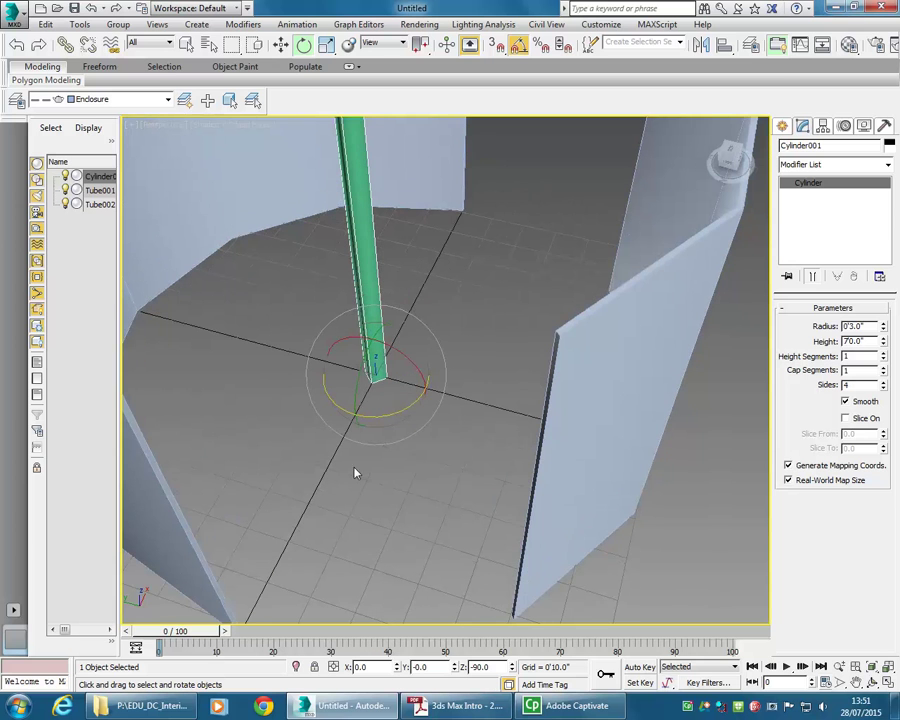
{"action": "left_click", "coordinate": [184, 104]}
{"action": "left_click_drag", "start_coordinate": [450, 338], "coordinate": [345, 336]}
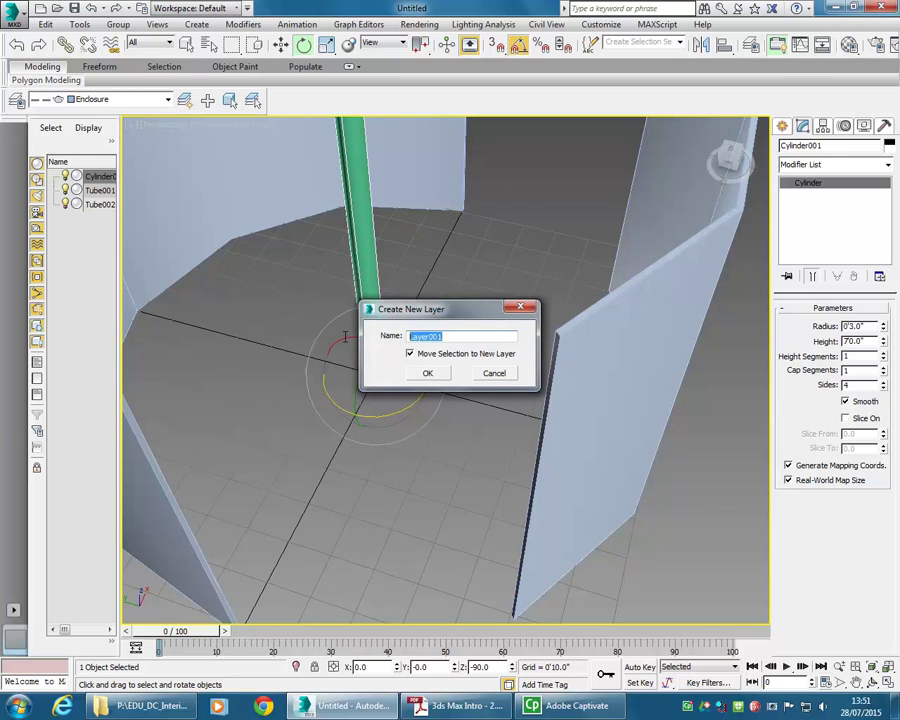
{"action": "type", "text": "Door"}
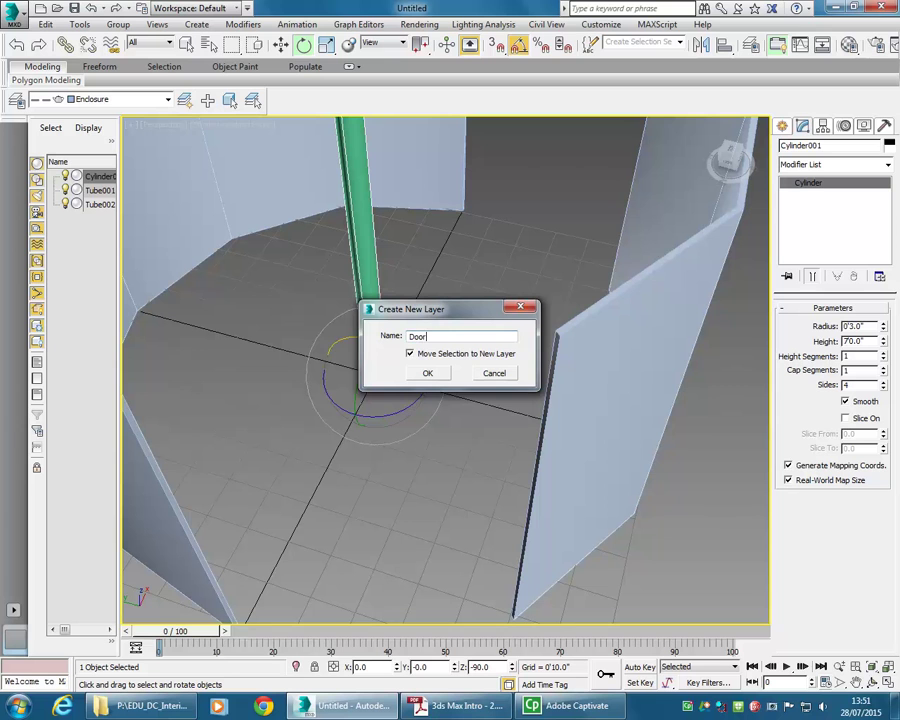
{"action": "left_click_drag", "start_coordinate": [402, 342], "coordinate": [452, 254]}
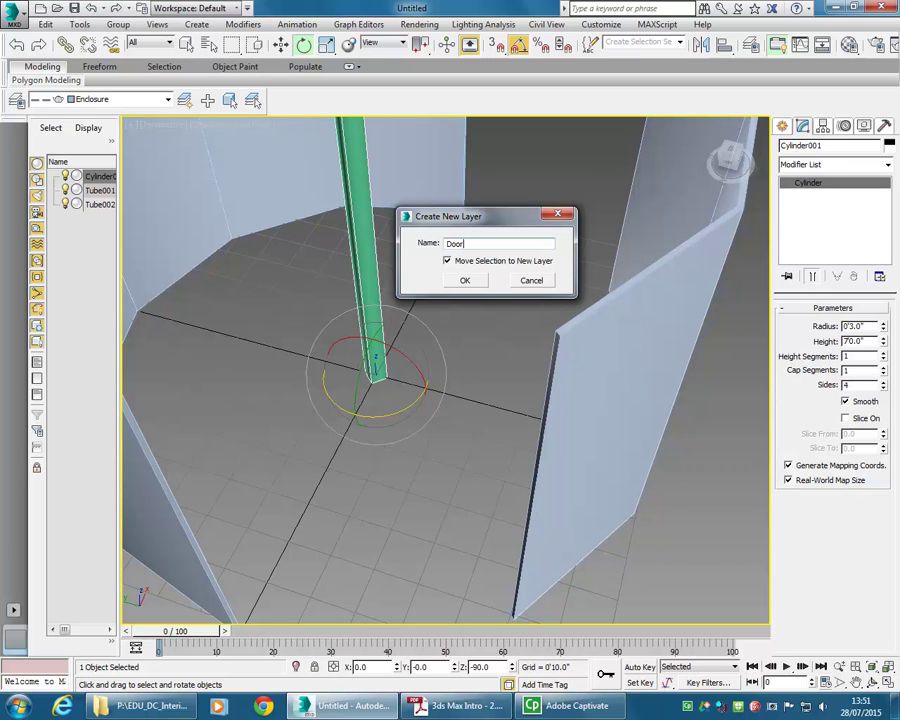
{"action": "left_click", "coordinate": [448, 262]}
{"action": "left_click", "coordinate": [465, 280]}
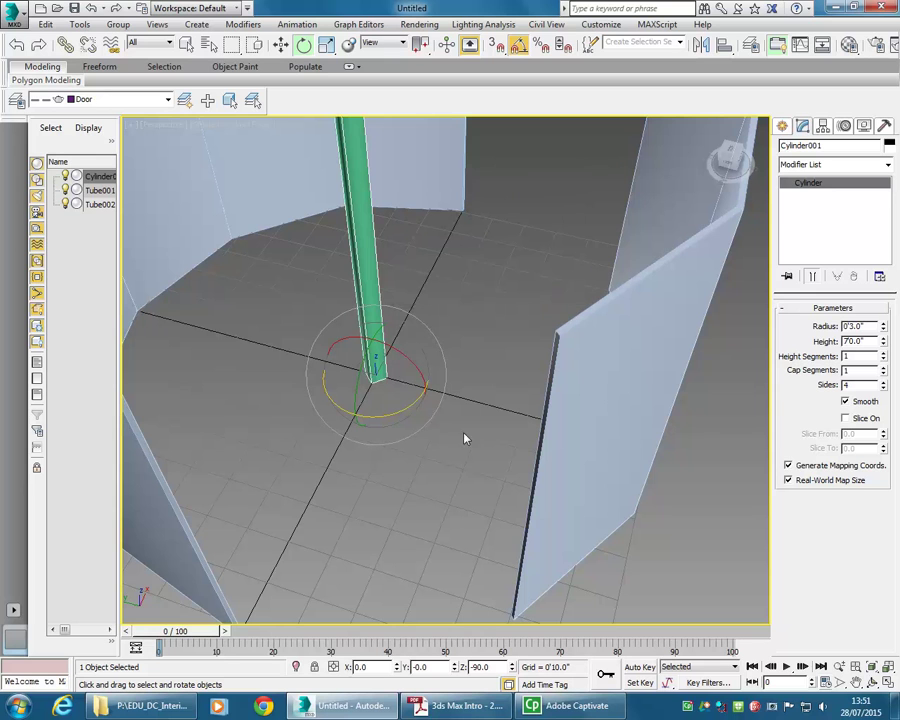
{"action": "scroll", "coordinate": [376, 478], "scroll_direction": "down", "scroll_amount": 2}
{"action": "left_click", "coordinate": [377, 476]}
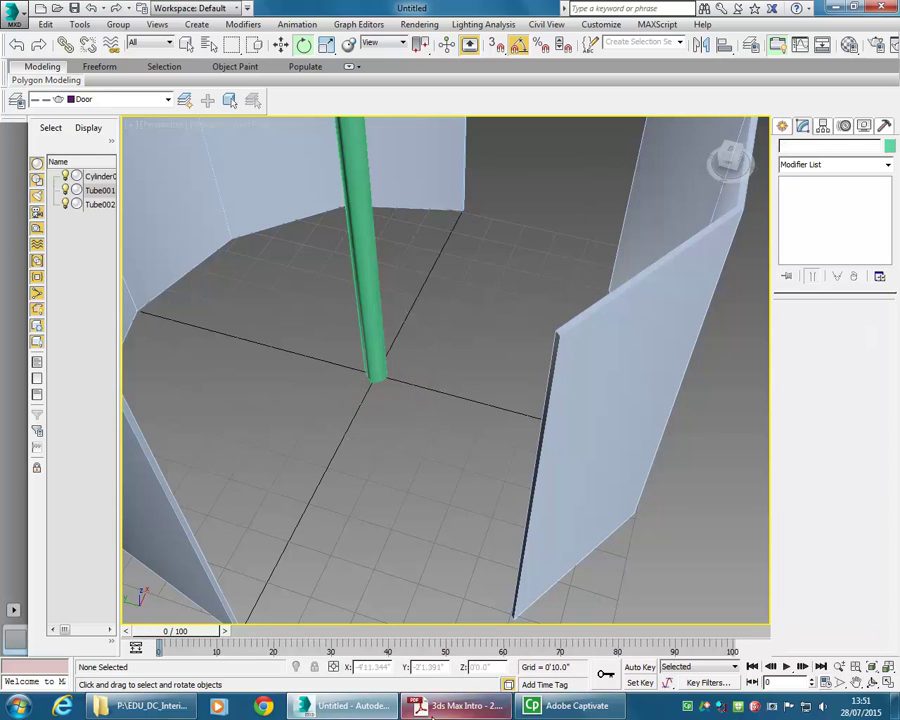
- Switch to the tutorial PDF in Adobe Acrobat and read the instructions on snap settings for creating a door
{"action": "key", "text": "alt+Tab"}
{"action": "scroll", "coordinate": [364, 386], "scroll_direction": "down", "scroll_amount": 2}
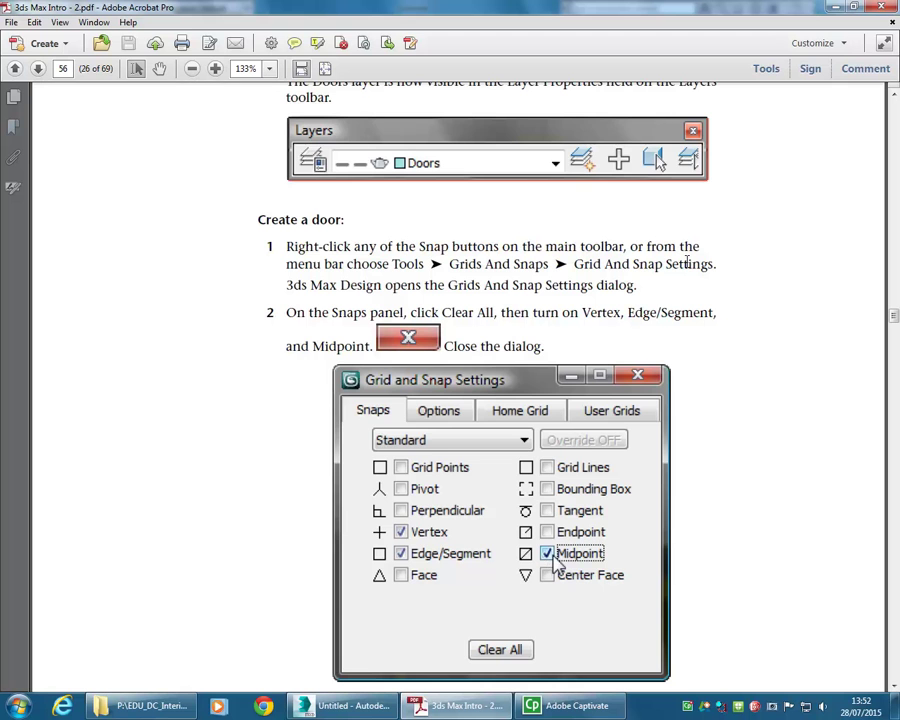
{"action": "scroll", "coordinate": [687, 262], "scroll_direction": "down", "scroll_amount": 5}
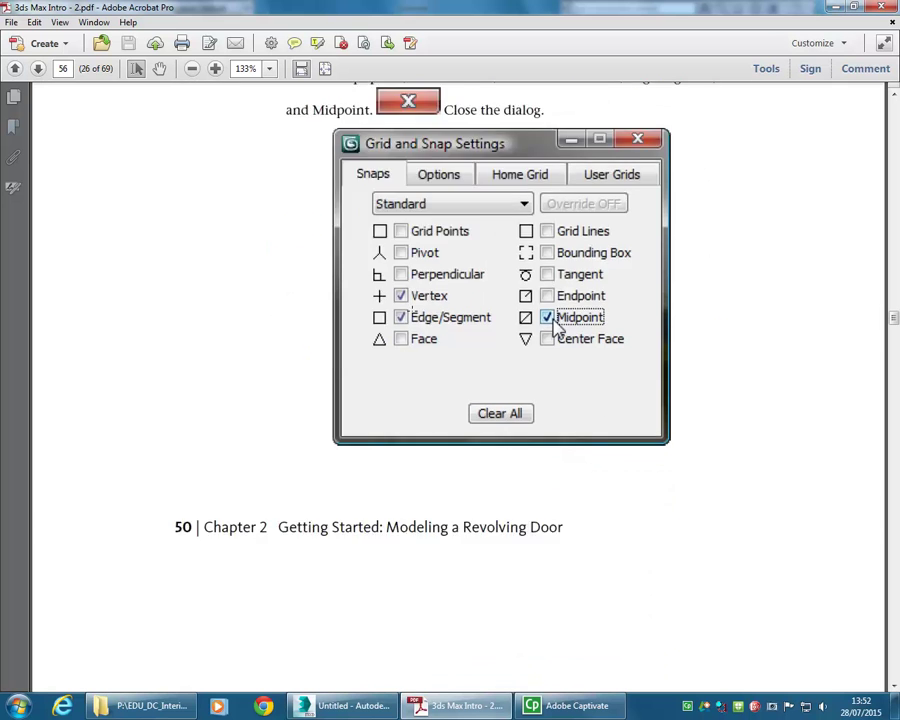
{"action": "scroll", "coordinate": [414, 315], "scroll_direction": "down", "scroll_amount": 15}
{"action": "scroll", "coordinate": [370, 433], "scroll_direction": "down", "scroll_amount": 3}
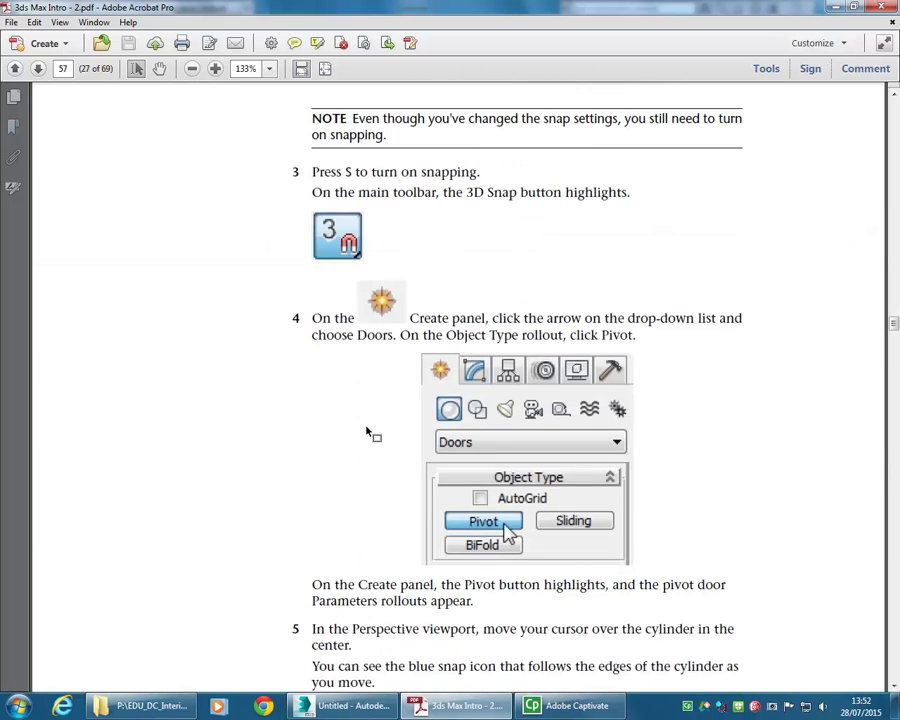
- Return to 3ds Max, turn on 3D snapping, and enable the Midpoint snap with Endpoint turned off
{"action": "left_click", "coordinate": [835, 7]}
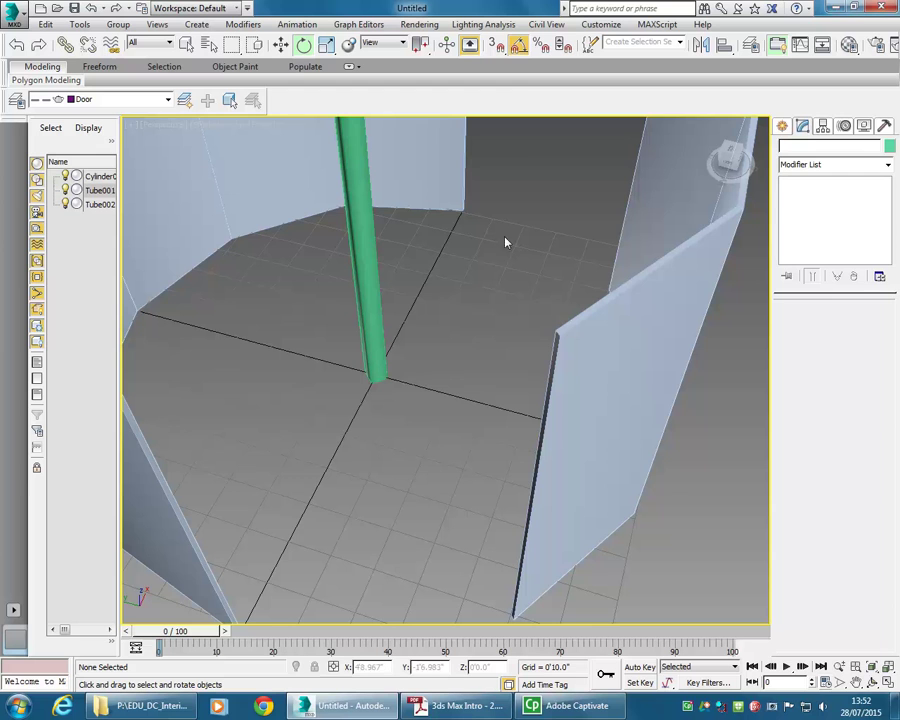
{"action": "left_click", "coordinate": [496, 44]}
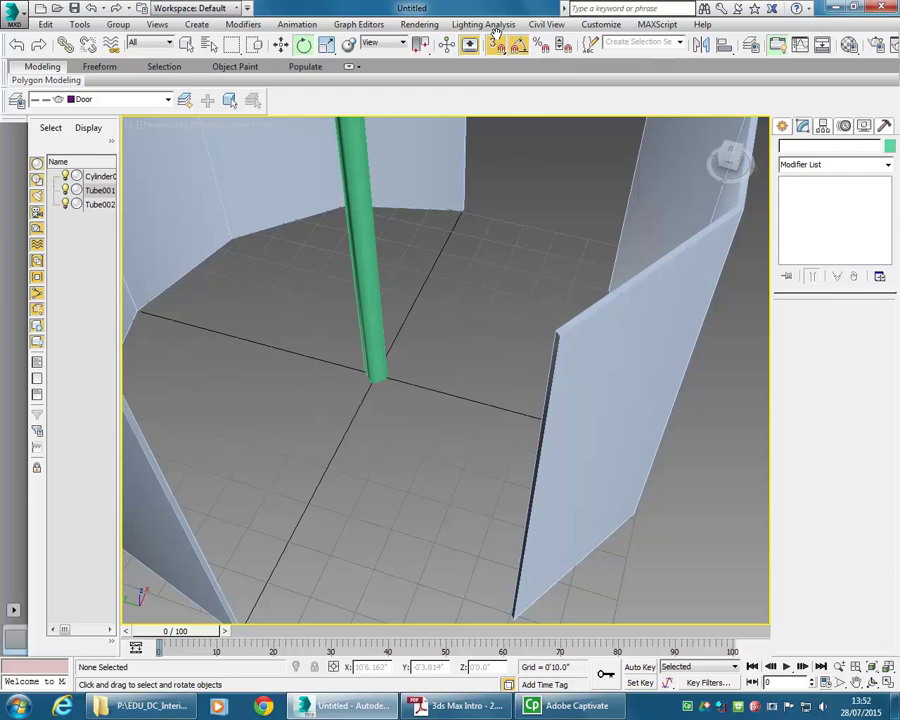
{"action": "right_click", "coordinate": [497, 44]}
{"action": "left_click", "coordinate": [446, 274]}
{"action": "left_click", "coordinate": [446, 260]}
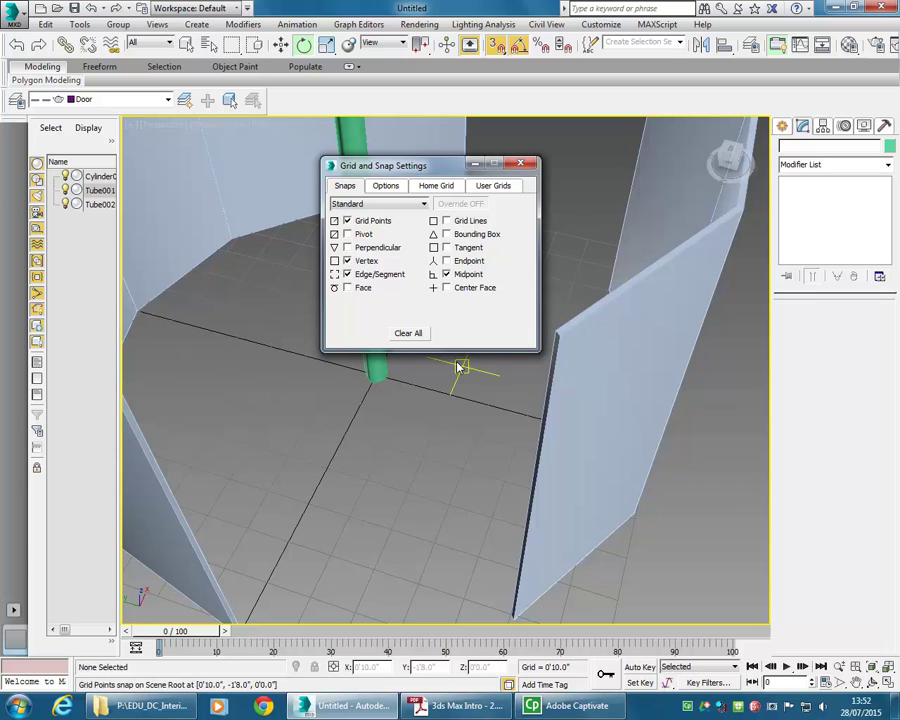
{"action": "left_click", "coordinate": [521, 165]}
- Switch to the tutorial PDF and read how to snap a pivot door from the cylinder to the enclosure
{"action": "key", "text": "alt+Tab"}
{"action": "scroll", "coordinate": [384, 410], "scroll_direction": "down", "scroll_amount": 4}
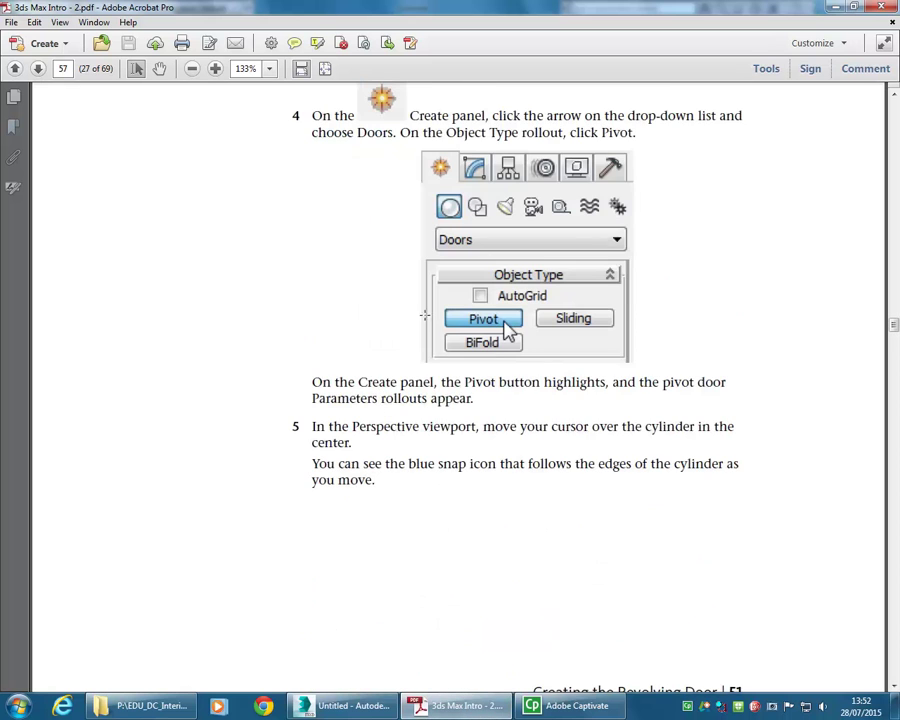
{"action": "scroll", "coordinate": [331, 418], "scroll_direction": "down", "scroll_amount": 10}
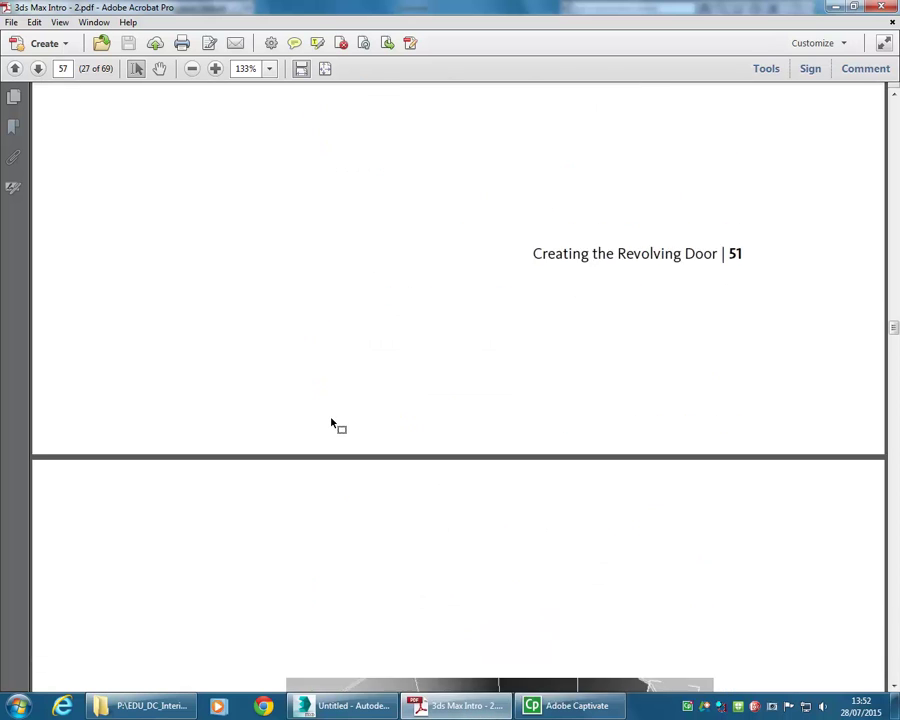
{"action": "scroll", "coordinate": [331, 418], "scroll_direction": "down", "scroll_amount": 3}
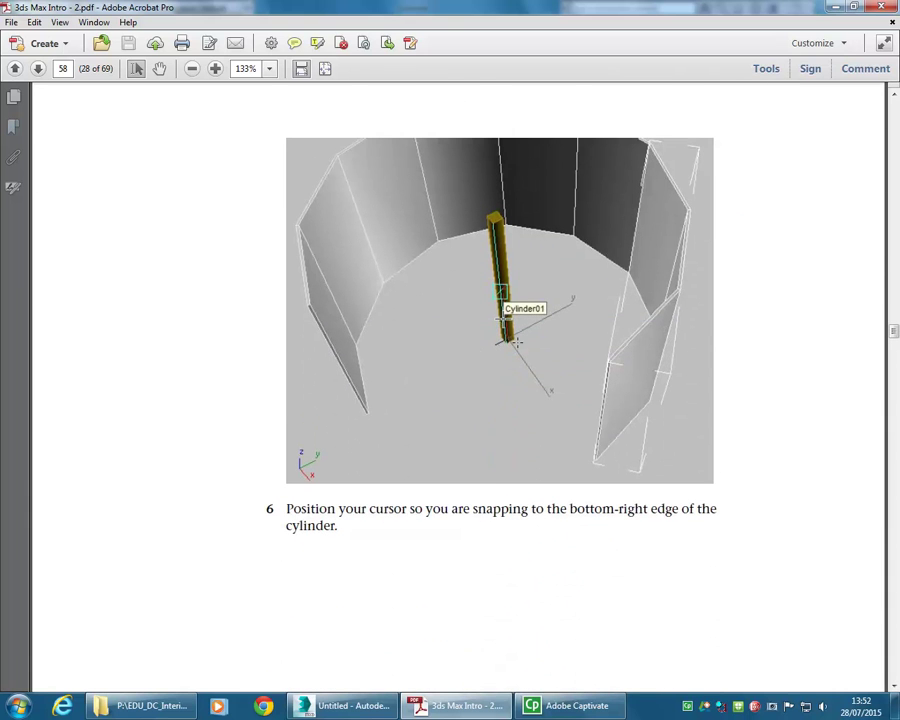
{"action": "scroll", "coordinate": [465, 420], "scroll_direction": "down", "scroll_amount": 20}
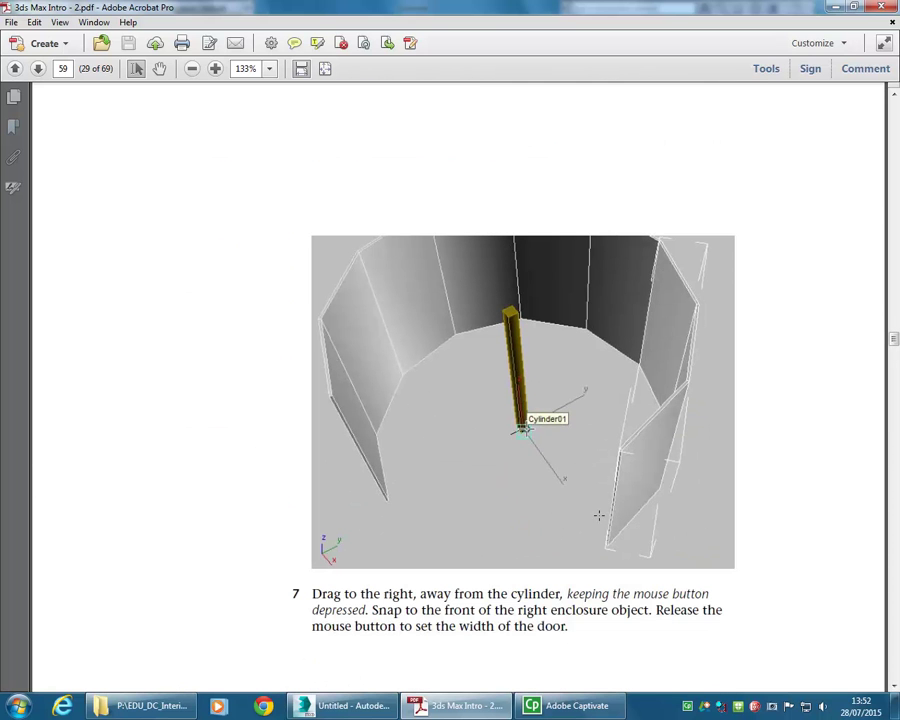
- Return to 3ds Max and start creating a Pivot door from the Doors object category
{"action": "left_click", "coordinate": [836, 8]}
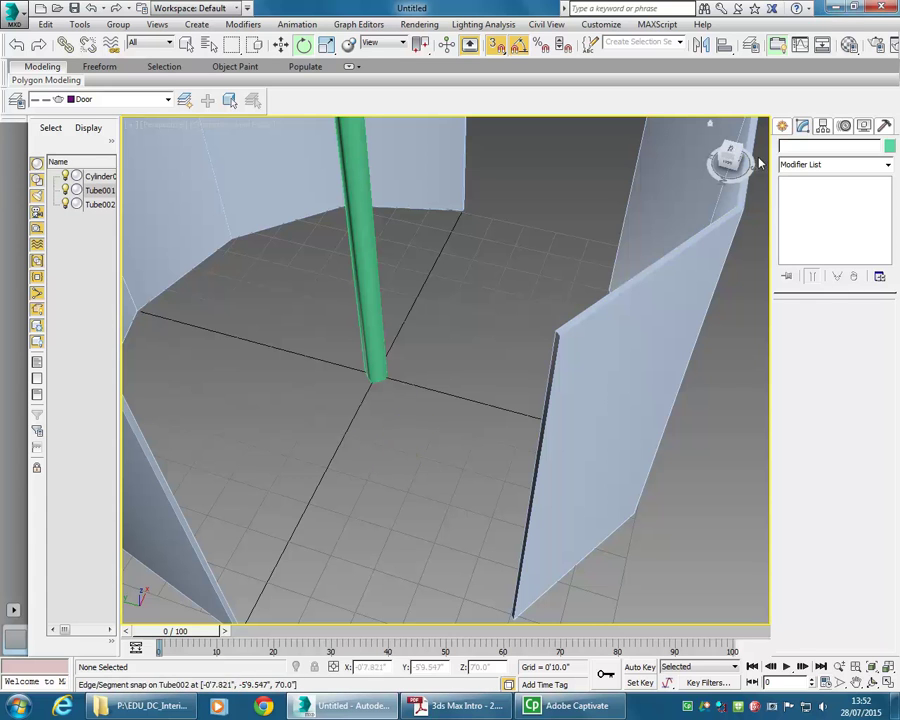
{"action": "left_click", "coordinate": [783, 127]}
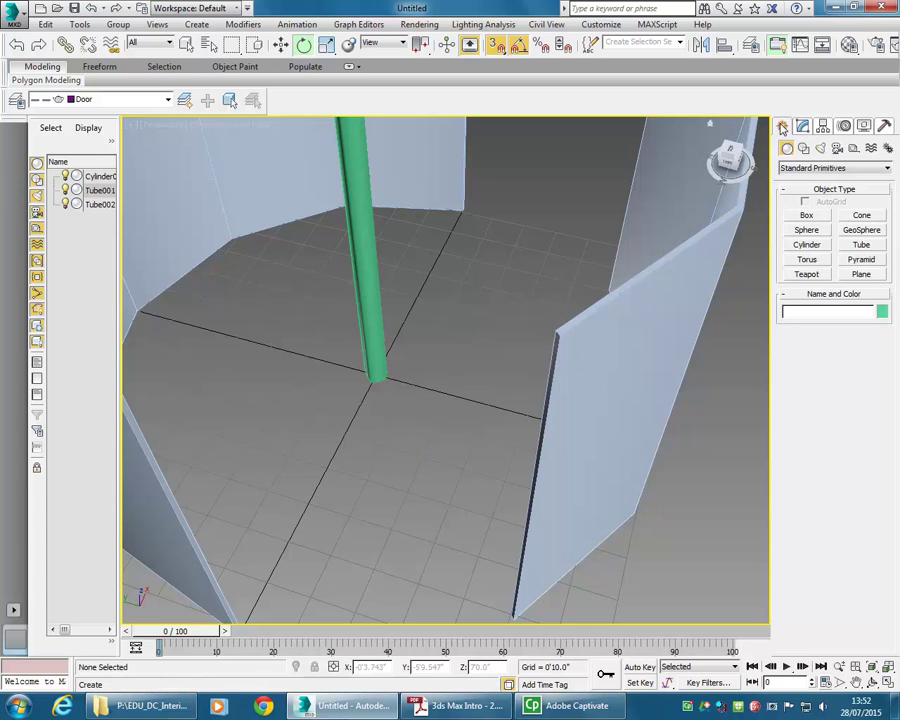
{"action": "left_click", "coordinate": [832, 168]}
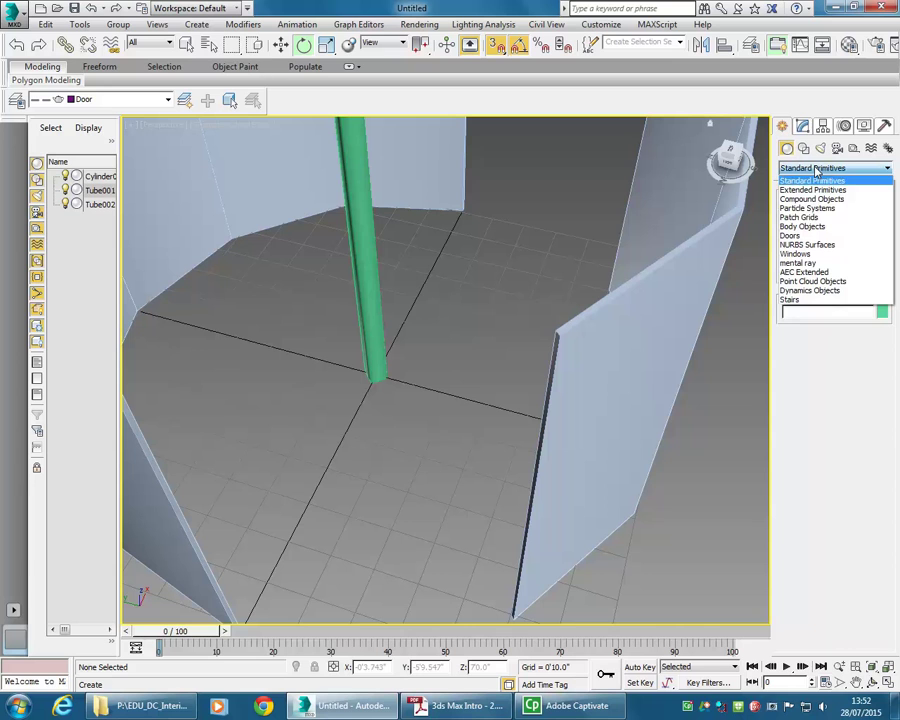
{"action": "left_click", "coordinate": [803, 237]}
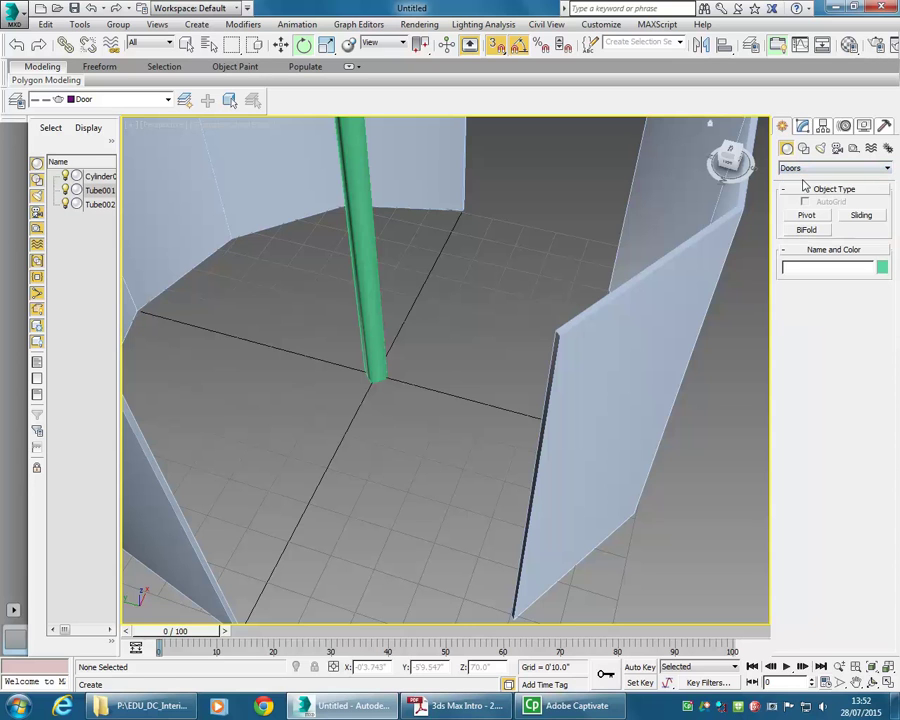
{"action": "left_click", "coordinate": [806, 216]}
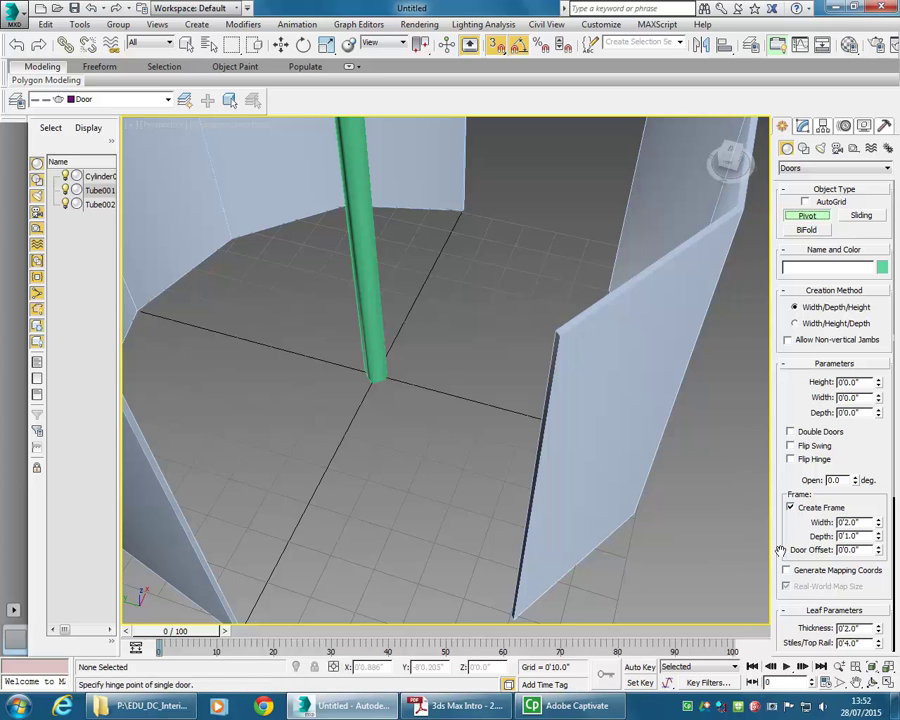
- Disable the Grid Points snap in the grid and snap settings and close the dialog
{"action": "middle_click_drag", "start_coordinate": [380, 436], "coordinate": [400, 424]}
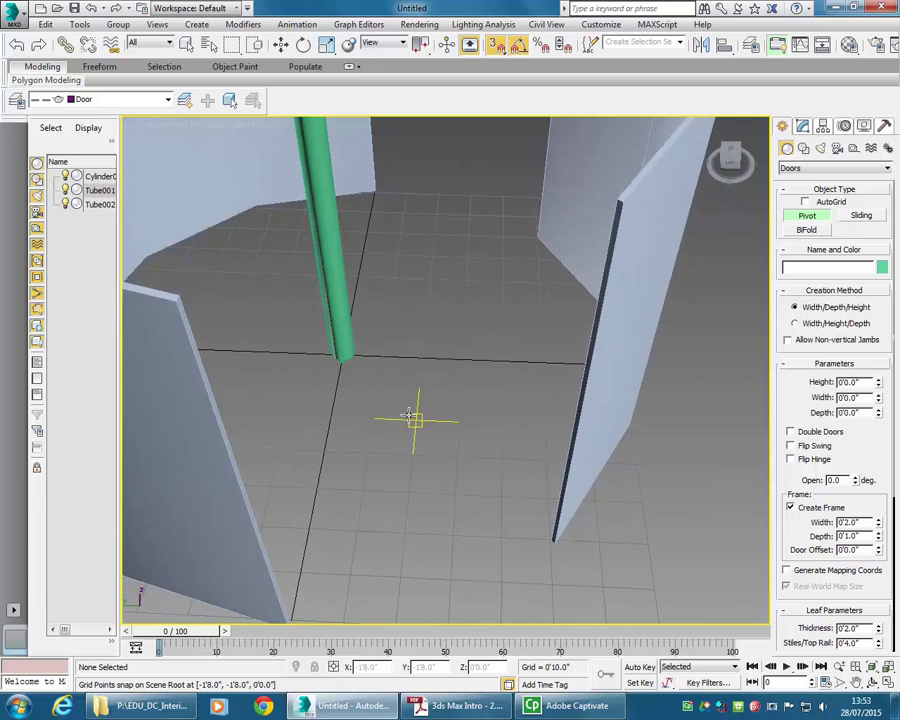
{"action": "scroll", "coordinate": [388, 381], "scroll_direction": "up", "scroll_amount": 5}
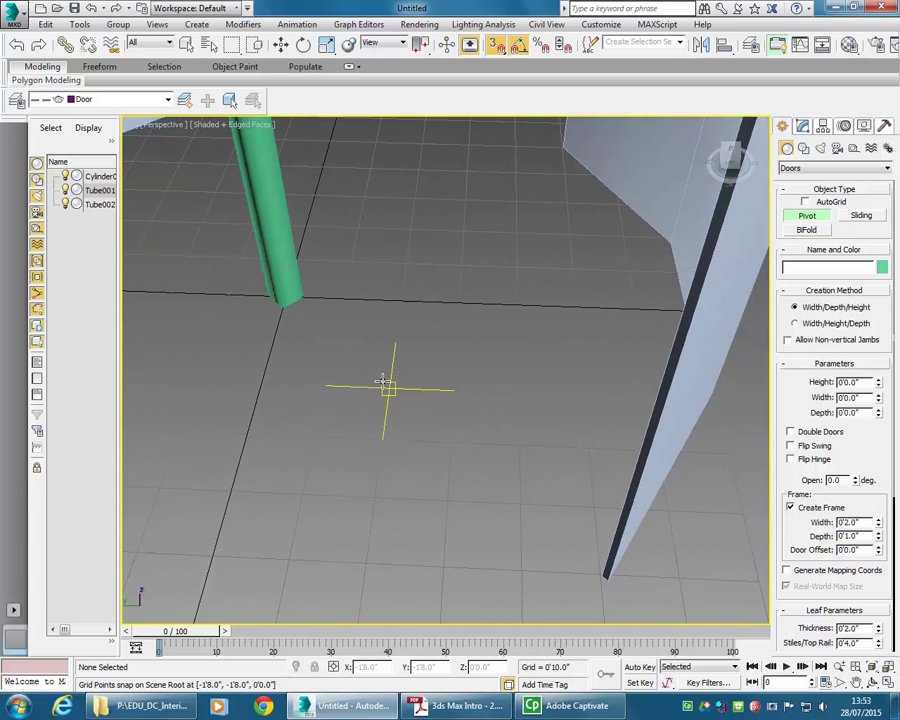
{"action": "scroll", "coordinate": [301, 332], "scroll_direction": "down", "scroll_amount": 2}
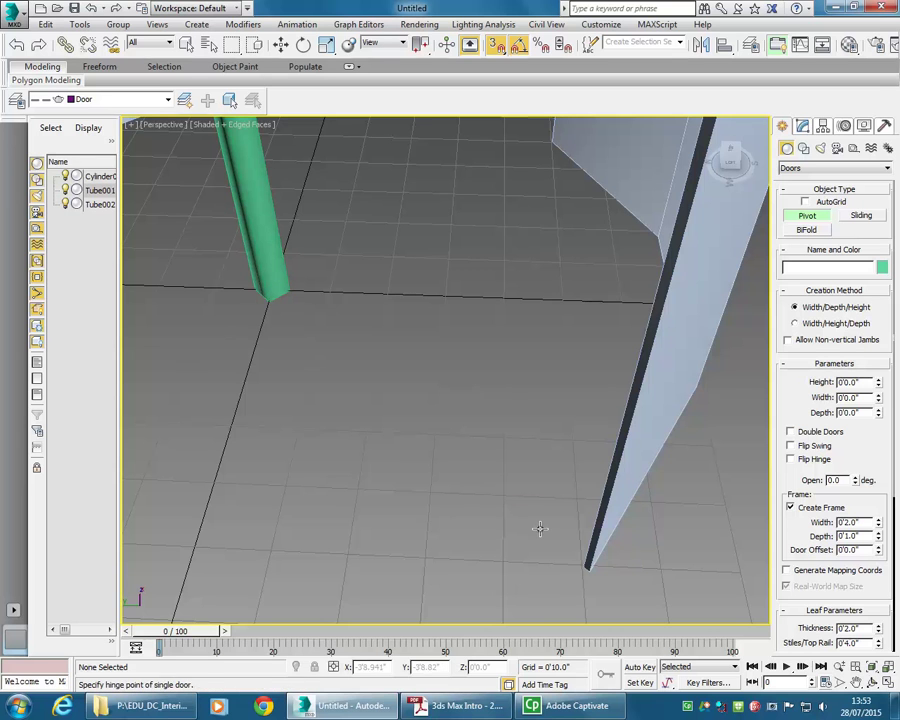
{"action": "right_click", "coordinate": [495, 50]}
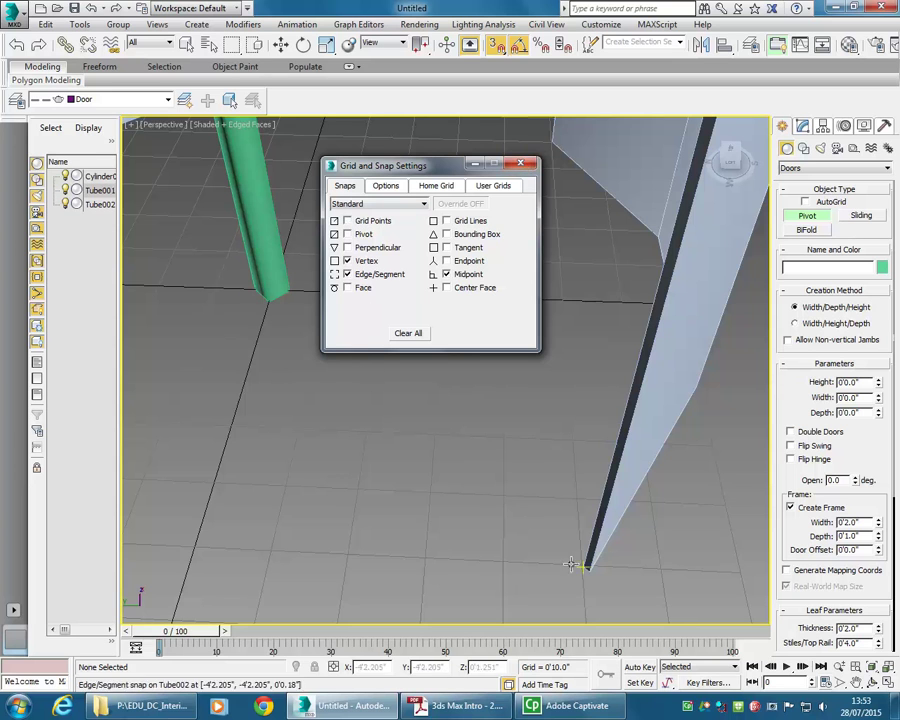
{"action": "left_click", "coordinate": [520, 163]}
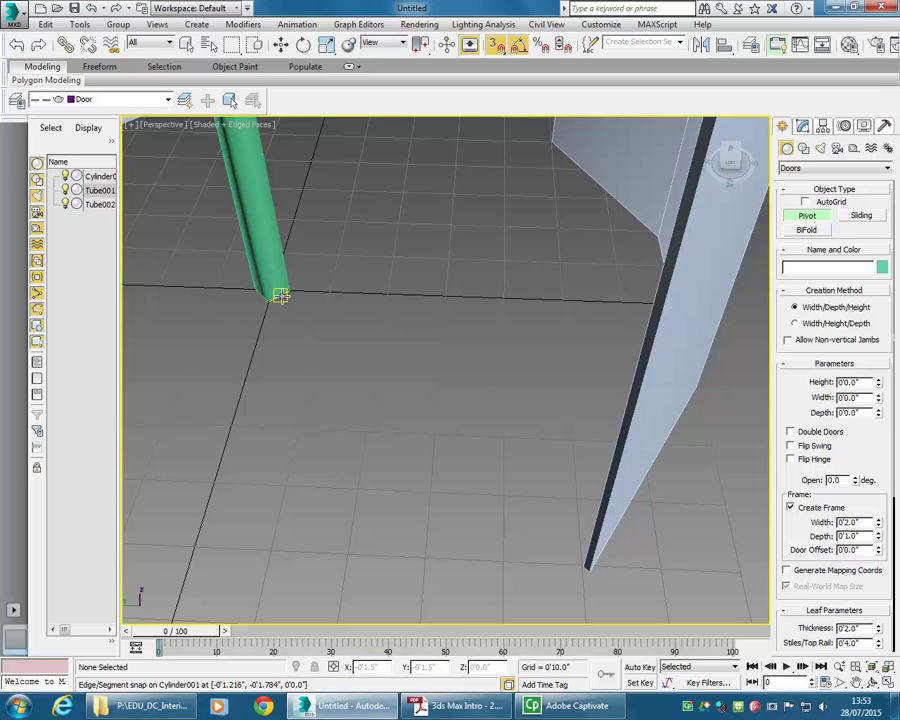
- Try to create a pivot door from the cylinder's base to the right enclosure's front edge, about 5'8.88" wide, 2.077" deep and 7' high
{"action": "left_click_drag", "start_coordinate": [281, 296], "coordinate": [578, 562]}
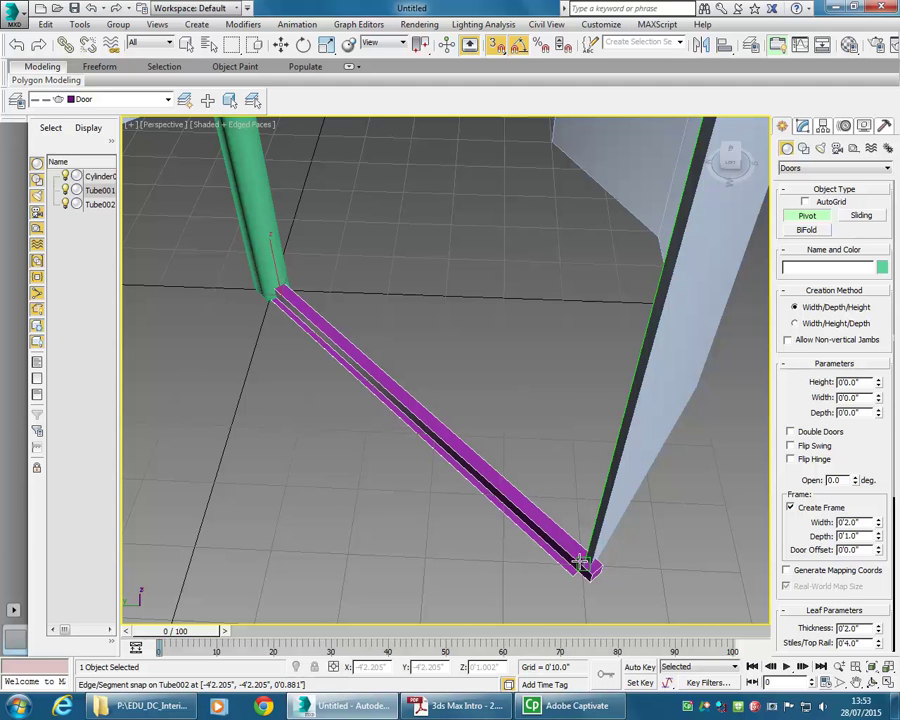
{"action": "left_click_drag", "start_coordinate": [579, 562], "coordinate": [578, 557]}
{"action": "left_click", "coordinate": [579, 557]}
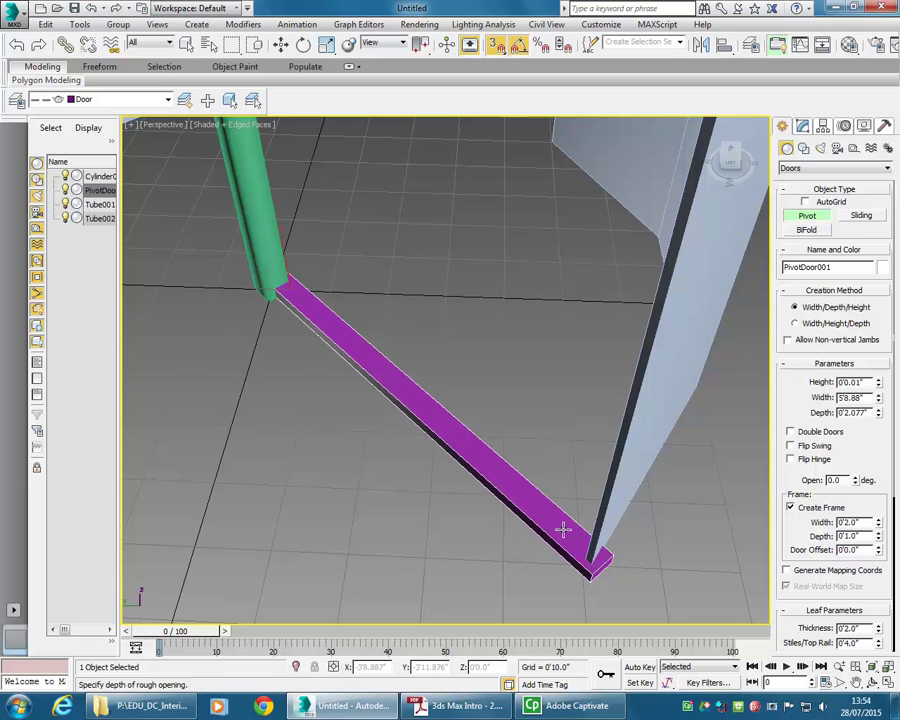
{"action": "left_click", "coordinate": [563, 530]}
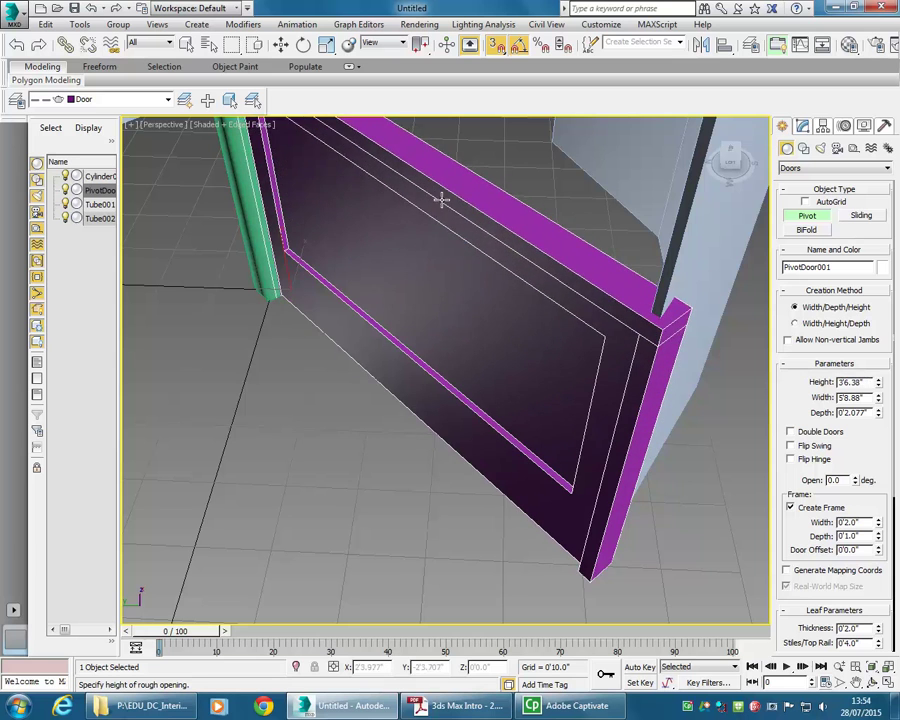
{"action": "scroll", "coordinate": [445, 255], "scroll_direction": "down", "scroll_amount": 5}
{"action": "middle_click_drag", "start_coordinate": [442, 271], "coordinate": [442, 382], "text": "alt"}
{"action": "scroll", "coordinate": [366, 218], "scroll_direction": "up", "scroll_amount": 3}
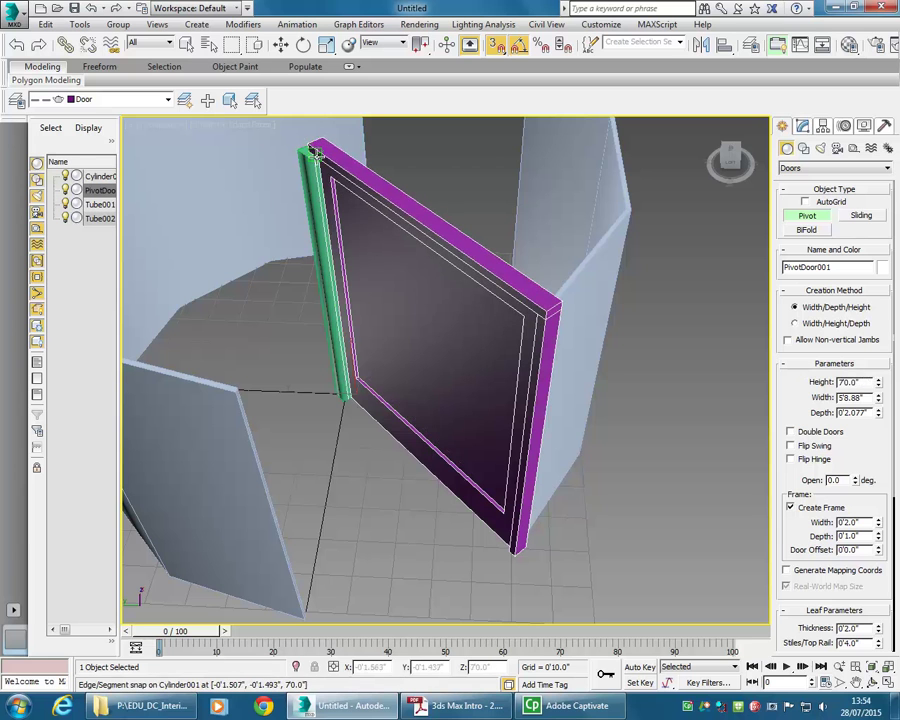
{"action": "left_click", "coordinate": [312, 152]}
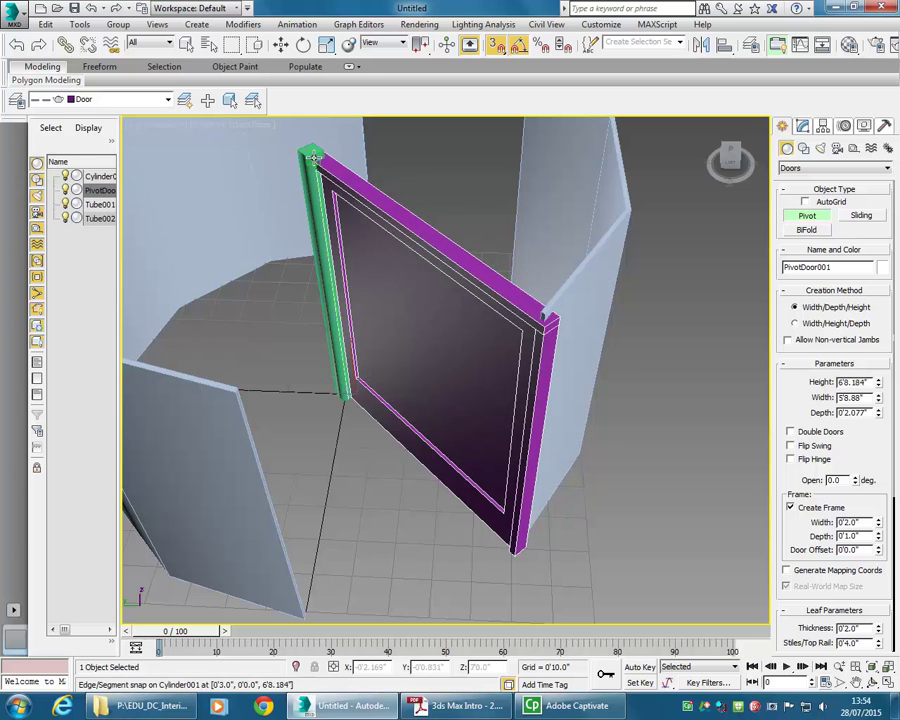
- Check how the pivot door meets the cylinder and undo the door's creation
{"action": "middle_click_drag", "start_coordinate": [341, 388], "coordinate": [346, 346], "text": "alt"}
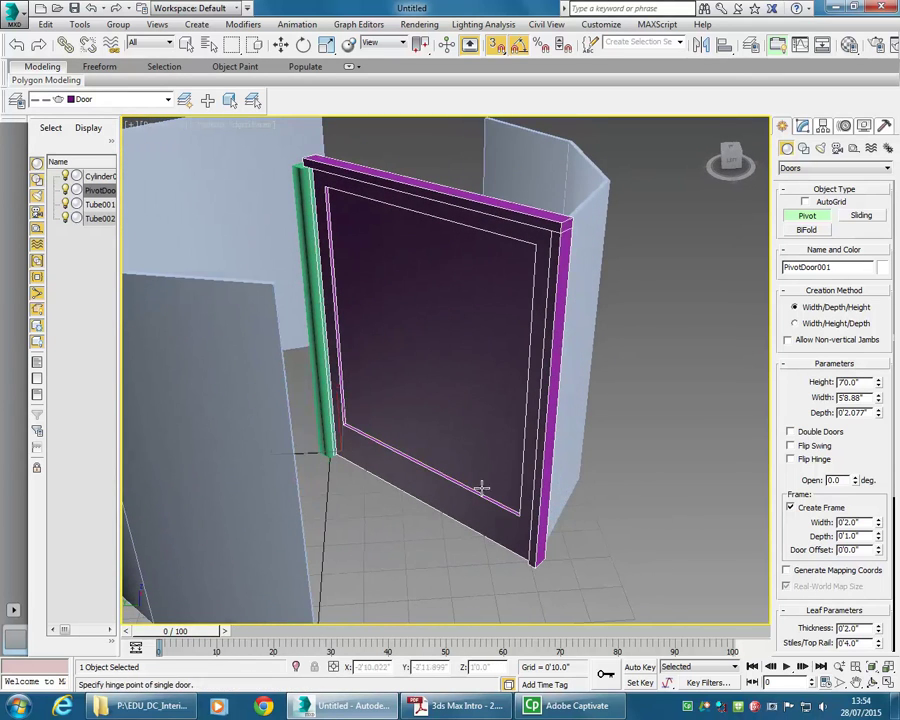
{"action": "middle_click_drag", "start_coordinate": [376, 386], "coordinate": [360, 404], "text": "alt"}
{"action": "key", "text": "shift+z"}
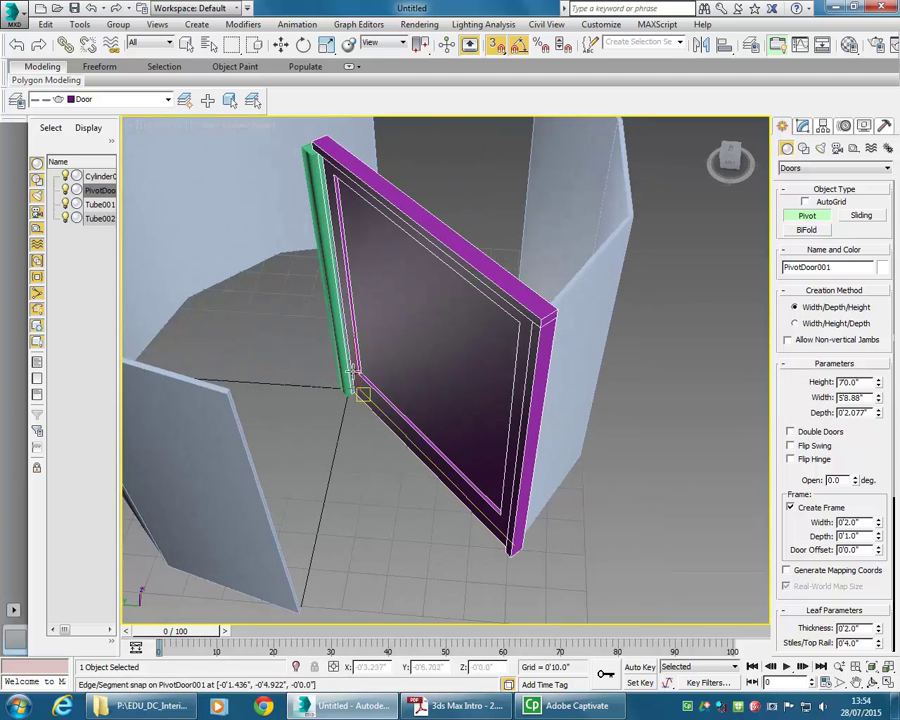
{"action": "key", "text": "shift+y"}
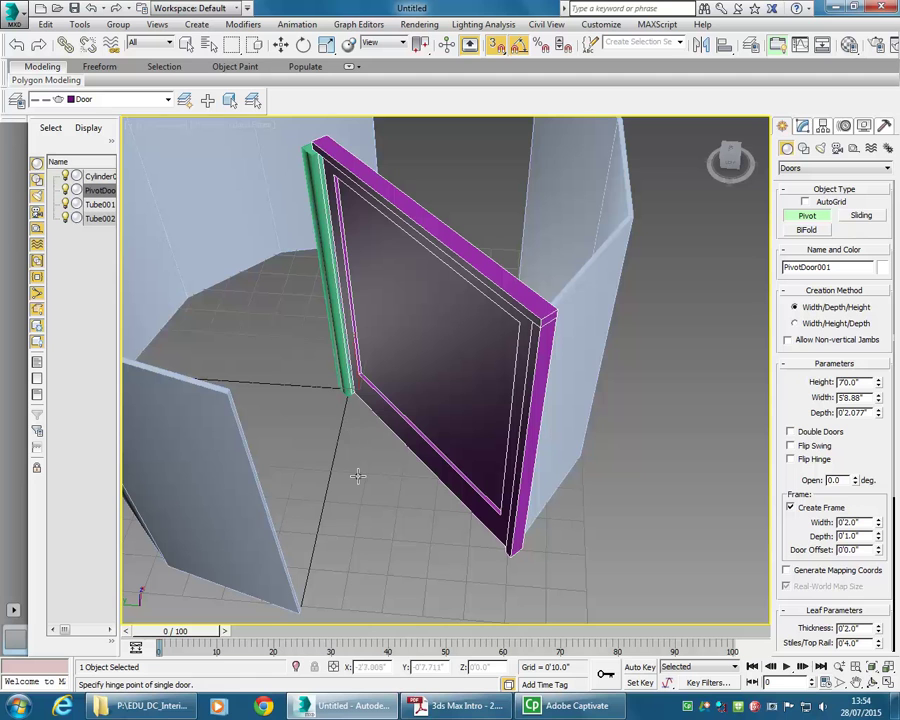
{"action": "left_click", "coordinate": [91, 8]}
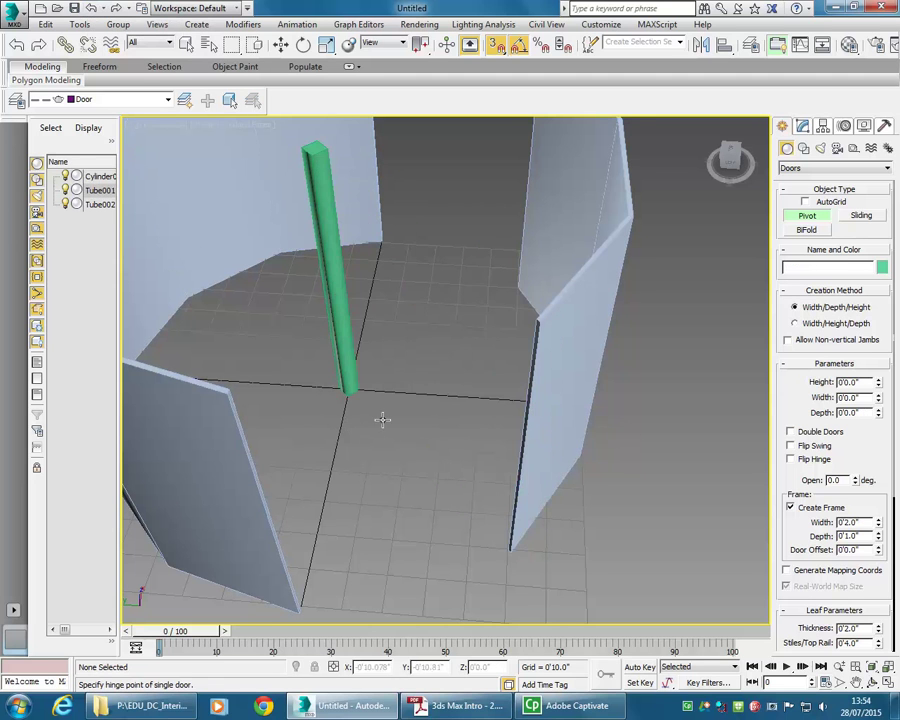
- Draw a pivot door base from the midpoint of the cylinder's bottom edge to the right enclosure's front edge, about 5'8.88" wide and 3.6" deep
{"action": "scroll", "coordinate": [384, 406], "scroll_direction": "up", "scroll_amount": 3}
{"action": "scroll", "coordinate": [384, 406], "scroll_direction": "up", "scroll_amount": 5}
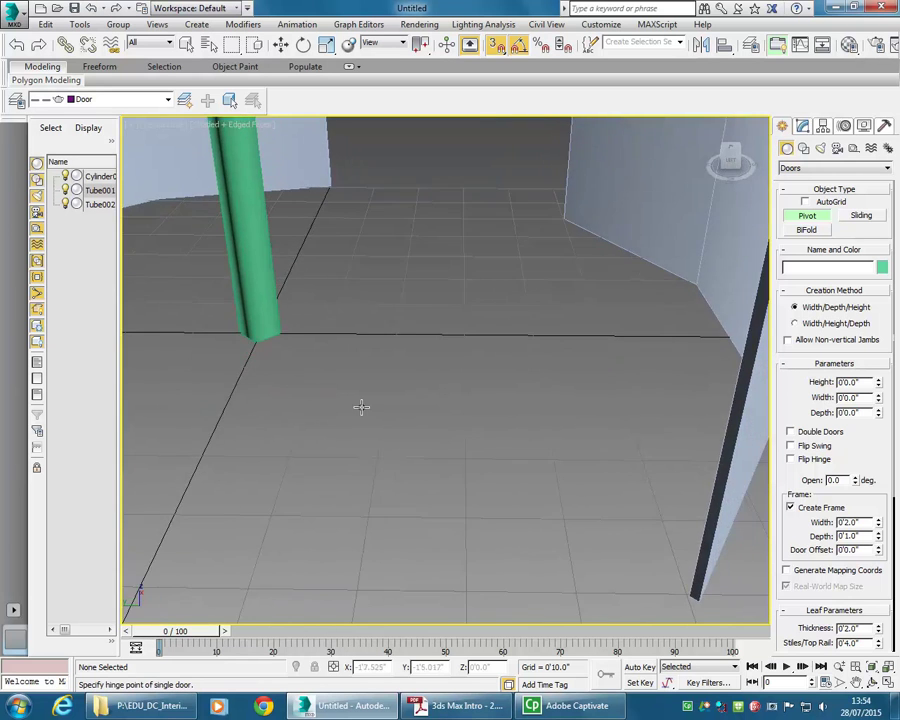
{"action": "scroll", "coordinate": [296, 357], "scroll_direction": "up", "scroll_amount": 3}
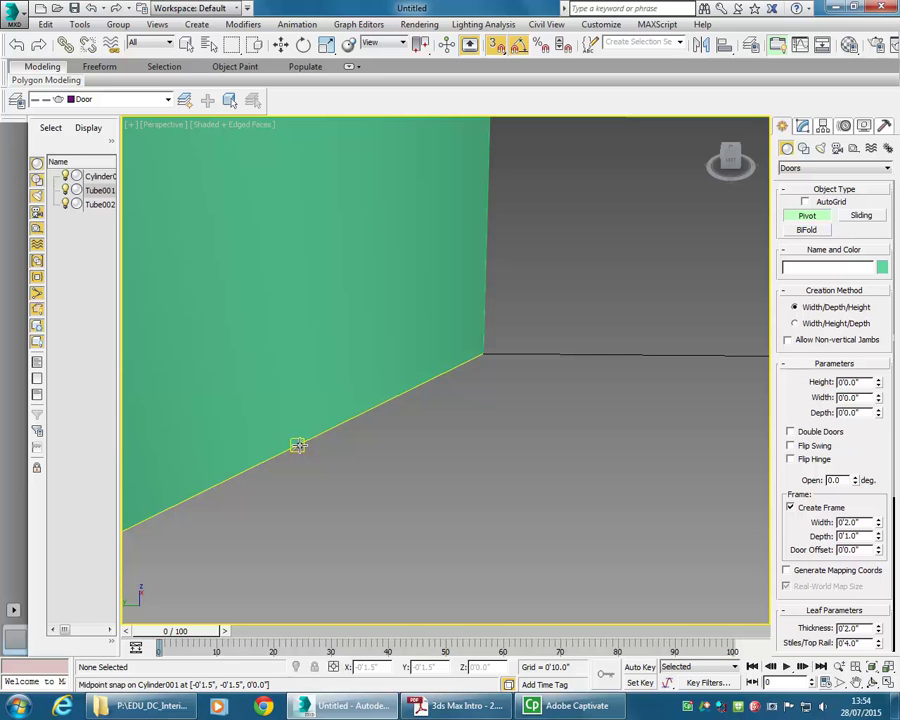
{"action": "left_click_drag", "start_coordinate": [298, 446], "coordinate": [610, 552]}
{"action": "scroll", "coordinate": [382, 489], "scroll_direction": "down", "scroll_amount": 5}
{"action": "scroll", "coordinate": [428, 432], "scroll_direction": "down", "scroll_amount": 3}
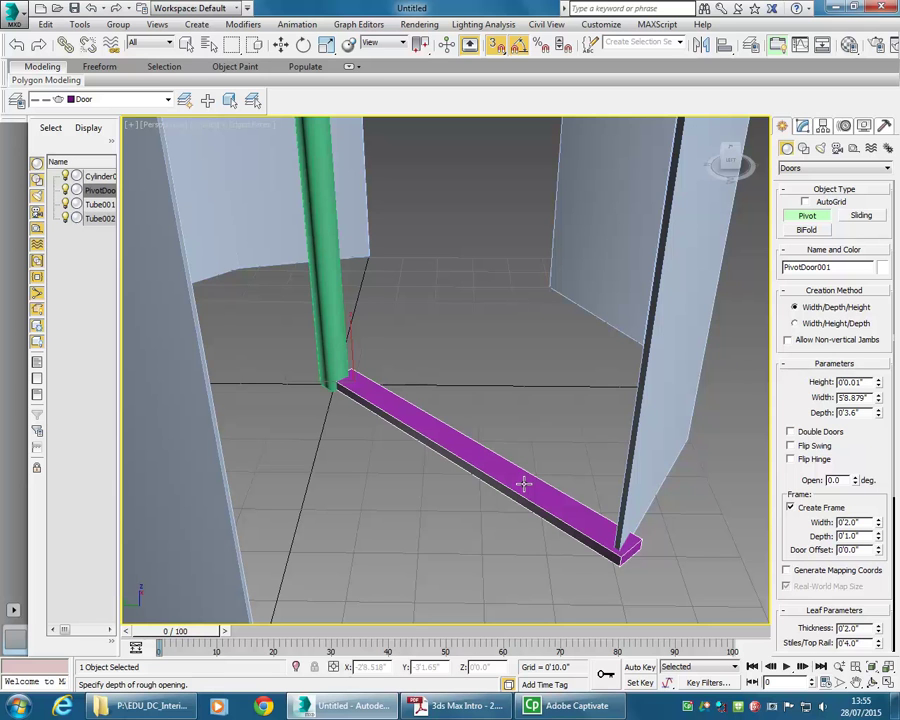
{"action": "left_click", "coordinate": [524, 484]}
- Set the pivot door's height to 7' by snapping to the top of the central cylinder
{"action": "scroll", "coordinate": [446, 386], "scroll_direction": "down", "scroll_amount": 5}
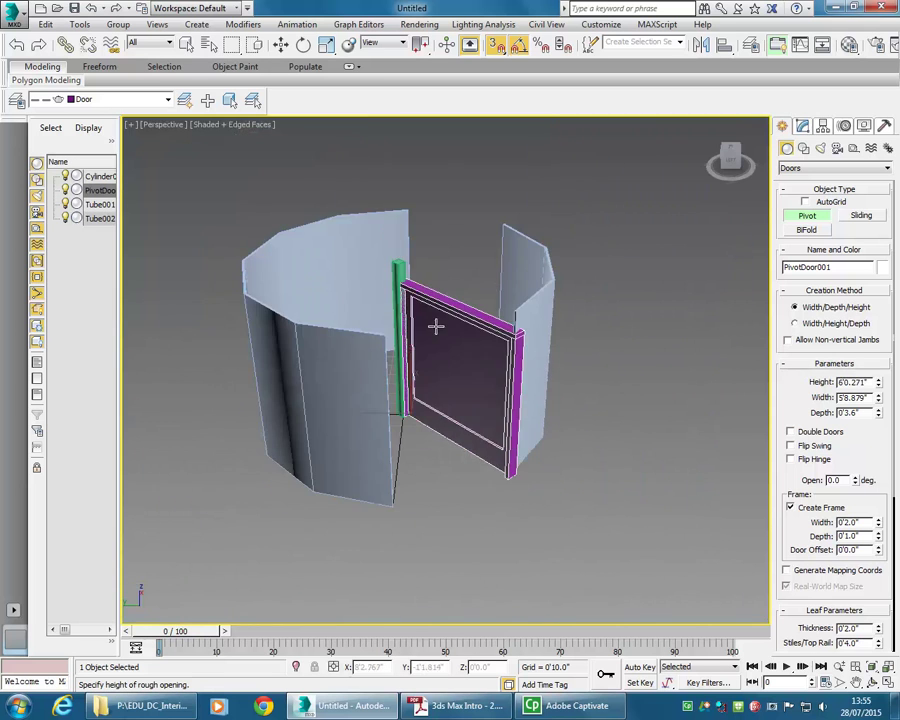
{"action": "scroll", "coordinate": [420, 310], "scroll_direction": "up", "scroll_amount": 3}
{"action": "scroll", "coordinate": [401, 271], "scroll_direction": "up", "scroll_amount": 5}
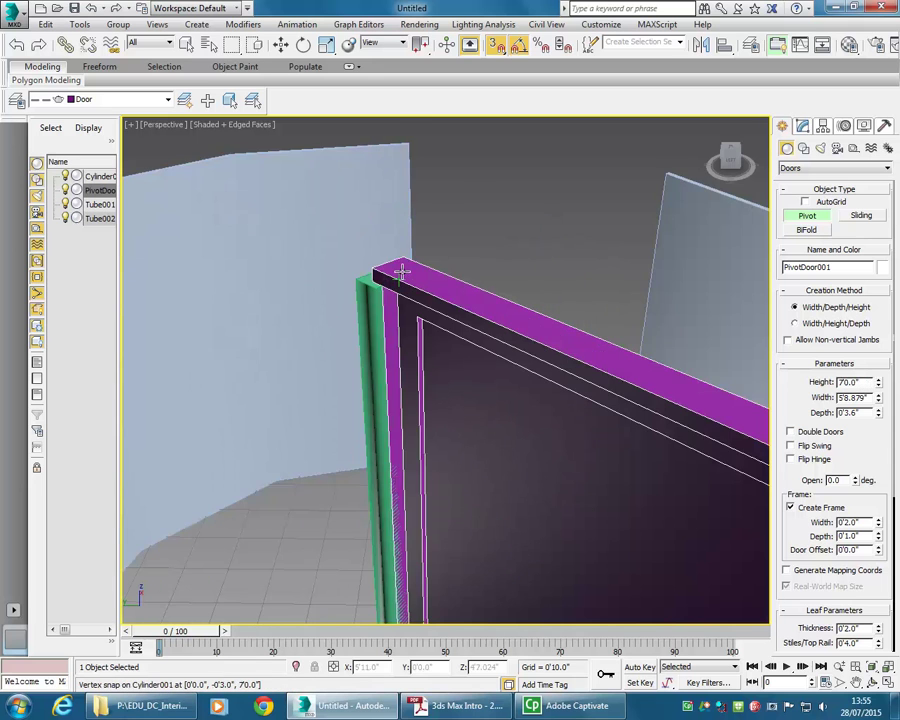
{"action": "scroll", "coordinate": [390, 280], "scroll_direction": "up", "scroll_amount": 3}
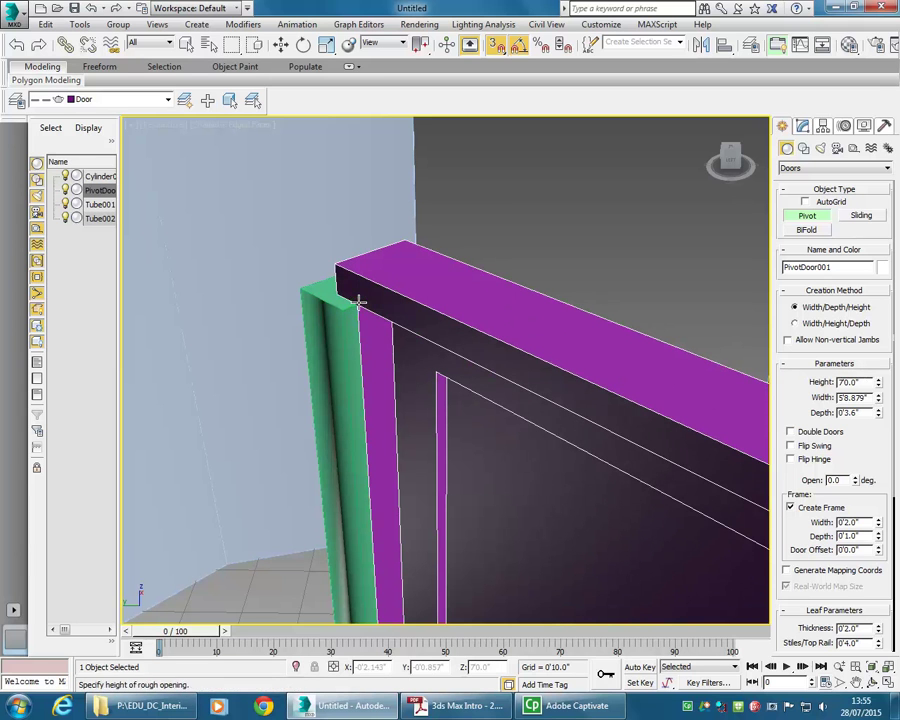
{"action": "scroll", "coordinate": [375, 308], "scroll_direction": "down", "scroll_amount": 5}
{"action": "scroll", "coordinate": [386, 310], "scroll_direction": "up", "scroll_amount": 5}
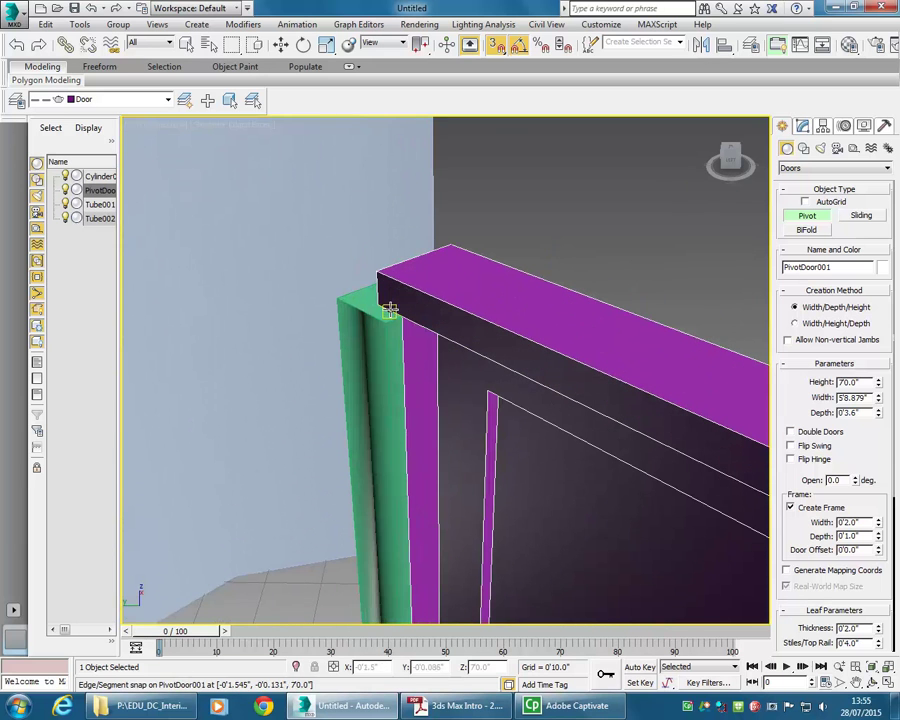
{"action": "scroll", "coordinate": [381, 326], "scroll_direction": "down", "scroll_amount": 6}
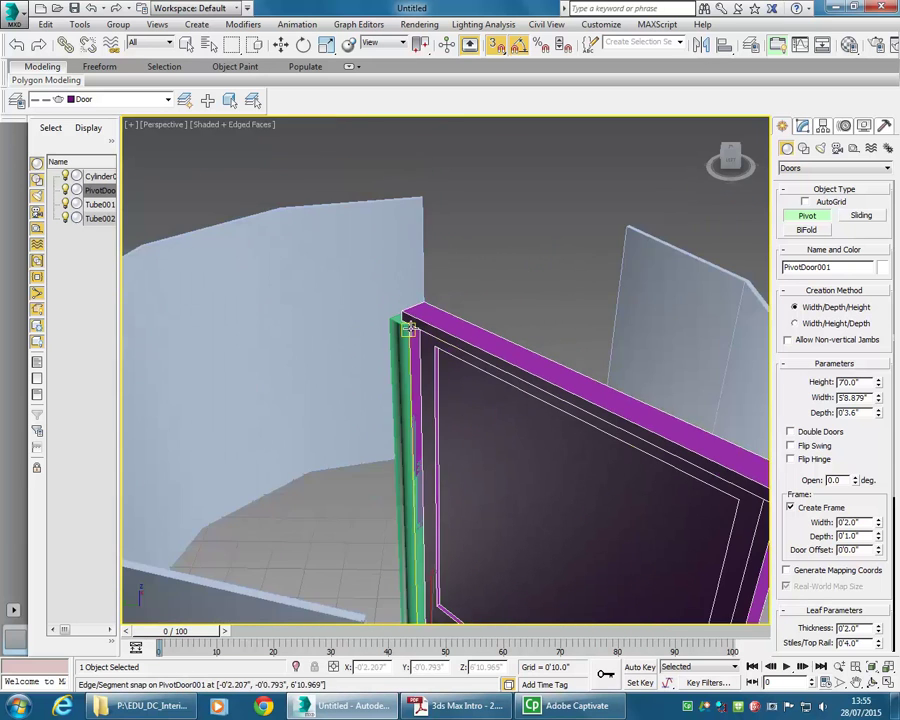
{"action": "scroll", "coordinate": [390, 295], "scroll_direction": "down", "scroll_amount": 5}
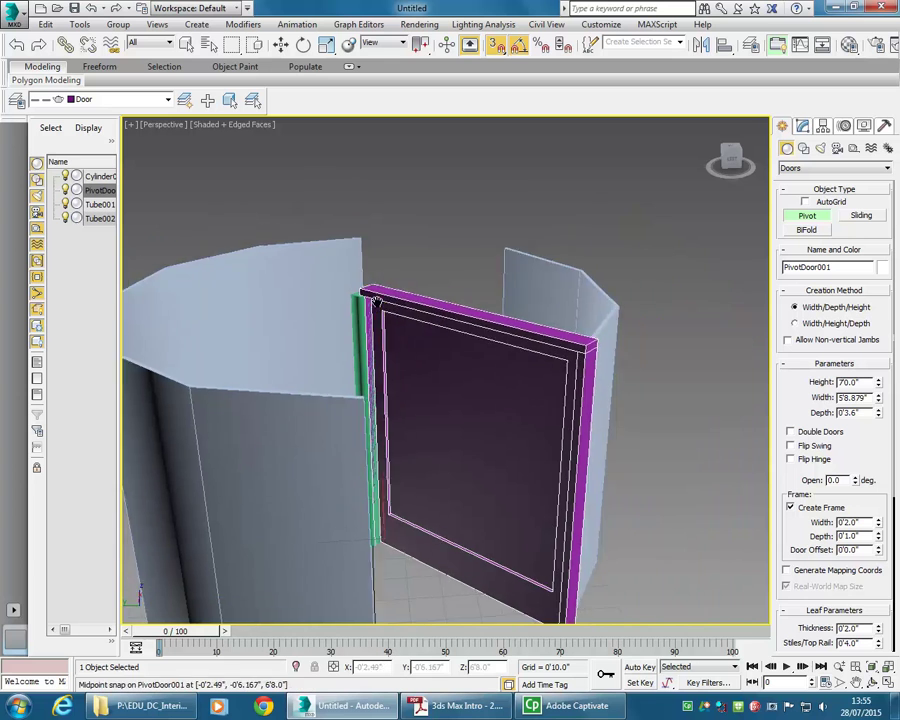
{"action": "middle_click_drag", "start_coordinate": [688, 431], "coordinate": [760, 464], "text": "alt"}
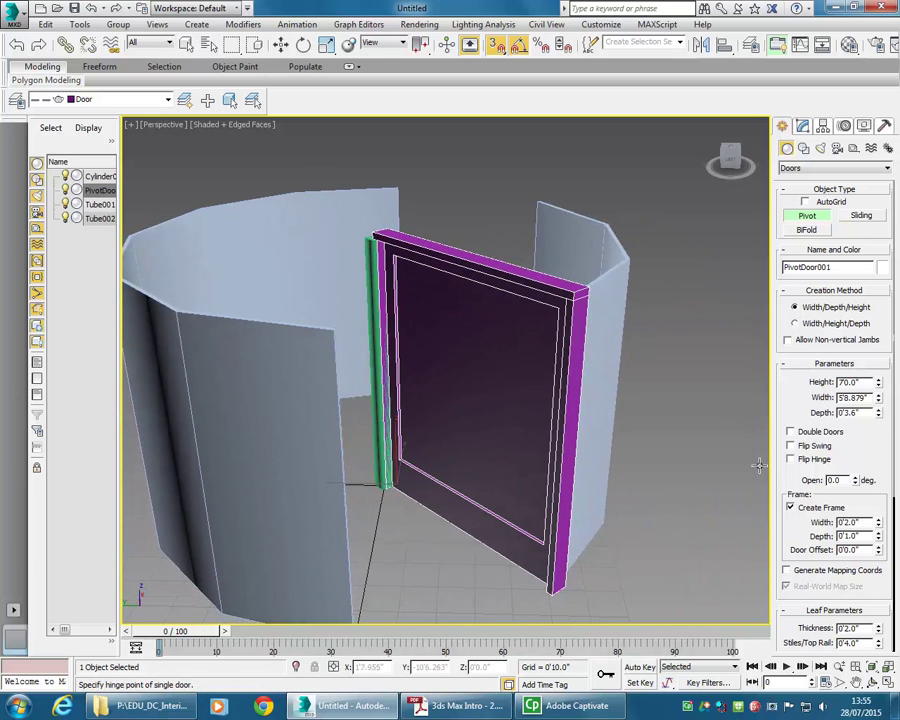
- Turn off frame creation for the pivot door and check how the door's top corner meets the cylinder
{"action": "left_click", "coordinate": [790, 508]}
{"action": "left_click", "coordinate": [790, 508]}
{"action": "left_click", "coordinate": [790, 508]}
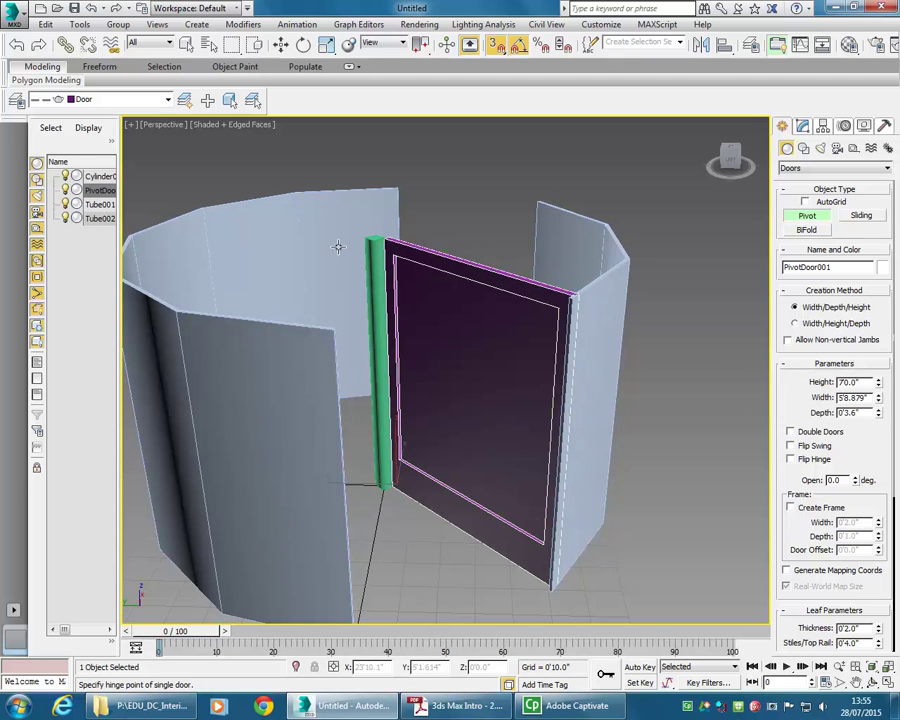
{"action": "scroll", "coordinate": [372, 247], "scroll_direction": "up", "scroll_amount": 5}
{"action": "scroll", "coordinate": [396, 400], "scroll_direction": "up", "scroll_amount": 4}
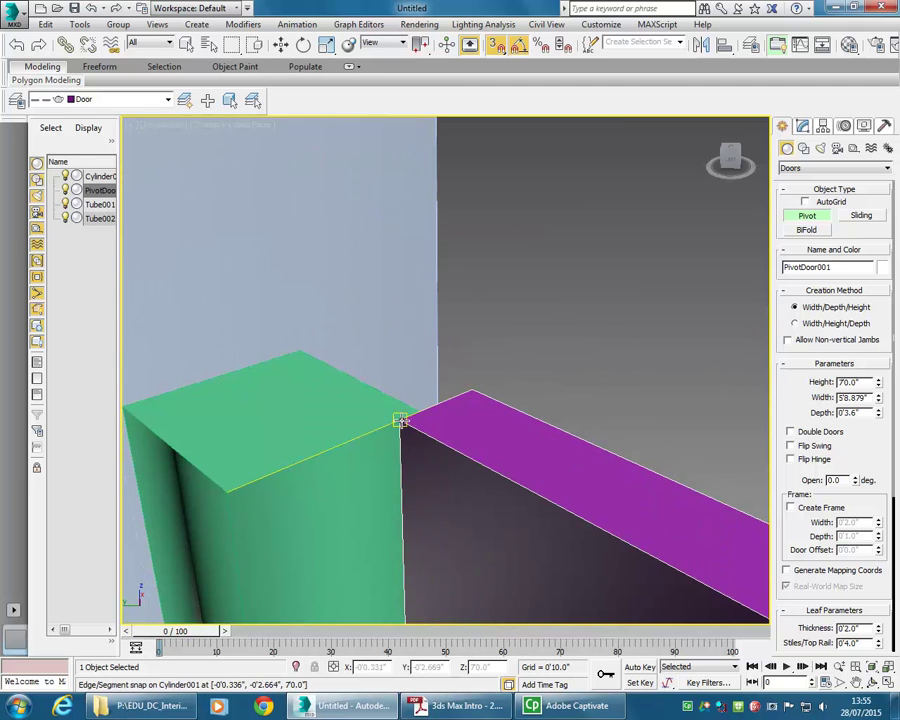
{"action": "scroll", "coordinate": [400, 420], "scroll_direction": "down", "scroll_amount": 9}
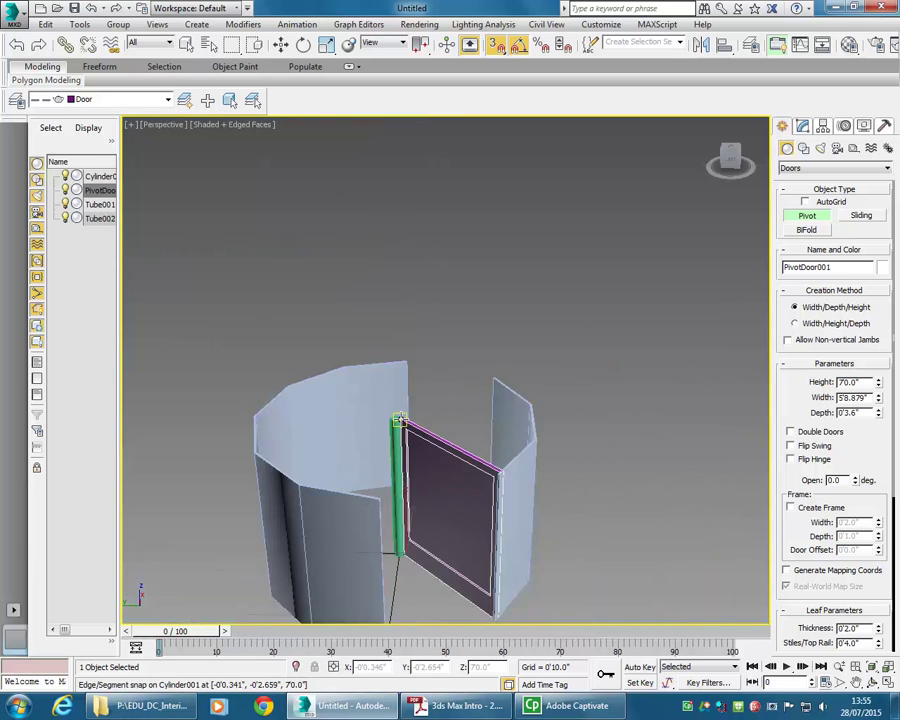
{"action": "scroll", "coordinate": [399, 402], "scroll_direction": "up", "scroll_amount": 3}
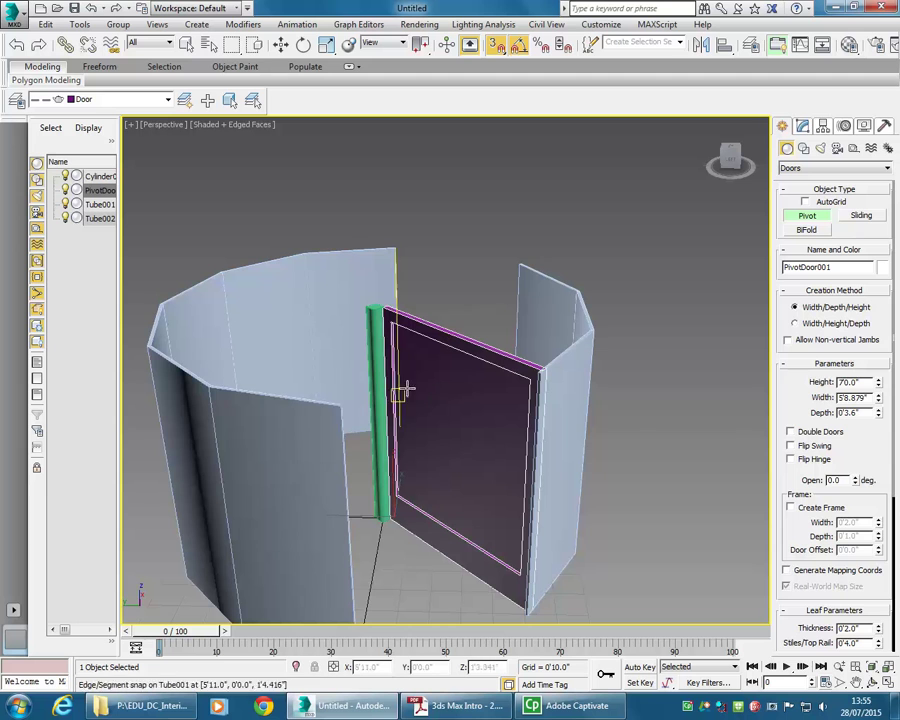
- Leave door creation, activate the Move tool for the pivot door and show all four viewports
{"action": "key", "text": "e"}
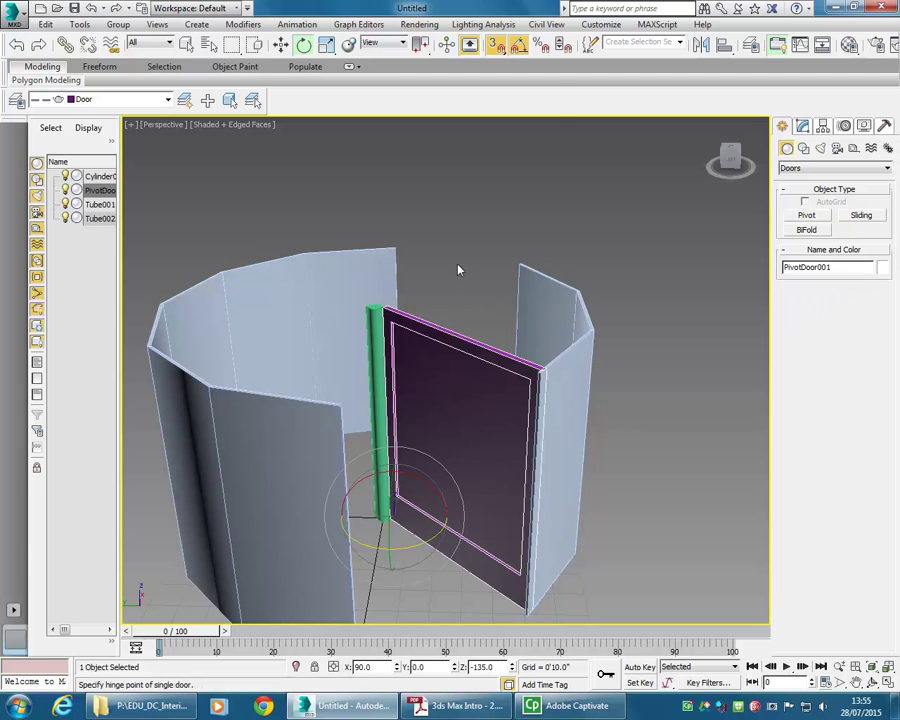
{"action": "right_click", "coordinate": [440, 238]}
{"action": "left_click", "coordinate": [455, 243]}
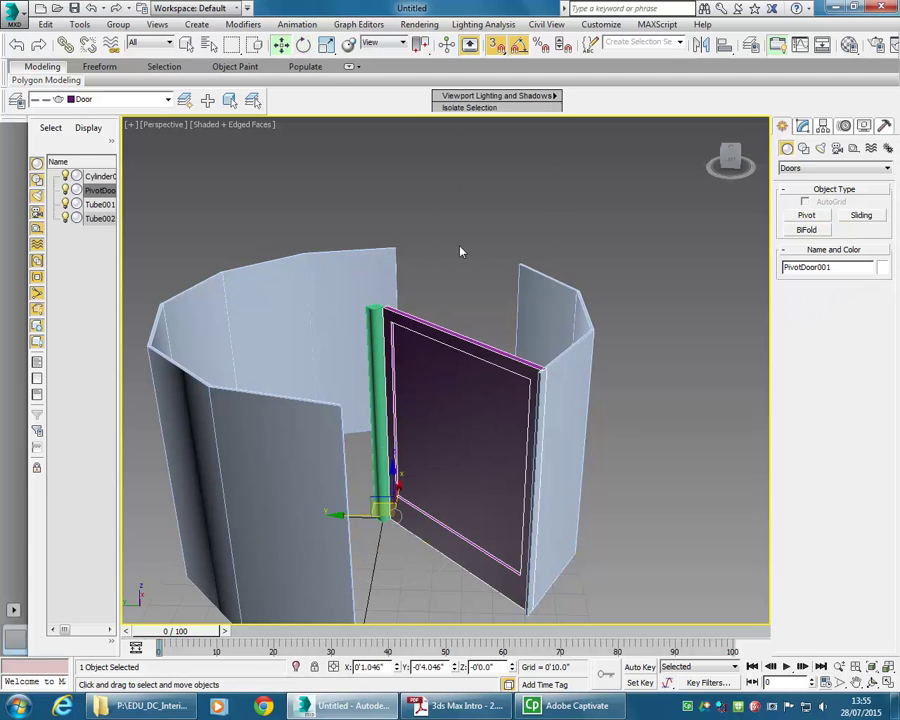
{"action": "scroll", "coordinate": [398, 450], "scroll_direction": "up", "scroll_amount": 5}
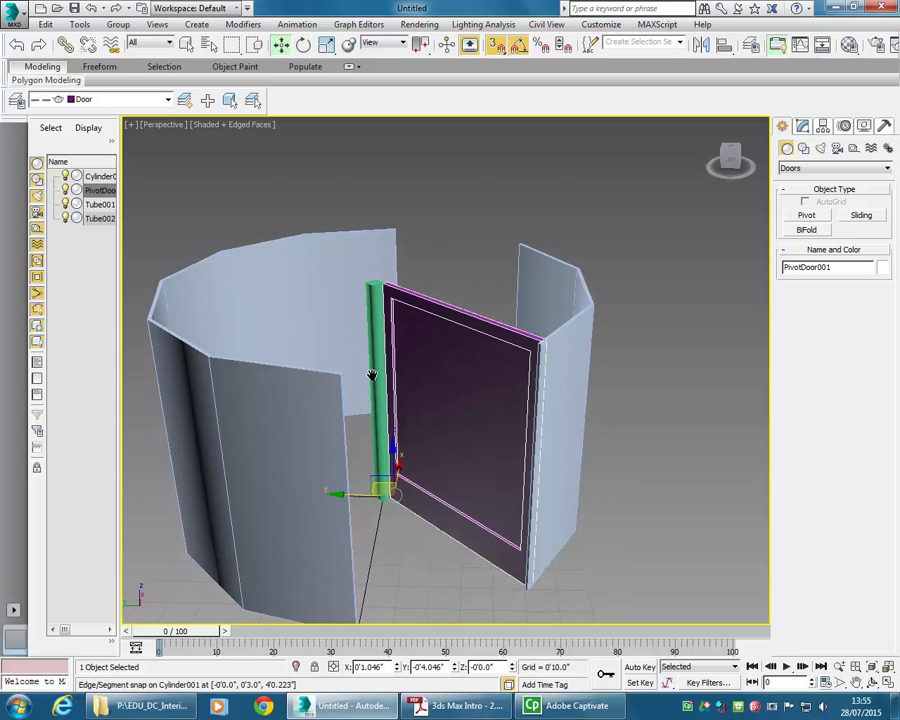
{"action": "scroll", "coordinate": [398, 450], "scroll_direction": "up", "scroll_amount": 6}
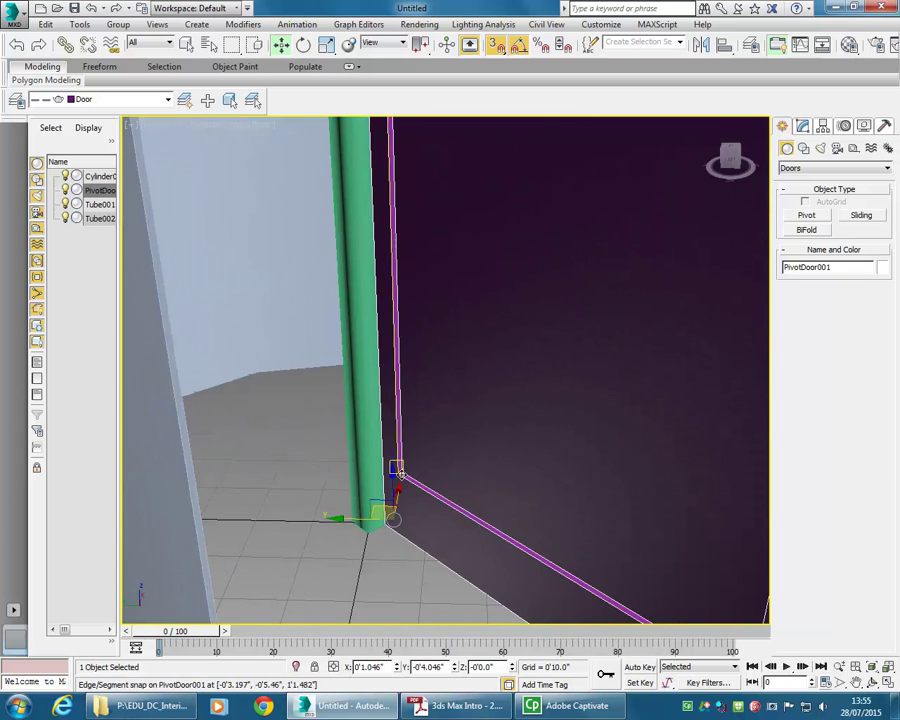
{"action": "scroll", "coordinate": [363, 548], "scroll_direction": "up", "scroll_amount": 4}
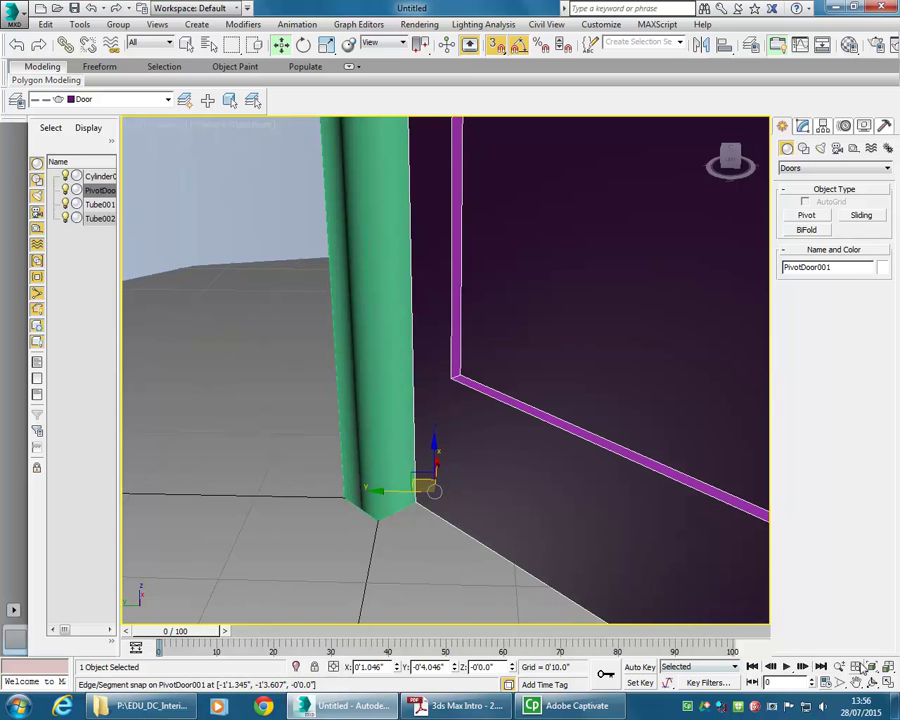
{"action": "left_click", "coordinate": [888, 683]}
- Using the Local coordinate system in the Top view, move the door along its Z axis to the cylinder face's middle, about X -0.8", Y -2.2"
{"action": "scroll", "coordinate": [255, 240], "scroll_direction": "up", "scroll_amount": 5}
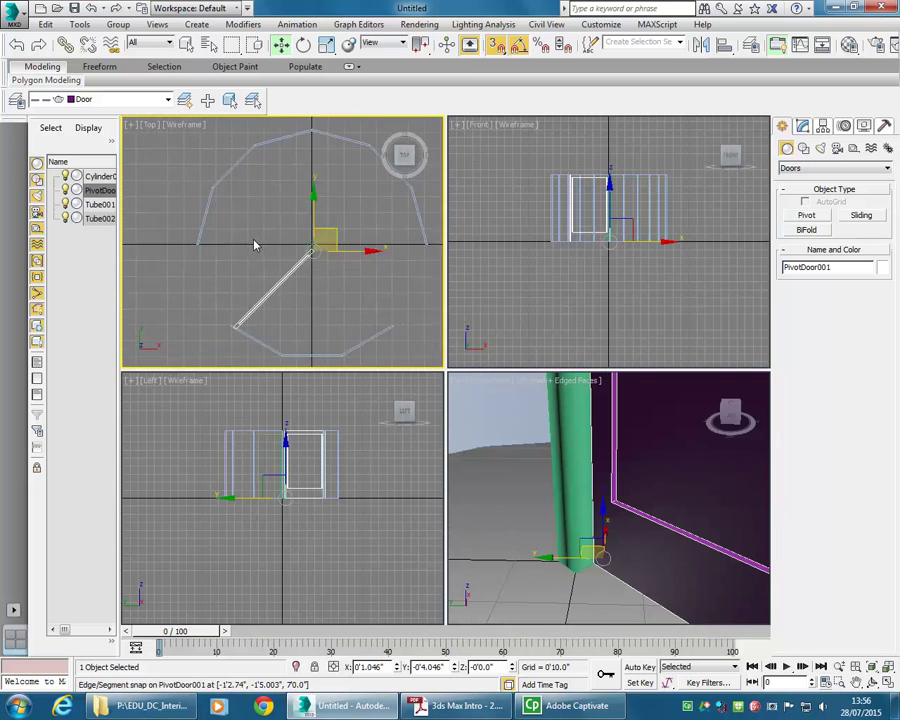
{"action": "scroll", "coordinate": [273, 233], "scroll_direction": "up", "scroll_amount": 3}
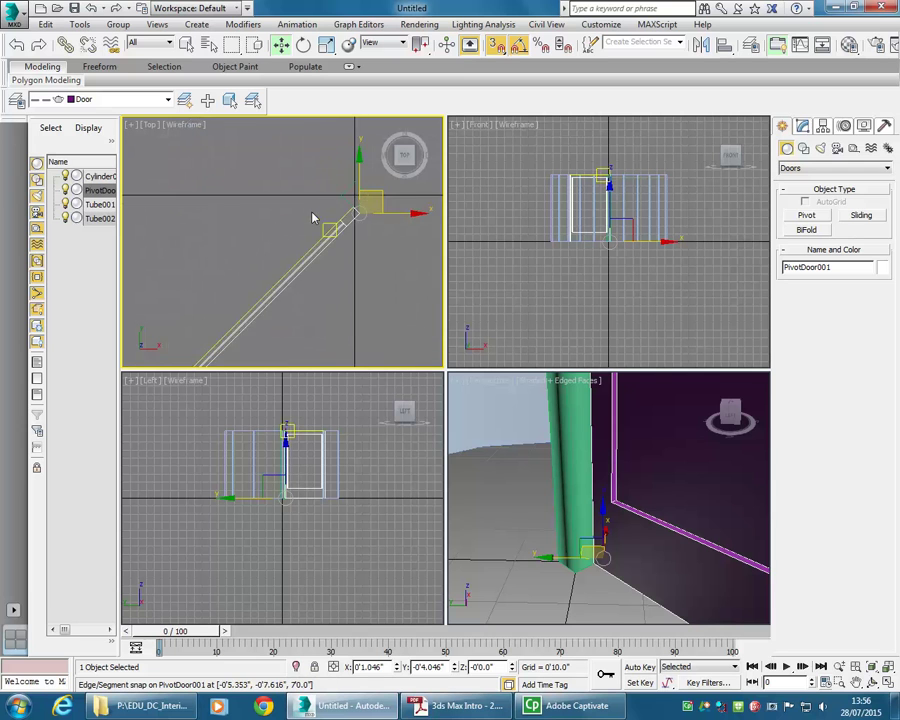
{"action": "scroll", "coordinate": [288, 208], "scroll_direction": "up", "scroll_amount": 4}
{"action": "middle_click_drag", "start_coordinate": [293, 257], "coordinate": [267, 269]}
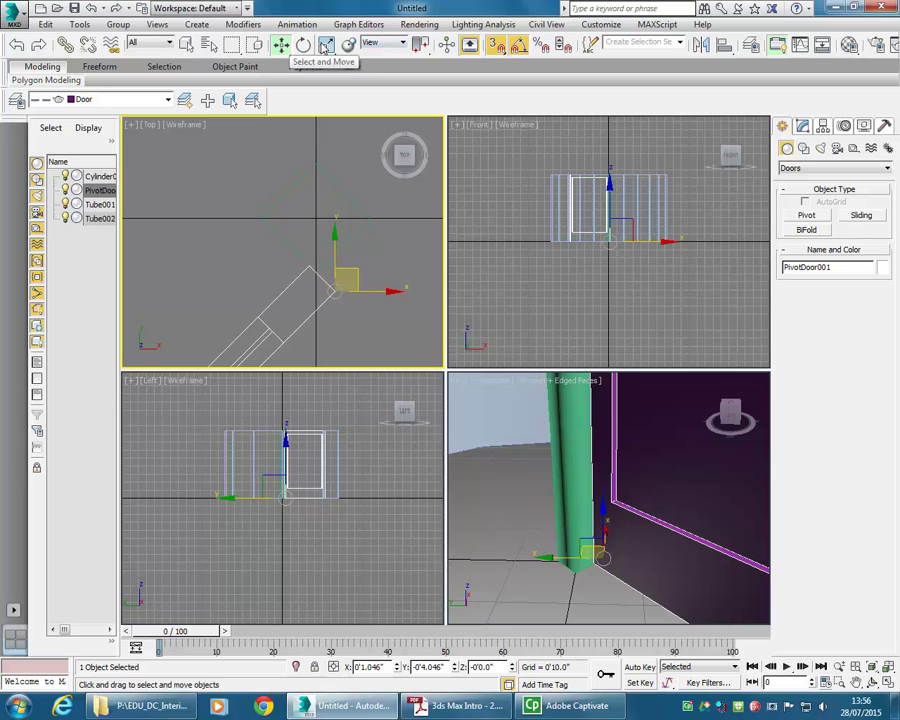
{"action": "left_click", "coordinate": [419, 45]}
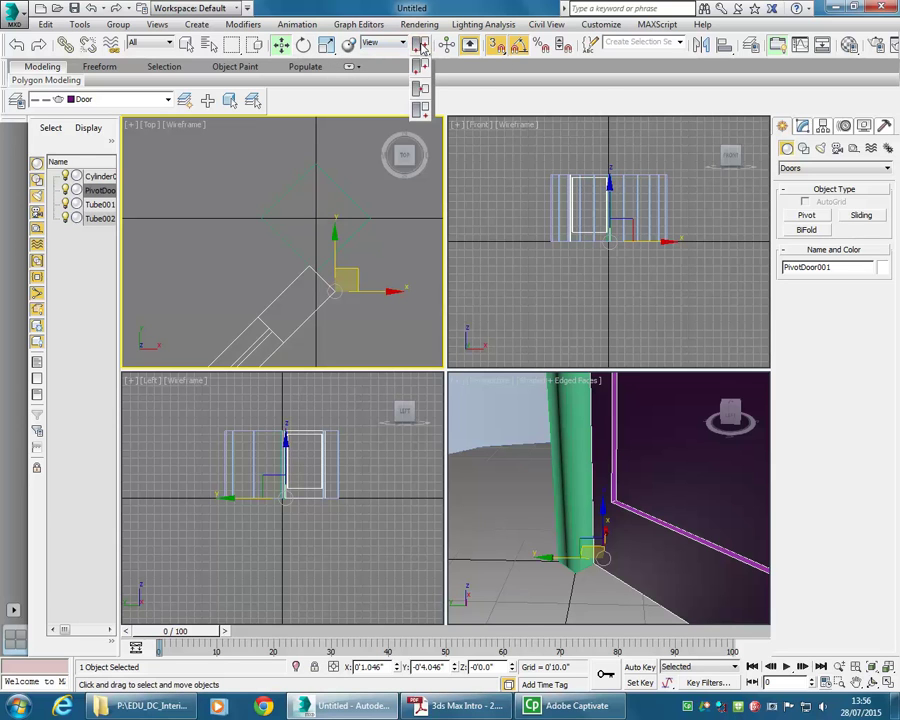
{"action": "left_click", "coordinate": [392, 45]}
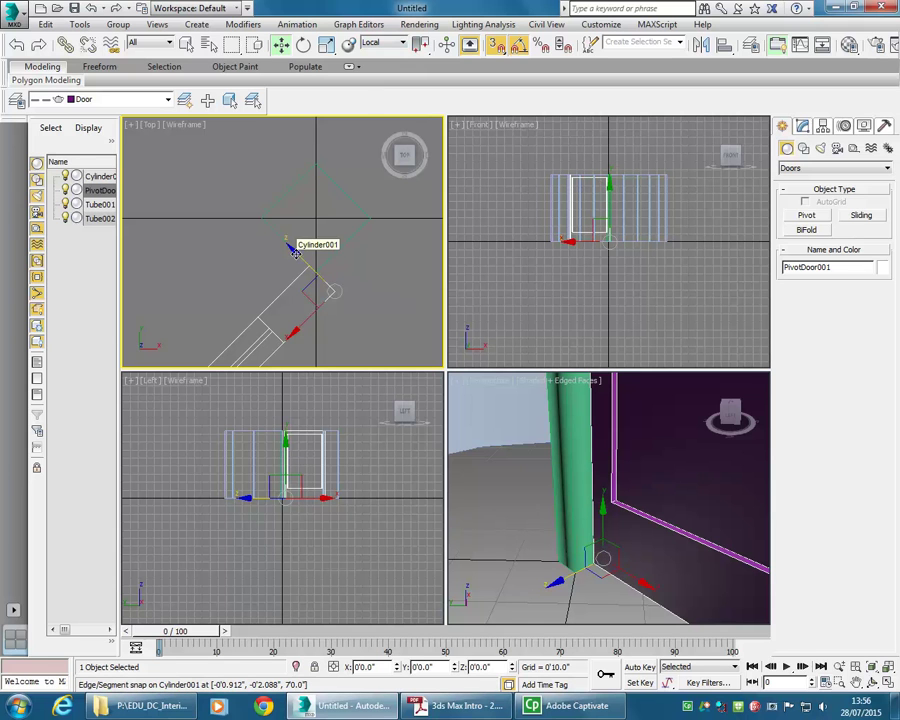
{"action": "left_click_drag", "start_coordinate": [295, 252], "coordinate": [281, 318]}
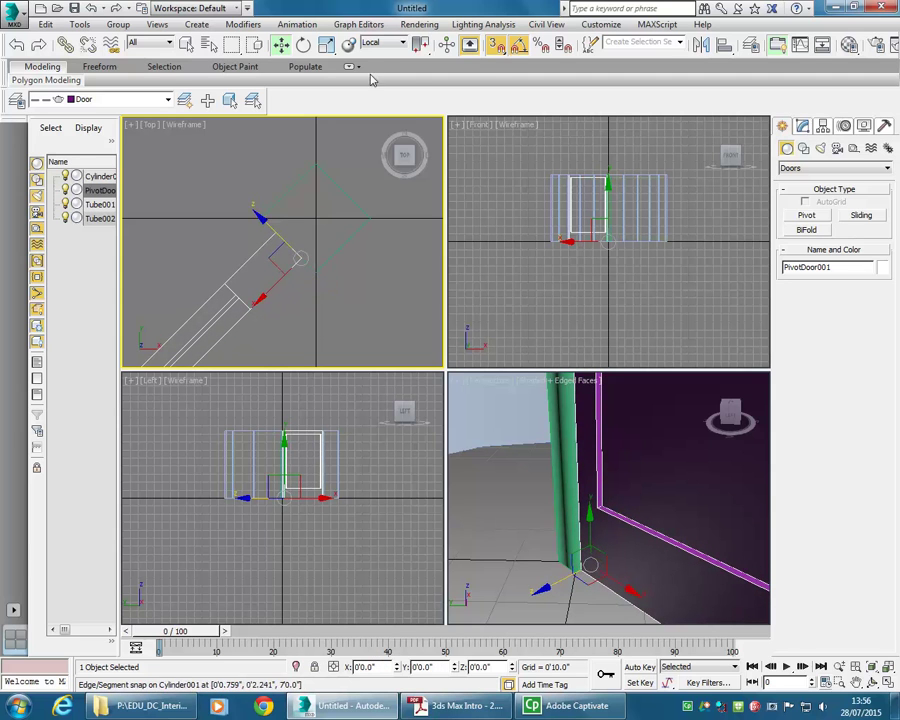
- Set the reference coordinate system to Screen and review the door between cylinder and enclosure in the Perspective view
{"action": "left_click", "coordinate": [383, 45]}
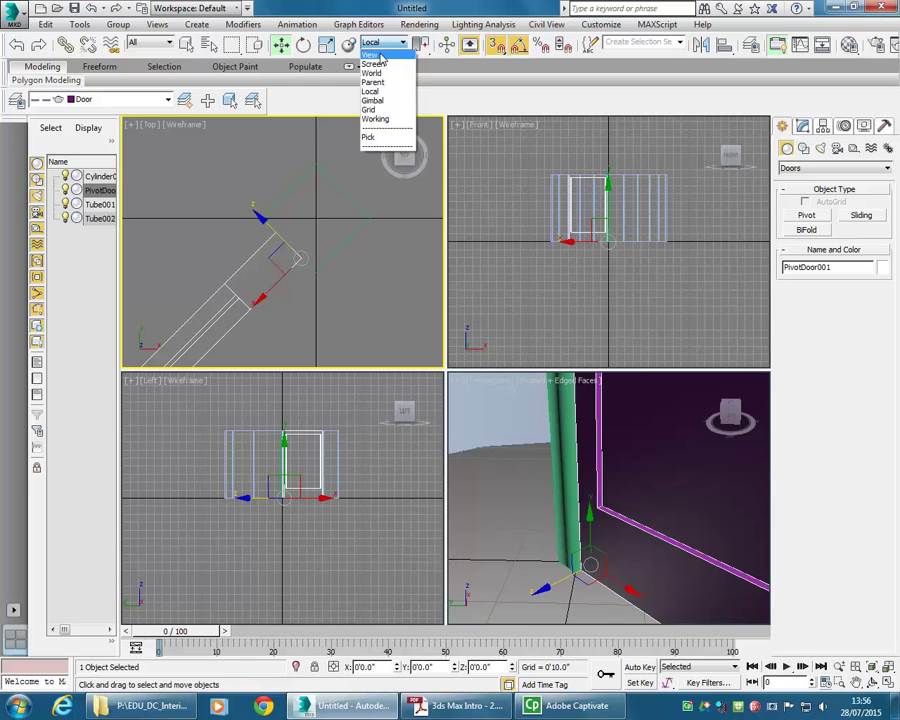
{"action": "left_click", "coordinate": [373, 64]}
{"action": "left_click_drag", "start_coordinate": [221, 200], "coordinate": [271, 226]}
{"action": "right_click", "coordinate": [548, 476]}
{"action": "scroll", "coordinate": [548, 476], "scroll_direction": "down", "scroll_amount": 4}
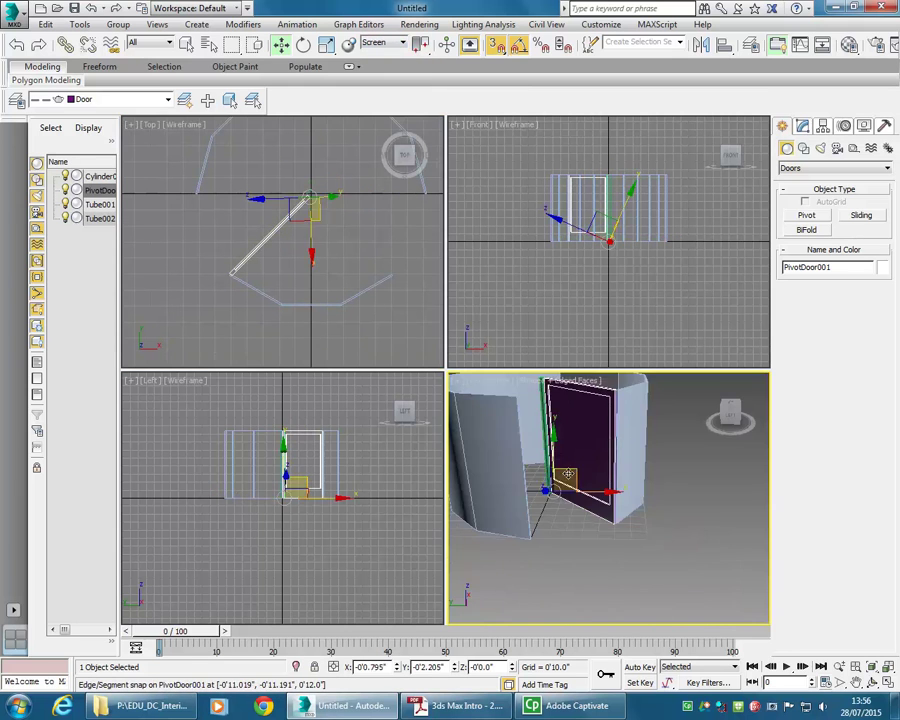
{"action": "scroll", "coordinate": [567, 475], "scroll_direction": "down", "scroll_amount": 3}
{"action": "left_click_drag", "start_coordinate": [567, 475], "coordinate": [553, 447]}
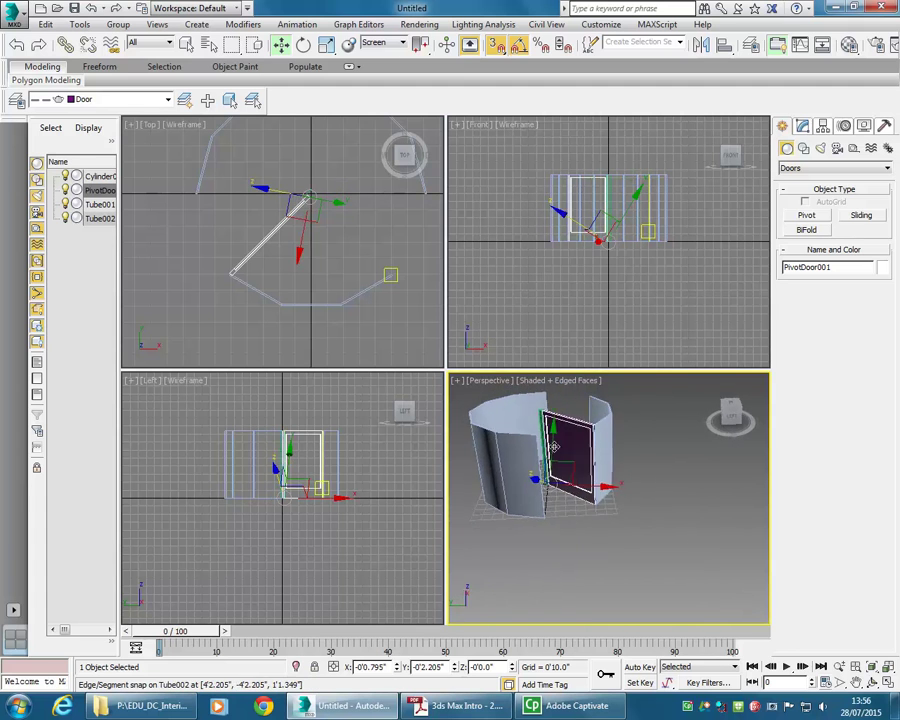
{"action": "scroll", "coordinate": [553, 447], "scroll_direction": "up", "scroll_amount": 6}
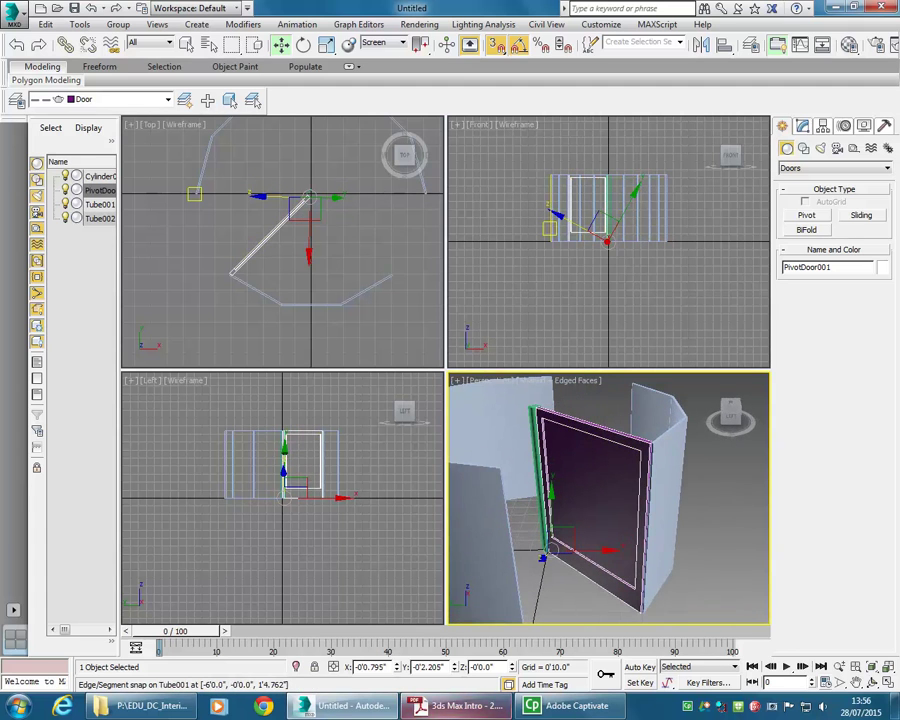
- Switch to the PDF tutorial in Adobe Acrobat Pro and read the sections on adjusting the door parameters and rotating the enclosure
{"action": "key", "text": "alt+Tab"}
{"action": "scroll", "coordinate": [438, 396], "scroll_direction": "down", "scroll_amount": 15}
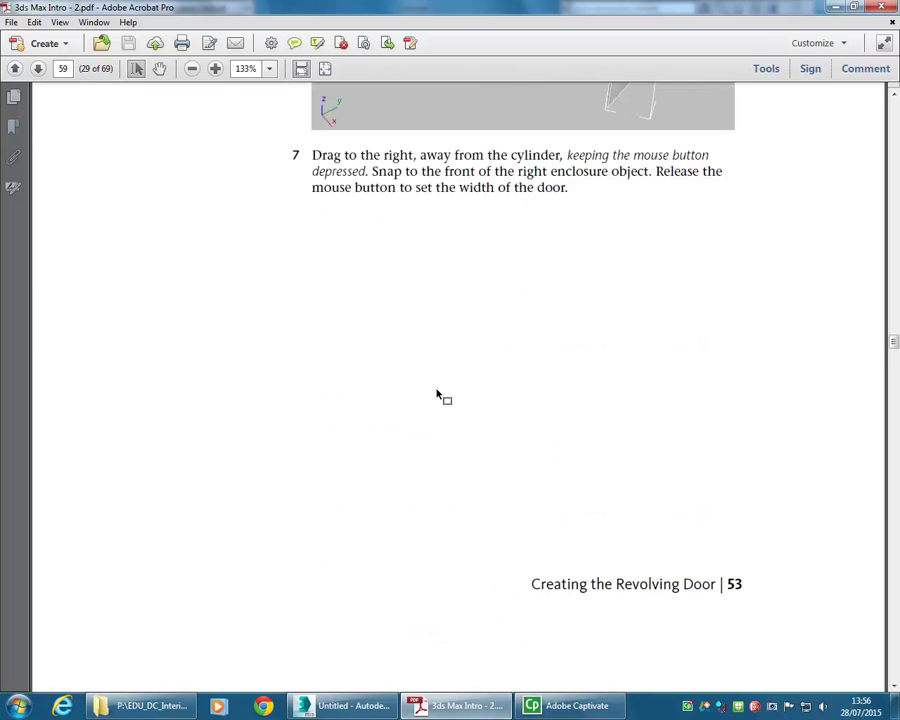
{"action": "scroll", "coordinate": [437, 390], "scroll_direction": "down", "scroll_amount": 12}
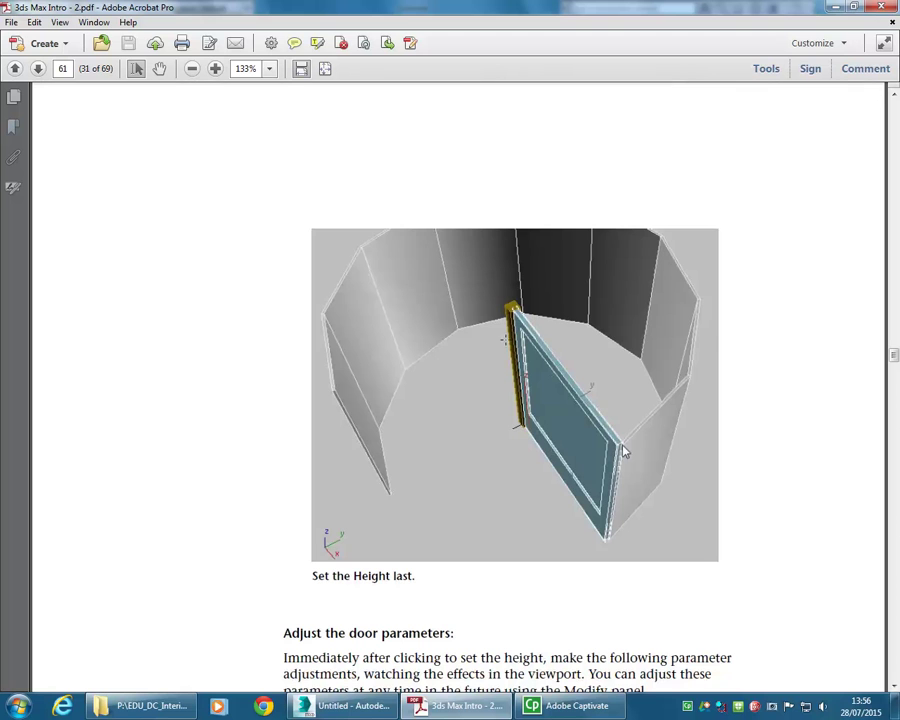
{"action": "scroll", "coordinate": [484, 354], "scroll_direction": "down", "scroll_amount": 5}
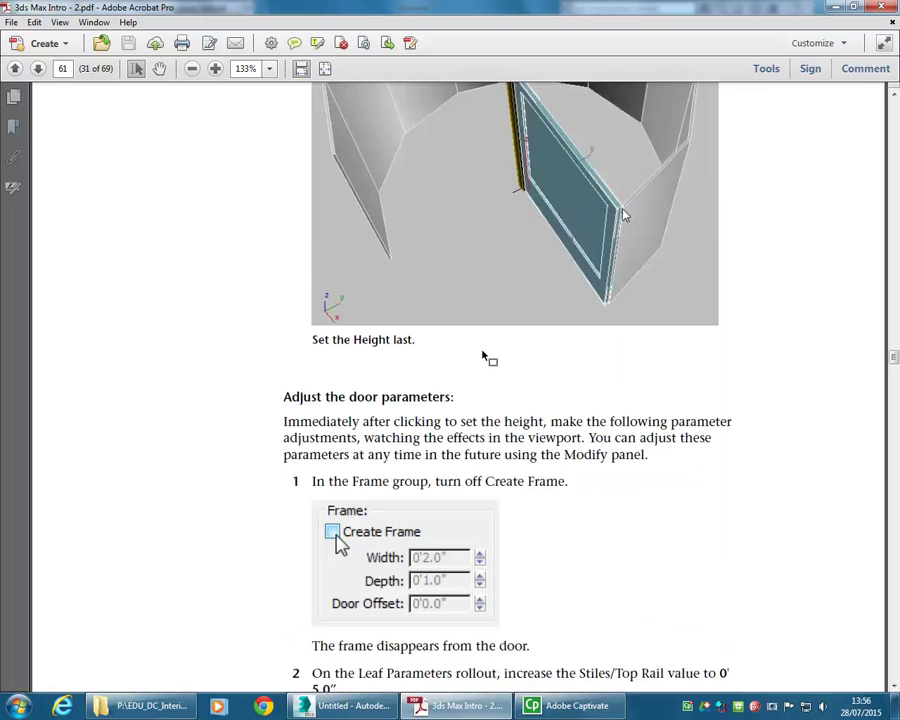
{"action": "scroll", "coordinate": [310, 420], "scroll_direction": "down", "scroll_amount": 10}
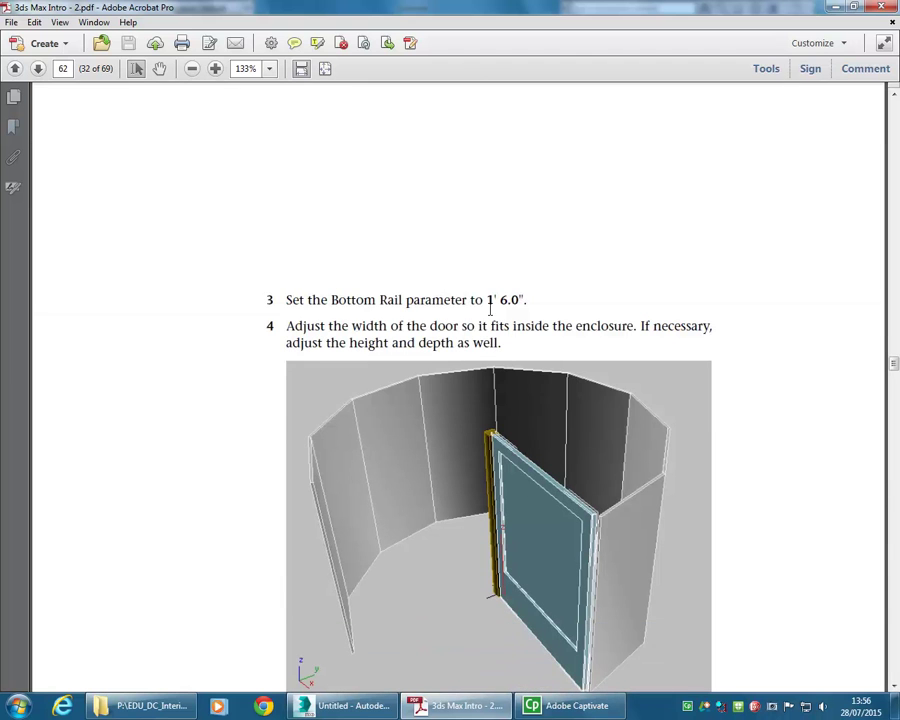
{"action": "scroll", "coordinate": [456, 321], "scroll_direction": "down", "scroll_amount": 15}
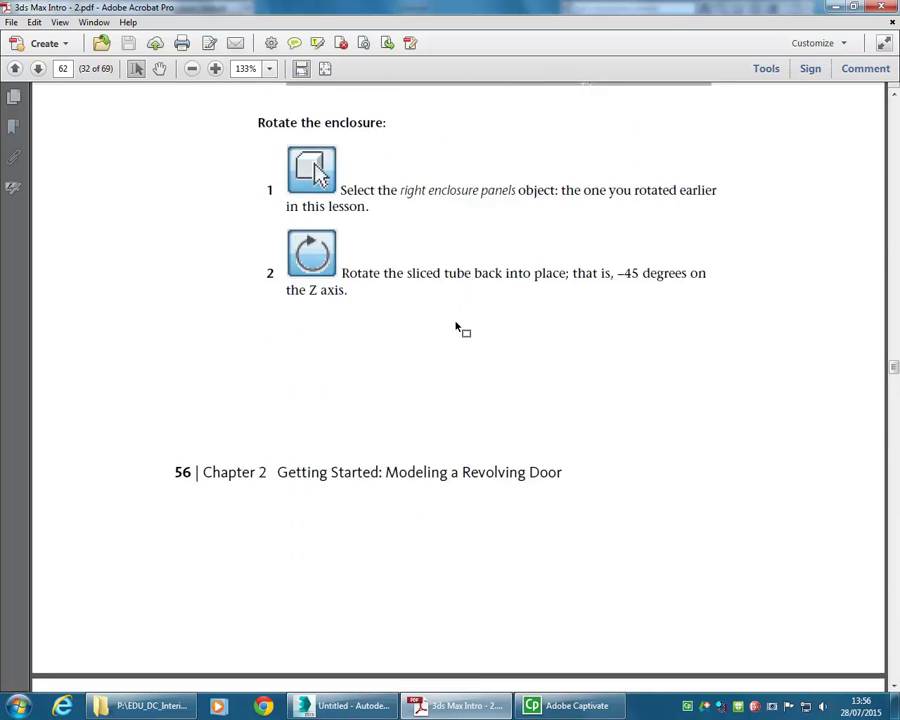
{"action": "scroll", "coordinate": [456, 326], "scroll_direction": "down", "scroll_amount": 3}
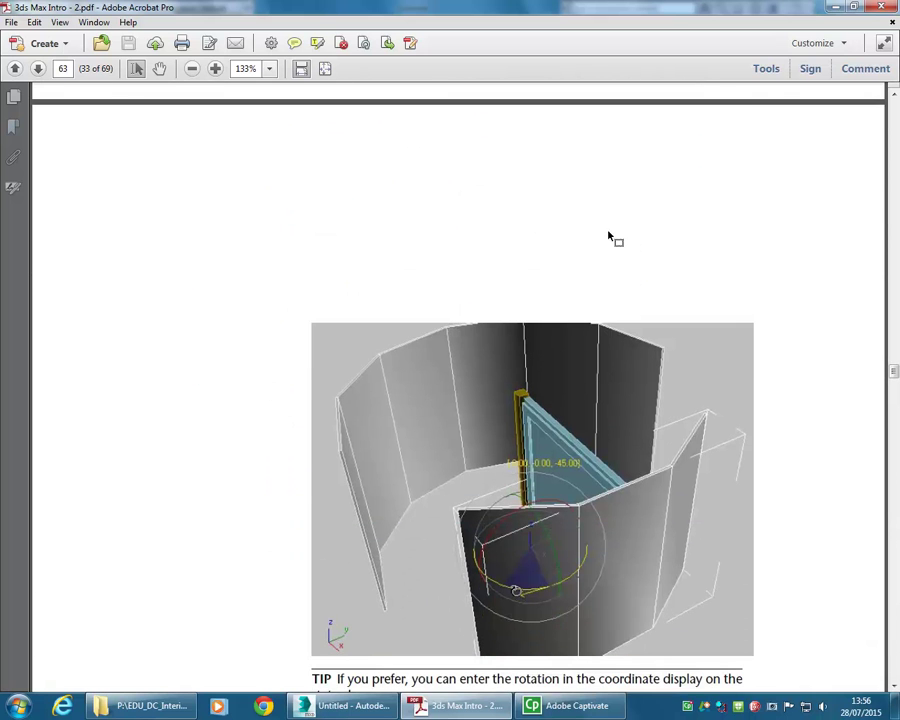
- Back in 3ds Max, set the pivot door's leaf thickness to 3.26", stiles/top rail to 7.72" and bottom rail to 2'3"
{"action": "key", "text": "alt+Tab"}
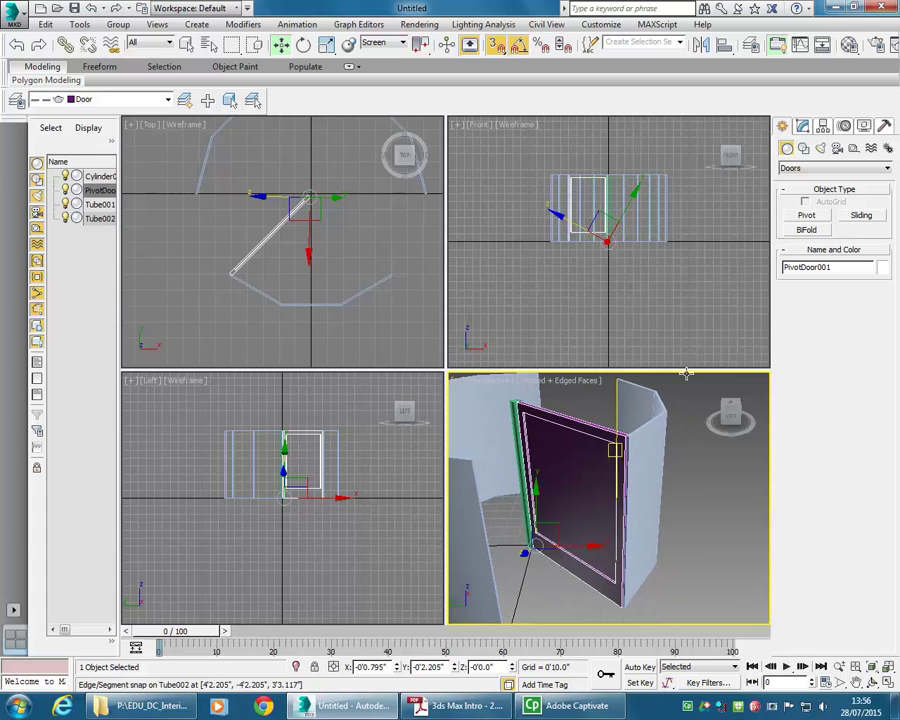
{"action": "left_click", "coordinate": [803, 127]}
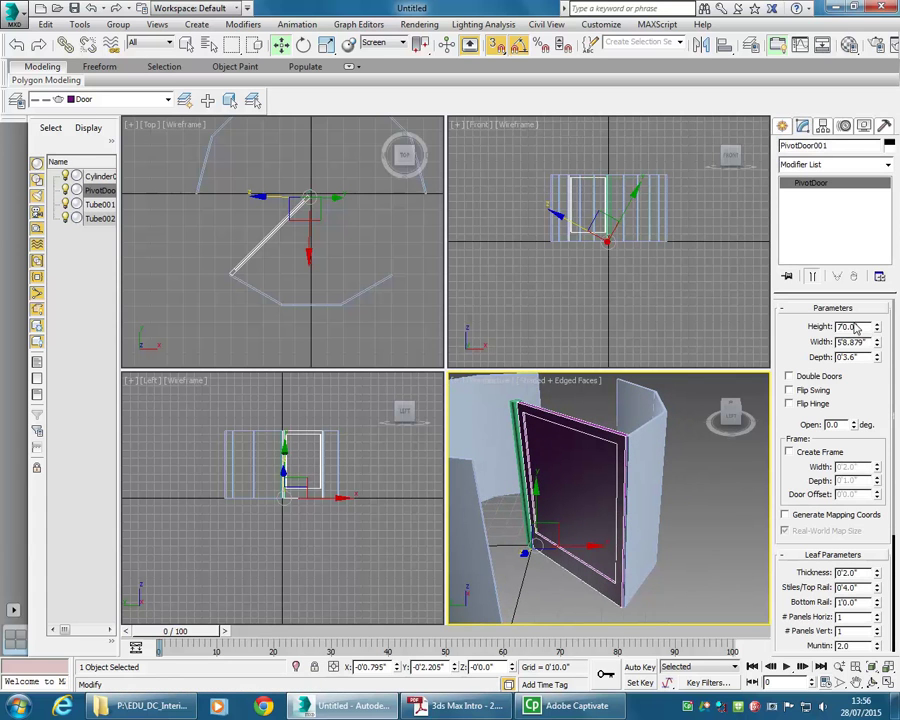
{"action": "left_click_drag", "start_coordinate": [797, 573], "coordinate": [870, 439]}
{"action": "left_click_drag", "start_coordinate": [882, 527], "coordinate": [877, 470]}
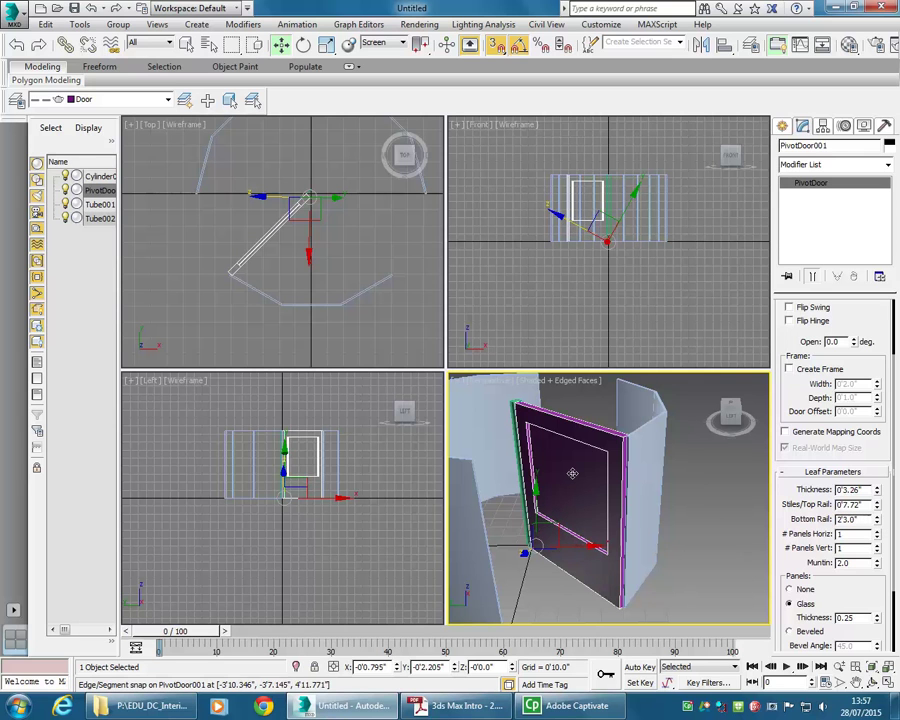
- Undo the last changes to the pivot door's leaf thickness, stiles/top rail and bottom rail
{"action": "left_click", "coordinate": [92, 8]}
{"action": "left_click", "coordinate": [92, 8]}
{"action": "left_click", "coordinate": [92, 8]}
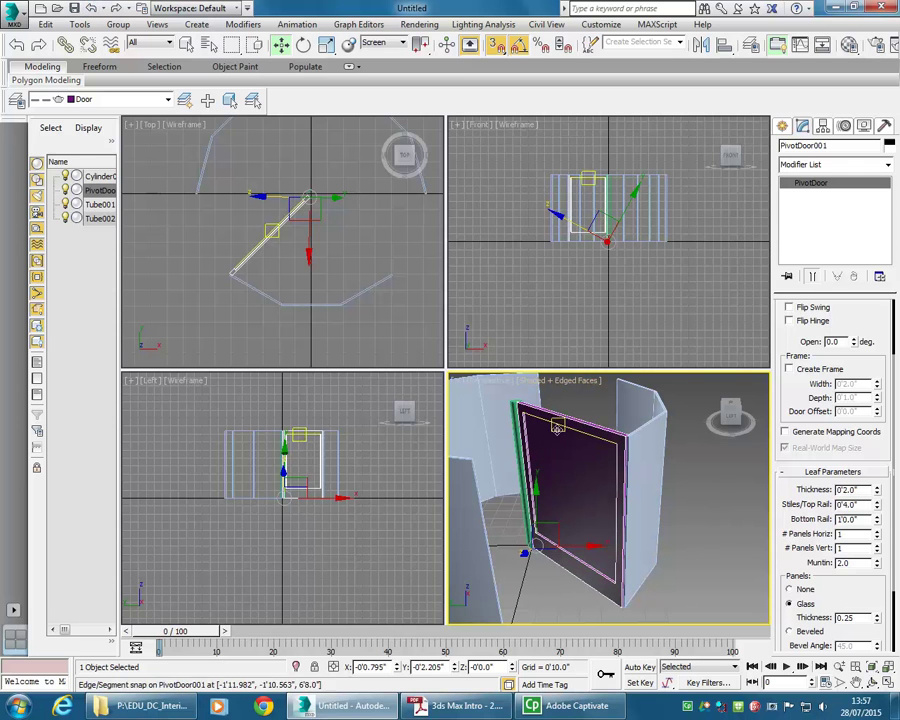
- Switch to the PDF tutorial in Adobe Acrobat Pro and read how to rotate the enclosure and fit the door's width inside it
{"action": "key", "text": "alt+Tab"}
{"action": "scroll", "coordinate": [386, 331], "scroll_direction": "up", "scroll_amount": 2, "text": "ctrl"}
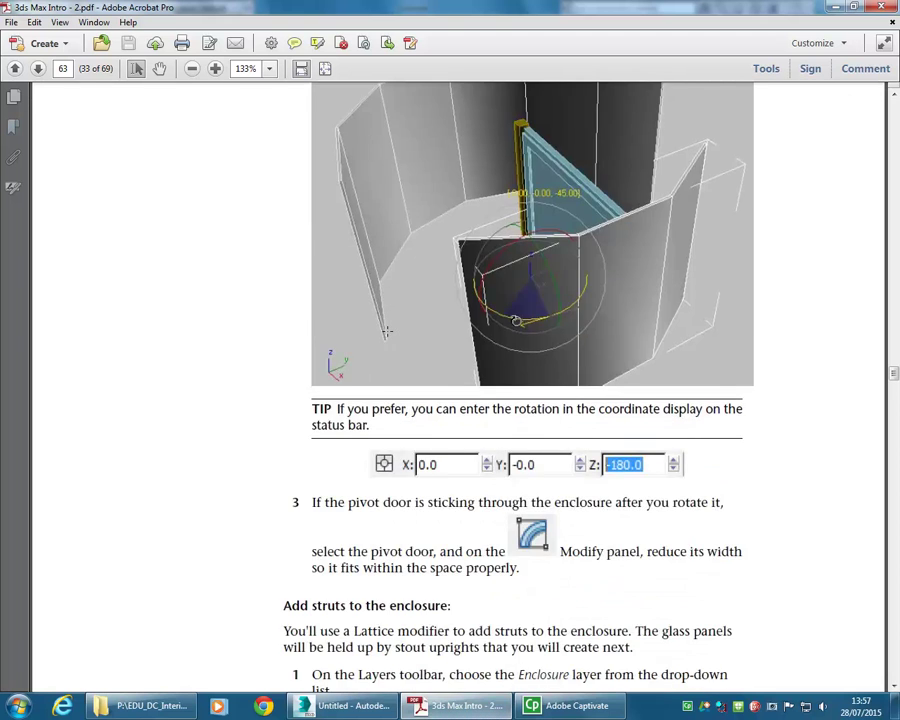
{"action": "scroll", "coordinate": [386, 331], "scroll_direction": "down", "scroll_amount": 3}
{"action": "scroll", "coordinate": [386, 331], "scroll_direction": "up", "scroll_amount": 4}
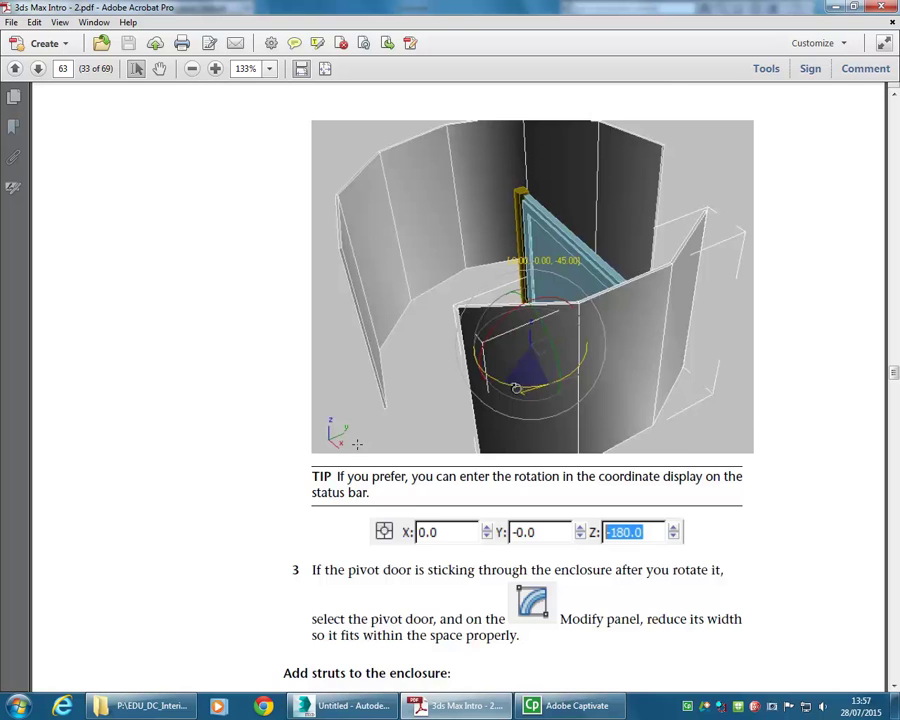
{"action": "scroll", "coordinate": [387, 392], "scroll_direction": "down", "scroll_amount": 3}
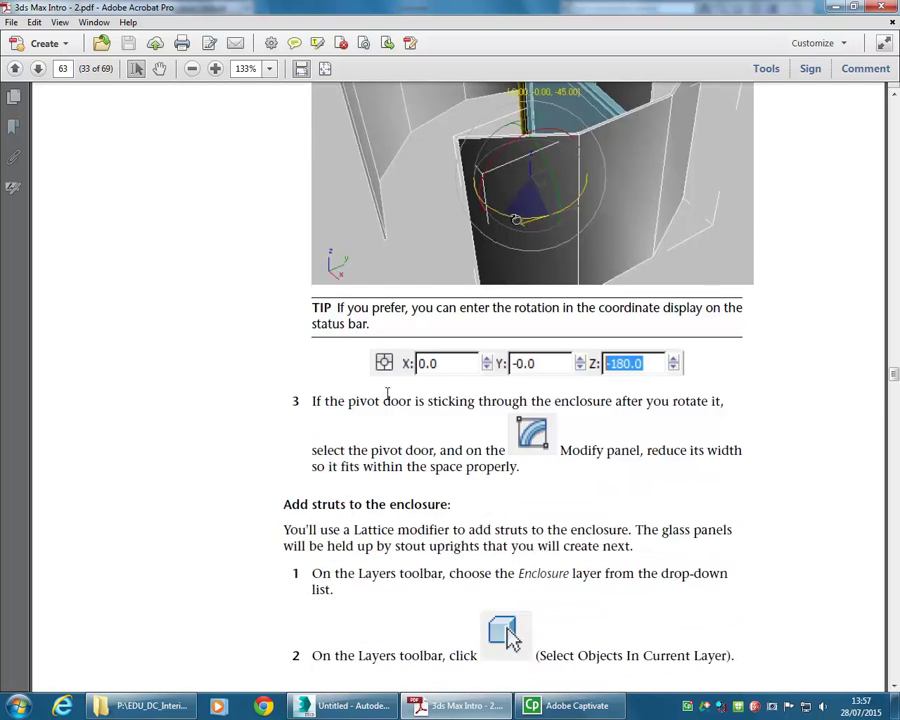
{"action": "scroll", "coordinate": [387, 393], "scroll_direction": "up", "scroll_amount": 15}
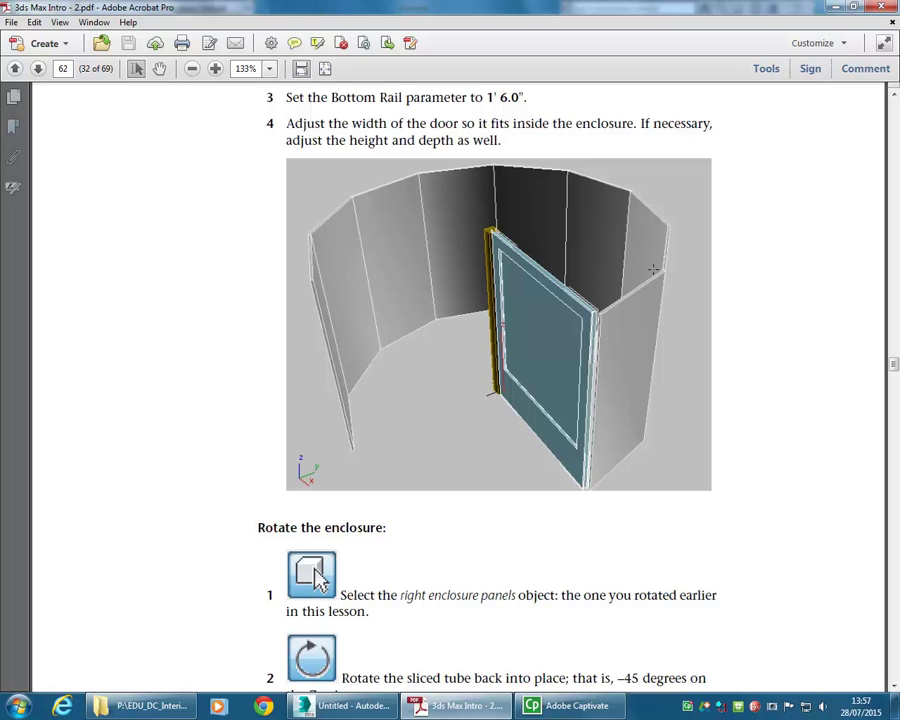
- Back in 3ds Max, activate Rotate and select the three-sided enclosure tube, pivot door and cylinder together in the Top view
{"action": "key", "text": "alt+Tab"}
{"action": "right_click", "coordinate": [516, 301]}
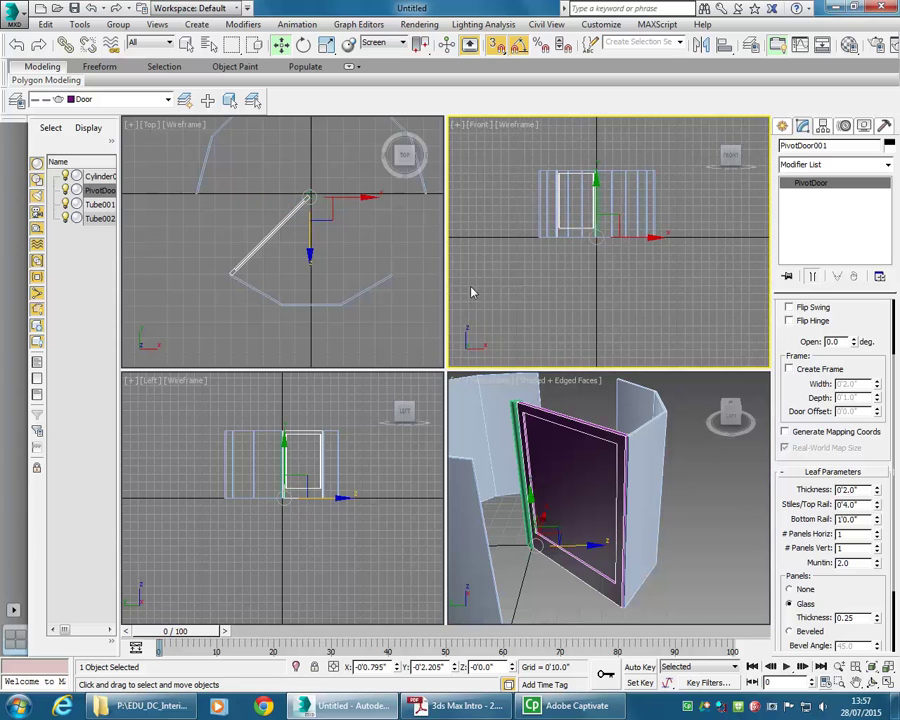
{"action": "left_click", "coordinate": [300, 304]}
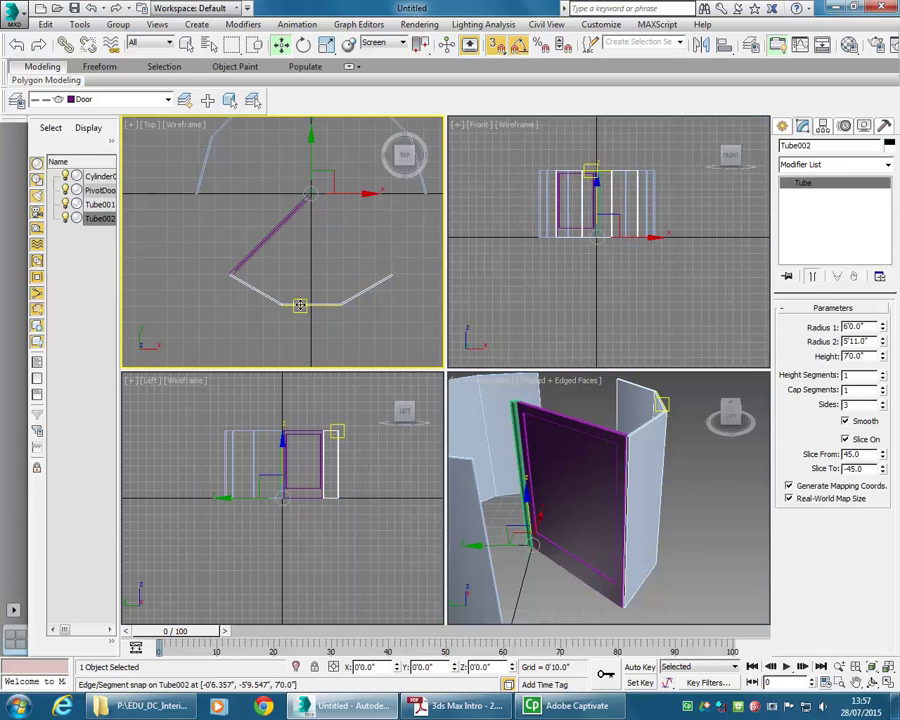
{"action": "right_click", "coordinate": [336, 260]}
{"action": "left_click", "coordinate": [352, 283]}
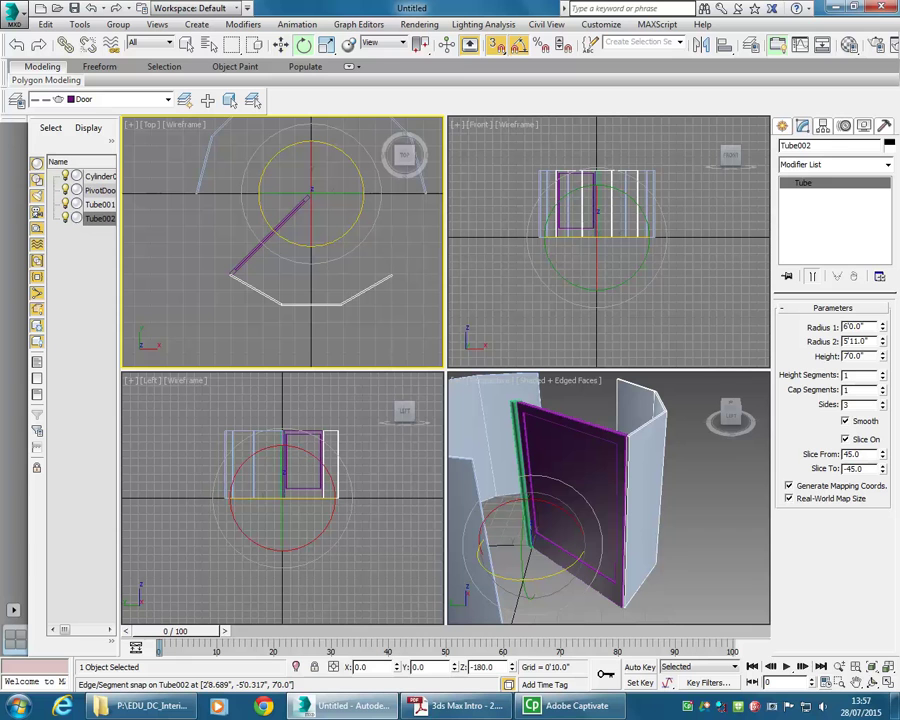
{"action": "left_click_drag", "start_coordinate": [295, 333], "coordinate": [215, 252]}
{"action": "left_click_drag", "start_coordinate": [348, 233], "coordinate": [372, 277], "text": "ctrl"}
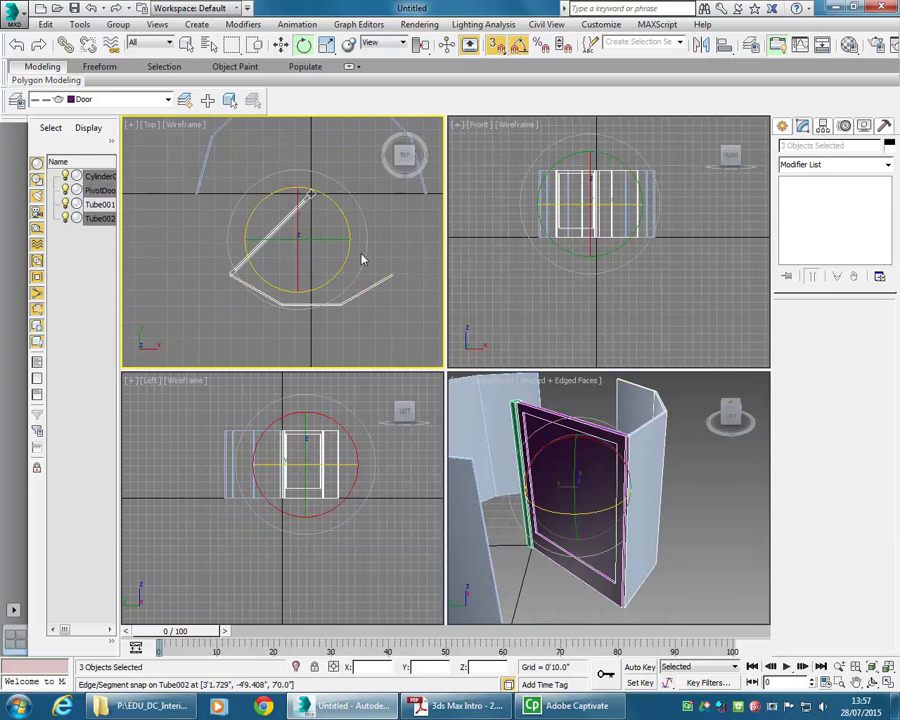
- Using World coordinates and the transform coordinate center, rotate the selected tube, door and cylinder 45 degrees about Z
{"action": "left_click", "coordinate": [380, 44]}
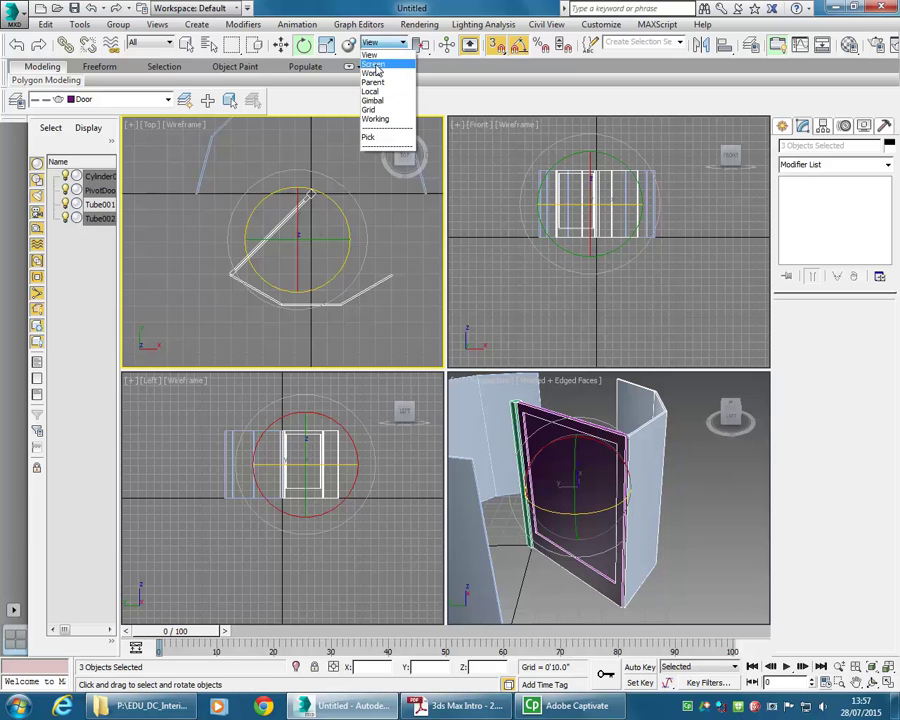
{"action": "left_click", "coordinate": [372, 73]}
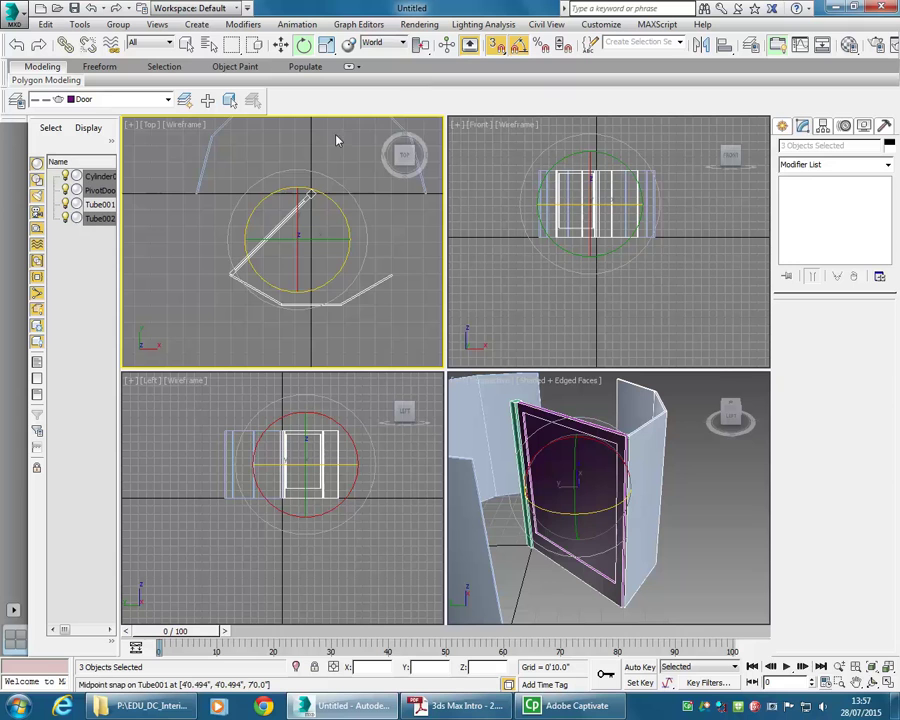
{"action": "left_click_drag", "start_coordinate": [415, 47], "coordinate": [420, 110]}
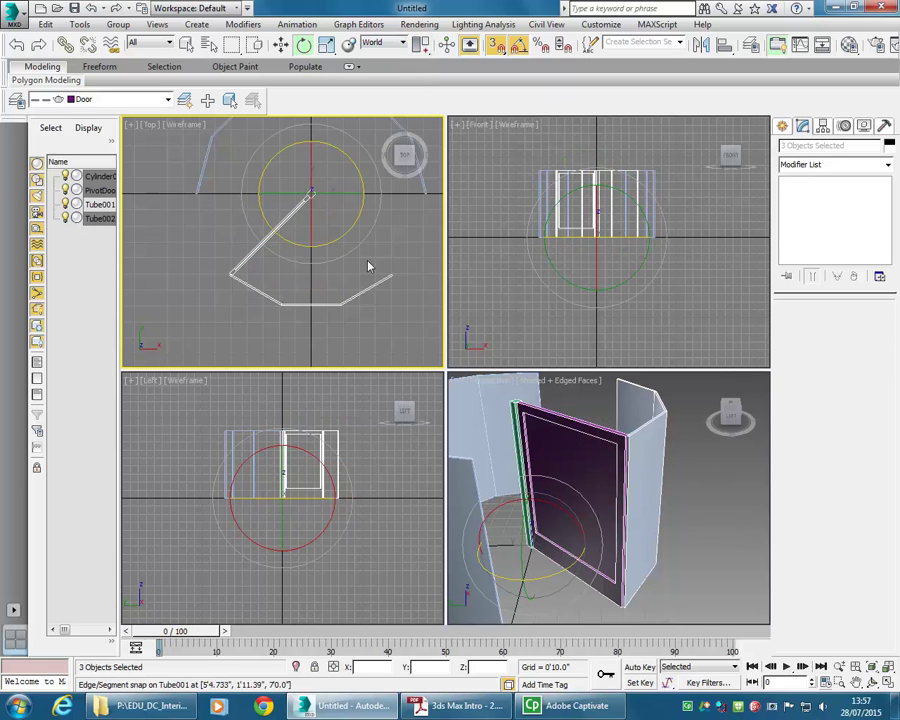
{"action": "left_click_drag", "start_coordinate": [352, 222], "coordinate": [376, 209]}
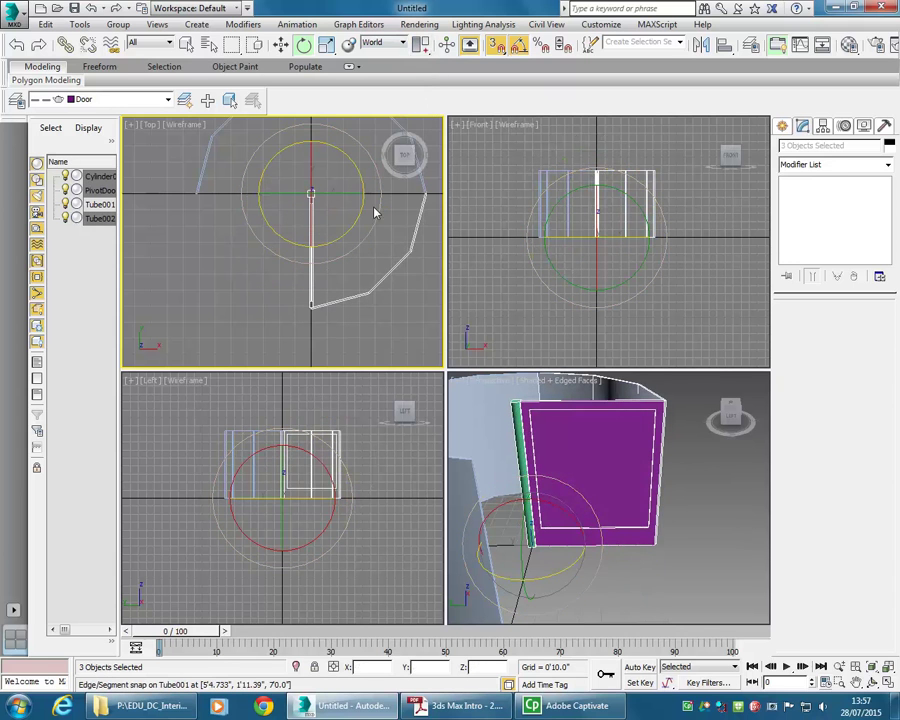
- Select only the three-sided enclosure tube and rotate it back -45 degrees about Z, to a Z rotation of -180
{"action": "middle_click_drag", "start_coordinate": [566, 486], "coordinate": [590, 490], "text": "alt"}
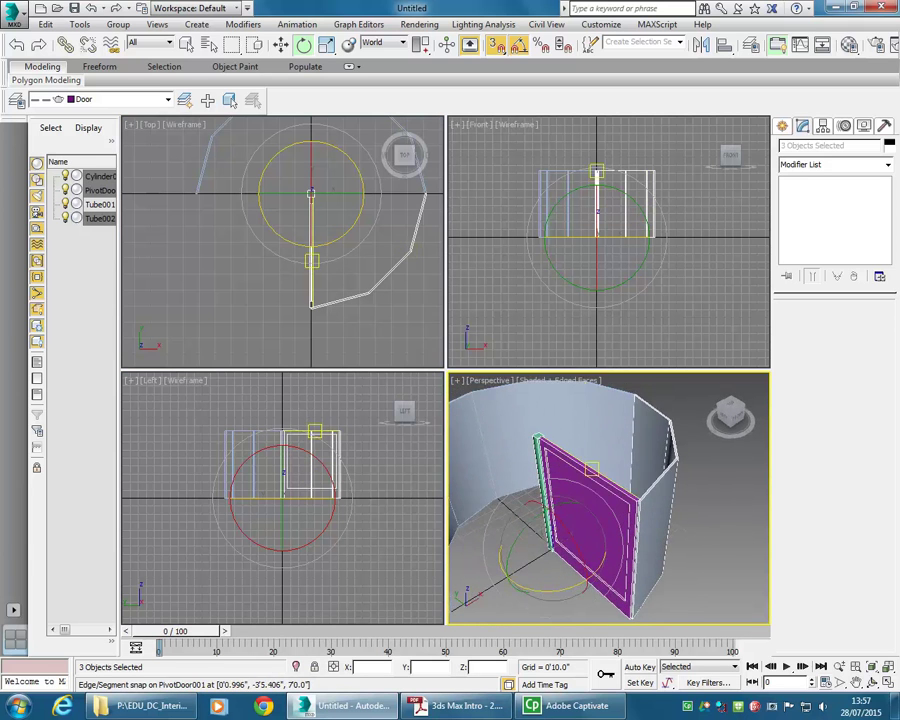
{"action": "scroll", "coordinate": [620, 475], "scroll_direction": "up", "scroll_amount": 3}
{"action": "middle_click_drag", "start_coordinate": [642, 461], "coordinate": [679, 427], "text": "alt"}
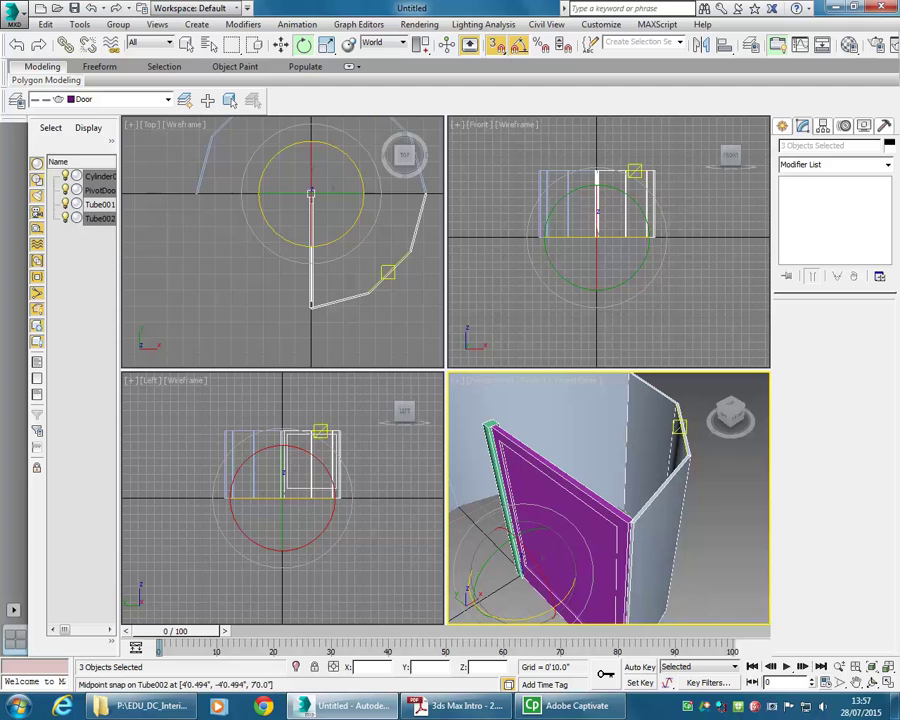
{"action": "left_click", "coordinate": [703, 498]}
{"action": "scroll", "coordinate": [695, 504], "scroll_direction": "down", "scroll_amount": 3}
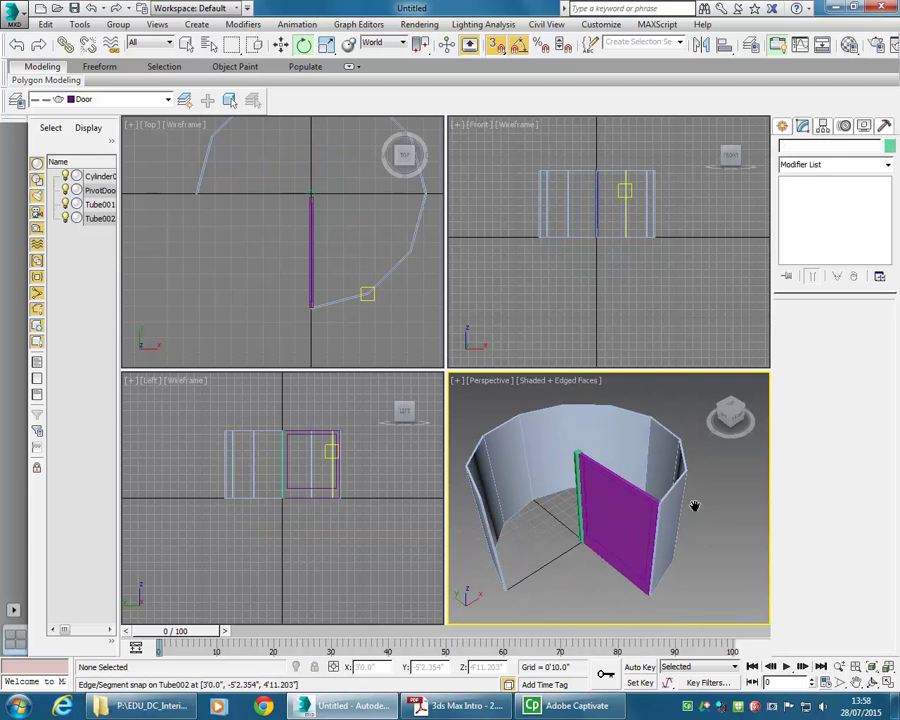
{"action": "left_click", "coordinate": [675, 483]}
{"action": "middle_click_drag", "start_coordinate": [706, 576], "coordinate": [587, 471], "text": "alt"}
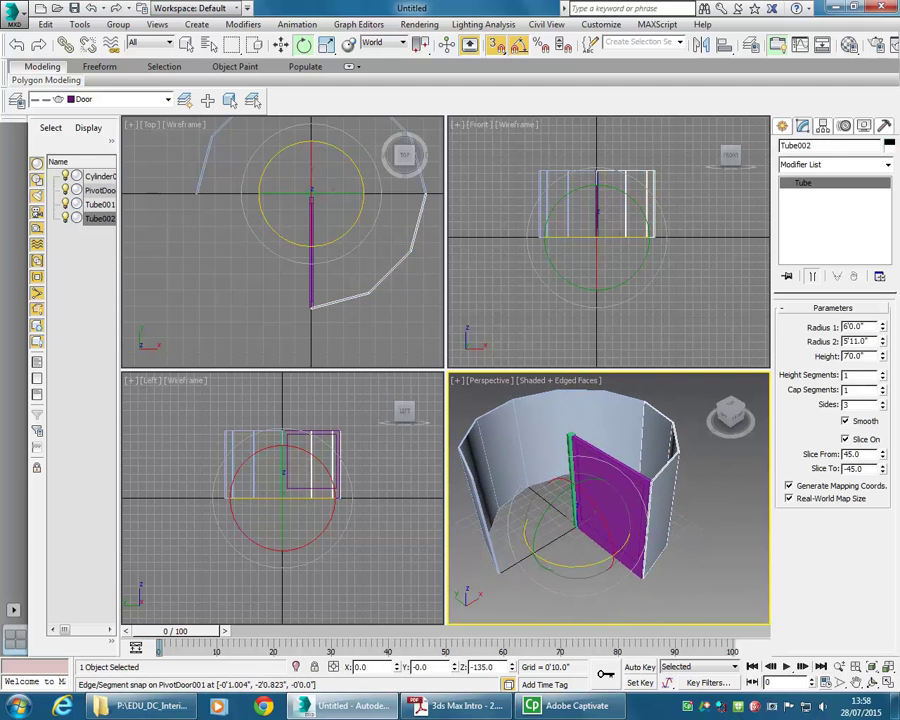
{"action": "left_click_drag", "start_coordinate": [262, 208], "coordinate": [271, 274]}
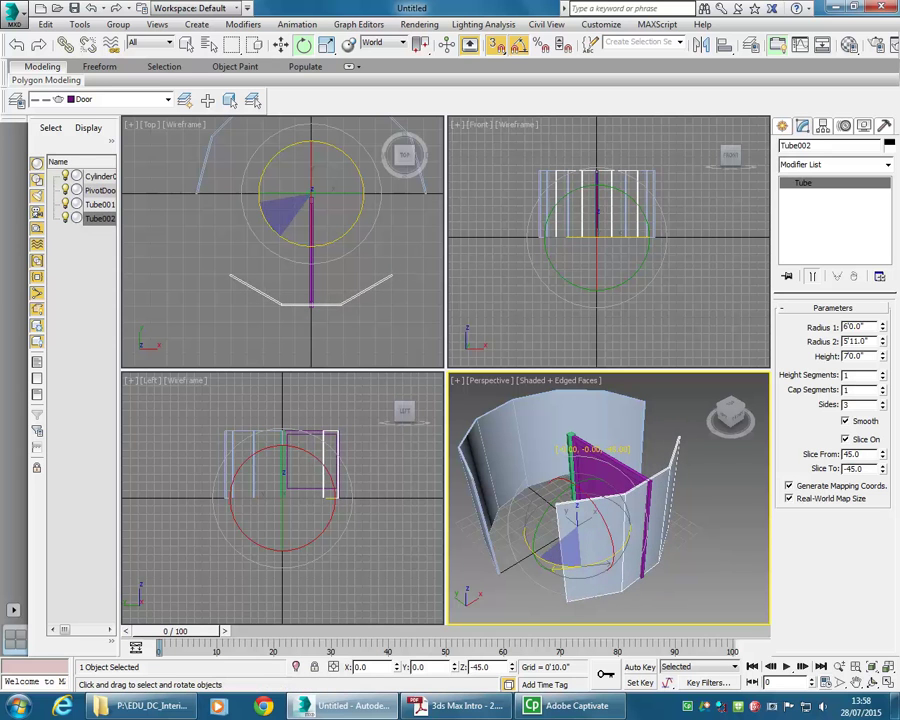
- Select the pivot door and reduce its width to 5'4.057" so it fits inside the enclosure
{"action": "scroll", "coordinate": [641, 497], "scroll_direction": "up", "scroll_amount": 5}
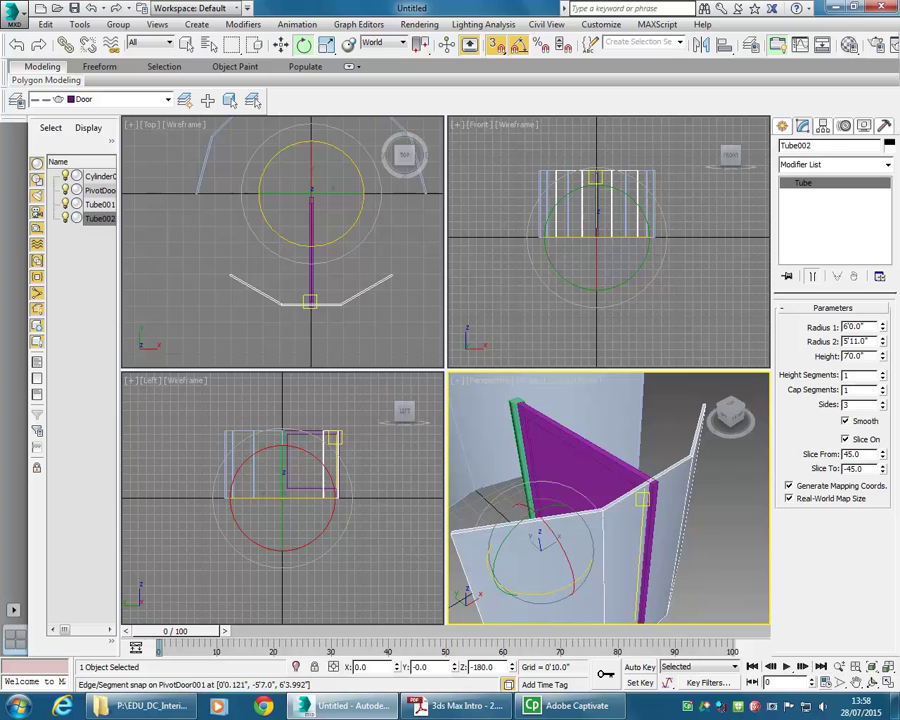
{"action": "left_click", "coordinate": [609, 460]}
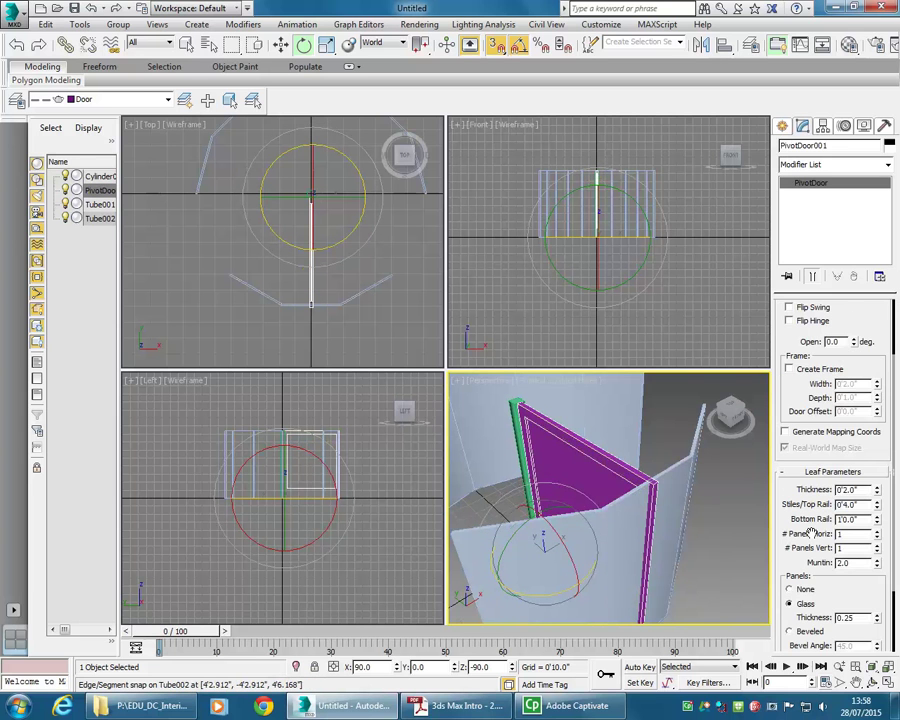
{"action": "left_click_drag", "start_coordinate": [808, 530], "coordinate": [800, 602]}
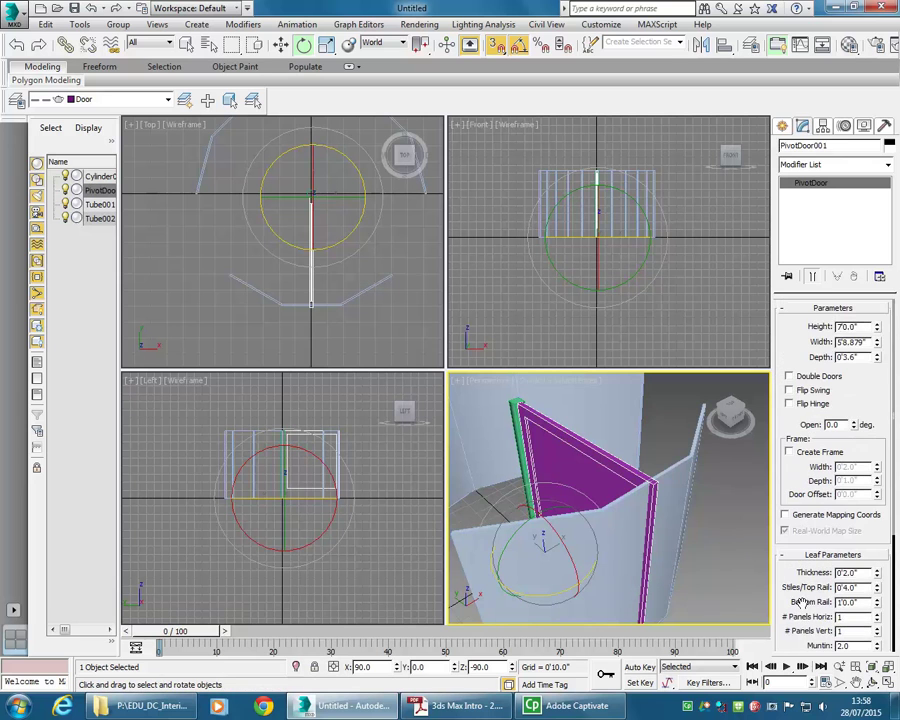
{"action": "mouse_move", "coordinate": [877, 342]}
{"action": "left_mouse_down"}
{"action": "mouse_move", "coordinate": [877, 350]}
{"action": "mouse_move", "coordinate": [878, 334]}
{"action": "mouse_move", "coordinate": [879, 342]}
{"action": "left_mouse_up"}
{"action": "right_click", "coordinate": [372, 313]}
{"action": "right_click", "coordinate": [545, 540]}
- Switch to the PDF tutorial and read the section on adding struts to the enclosure, then return to 3ds Max
{"action": "key", "text": "alt+Tab"}
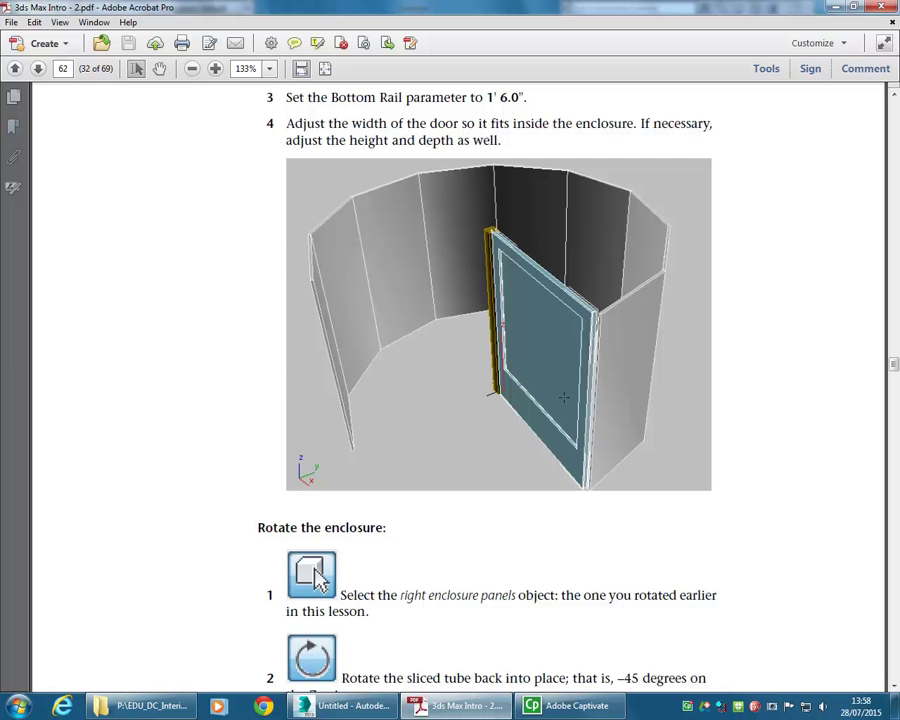
{"action": "scroll", "coordinate": [562, 398], "scroll_direction": "down", "scroll_amount": 15}
{"action": "scroll", "coordinate": [562, 398], "scroll_direction": "down", "scroll_amount": 15}
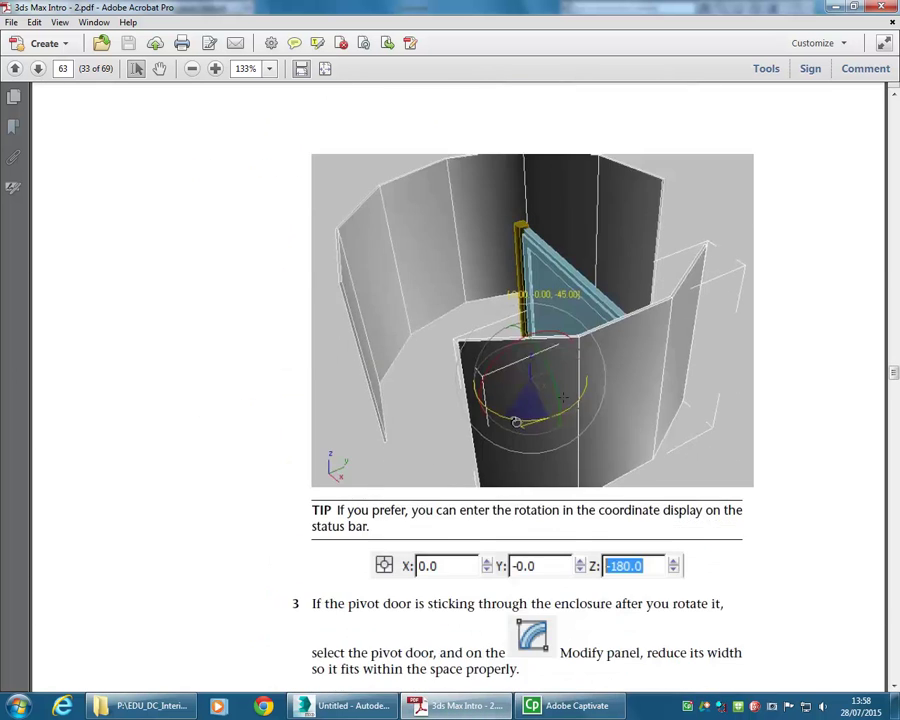
{"action": "scroll", "coordinate": [560, 395], "scroll_direction": "down", "scroll_amount": 8}
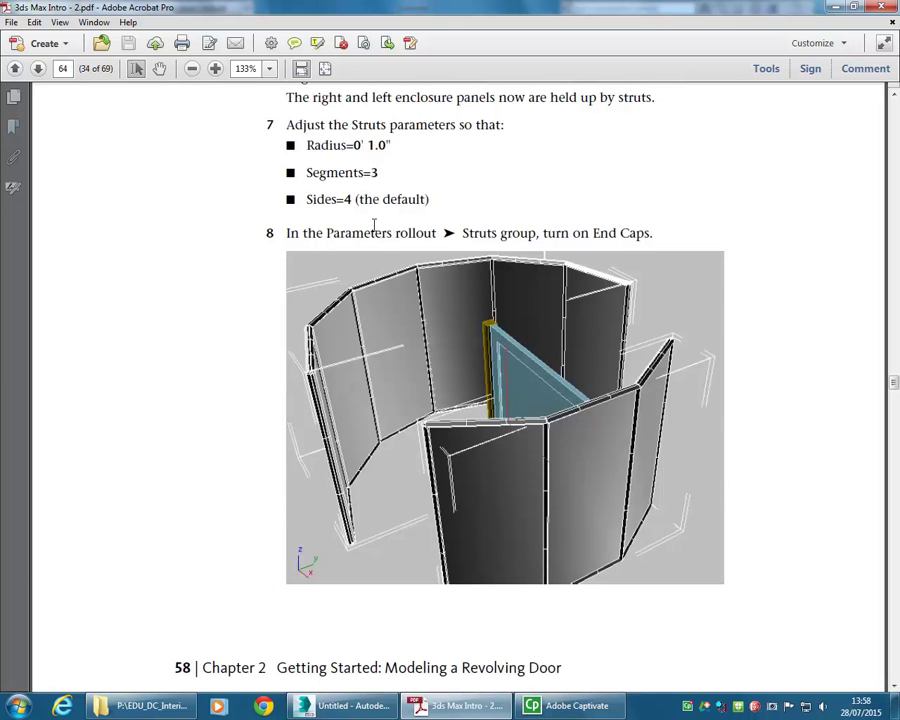
{"action": "scroll", "coordinate": [375, 224], "scroll_direction": "up", "scroll_amount": 2}
{"action": "left_click", "coordinate": [836, 7]}
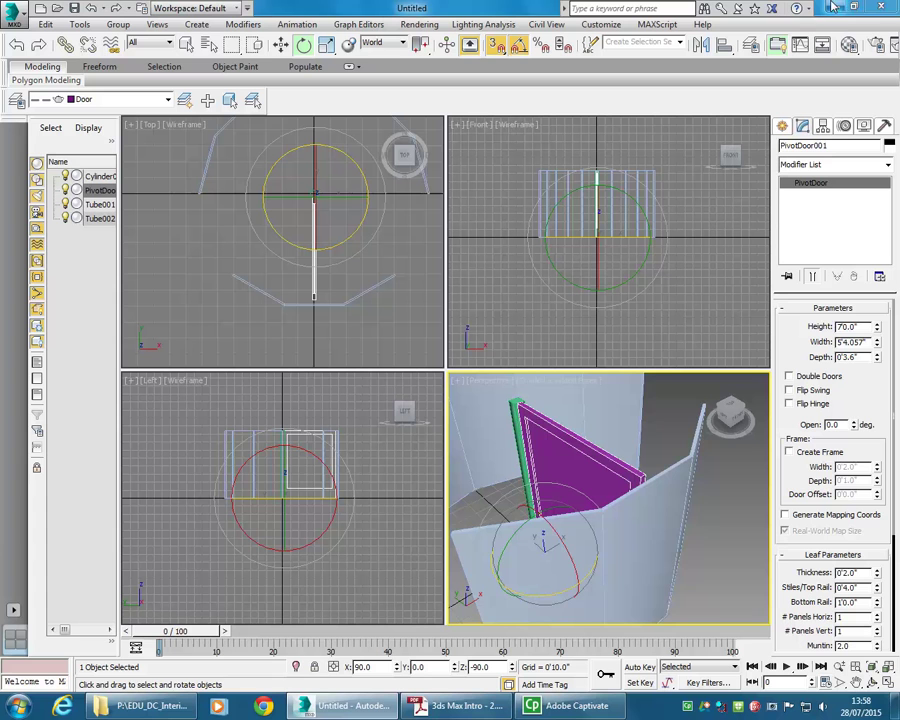
- Select both enclosure tubes in the Perspective view and clone them in place as copies
{"action": "scroll", "coordinate": [540, 437], "scroll_direction": "down", "scroll_amount": 5}
{"action": "middle_click_drag", "start_coordinate": [539, 437], "coordinate": [558, 450], "text": "alt"}
{"action": "scroll", "coordinate": [558, 450], "scroll_direction": "up", "scroll_amount": 3}
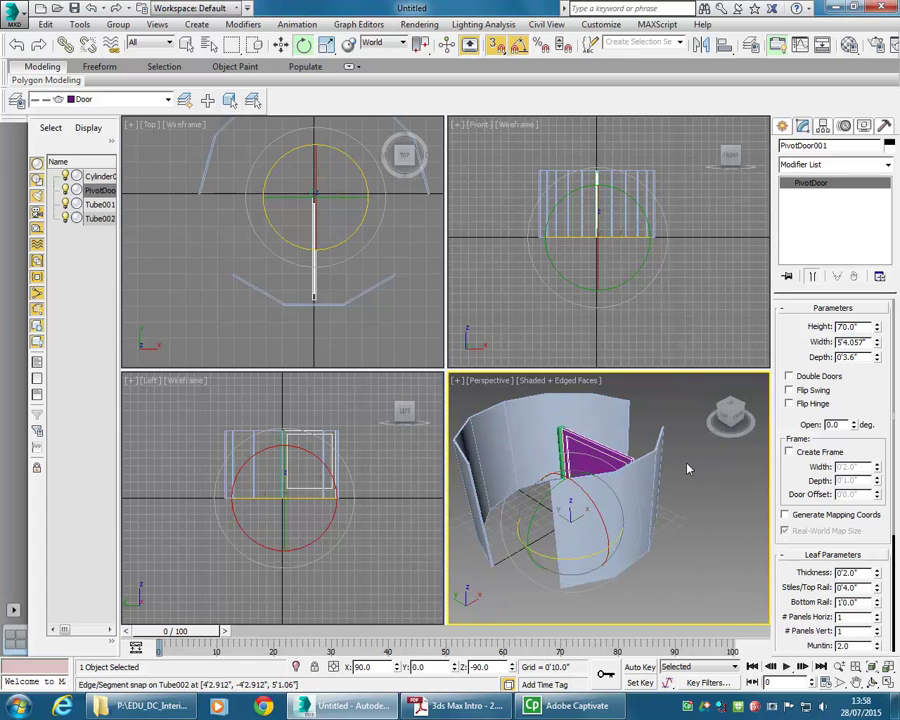
{"action": "left_click", "coordinate": [660, 438]}
{"action": "left_click", "coordinate": [571, 409]}
{"action": "left_click", "coordinate": [482, 470], "text": "ctrl"}
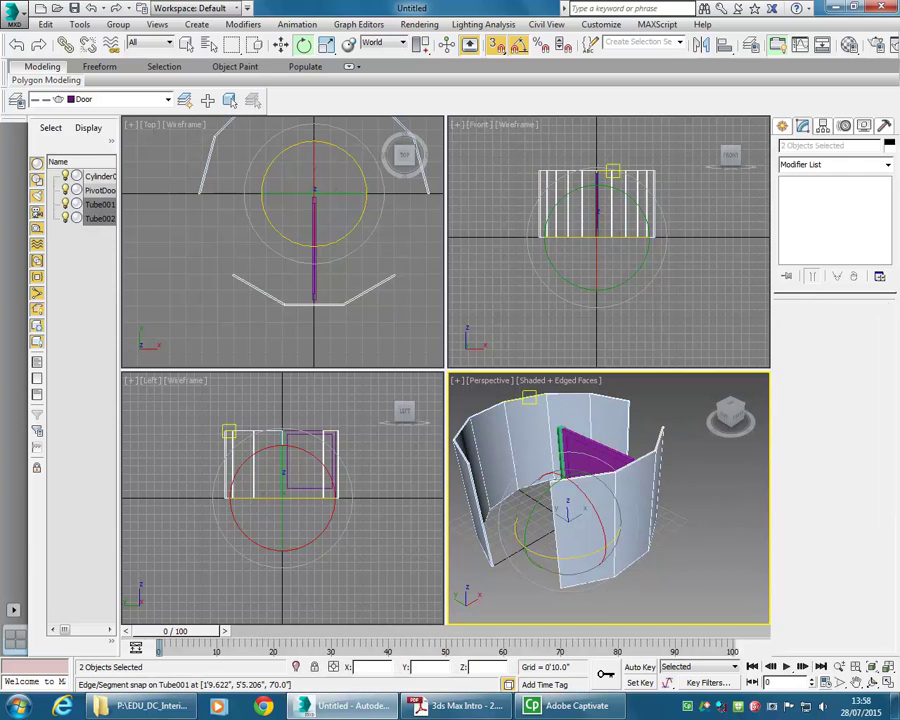
{"action": "middle_click_drag", "start_coordinate": [504, 527], "coordinate": [533, 432], "text": "alt"}
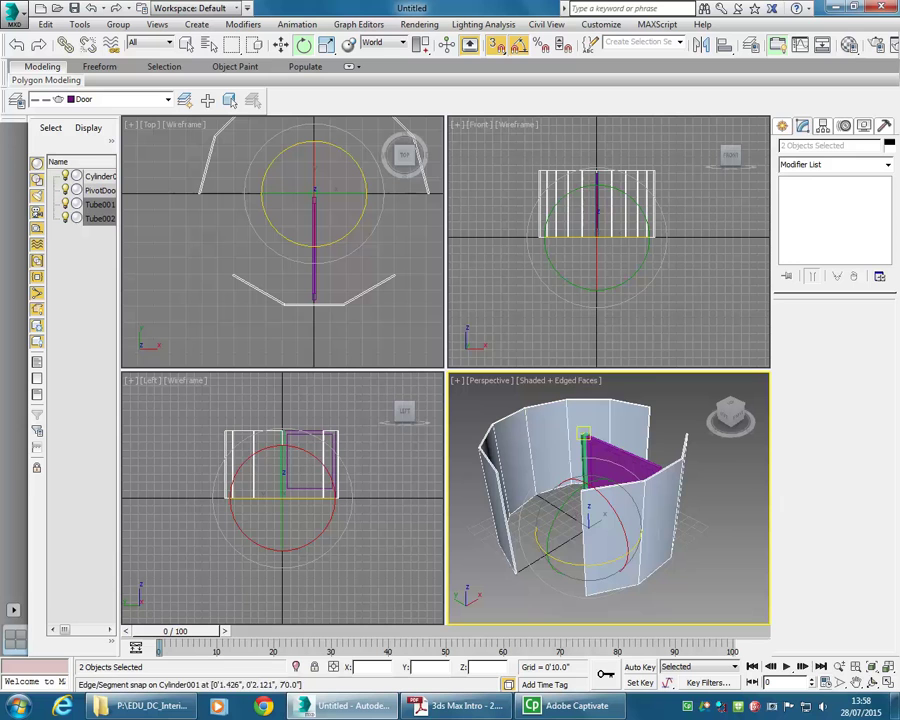
{"action": "right_click", "coordinate": [534, 418]}
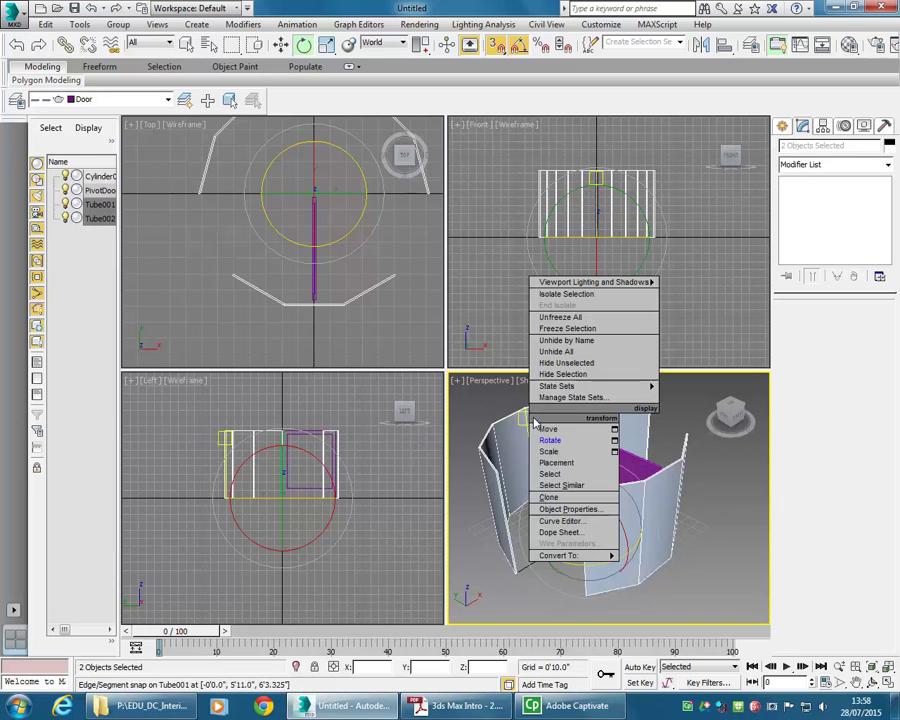
{"action": "left_click", "coordinate": [556, 499]}
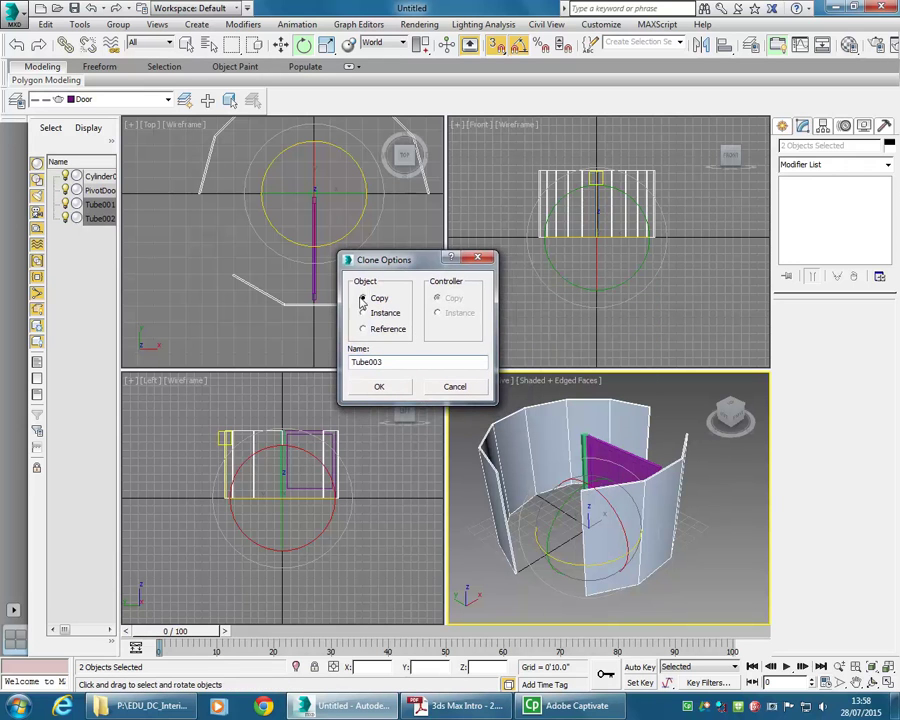
{"action": "left_click", "coordinate": [379, 388]}
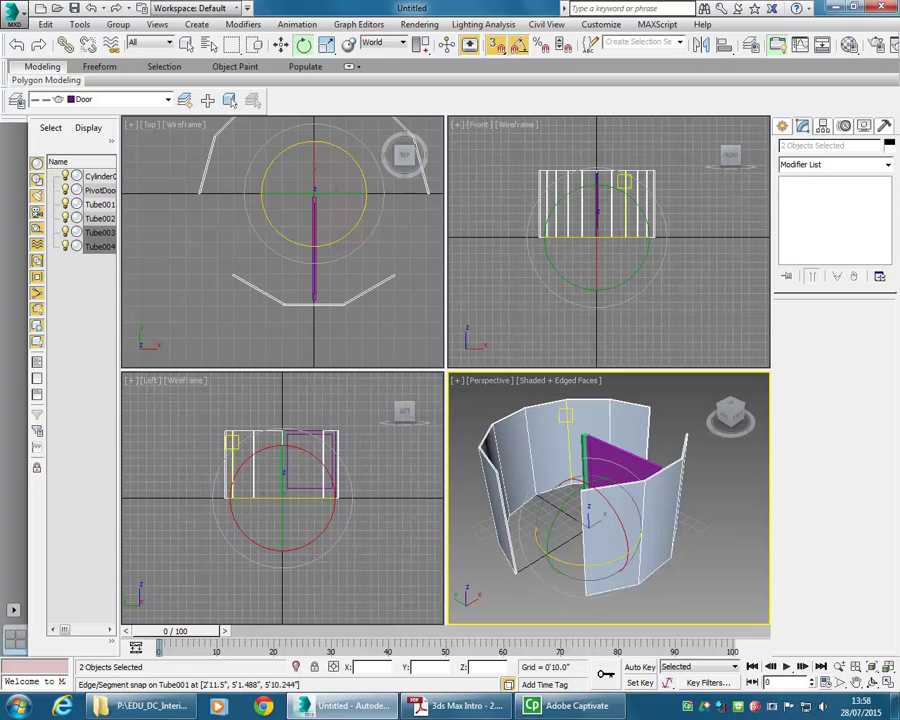
- Maximize the Perspective viewport and apply a Lattice modifier to the two cloned enclosure tubes
{"action": "left_click", "coordinate": [888, 683]}
{"action": "scroll", "coordinate": [454, 364], "scroll_direction": "down", "scroll_amount": 2}
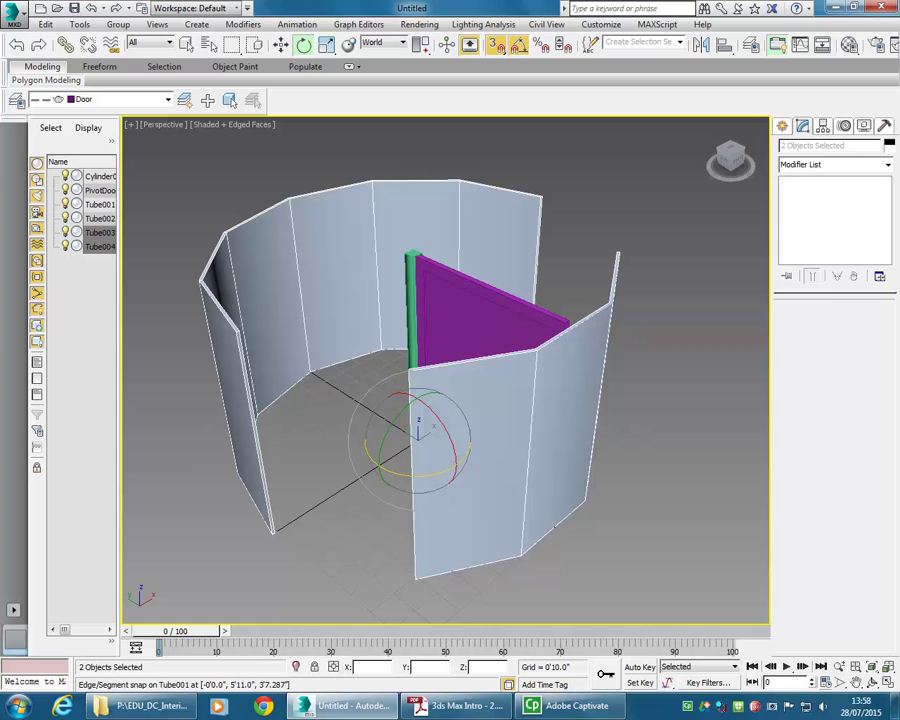
{"action": "left_click", "coordinate": [783, 127]}
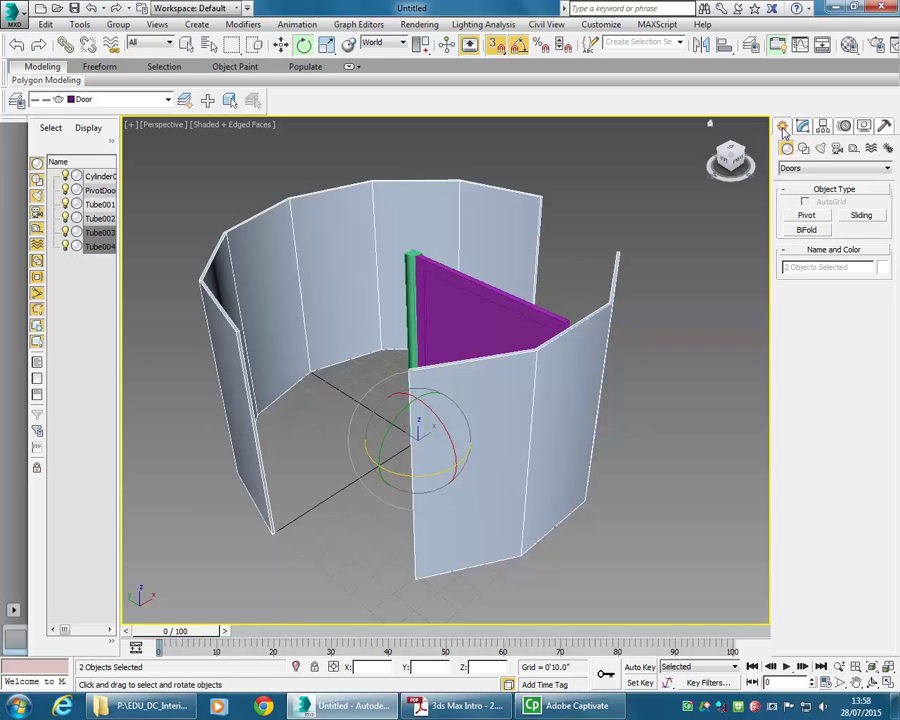
{"action": "left_click", "coordinate": [804, 128]}
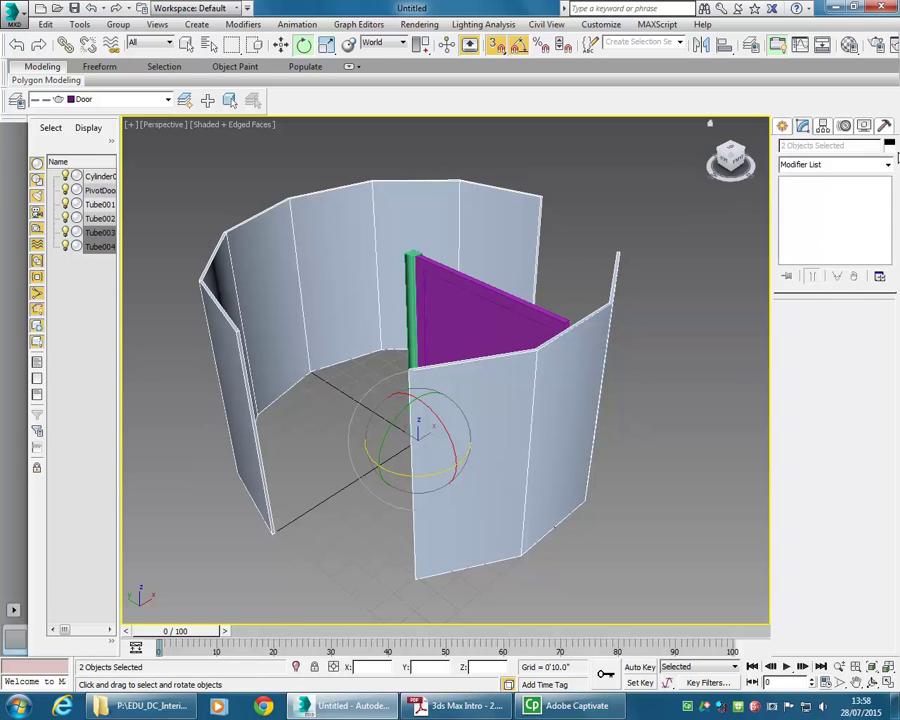
{"action": "left_click", "coordinate": [888, 165]}
{"action": "left_click_drag", "start_coordinate": [892, 222], "coordinate": [890, 300]}
{"action": "left_click", "coordinate": [803, 461]}
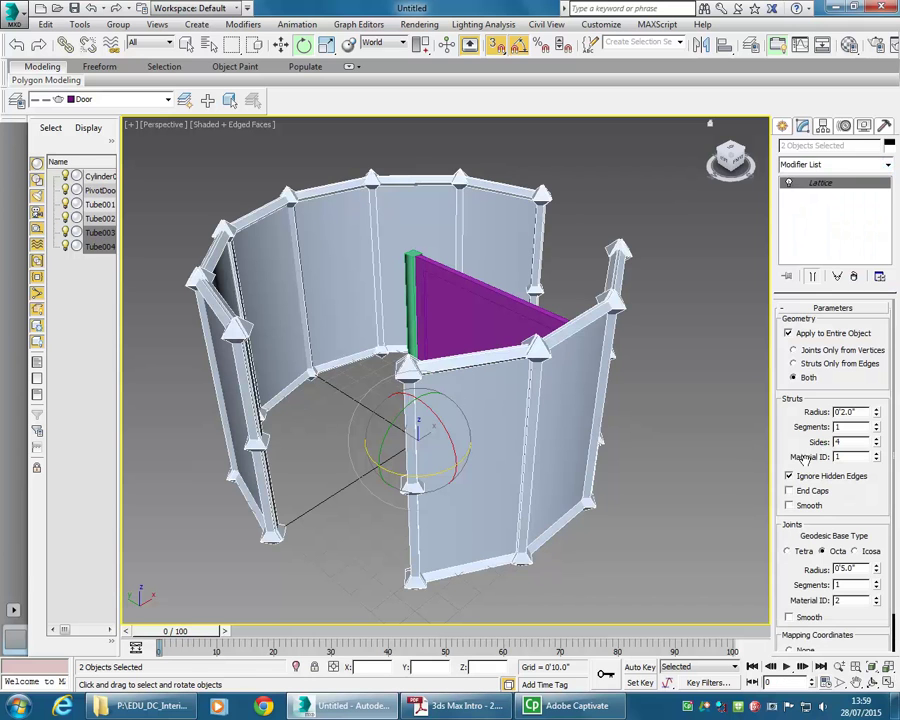
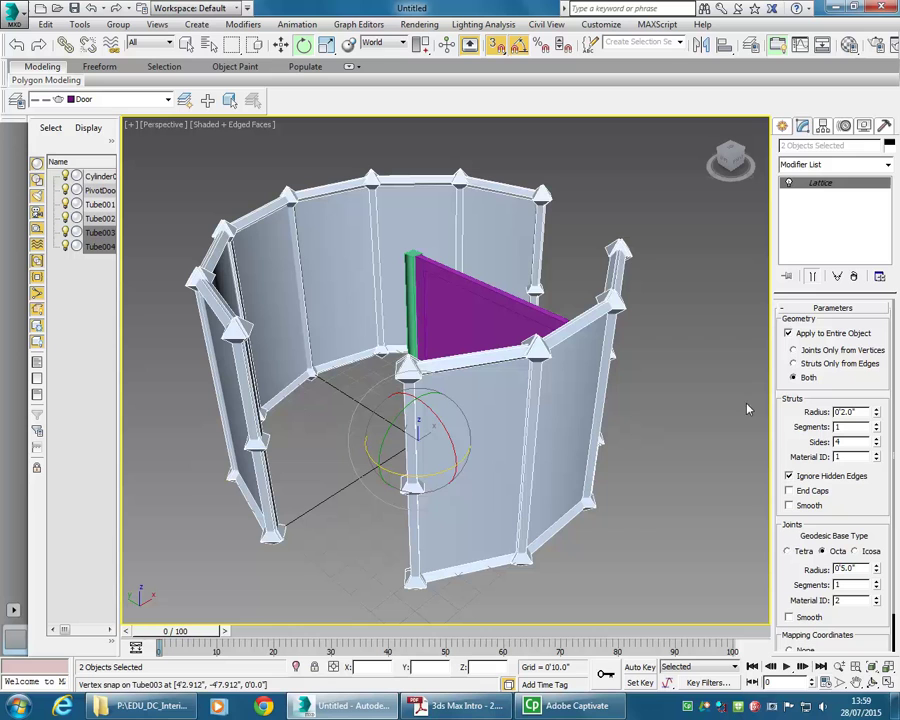
- Limit the lattice to Struts Only from Edges with a 0'0.5" strut radius, and check the strut values in the PDF tutorial
{"action": "left_click", "coordinate": [796, 364]}
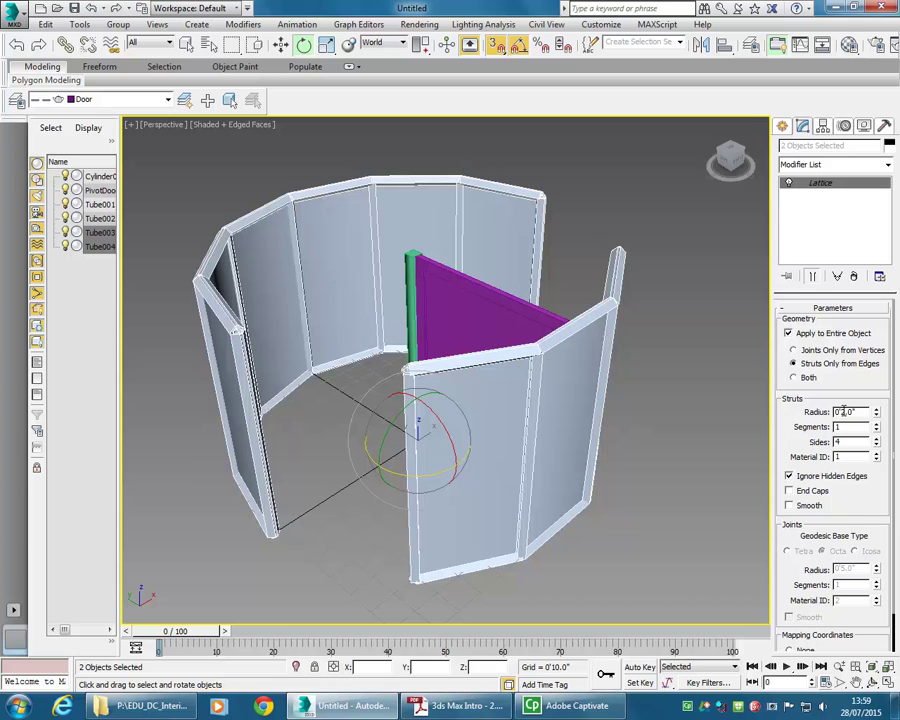
{"action": "mouse_move", "coordinate": [877, 414]}
{"action": "left_mouse_down"}
{"action": "mouse_move", "coordinate": [877, 440]}
{"action": "mouse_move", "coordinate": [876, 410]}
{"action": "left_mouse_up"}
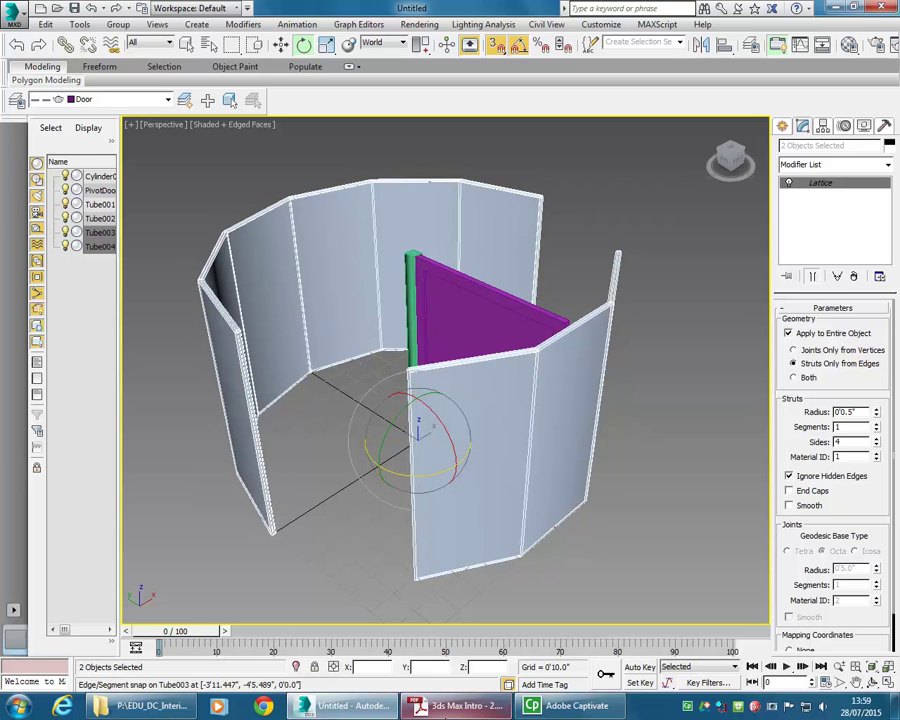
{"action": "key", "text": "alt+Tab"}
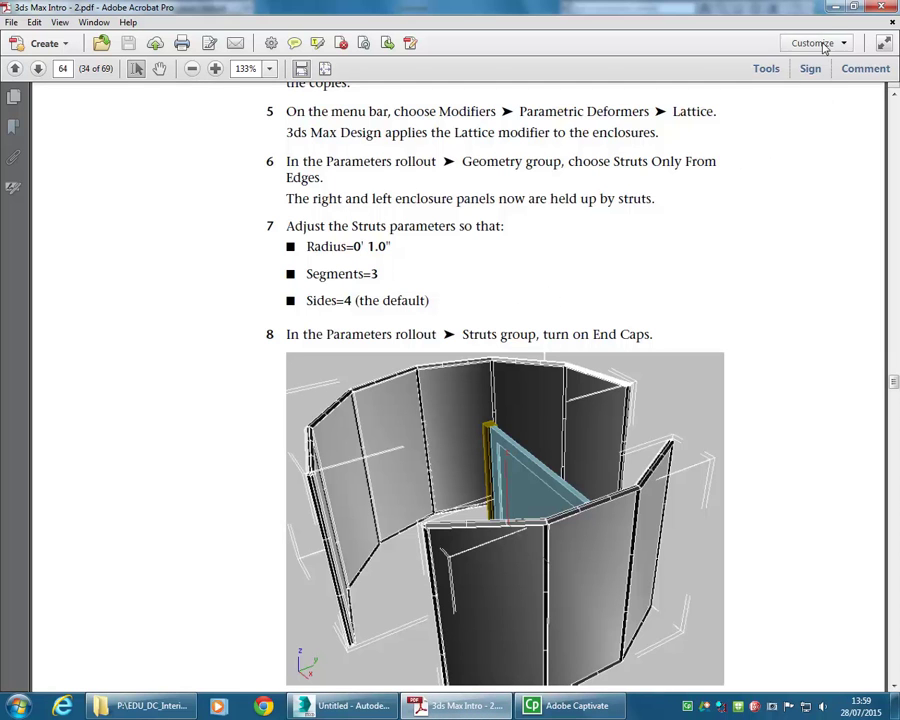
{"action": "key", "text": "alt+Tab"}
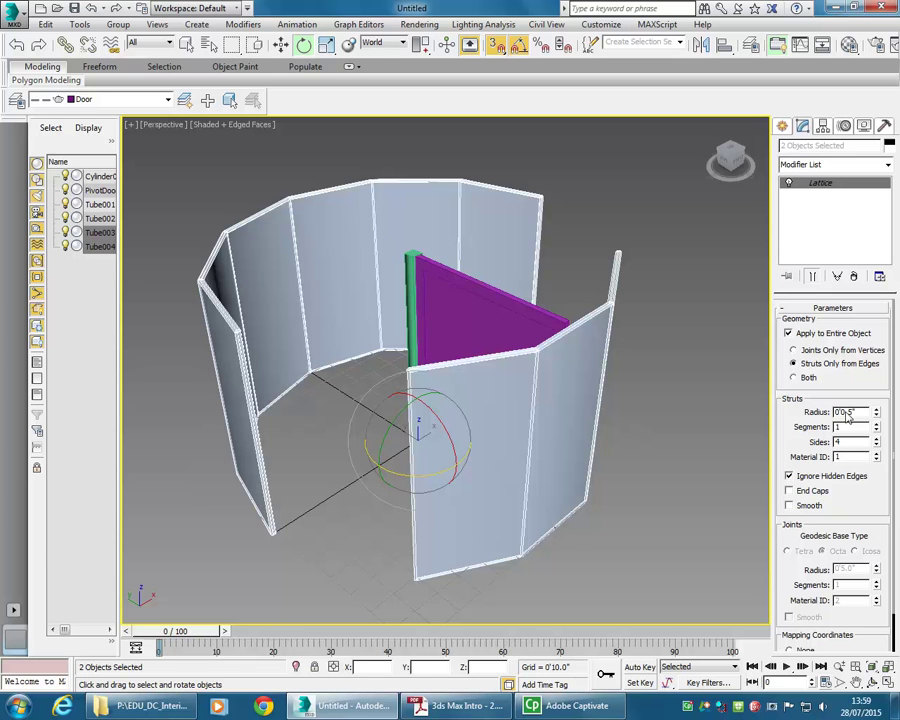
- Set the lattice struts' radius to 0'1.0" and segments to 3, and deselect the enclosure tubes
{"action": "type", "text": "1"}
{"action": "left_click", "coordinate": [876, 428]}
{"action": "left_click", "coordinate": [876, 428]}
{"action": "middle_click_drag", "start_coordinate": [459, 346], "coordinate": [468, 346]}
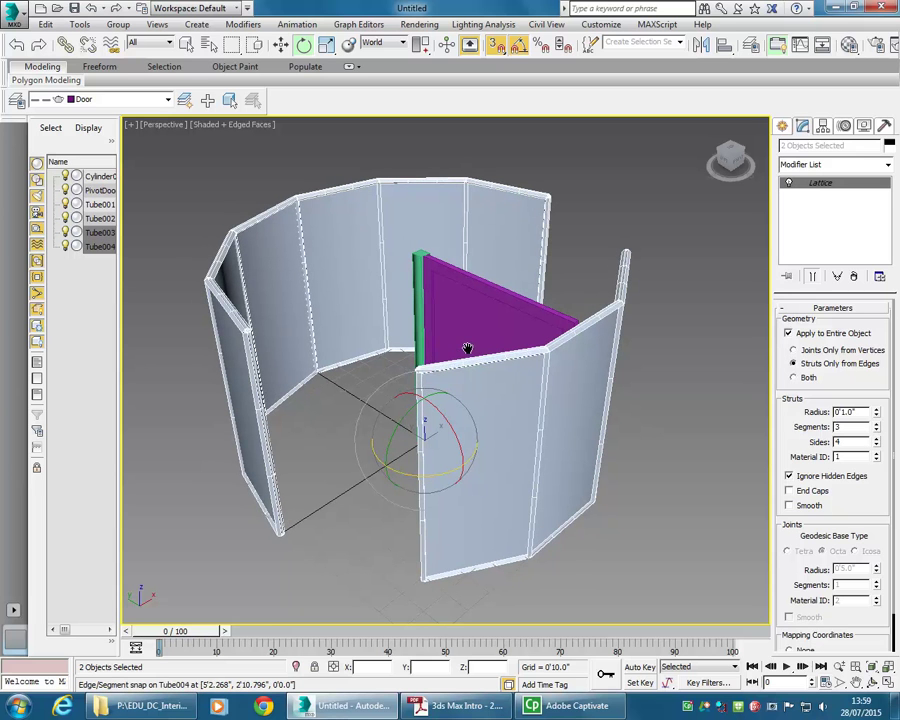
{"action": "left_click", "coordinate": [323, 497]}
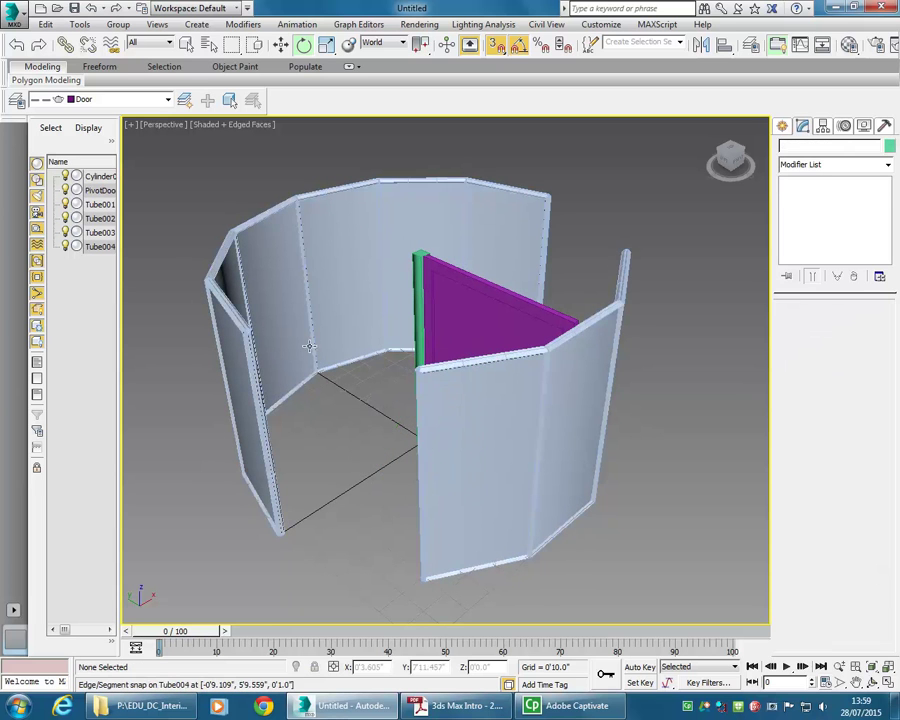
{"action": "middle_click_drag", "start_coordinate": [327, 482], "coordinate": [337, 483]}
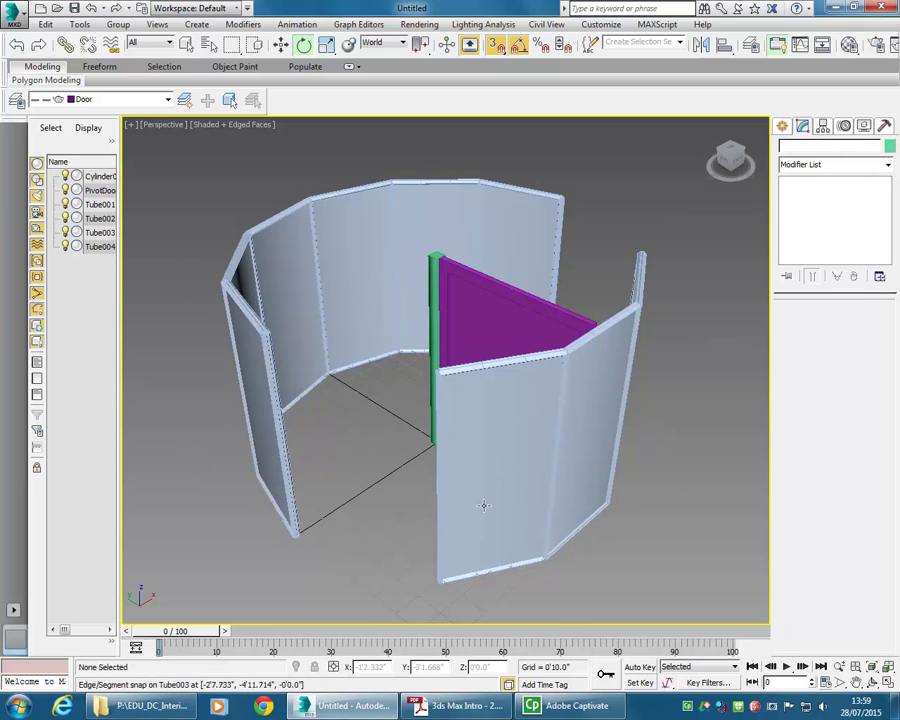
- Switch to the PDF tutorial, read the start of the Applying Materials to the Revolving Door section, and return to 3ds Max
{"action": "left_click", "coordinate": [455, 705]}
{"action": "scroll", "coordinate": [374, 315], "scroll_direction": "down", "scroll_amount": 10}
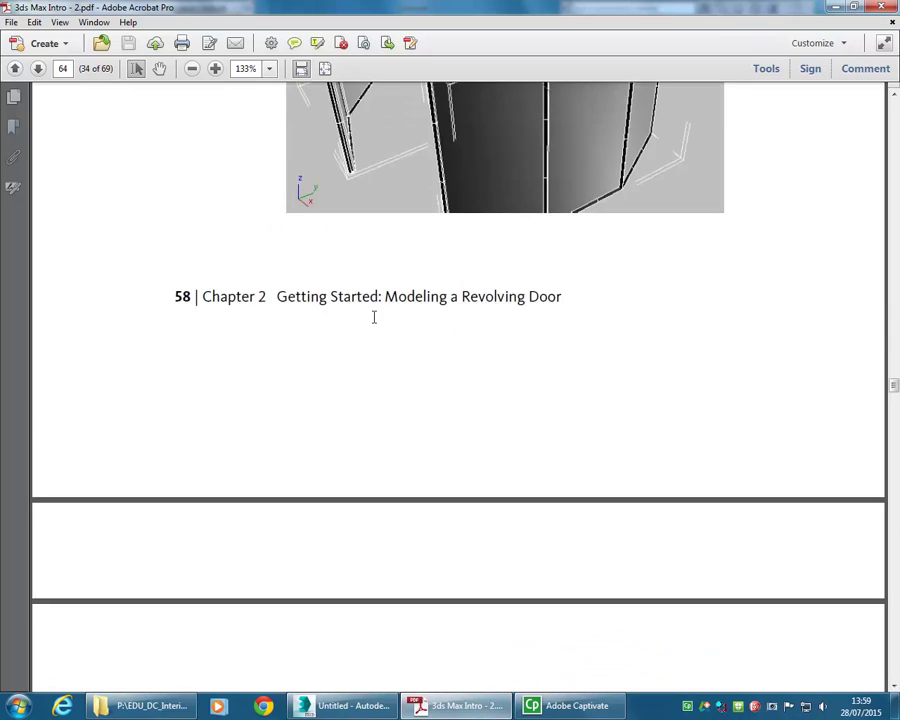
{"action": "scroll", "coordinate": [374, 318], "scroll_direction": "down", "scroll_amount": 5}
{"action": "scroll", "coordinate": [374, 325], "scroll_direction": "down", "scroll_amount": 10}
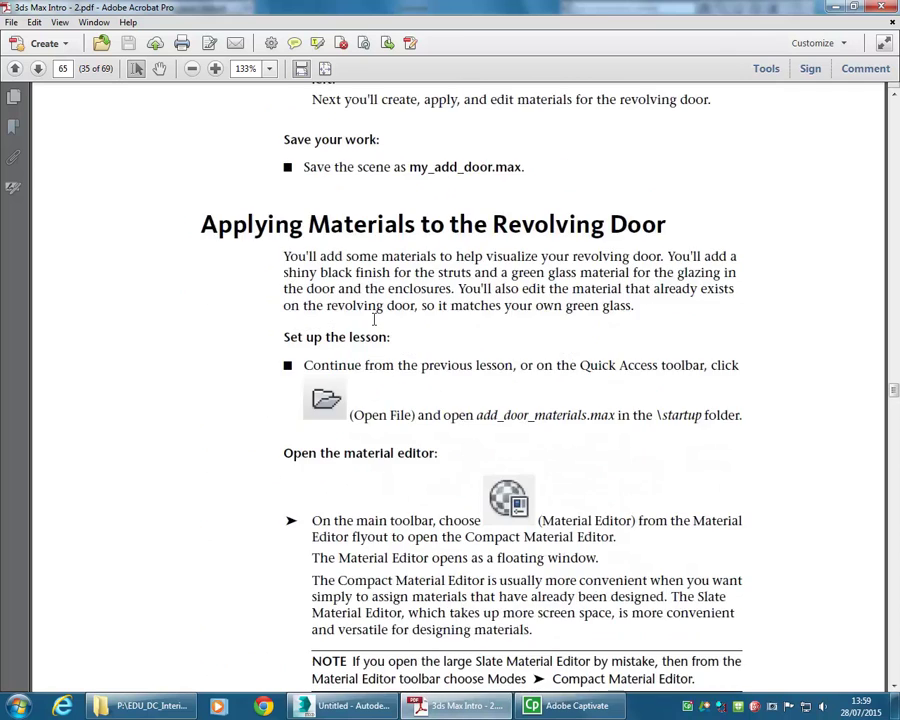
{"action": "scroll", "coordinate": [375, 323], "scroll_direction": "down", "scroll_amount": 1}
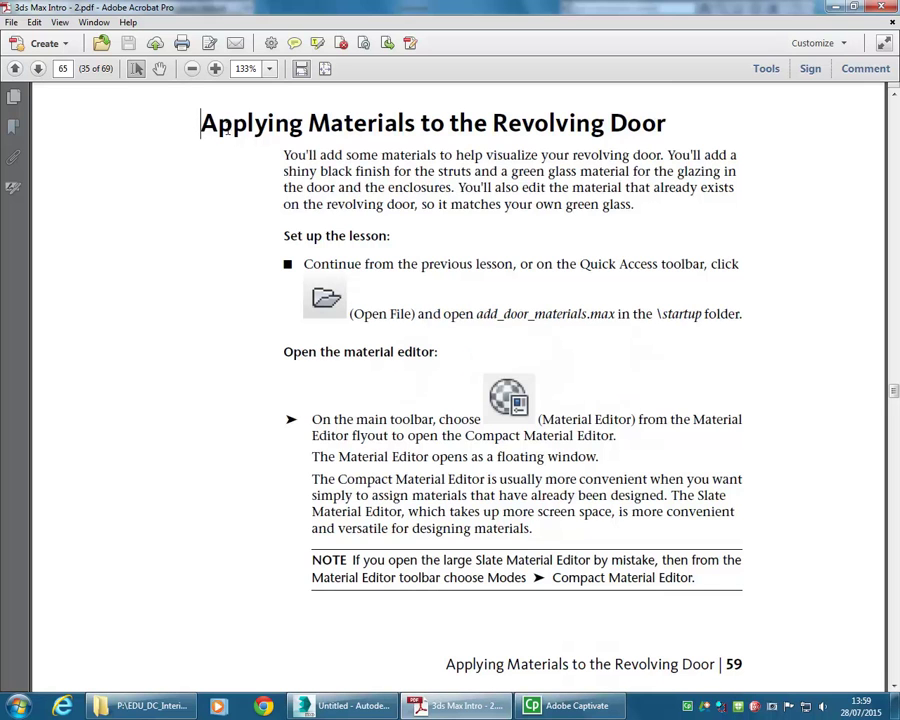
{"action": "left_click", "coordinate": [836, 10]}
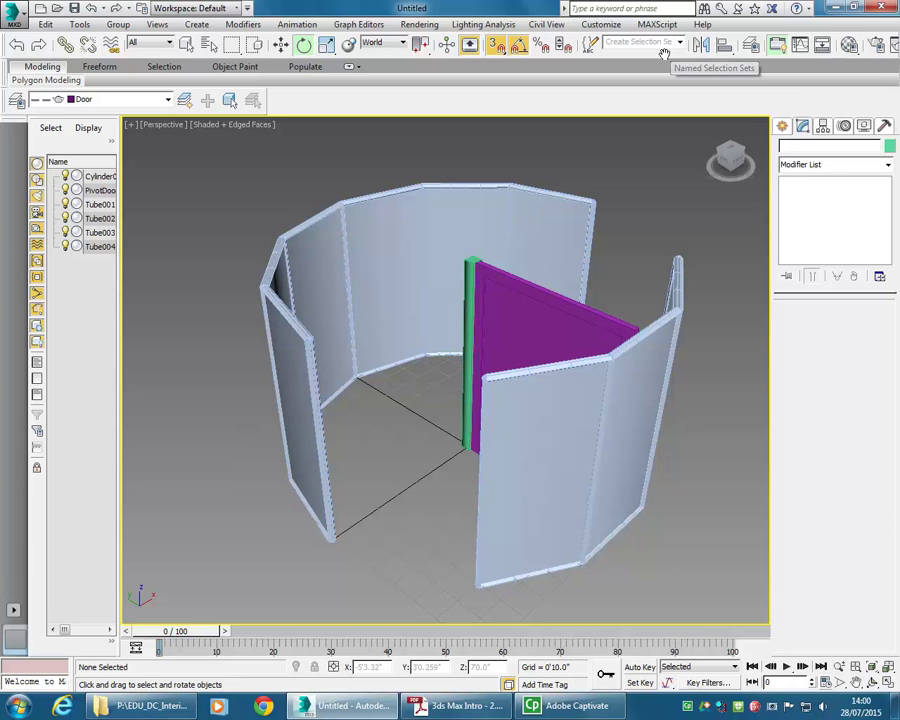
- Open the Material Editor and move its window away from the screen edge
{"action": "left_click_drag", "start_coordinate": [650, 52], "coordinate": [617, 52]}
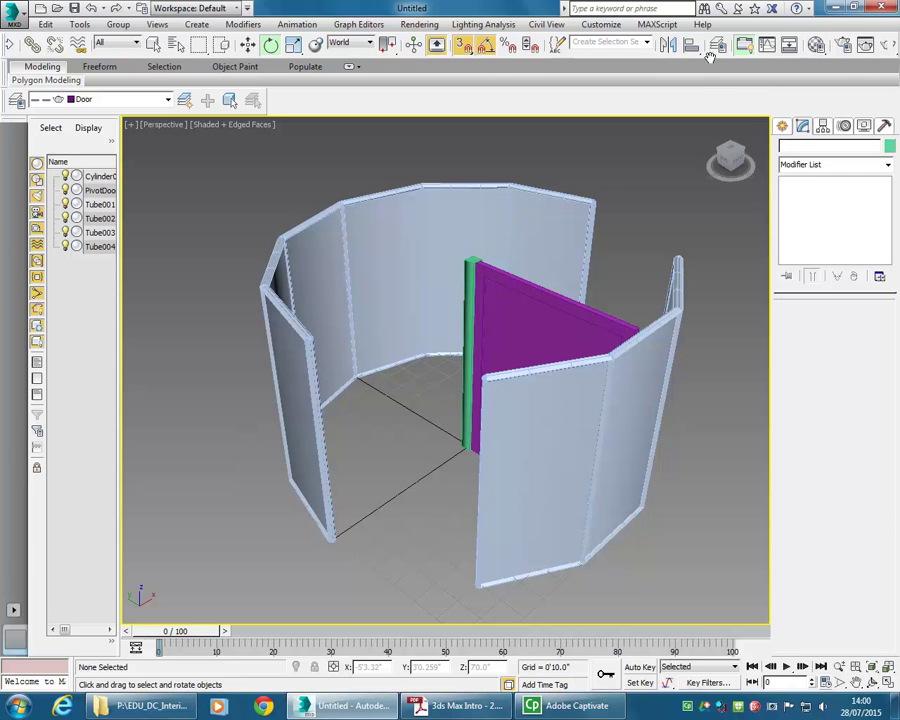
{"action": "left_click", "coordinate": [817, 46]}
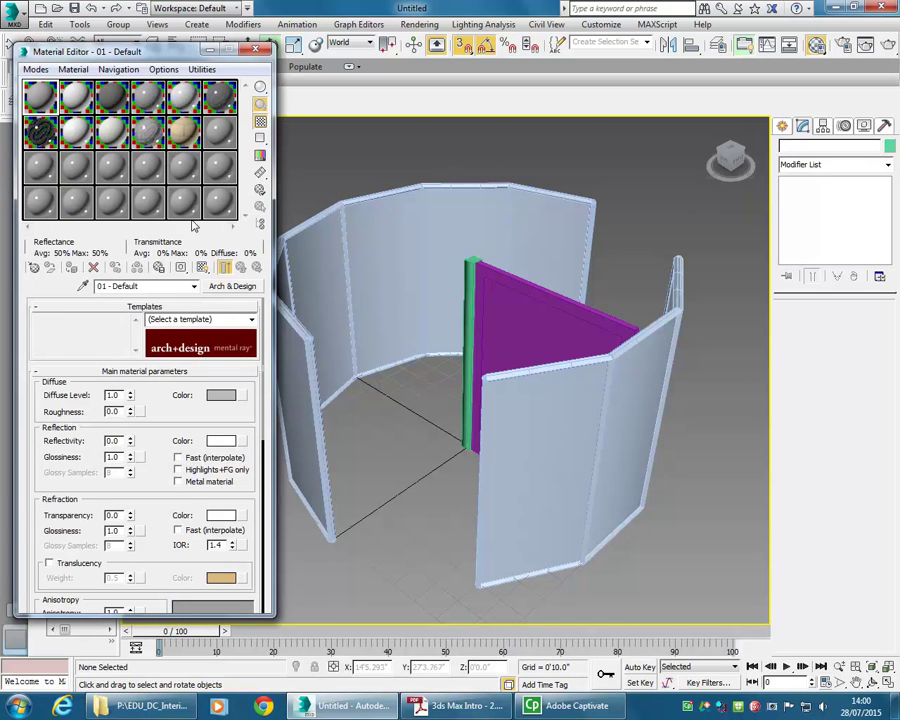
{"action": "left_click_drag", "start_coordinate": [143, 54], "coordinate": [190, 54]}
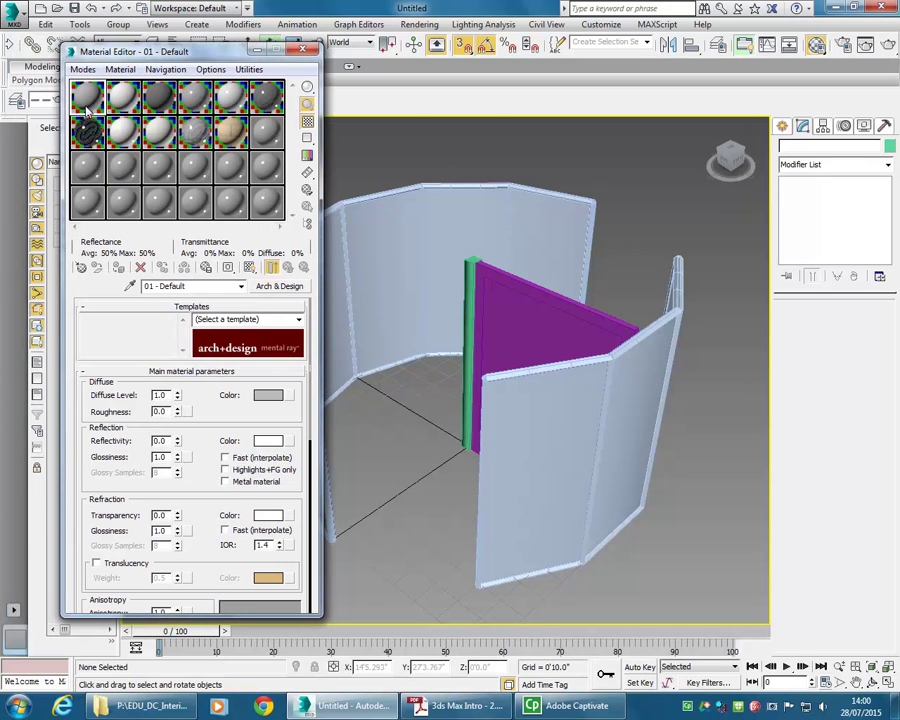
- Switch the Material Editor to the Slate mode and return it to the Compact mode
{"action": "left_click", "coordinate": [82, 69]}
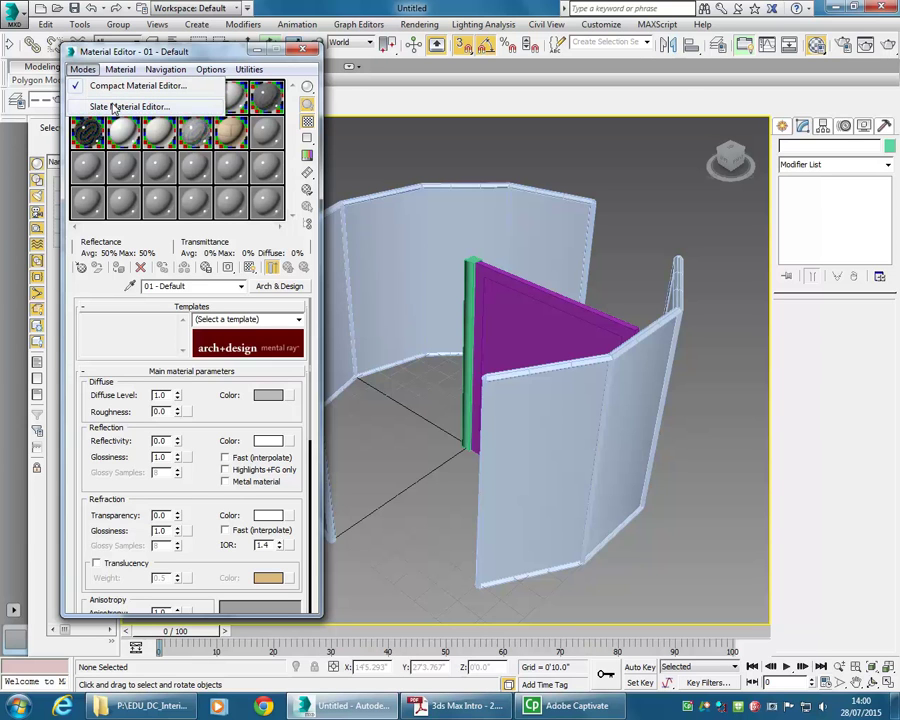
{"action": "left_click", "coordinate": [114, 88]}
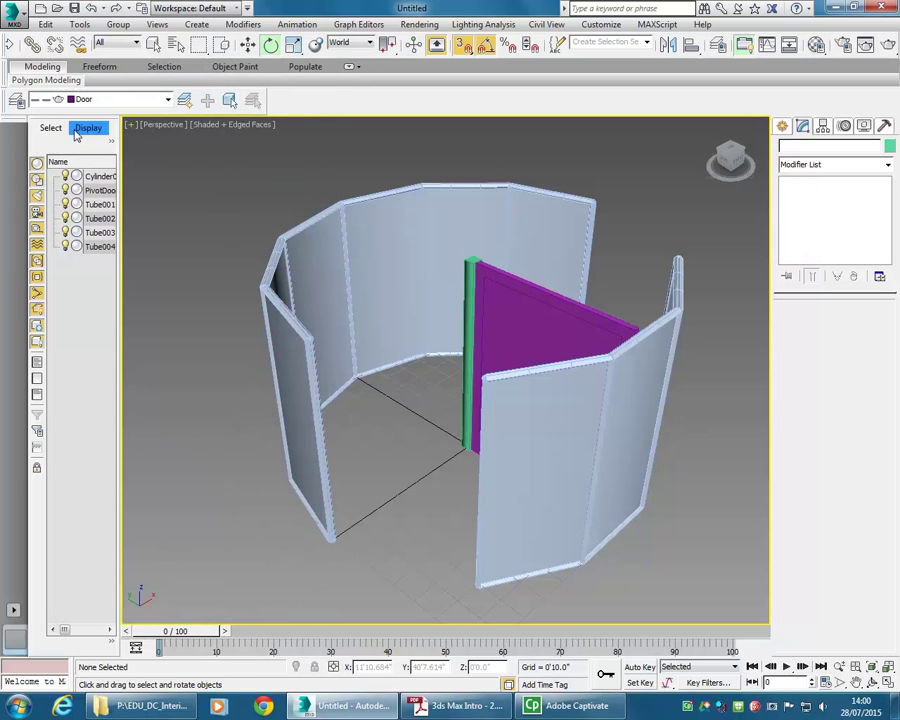
{"action": "left_click", "coordinate": [803, 40]}
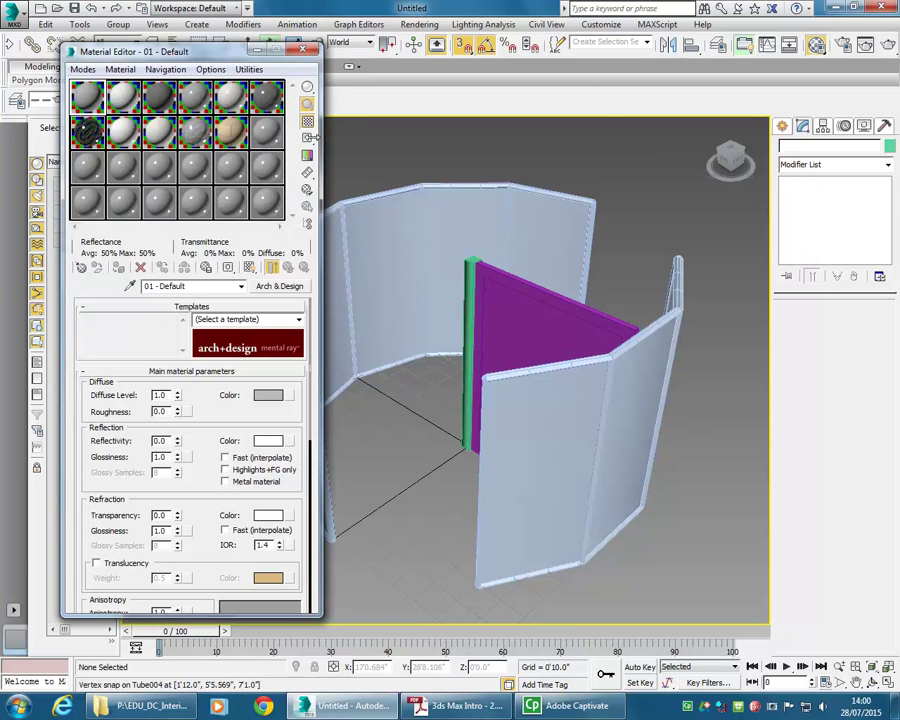
{"action": "left_click", "coordinate": [82, 69]}
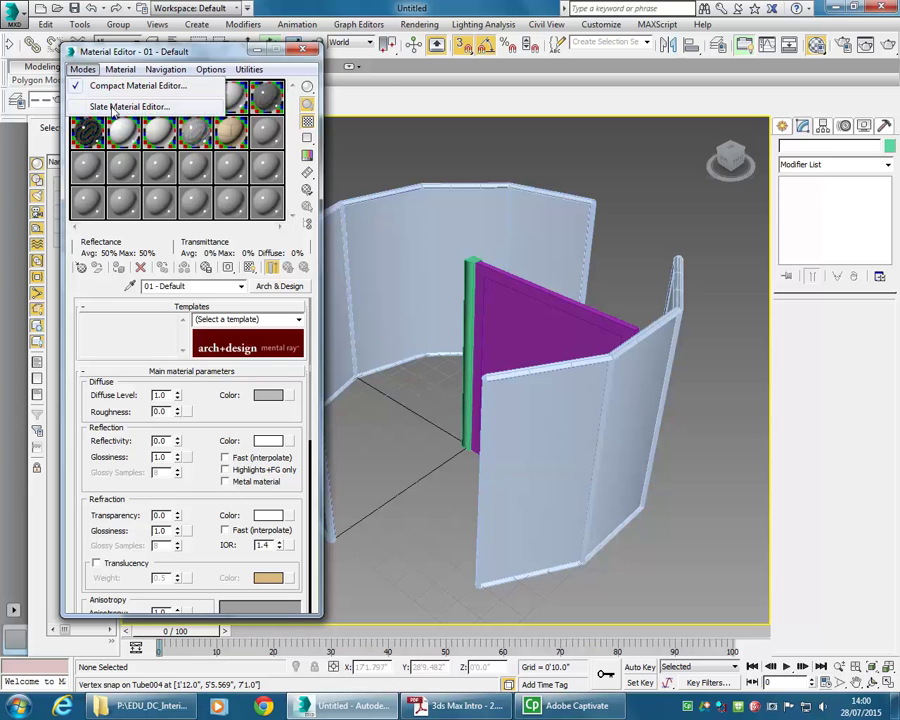
{"action": "left_click", "coordinate": [100, 111]}
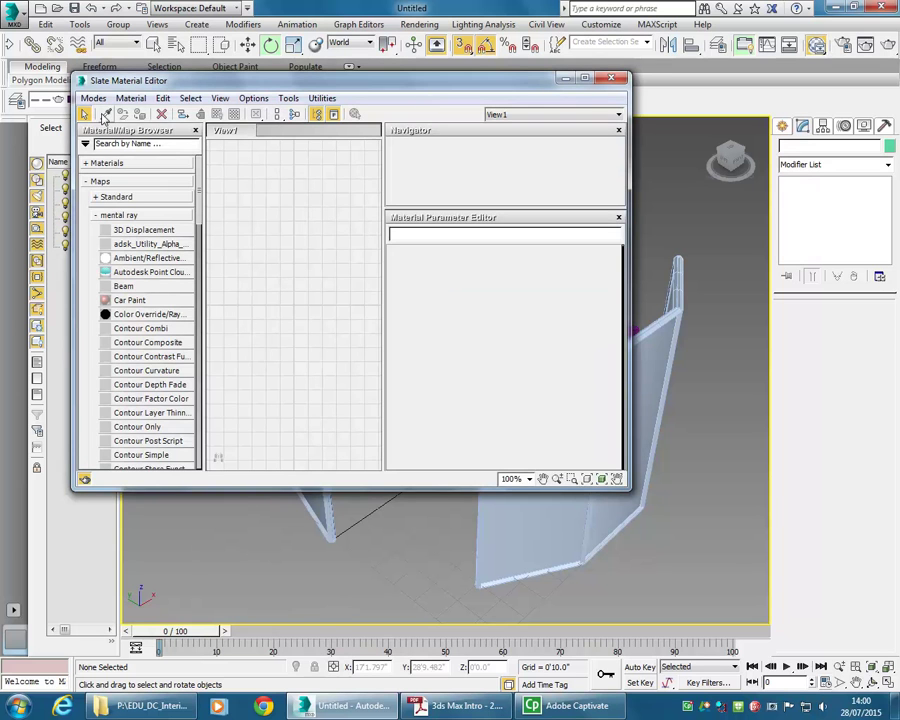
{"action": "left_click", "coordinate": [93, 97]}
{"action": "left_click", "coordinate": [100, 115]}
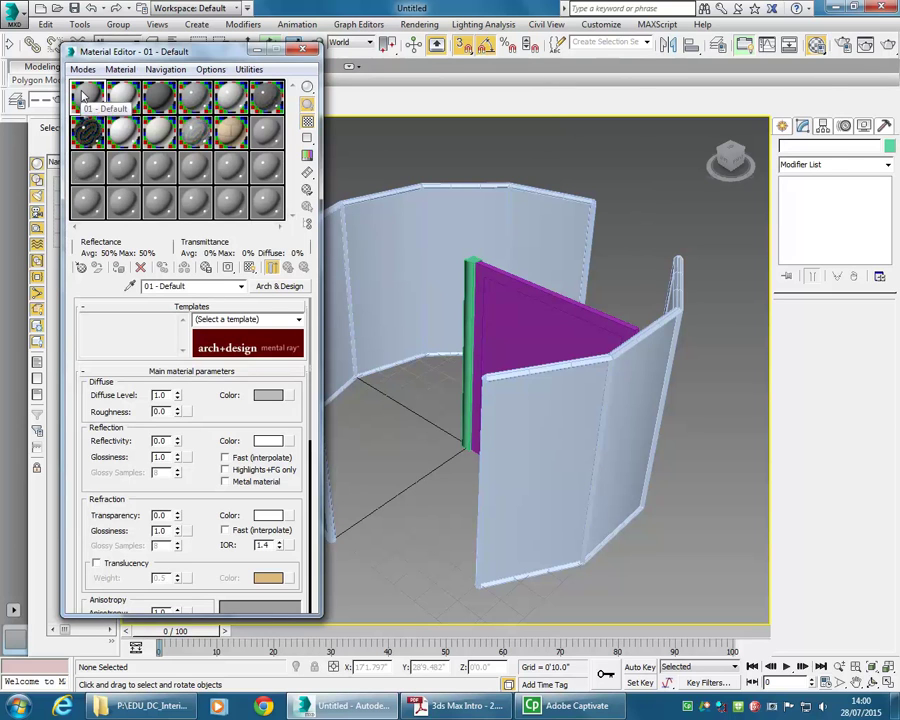
- Make the unused 13 - Default sample slot active and open the Material/Map Browser to get a material
{"action": "left_click", "coordinate": [86, 170]}
{"action": "left_click", "coordinate": [122, 170]}
{"action": "left_click", "coordinate": [158, 170]}
{"action": "left_click", "coordinate": [86, 170]}
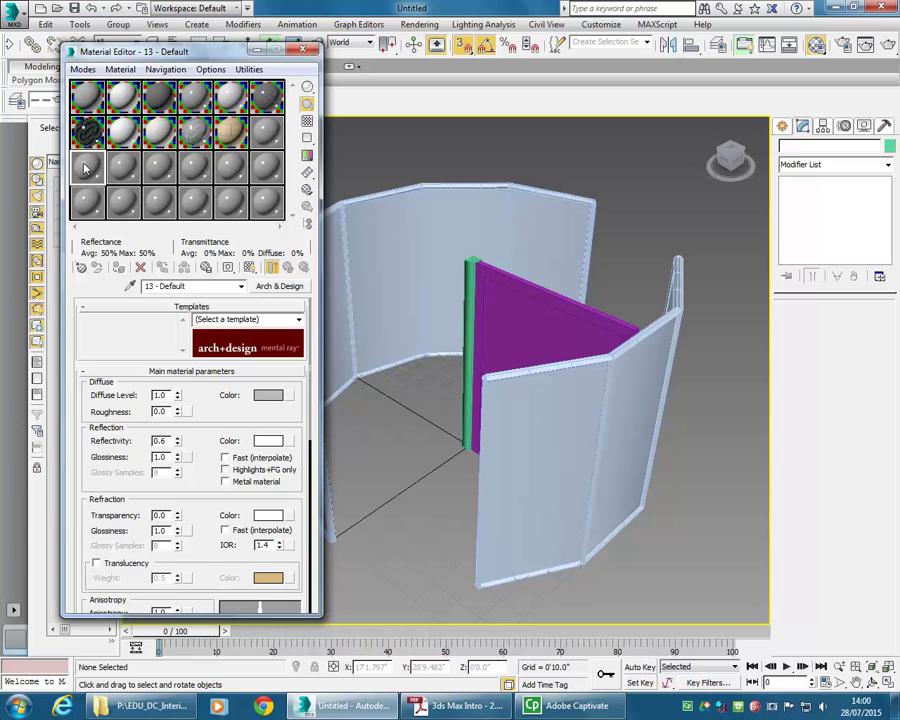
{"action": "left_click", "coordinate": [81, 271]}
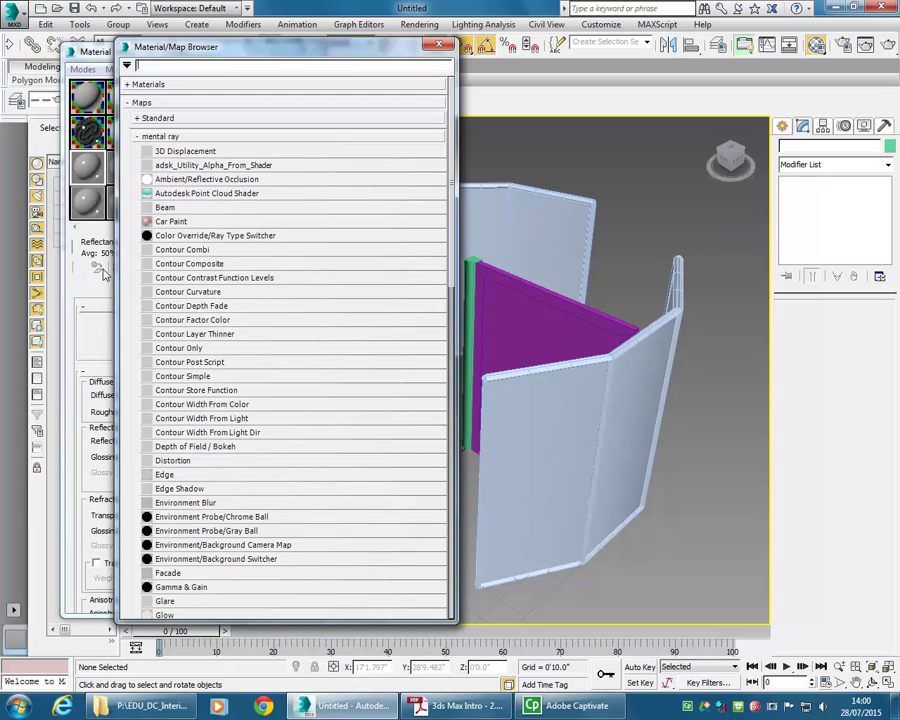
- Start opening a material library from the Material/Map Browser and switch the import location to Local Disk (C:)
{"action": "left_click", "coordinate": [127, 66]}
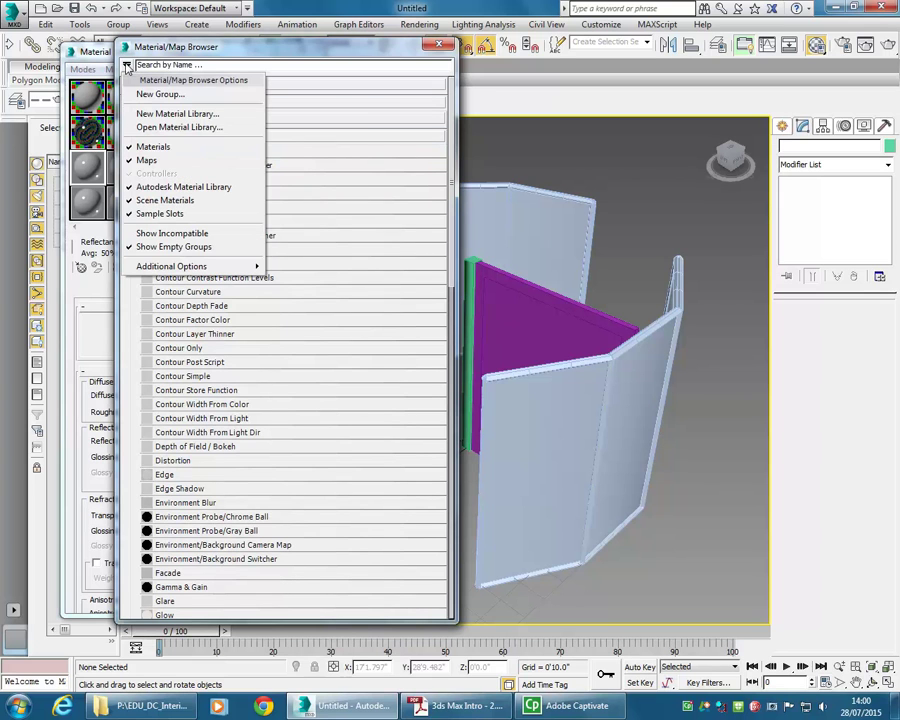
{"action": "left_click", "coordinate": [142, 128]}
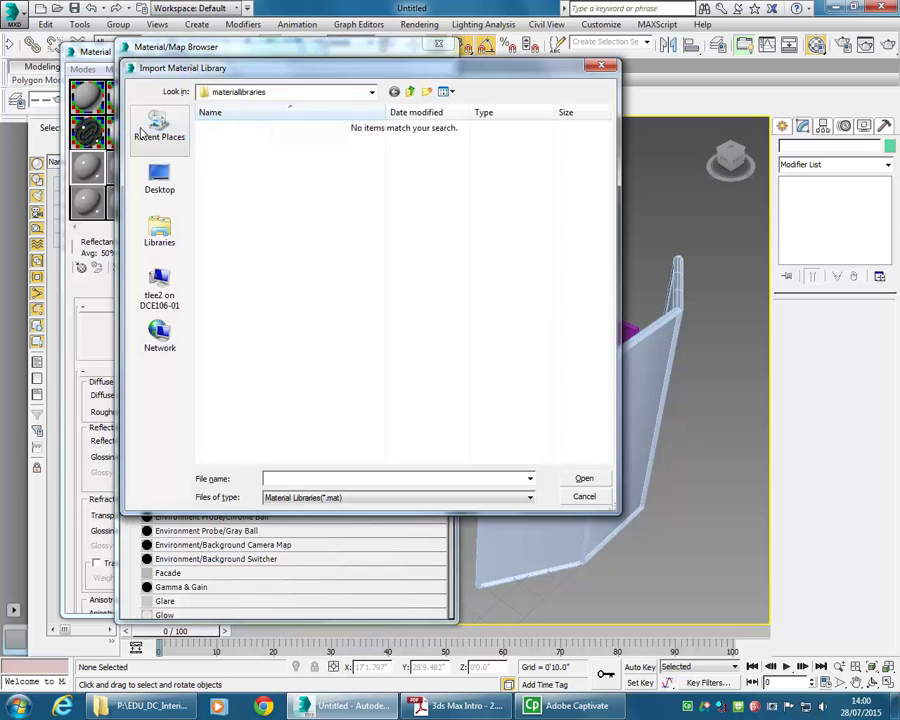
{"action": "left_click", "coordinate": [371, 92]}
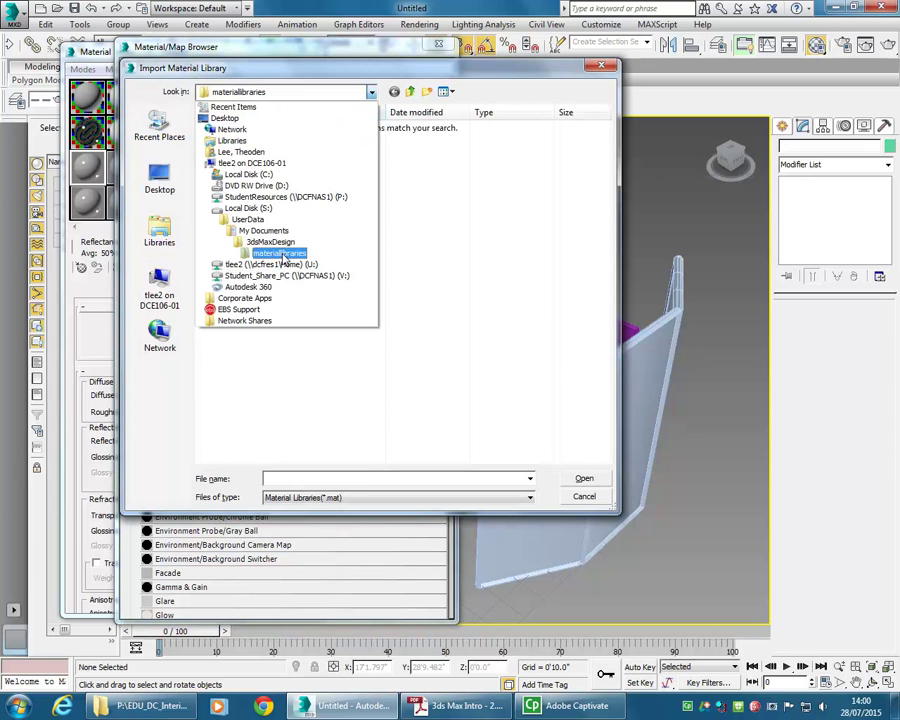
{"action": "left_click", "coordinate": [426, 253]}
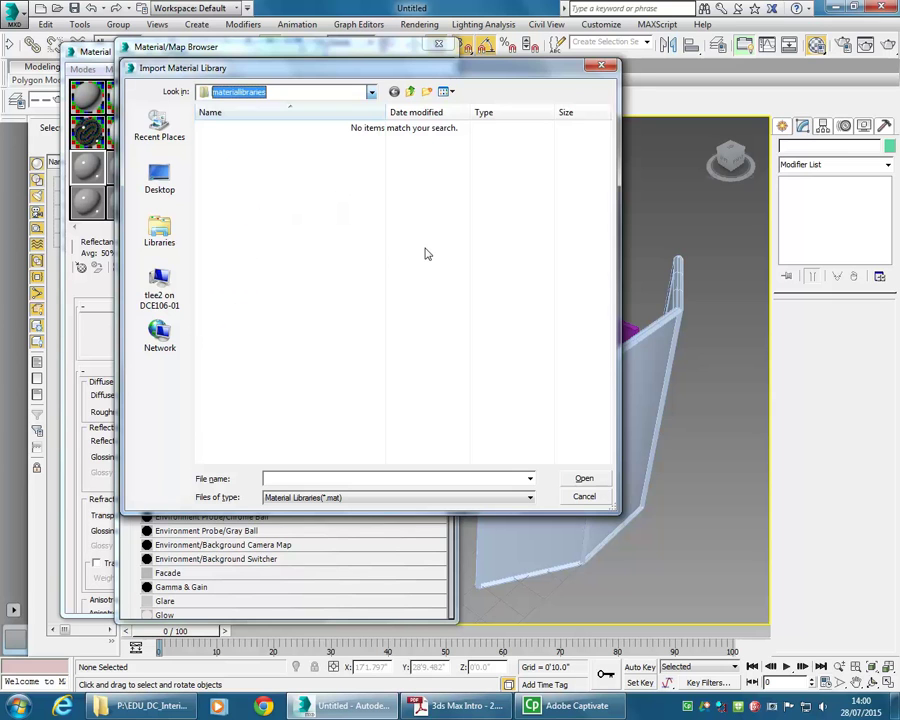
{"action": "left_click", "coordinate": [372, 92]}
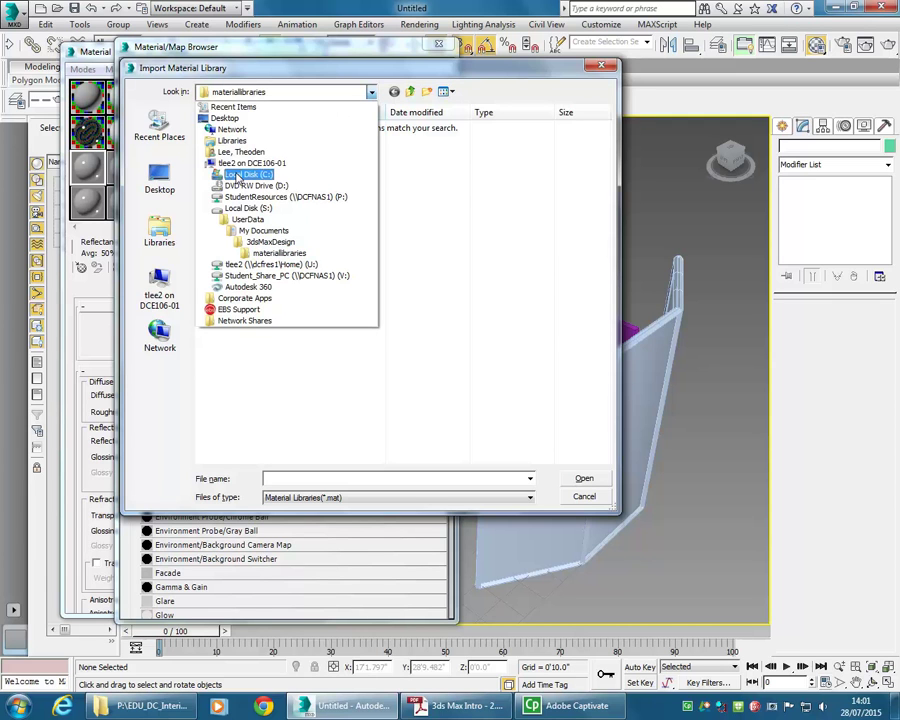
{"action": "left_click", "coordinate": [238, 175]}
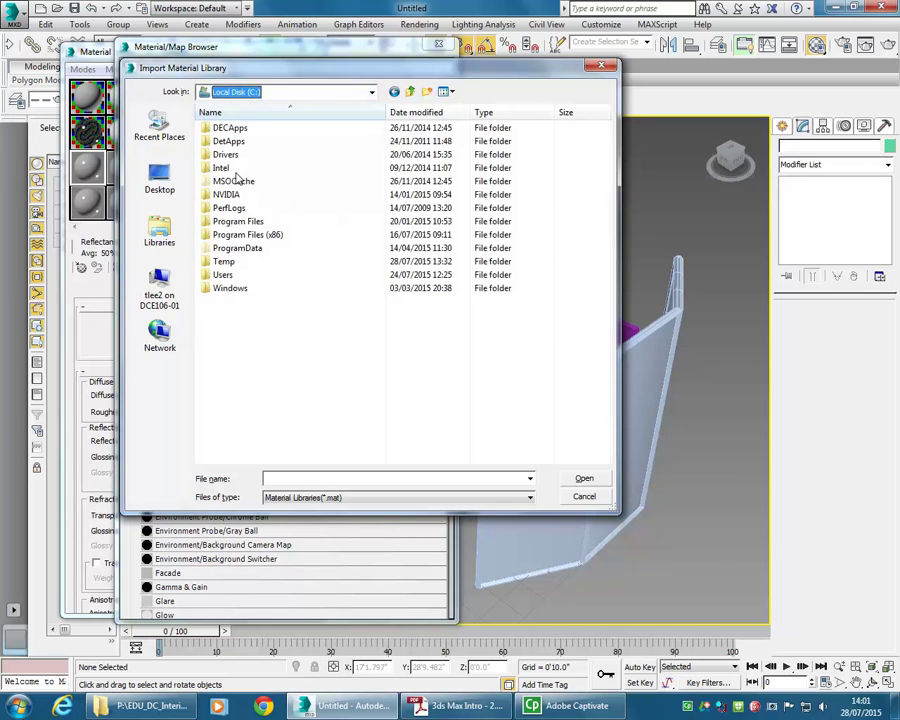
- Import AecTemplates.mat from the Program Files\Autodesk\3ds Max Design 2015\materiallibraries folder
{"action": "double_click", "coordinate": [244, 224]}
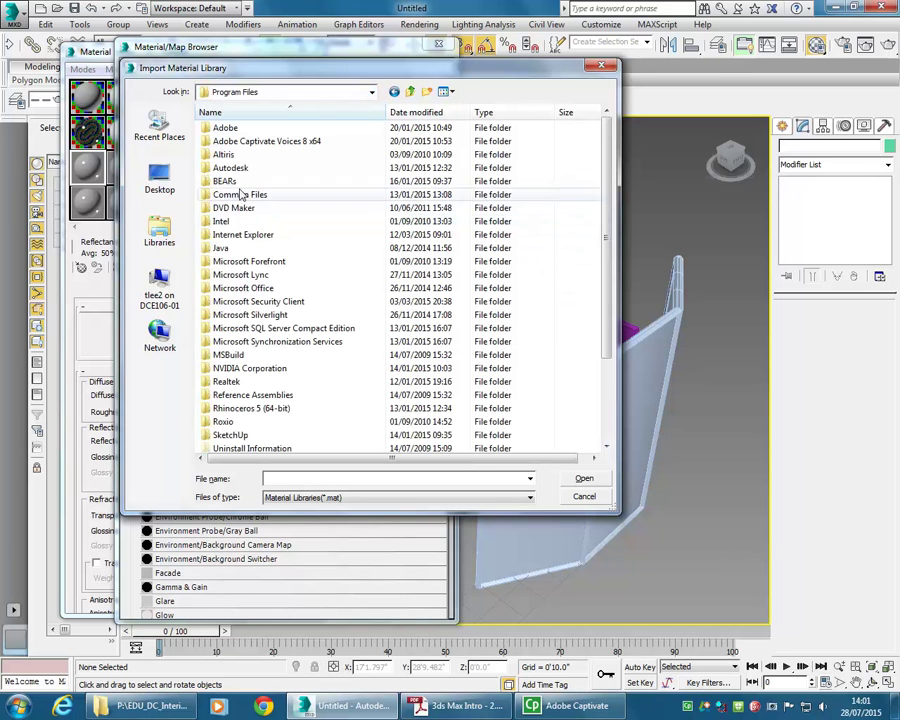
{"action": "double_click", "coordinate": [224, 168]}
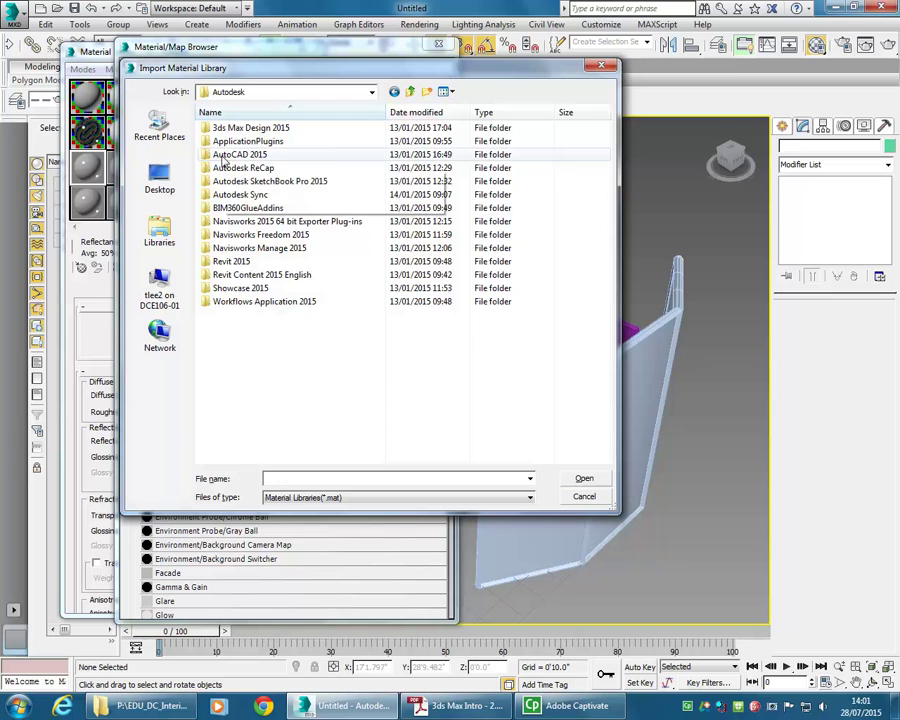
{"action": "double_click", "coordinate": [240, 130]}
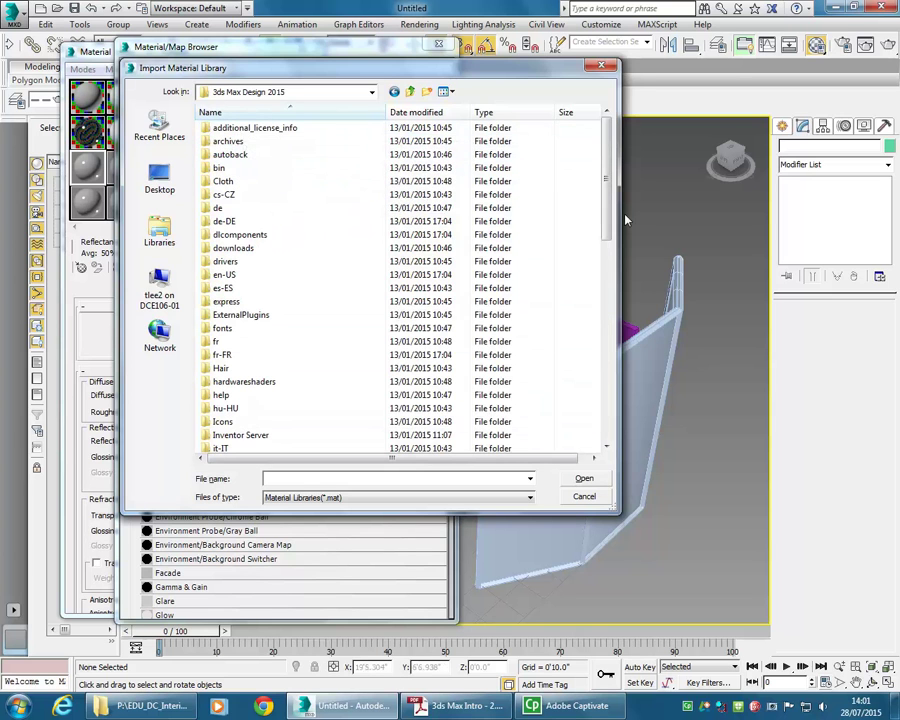
{"action": "left_click_drag", "start_coordinate": [608, 185], "coordinate": [605, 261]}
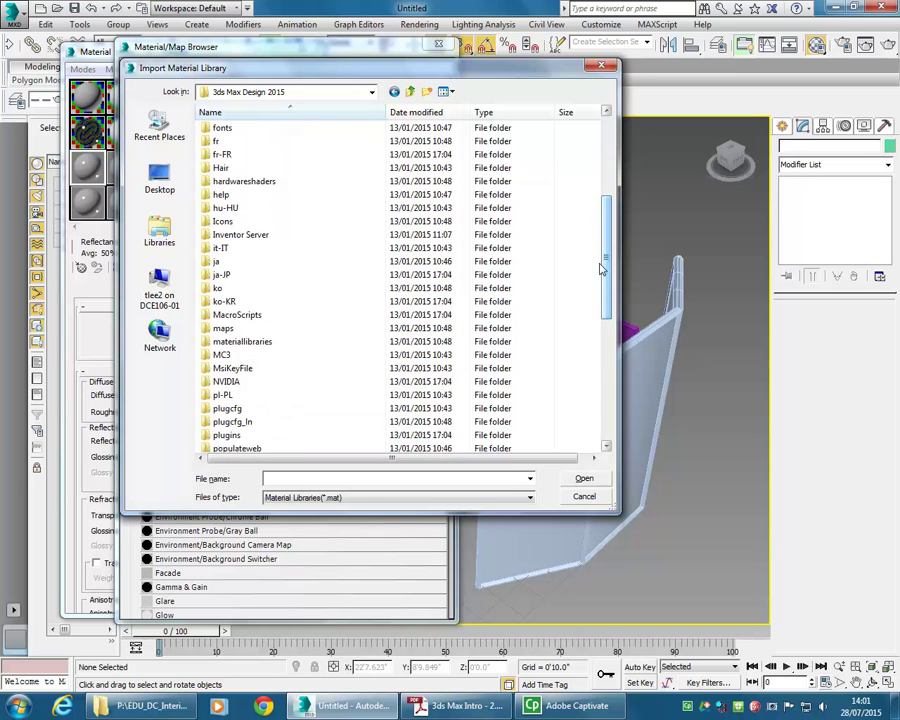
{"action": "double_click", "coordinate": [230, 345]}
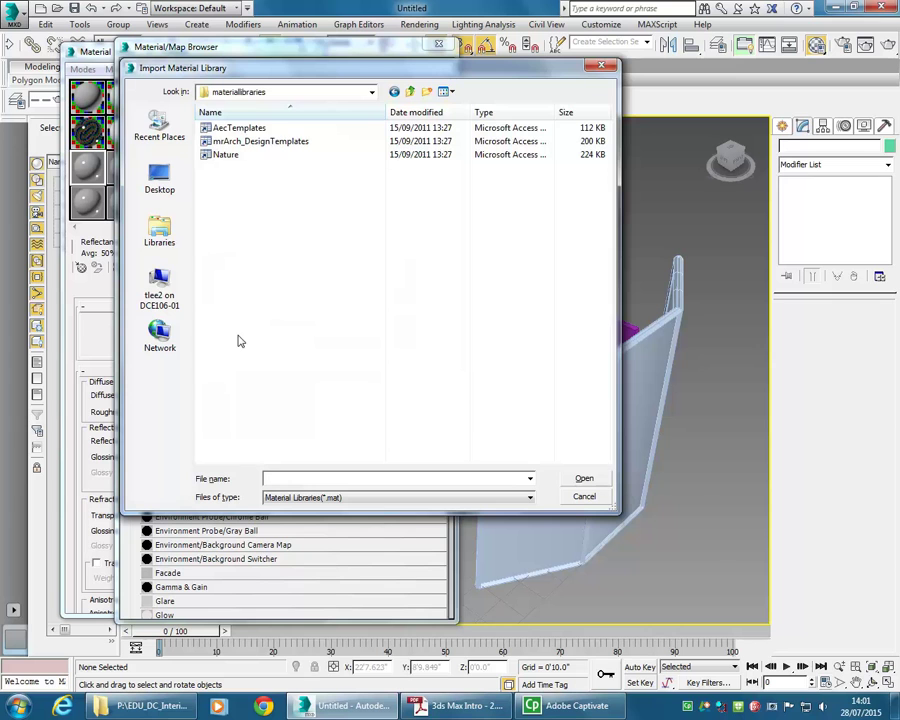
{"action": "left_click", "coordinate": [245, 130]}
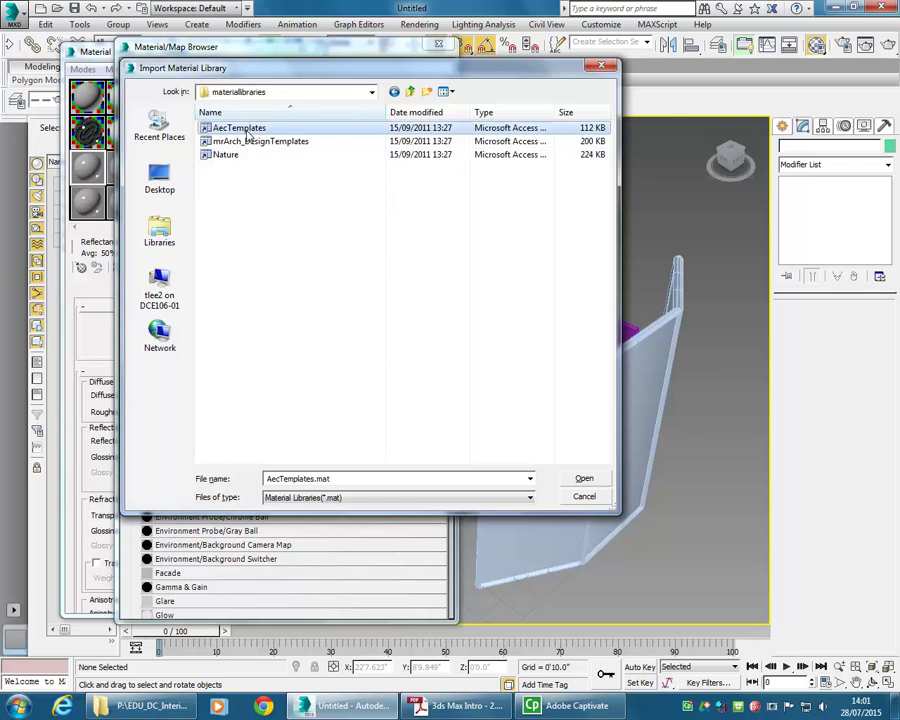
{"action": "double_click", "coordinate": [247, 137]}
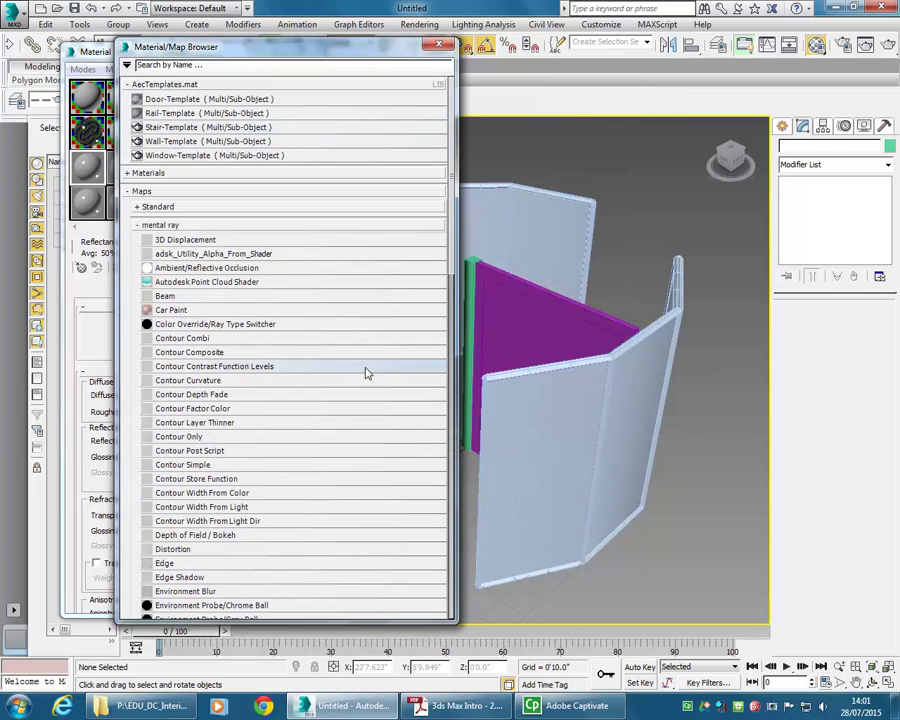
- Load the Door-Template material from AecTemplates.mat into the active sample slot and close the Material/Map Browser
{"action": "left_click_drag", "start_coordinate": [294, 58], "coordinate": [490, 62]}
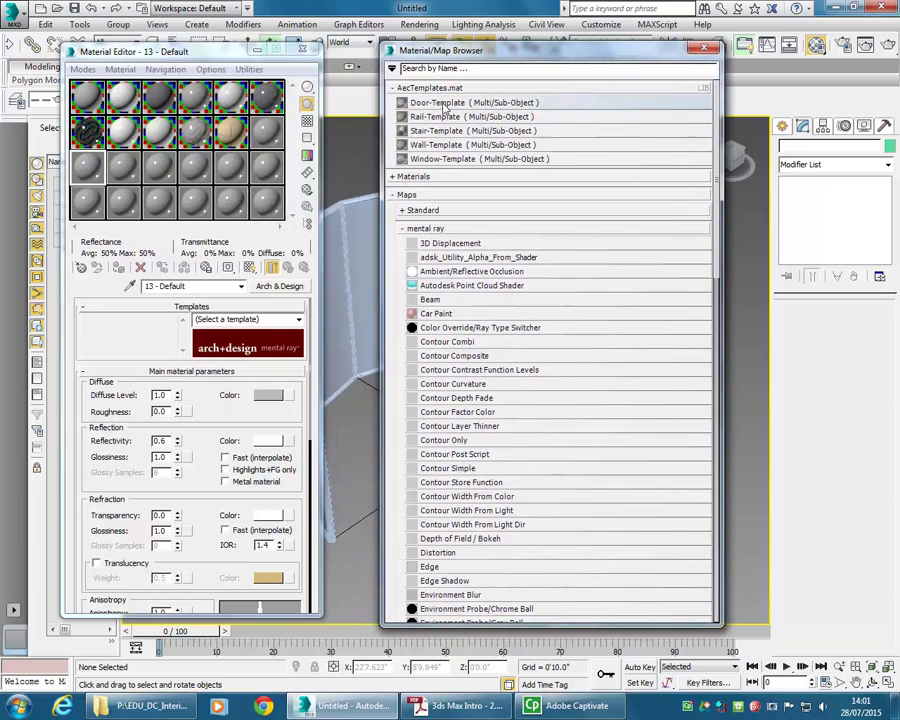
{"action": "double_click", "coordinate": [449, 104]}
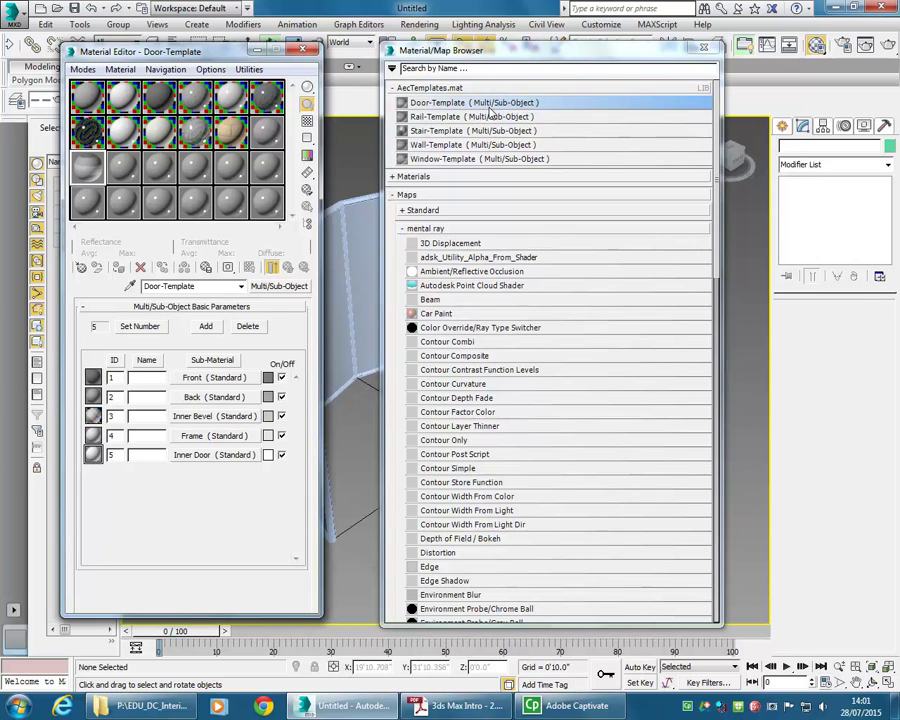
{"action": "left_click", "coordinate": [697, 68]}
{"action": "left_click", "coordinate": [704, 47]}
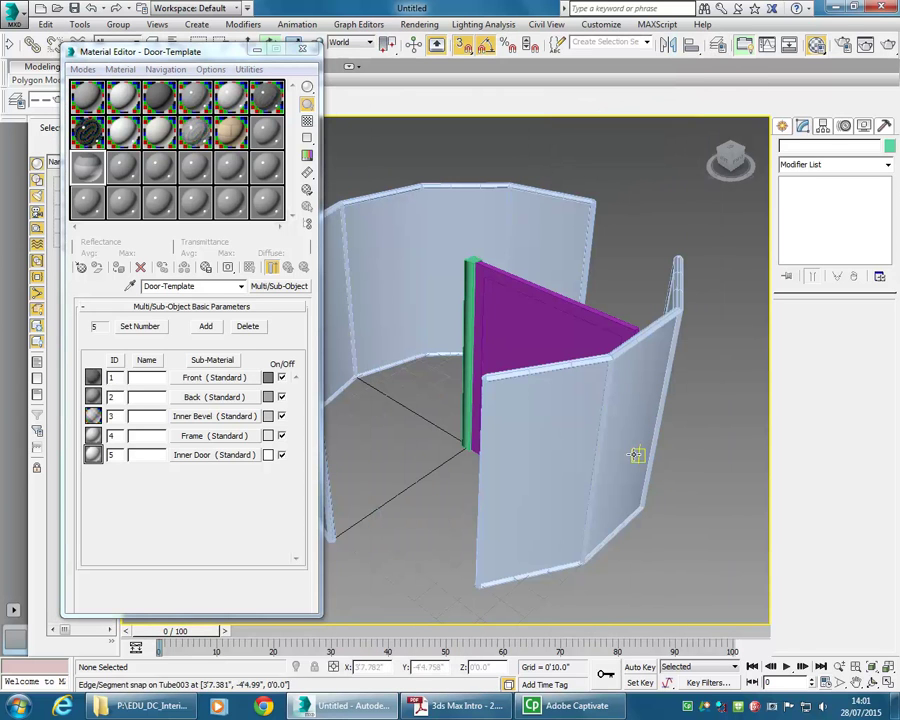
- Select the pivot door and assign the Door-Template material to it
{"action": "scroll", "coordinate": [440, 430], "scroll_direction": "up", "scroll_amount": 3}
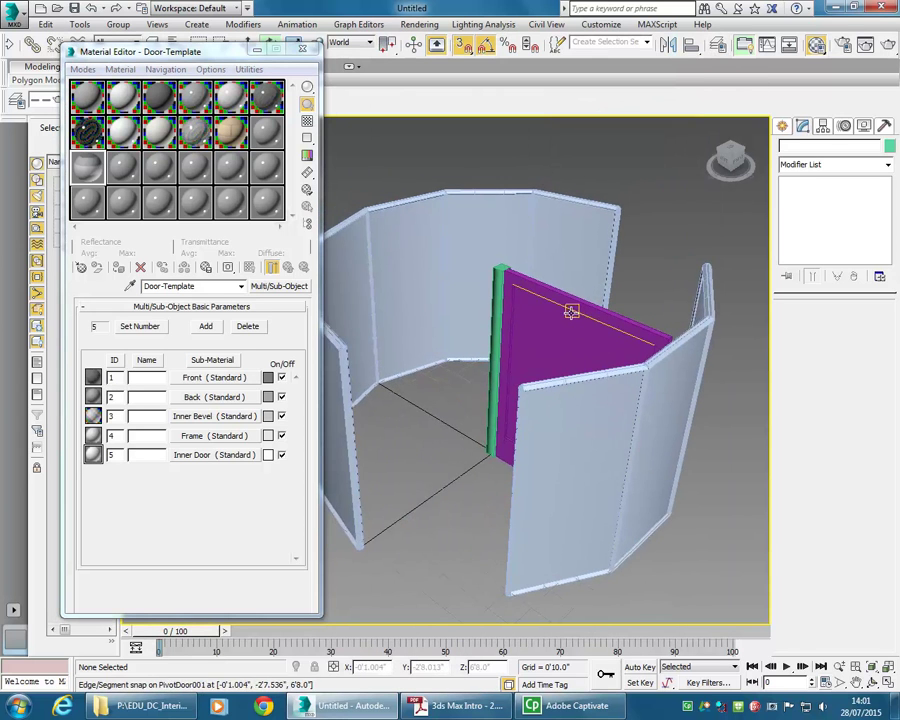
{"action": "left_click", "coordinate": [563, 305]}
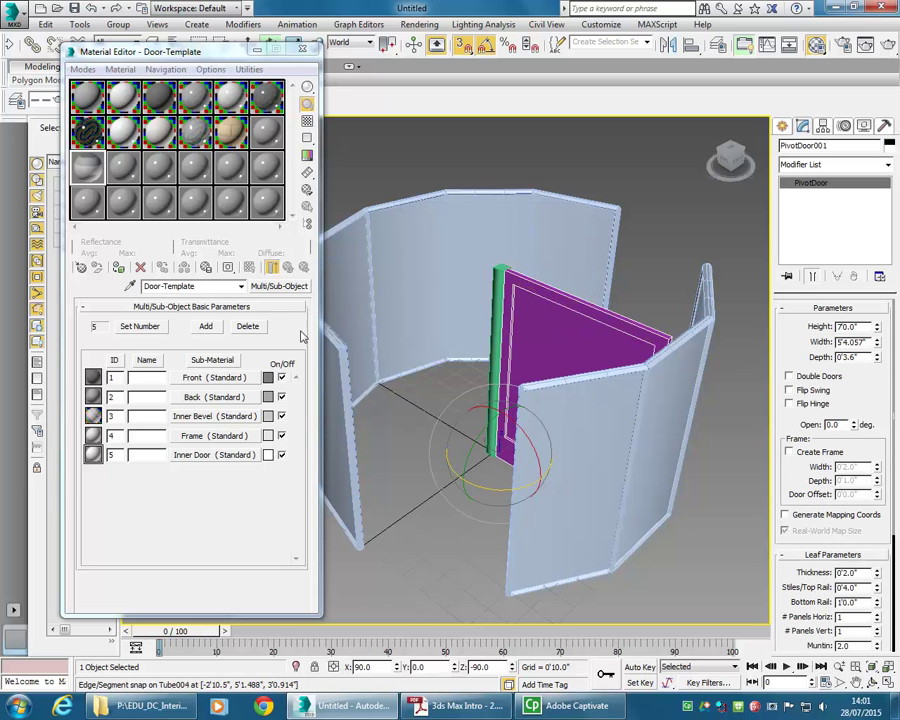
{"action": "left_click", "coordinate": [118, 270]}
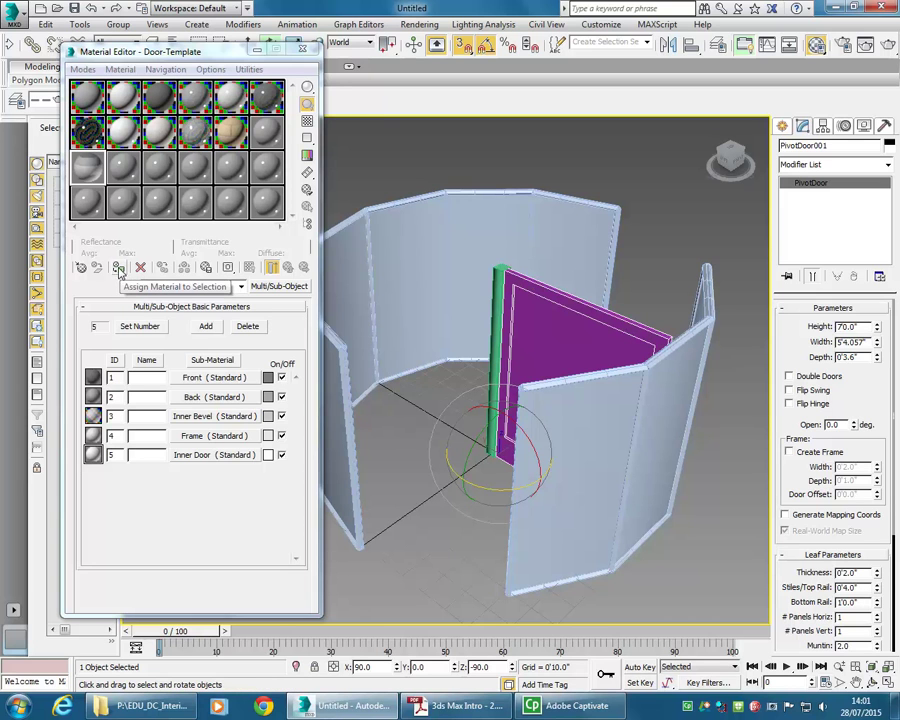
{"action": "left_click", "coordinate": [118, 268]}
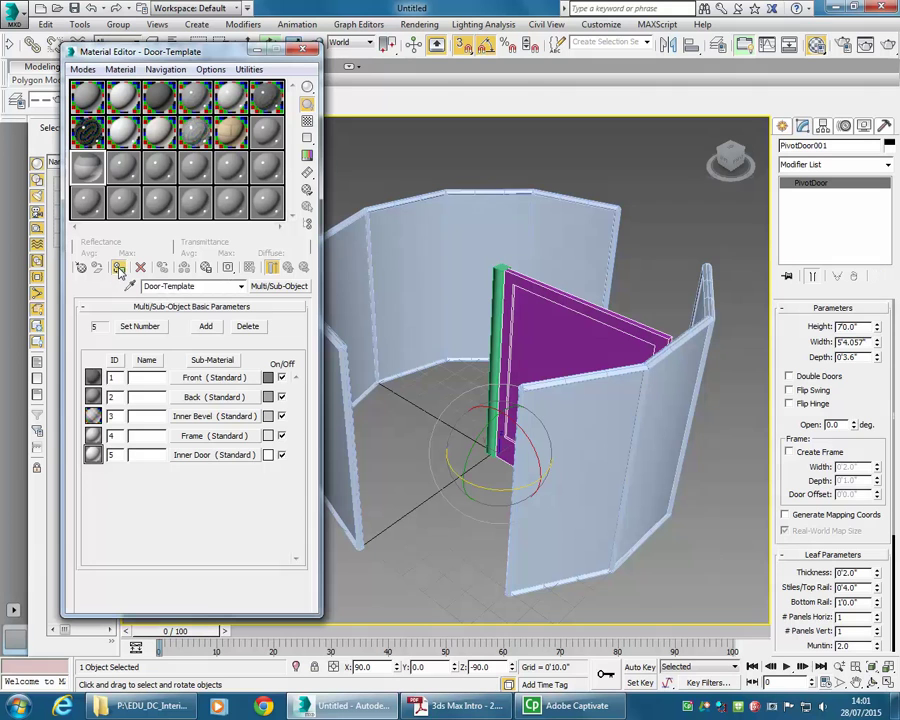
- Instance the Inner Bevel sub-material into the sample slot beside Door-Template and apply it to the enclosure's wall panels
{"action": "left_click", "coordinate": [86, 168]}
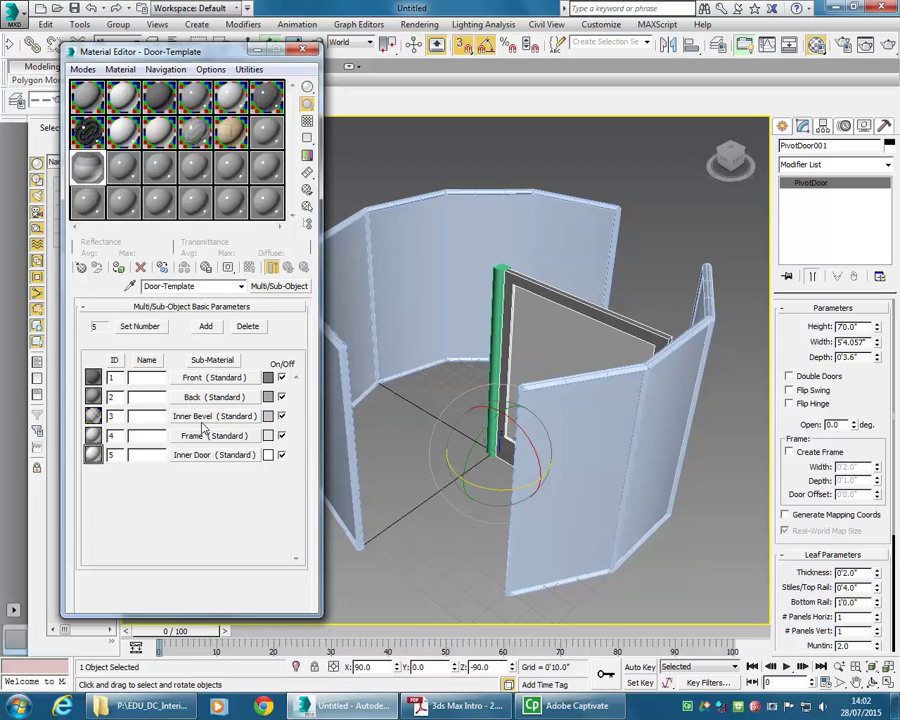
{"action": "left_click_drag", "start_coordinate": [207, 425], "coordinate": [126, 170]}
{"action": "left_click", "coordinate": [158, 377]}
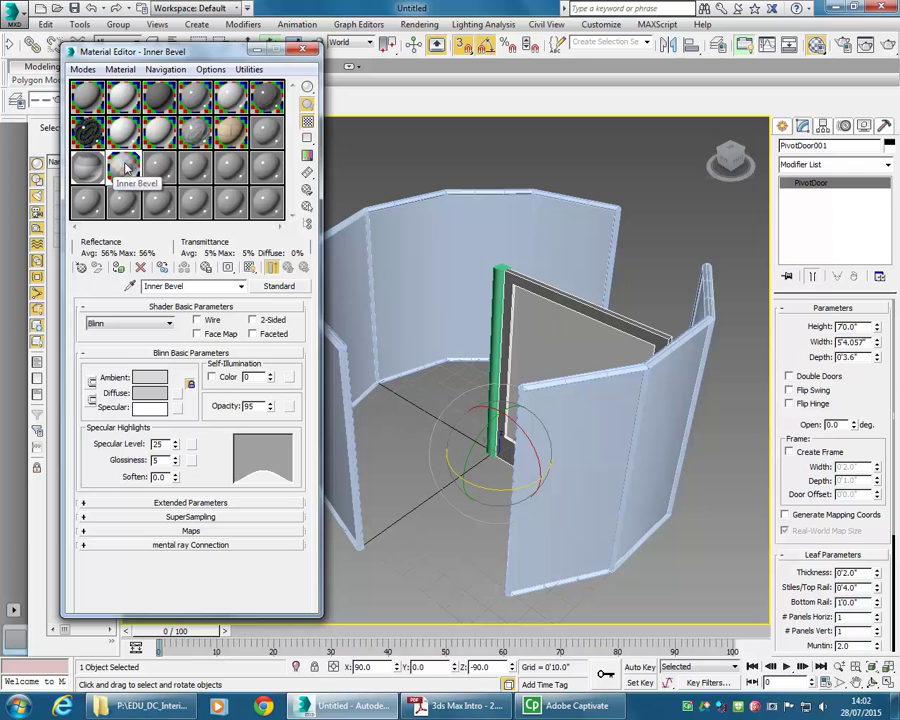
{"action": "left_click_drag", "start_coordinate": [126, 168], "coordinate": [398, 240]}
{"action": "left_click_drag", "start_coordinate": [487, 245], "coordinate": [487, 245]}
{"action": "left_click_drag", "start_coordinate": [143, 155], "coordinate": [667, 430]}
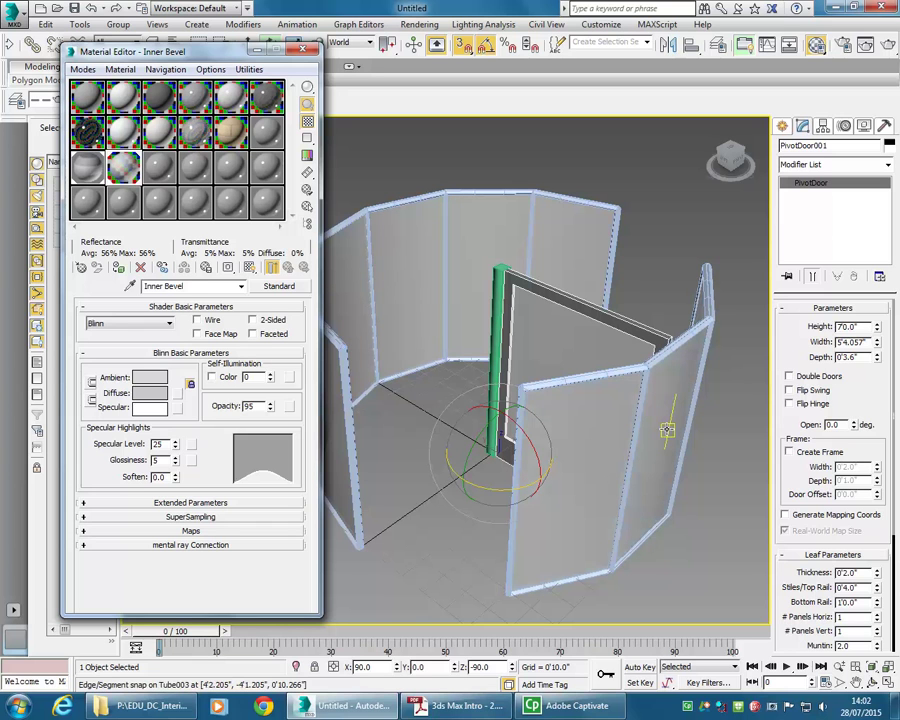
- Instance Door-Template's Frame sub-material into the sample slot after Inner Bevel, apply it to the enclosure's lattice struts and deselect the door
{"action": "left_click", "coordinate": [87, 168]}
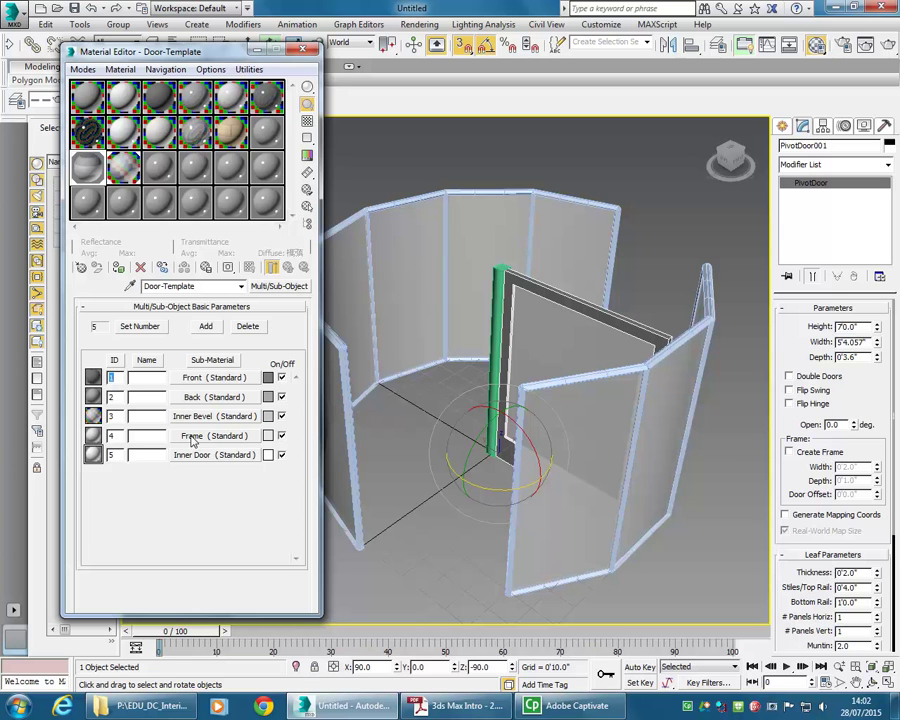
{"action": "left_click_drag", "start_coordinate": [192, 440], "coordinate": [157, 172]}
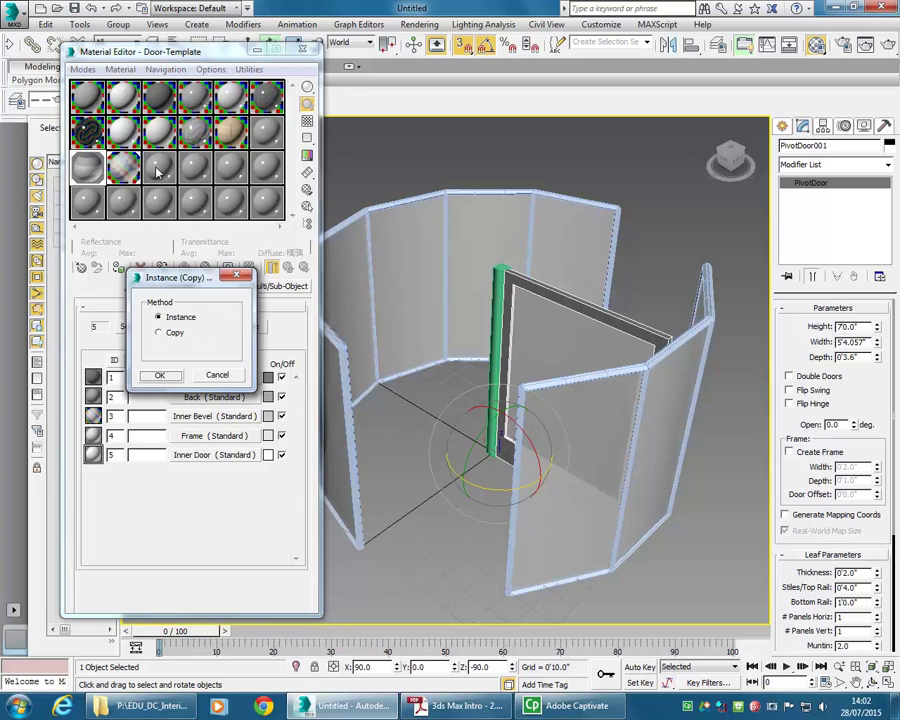
{"action": "left_click", "coordinate": [161, 375]}
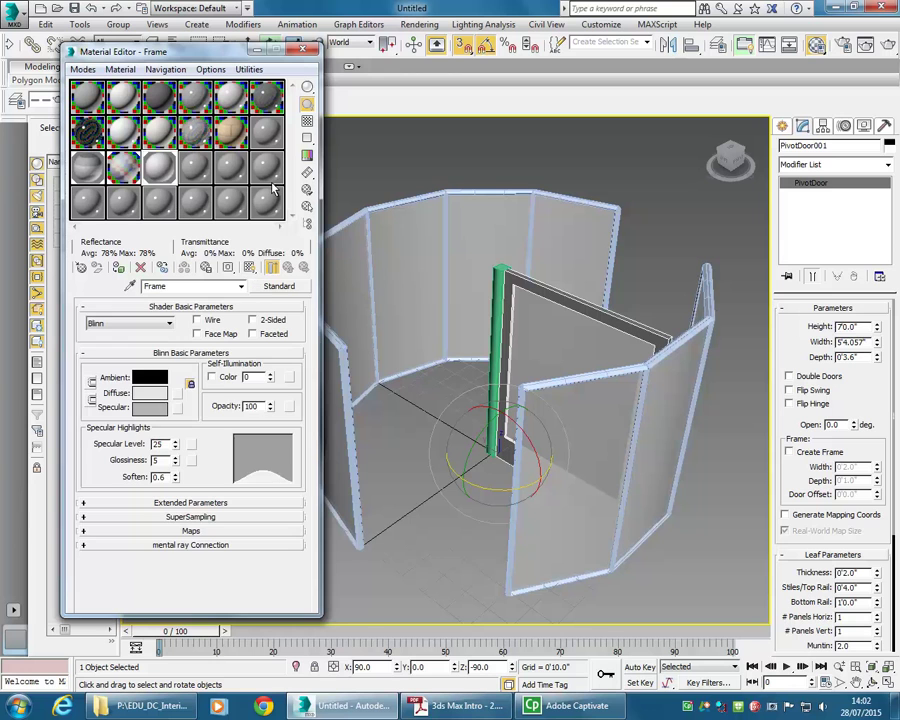
{"action": "left_click_drag", "start_coordinate": [418, 203], "coordinate": [723, 284]}
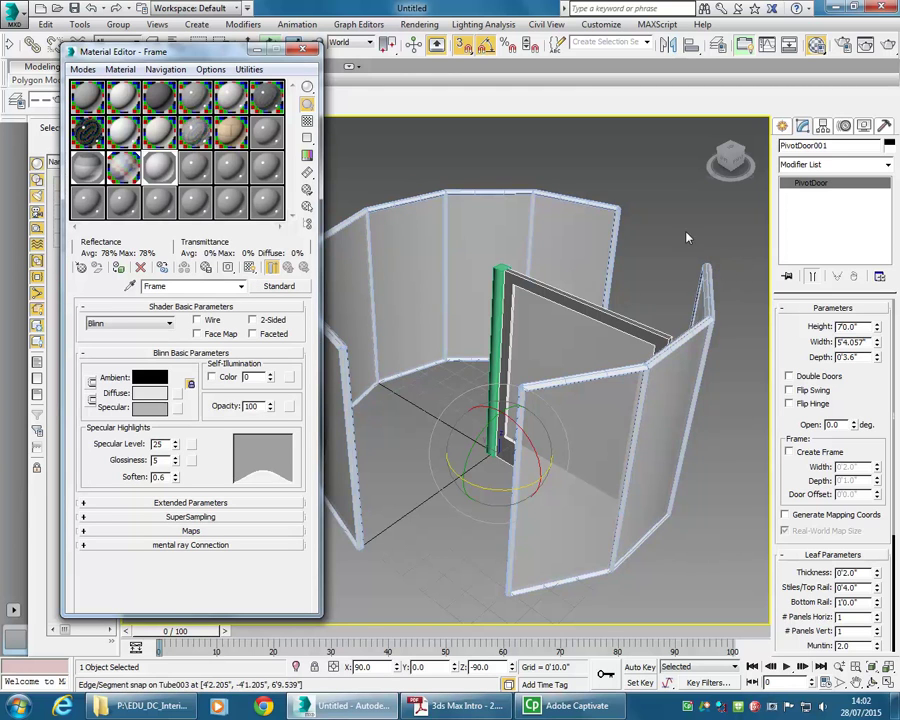
{"action": "left_click", "coordinate": [638, 233]}
- Apply the Frame material to the green cylinder post at the centre of the revolving door
{"action": "scroll", "coordinate": [640, 233], "scroll_direction": "up", "scroll_amount": 3}
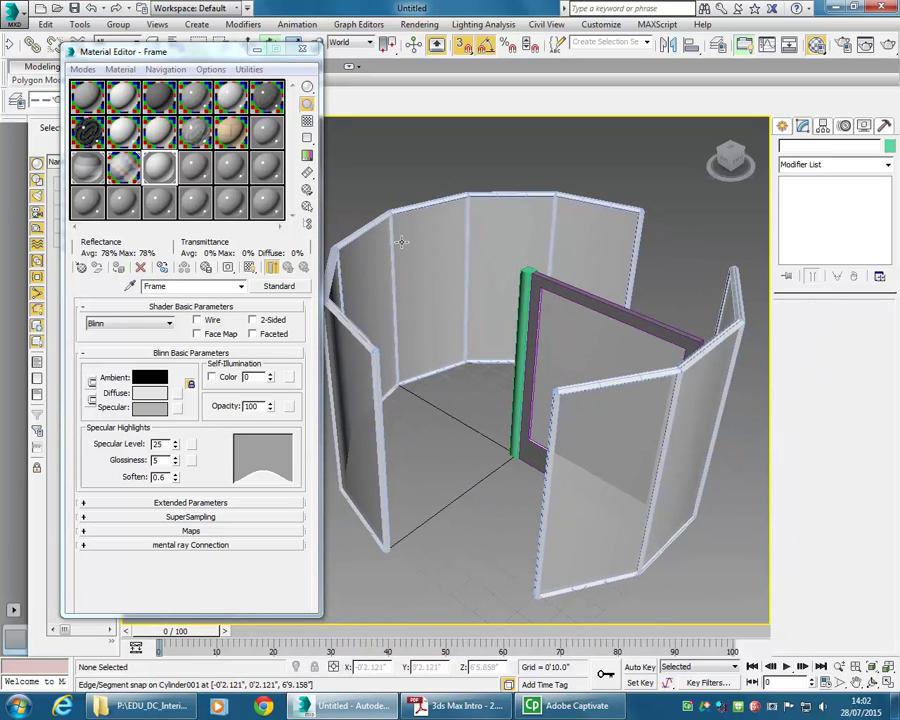
{"action": "left_click_drag", "start_coordinate": [155, 172], "coordinate": [536, 305]}
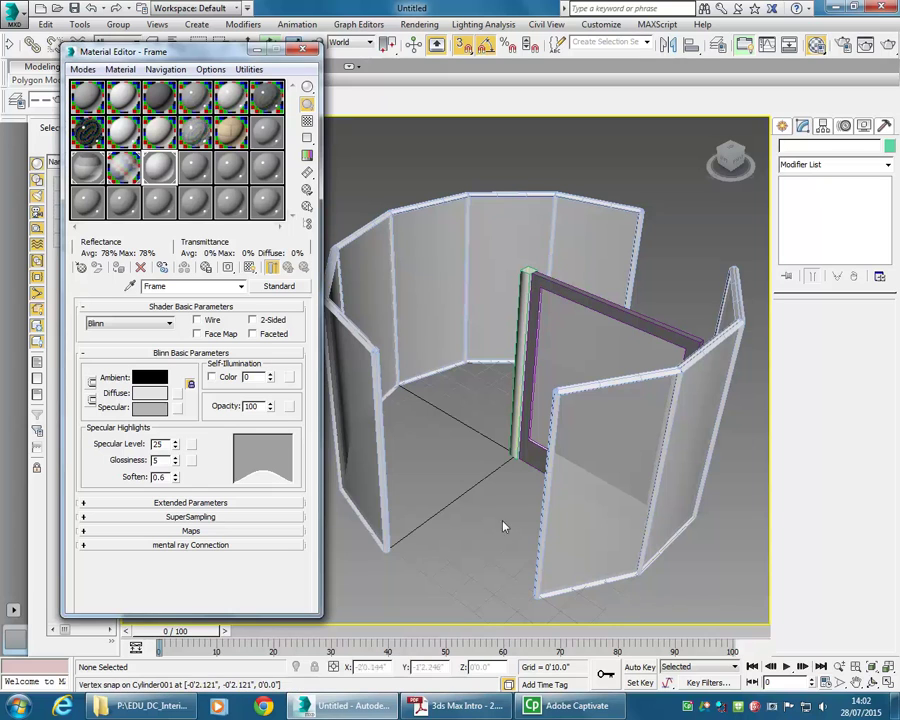
{"action": "middle_click_drag", "start_coordinate": [478, 486], "coordinate": [478, 538]}
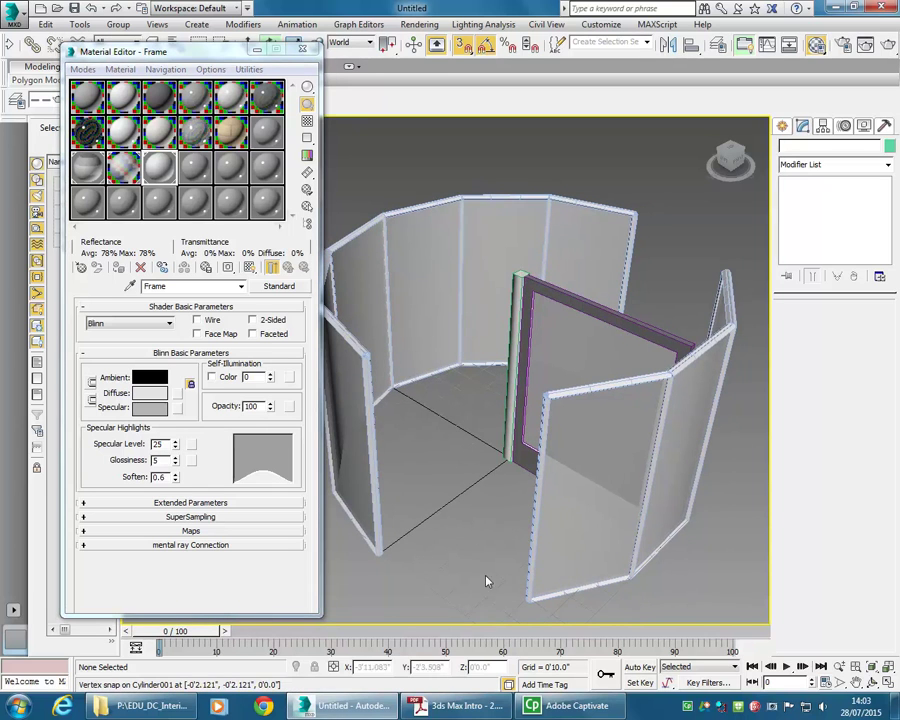
- Switch to the PDF tutorial and read through the Applying Materials to the Revolving Door lesson, including the Multi/Sub-Object material steps
{"action": "left_click", "coordinate": [458, 705]}
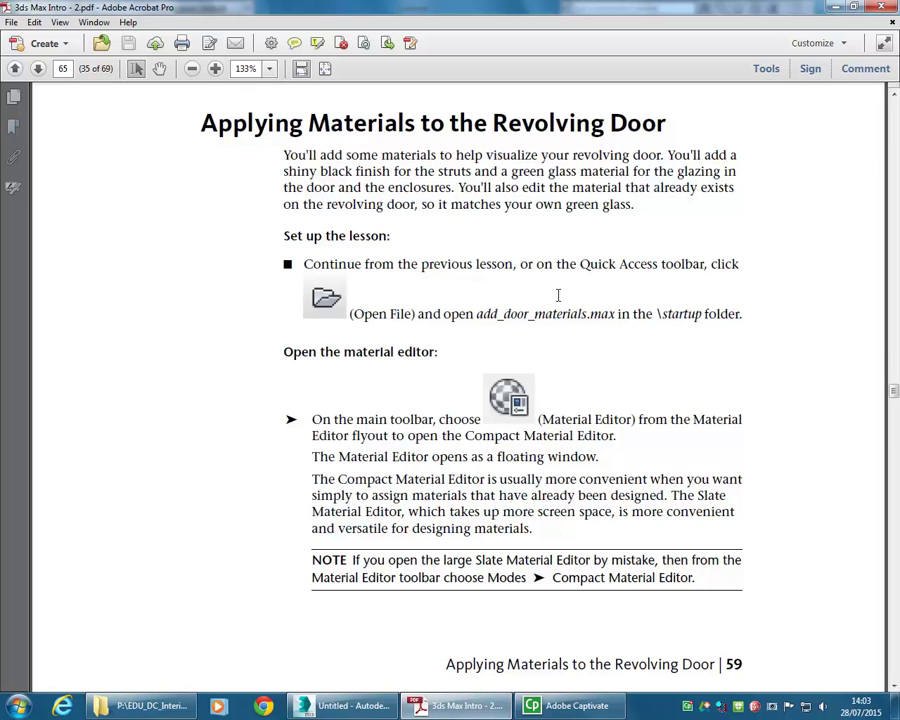
{"action": "scroll", "coordinate": [418, 600], "scroll_direction": "down", "scroll_amount": 10}
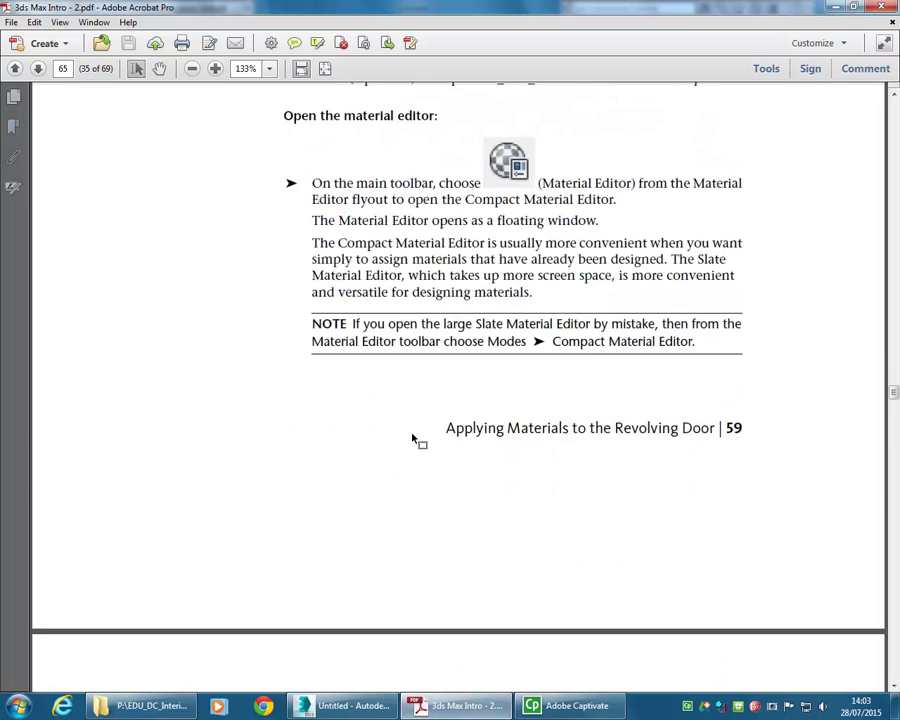
{"action": "scroll", "coordinate": [411, 432], "scroll_direction": "down", "scroll_amount": 7}
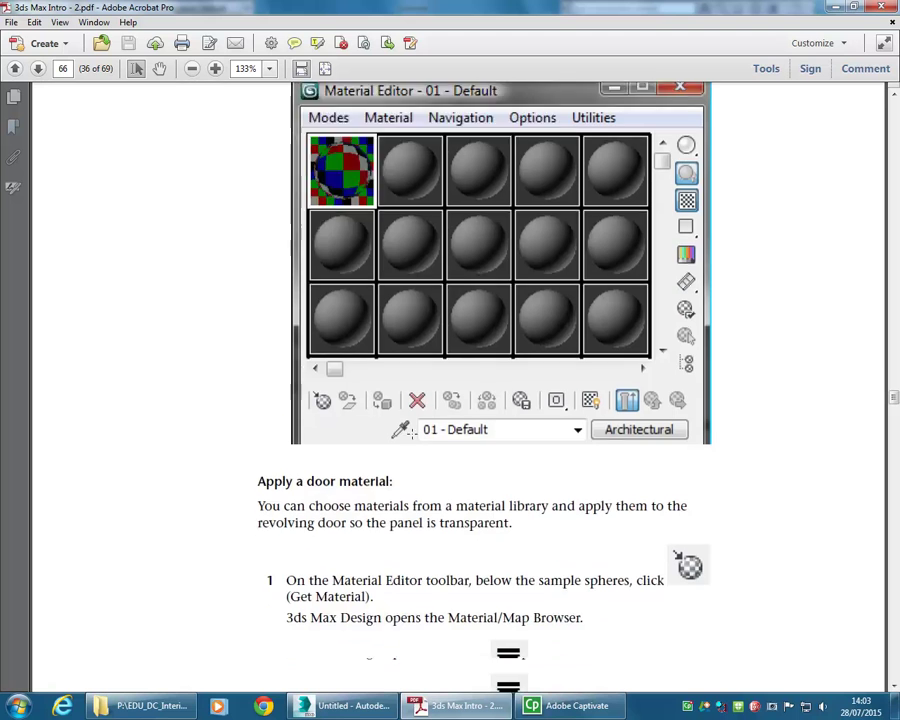
{"action": "scroll", "coordinate": [411, 432], "scroll_direction": "up", "scroll_amount": 5}
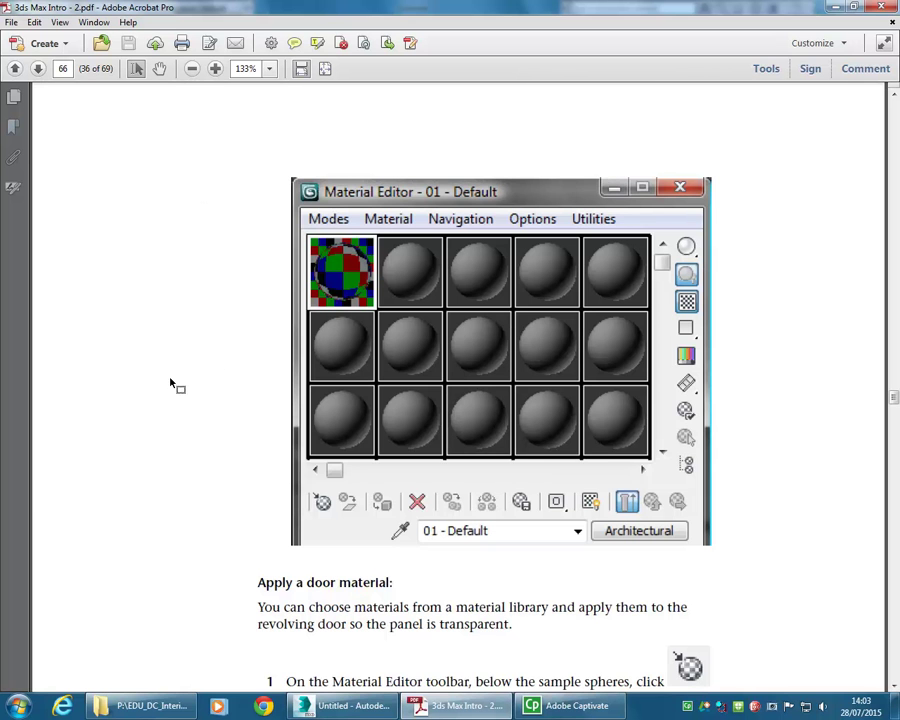
{"action": "scroll", "coordinate": [165, 395], "scroll_direction": "down", "scroll_amount": 9}
{"action": "scroll", "coordinate": [265, 326], "scroll_direction": "down", "scroll_amount": 20}
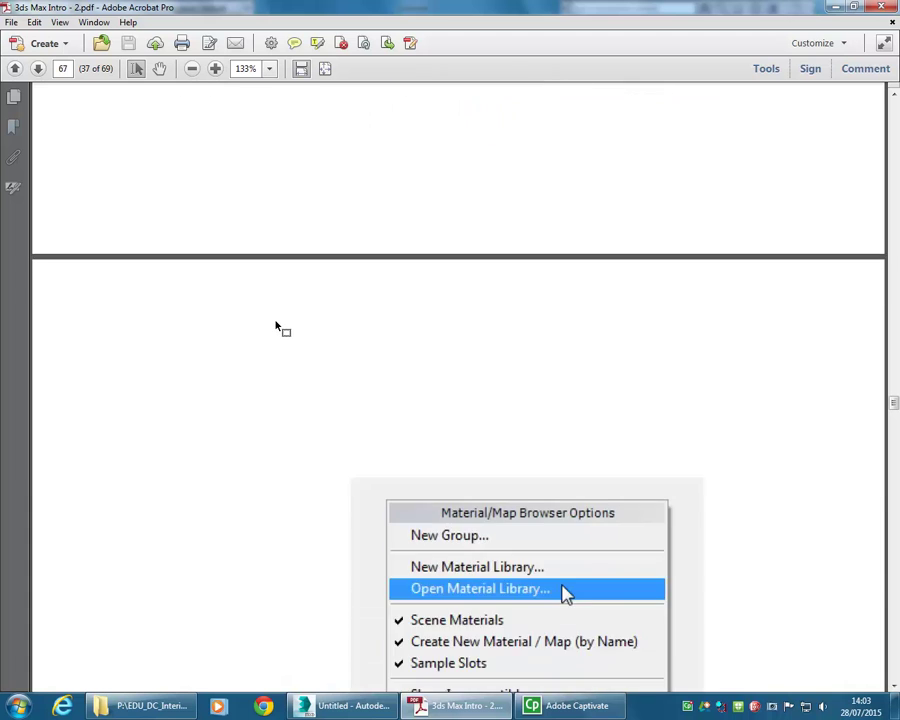
{"action": "scroll", "coordinate": [277, 326], "scroll_direction": "down", "scroll_amount": 15}
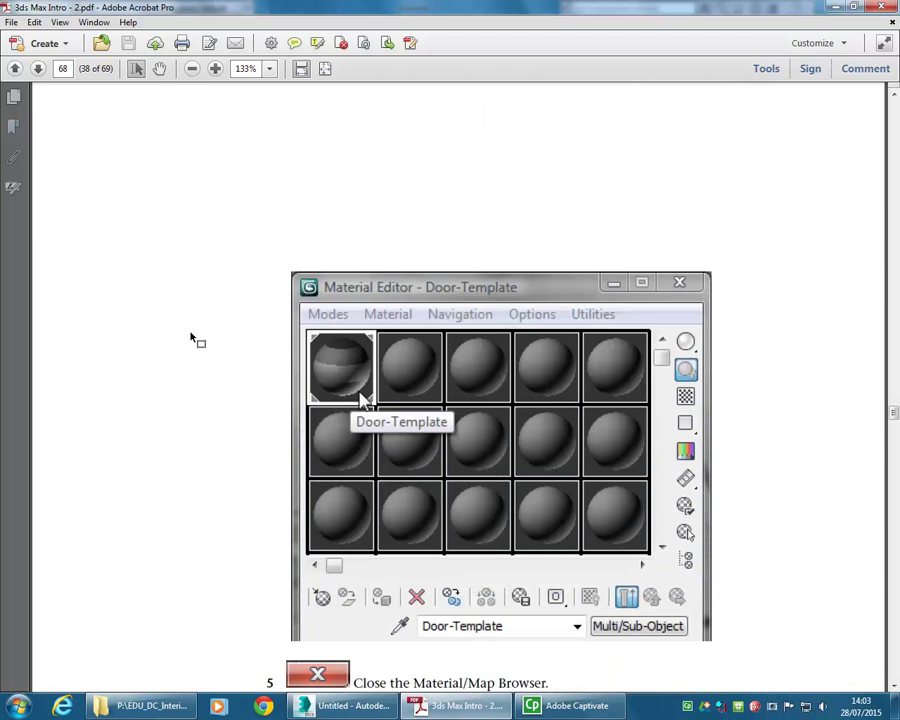
{"action": "scroll", "coordinate": [192, 340], "scroll_direction": "down", "scroll_amount": 20}
{"action": "scroll", "coordinate": [190, 343], "scroll_direction": "down", "scroll_amount": 20}
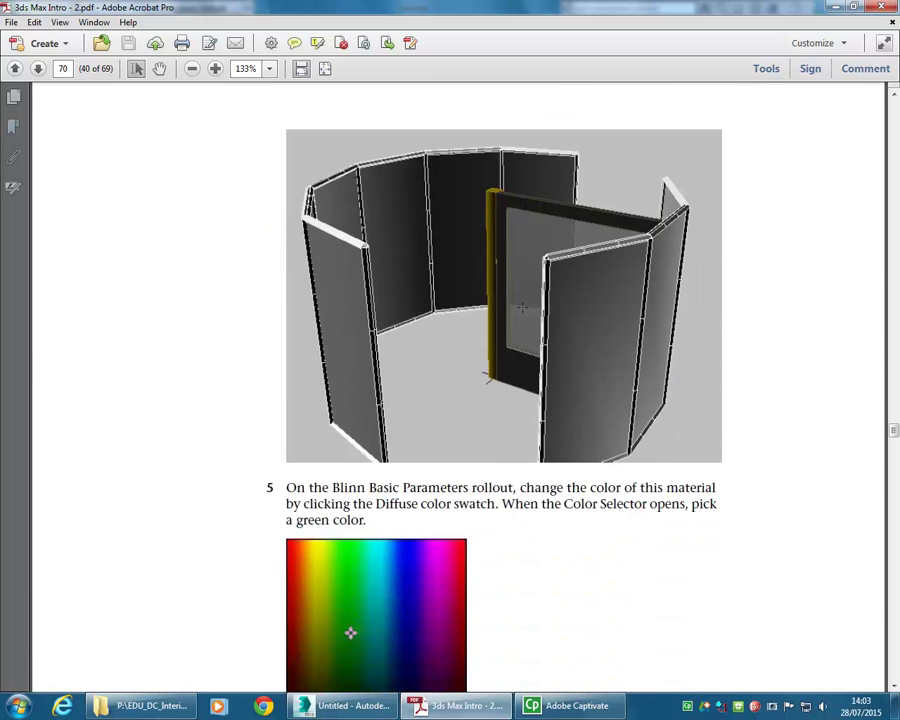
{"action": "scroll", "coordinate": [272, 440], "scroll_direction": "down", "scroll_amount": 20}
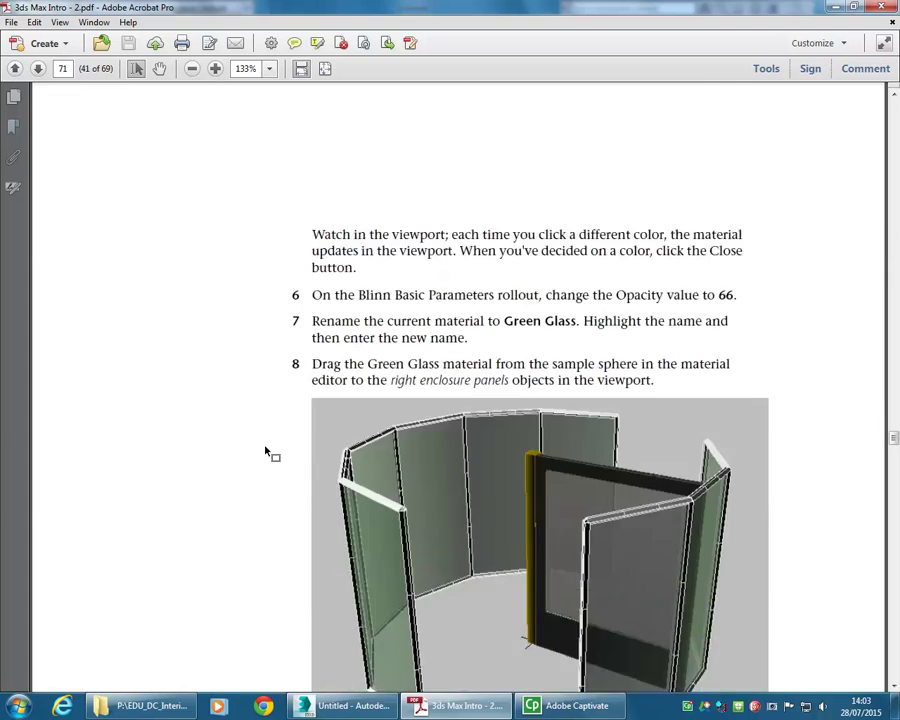
{"action": "scroll", "coordinate": [268, 452], "scroll_direction": "down", "scroll_amount": 20}
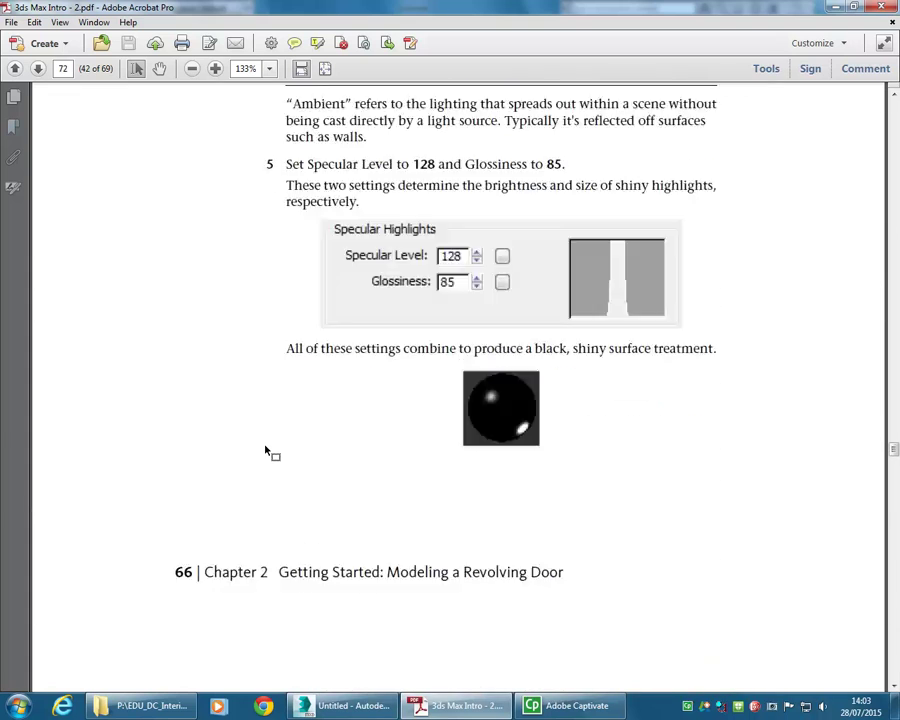
{"action": "scroll", "coordinate": [270, 448], "scroll_direction": "down", "scroll_amount": 20}
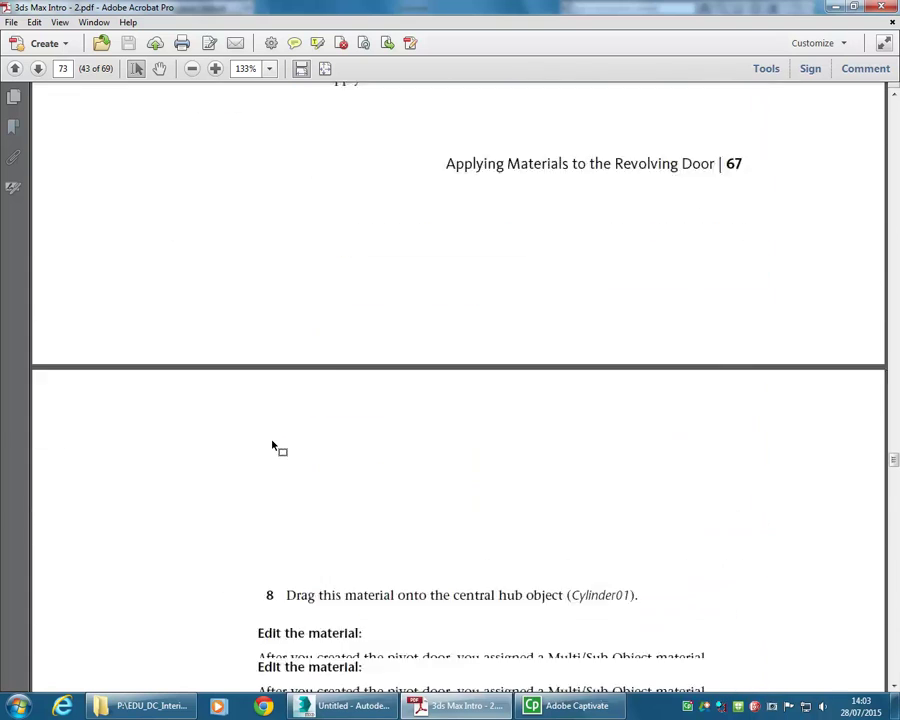
{"action": "scroll", "coordinate": [272, 440], "scroll_direction": "down", "scroll_amount": 10}
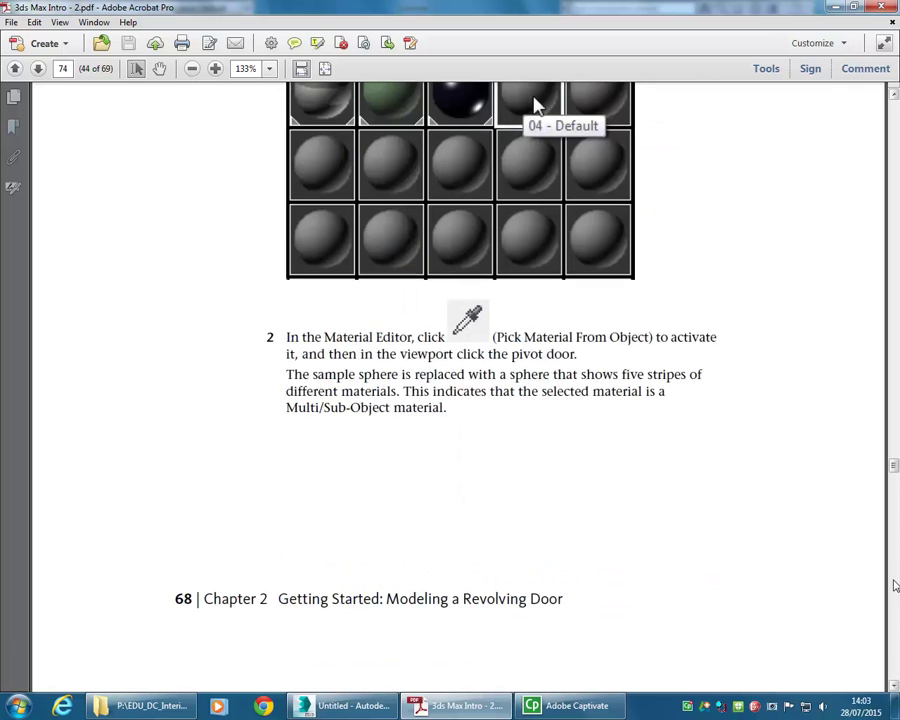
{"action": "left_click", "coordinate": [894, 588]}
{"action": "left_click", "coordinate": [894, 586]}
{"action": "left_click", "coordinate": [894, 586]}
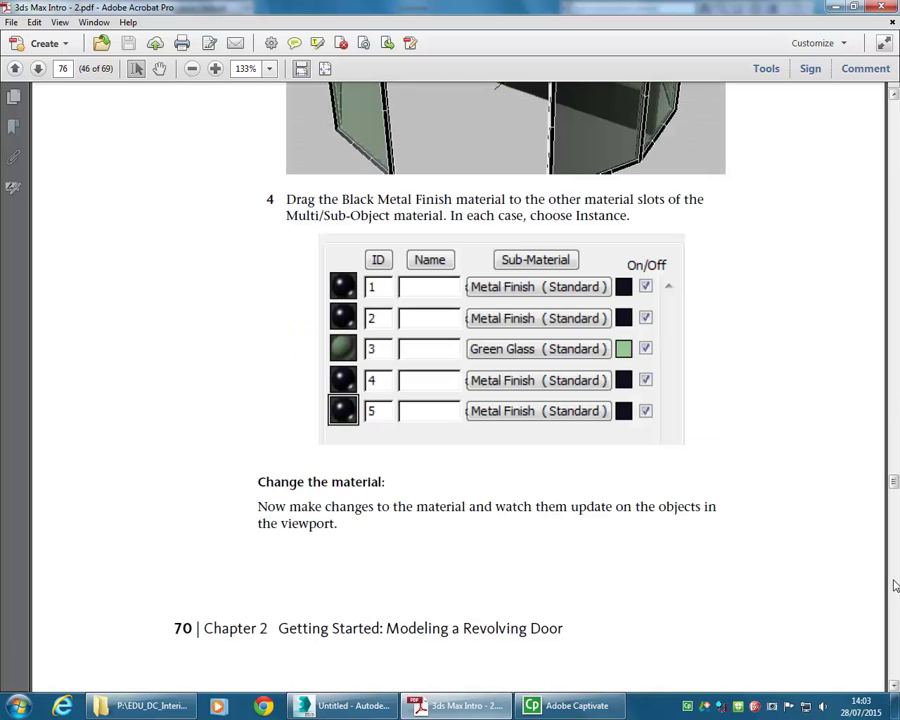
{"action": "scroll", "coordinate": [894, 586], "scroll_direction": "up", "scroll_amount": 5}
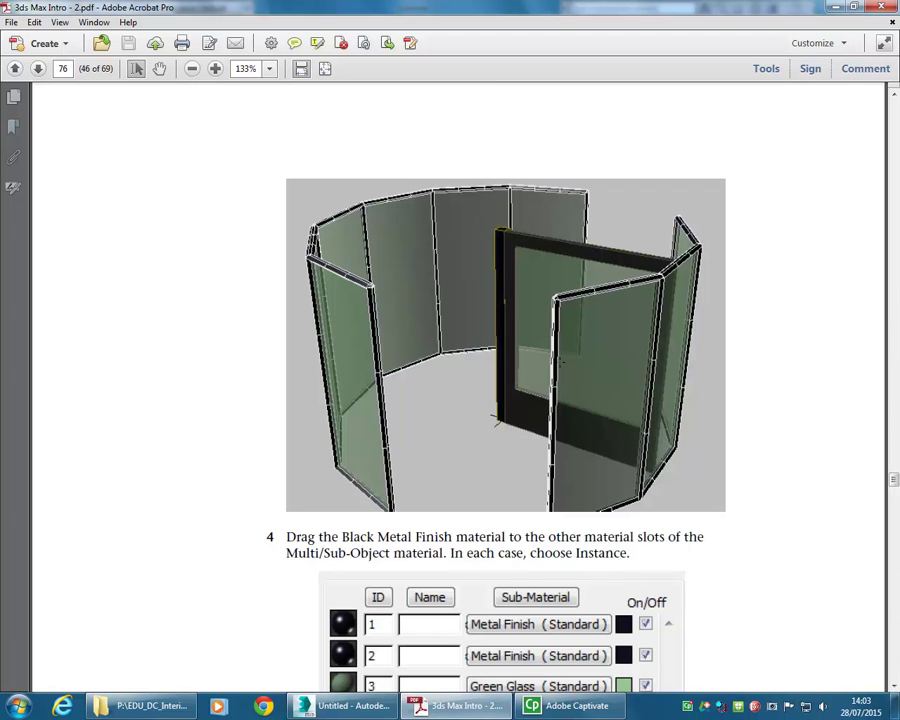
- Find the Cloning the Door lesson in the PDF, read its opening instructions and return to 3ds Max
{"action": "left_click", "coordinate": [896, 628]}
{"action": "left_click", "coordinate": [896, 628]}
{"action": "left_click", "coordinate": [896, 628]}
{"action": "left_click", "coordinate": [896, 628]}
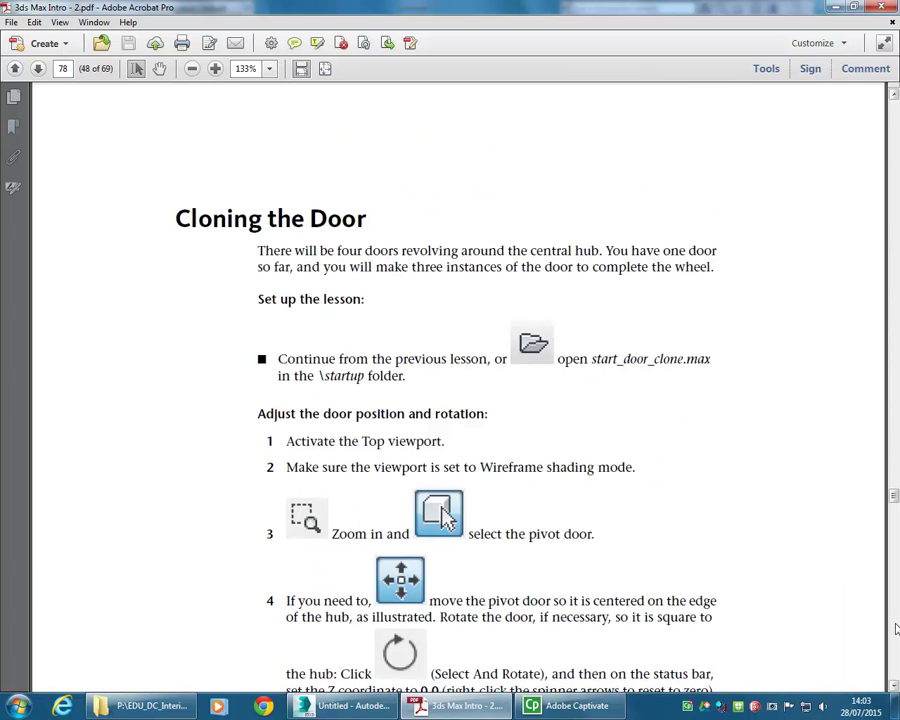
{"action": "scroll", "coordinate": [345, 307], "scroll_direction": "down", "scroll_amount": 1}
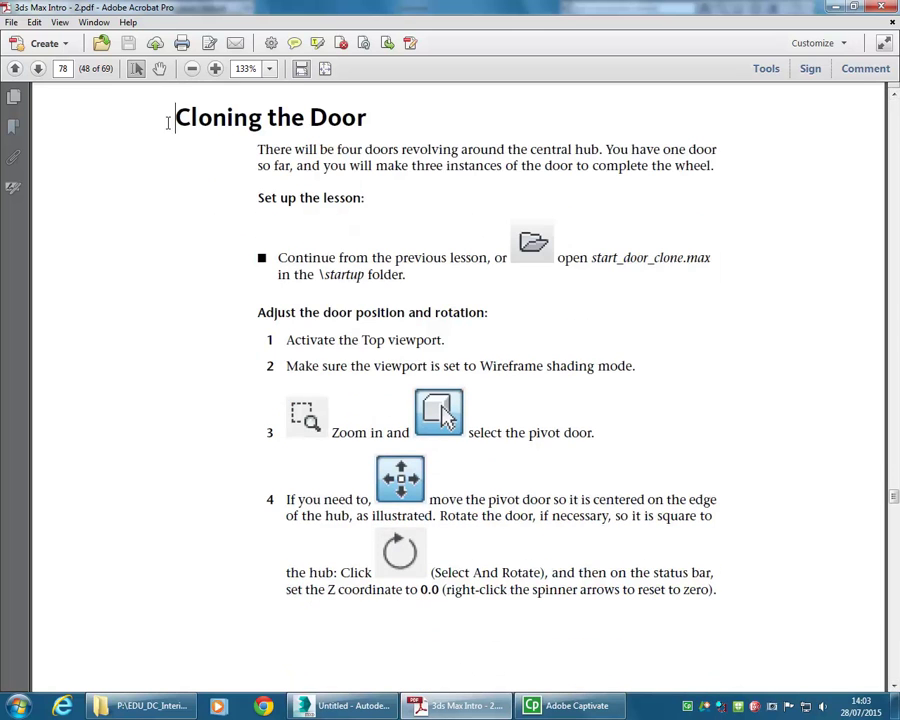
{"action": "left_click", "coordinate": [836, 8]}
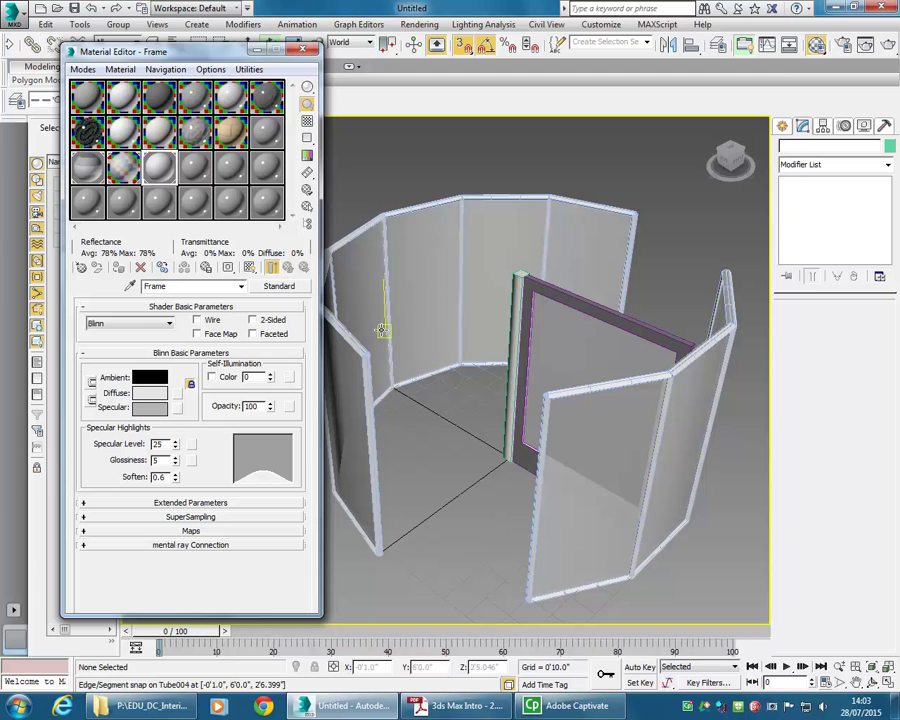
- Close the Material Editor and prepare the selected pivot door for rotation in World coordinates with 3D snapping off
{"action": "left_click", "coordinate": [563, 468]}
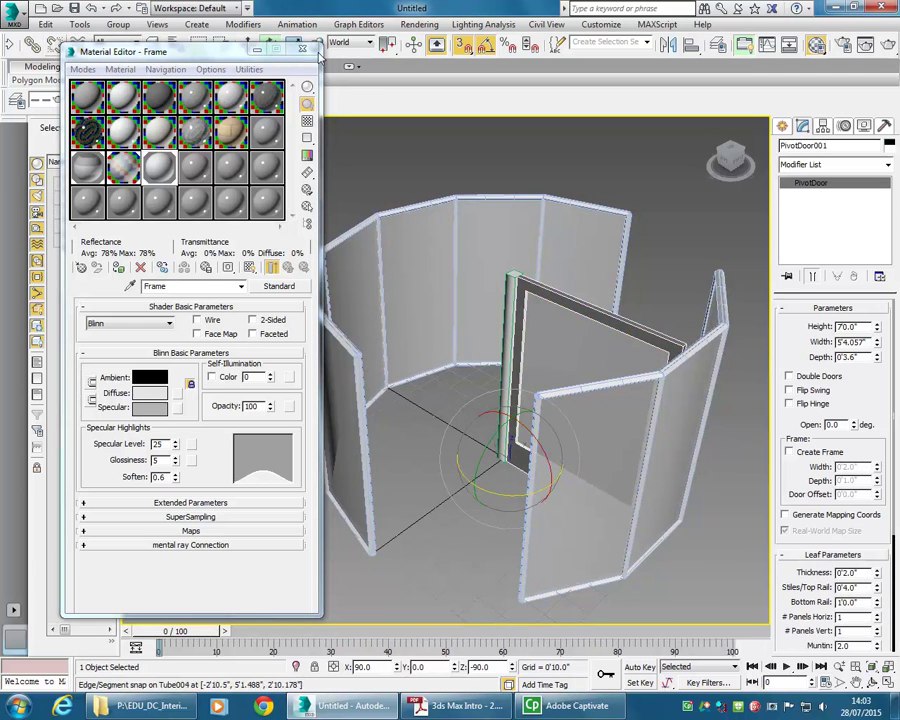
{"action": "left_click", "coordinate": [303, 49]}
{"action": "middle_click_drag", "start_coordinate": [330, 150], "coordinate": [300, 135], "text": "alt"}
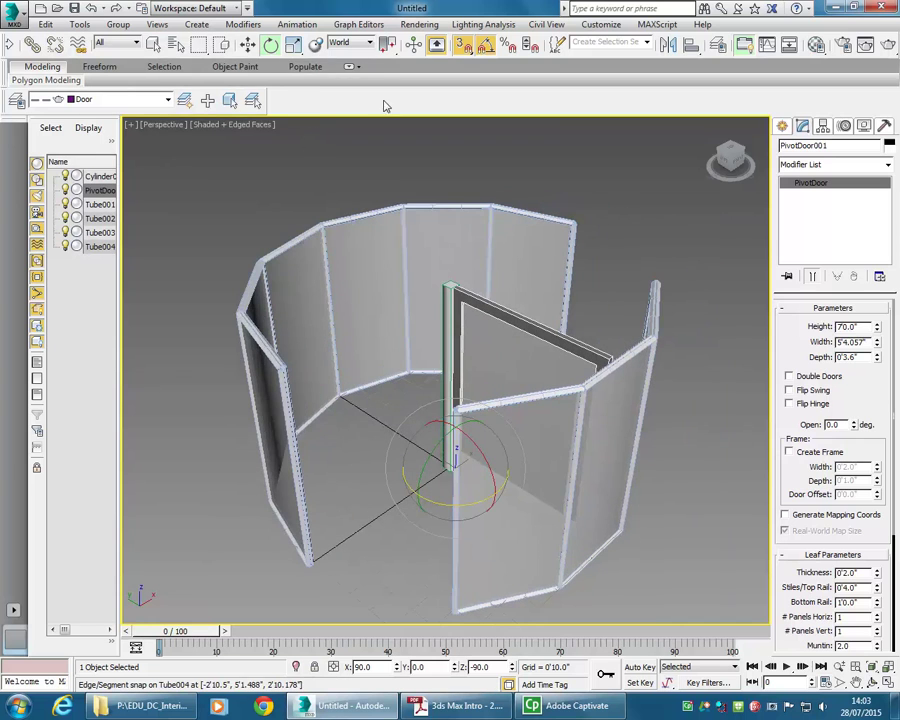
{"action": "left_click", "coordinate": [350, 42]}
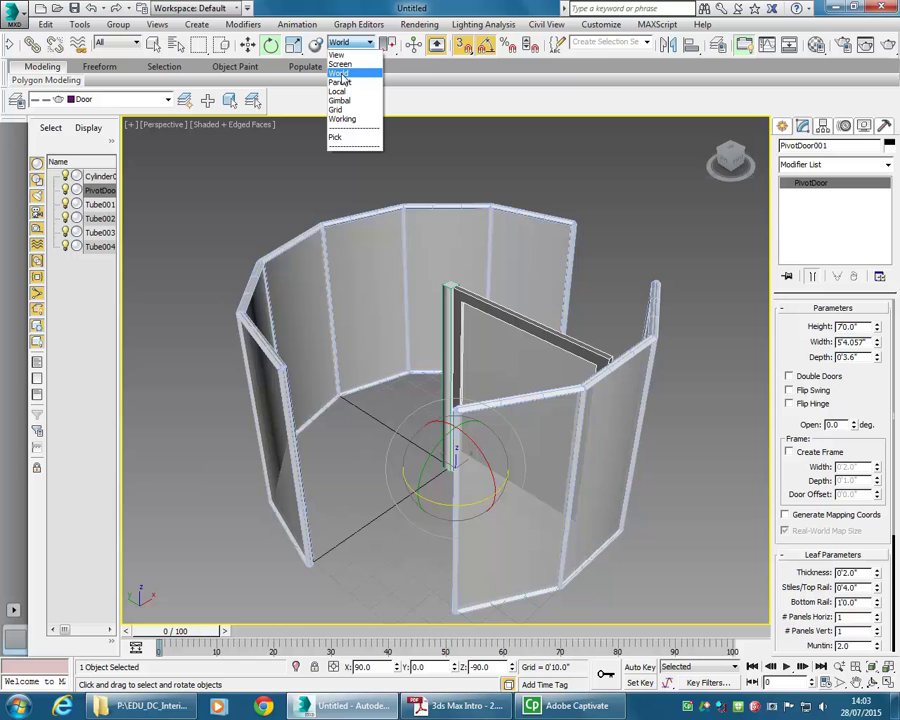
{"action": "left_click", "coordinate": [341, 74]}
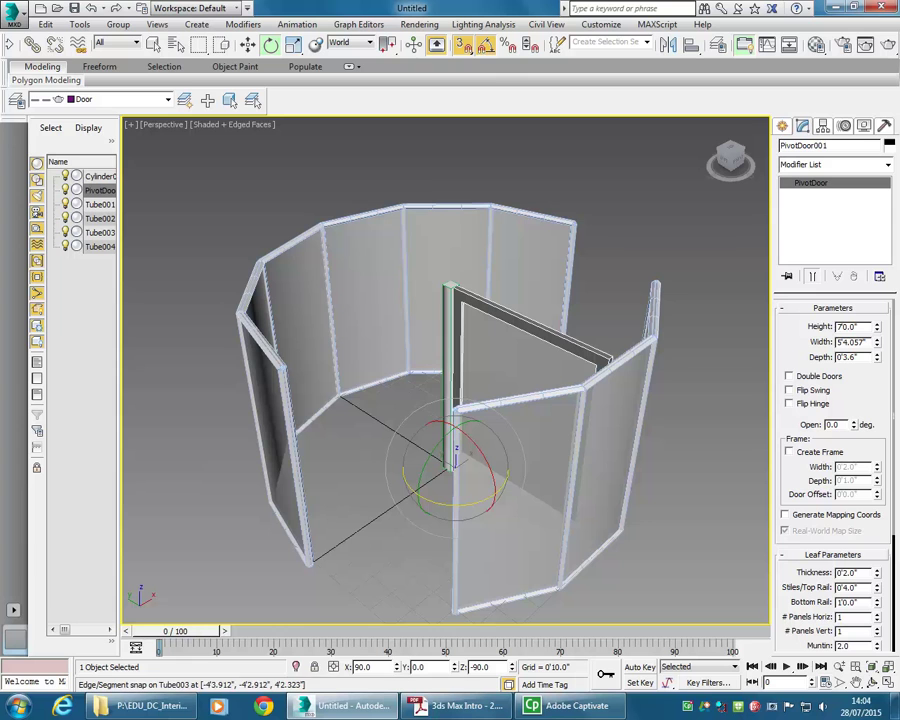
{"action": "left_click", "coordinate": [463, 45]}
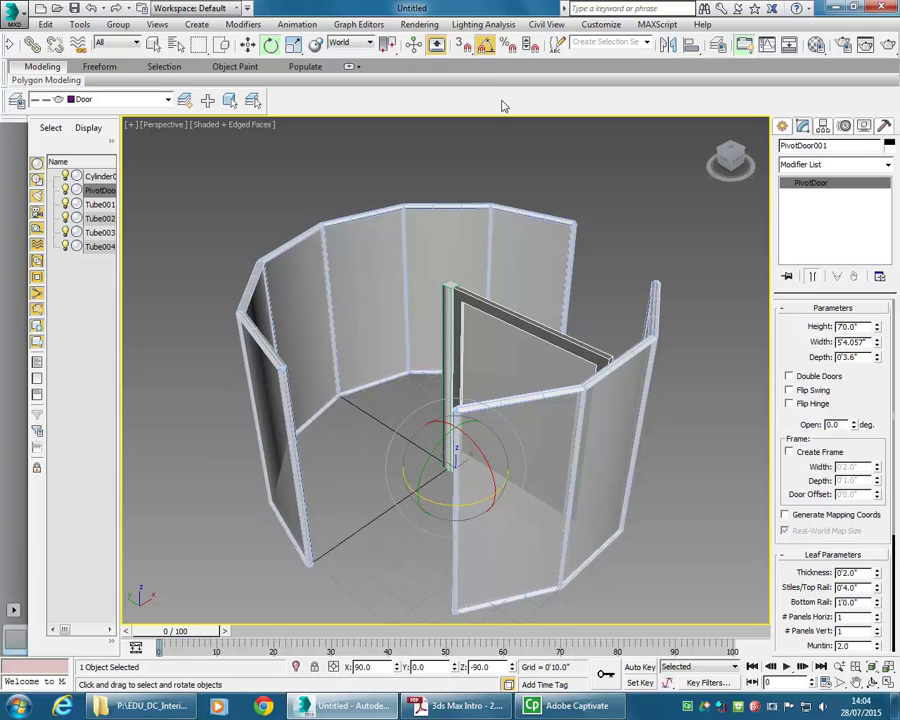
{"action": "left_click_drag", "start_coordinate": [470, 500], "coordinate": [520, 500]}
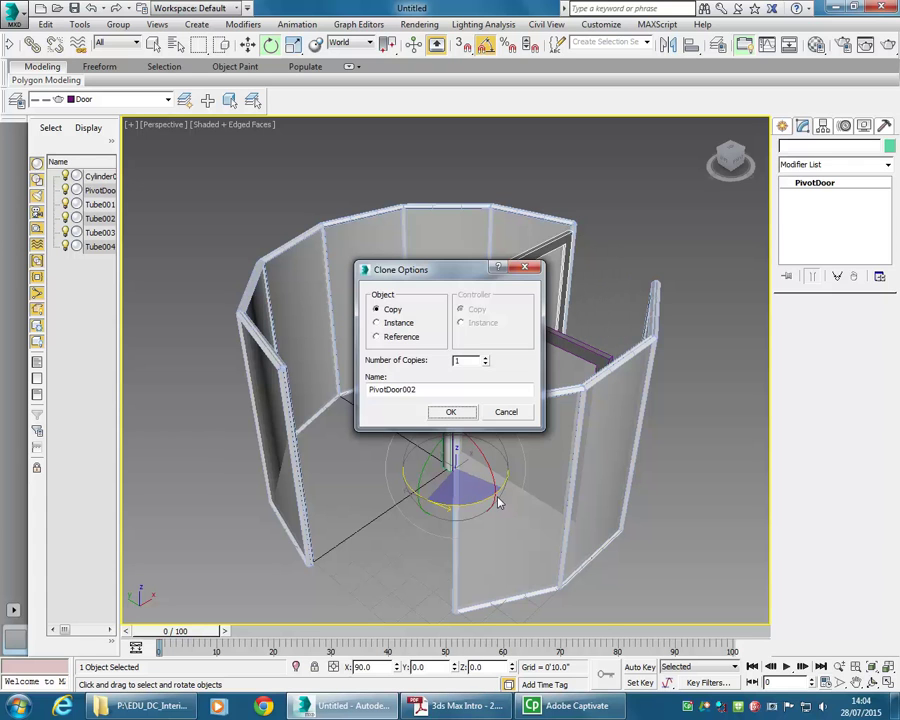
{"action": "mouse_move", "coordinate": [464, 273]}
{"action": "left_mouse_down"}
{"action": "mouse_move", "coordinate": [251, 209]}
{"action": "mouse_move", "coordinate": [261, 206]}
{"action": "left_mouse_up"}
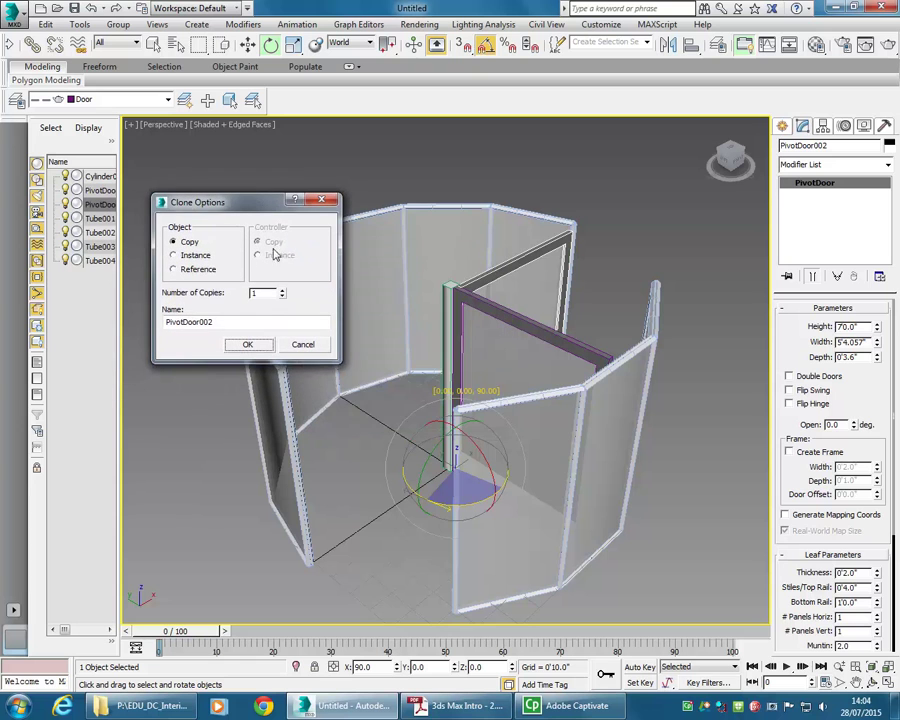
{"action": "left_click", "coordinate": [302, 345]}
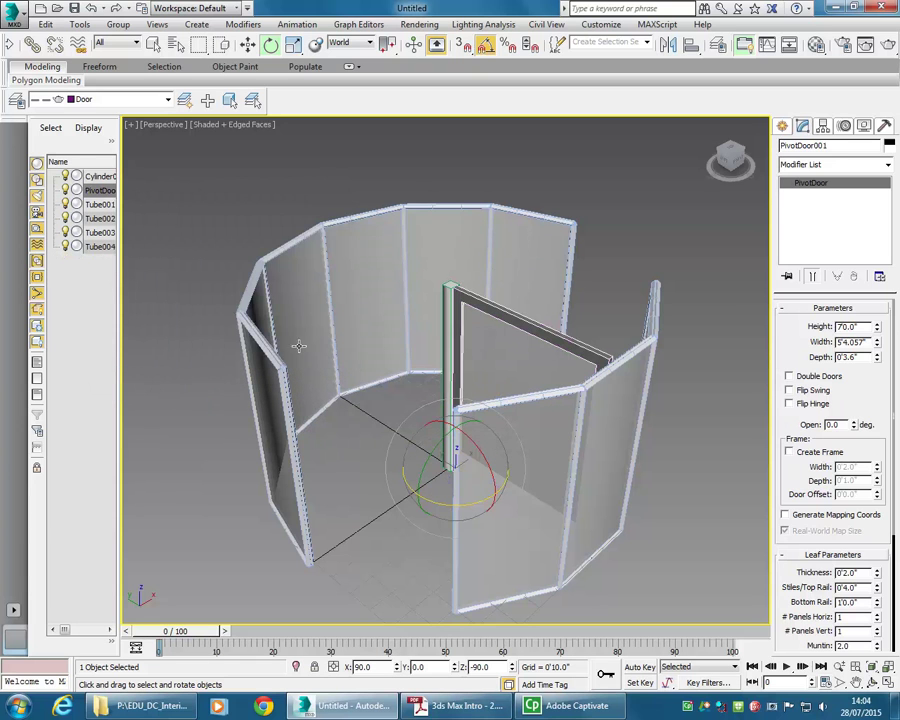
- Clone the pivot door by rotating it 90° in Z about the transform coordinate center, with the number of copies set to 3
{"action": "left_click", "coordinate": [387, 46]}
{"action": "left_click_drag", "start_coordinate": [387, 48], "coordinate": [388, 114]}
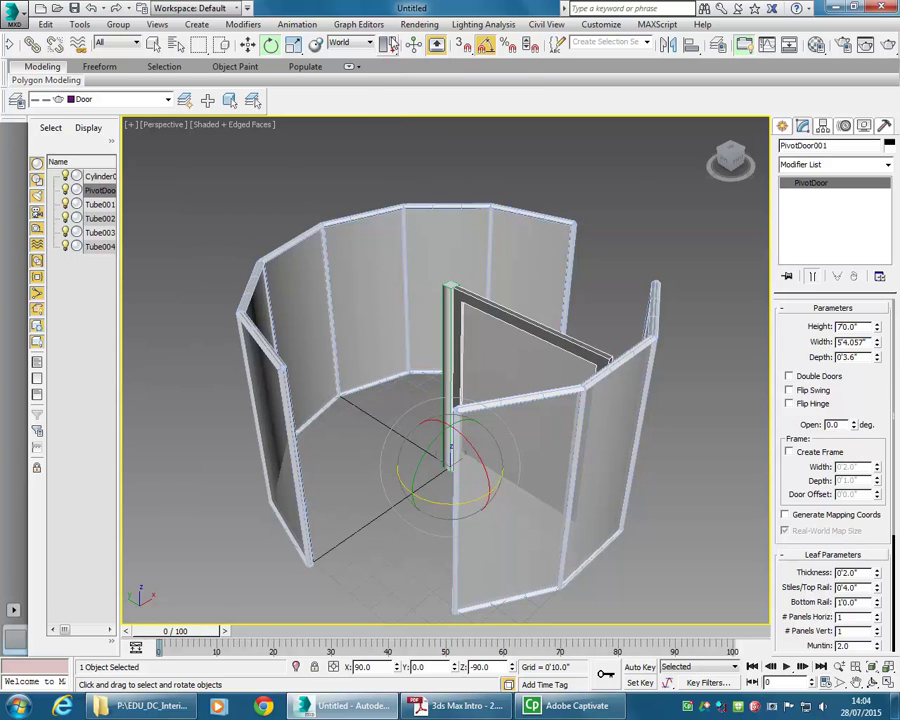
{"action": "left_click_drag", "start_coordinate": [387, 46], "coordinate": [388, 112]}
{"action": "left_click_drag", "start_coordinate": [440, 490], "coordinate": [480, 495]}
{"action": "double_click", "coordinate": [468, 360]}
{"action": "type", "text": "3"}
{"action": "left_click", "coordinate": [451, 412]}
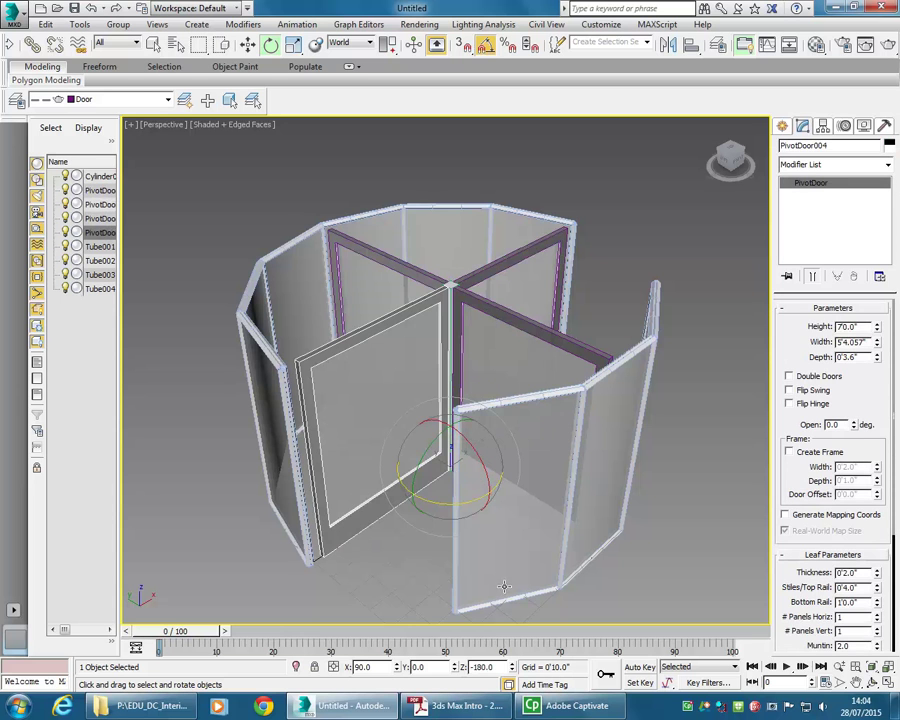
- Deselect the cloned door and link PivotDoor002 to the central cylinder as its parent
{"action": "middle_click_drag", "start_coordinate": [507, 325], "coordinate": [510, 357], "text": "alt"}
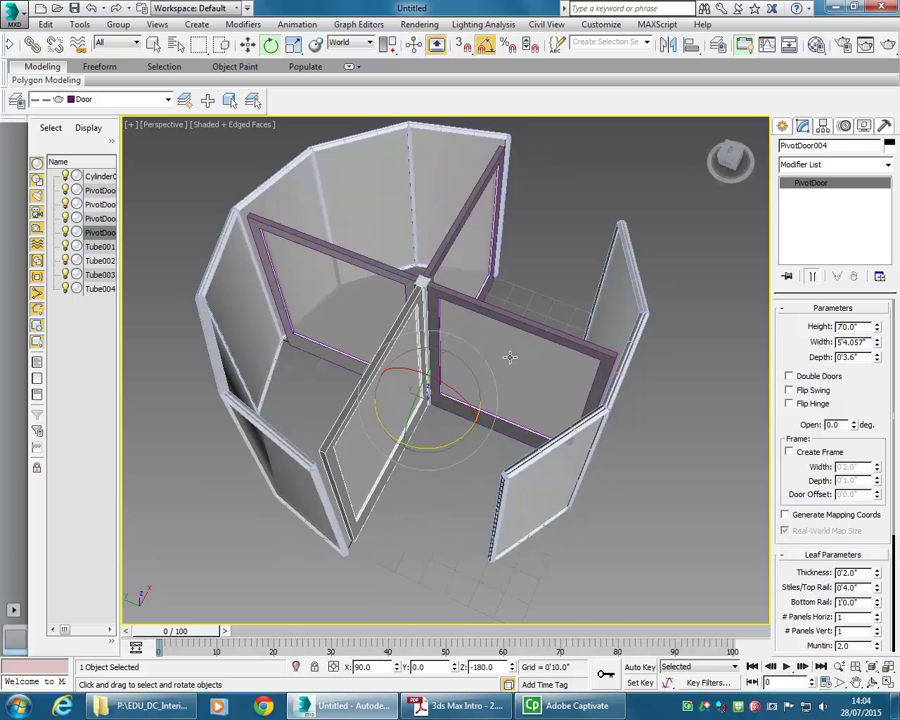
{"action": "middle_click_drag", "start_coordinate": [443, 303], "coordinate": [459, 328], "text": "alt"}
{"action": "scroll", "coordinate": [465, 325], "scroll_direction": "up", "scroll_amount": 3}
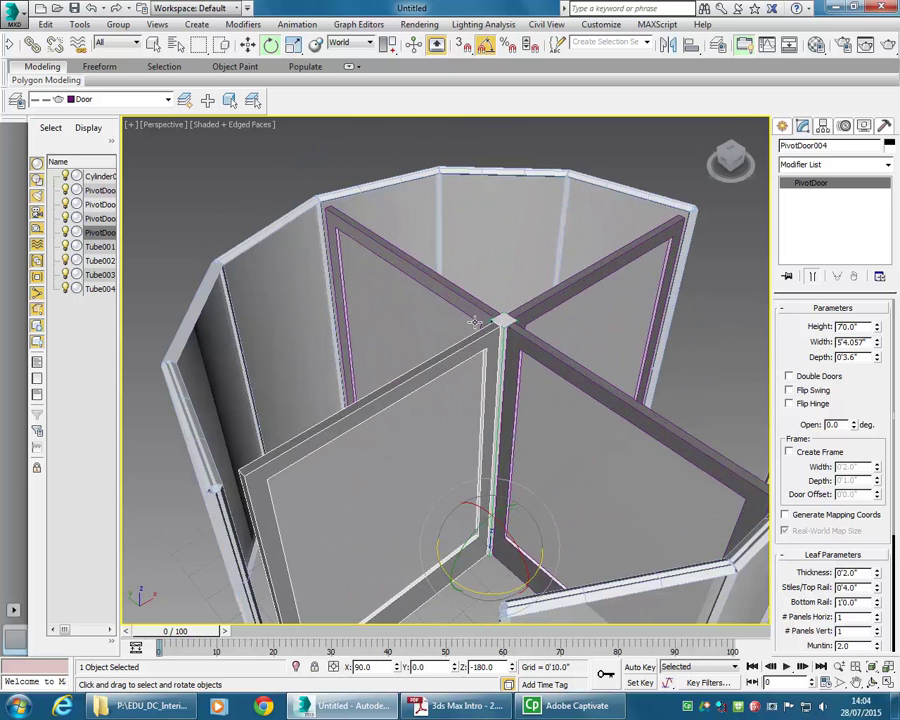
{"action": "left_click", "coordinate": [718, 320]}
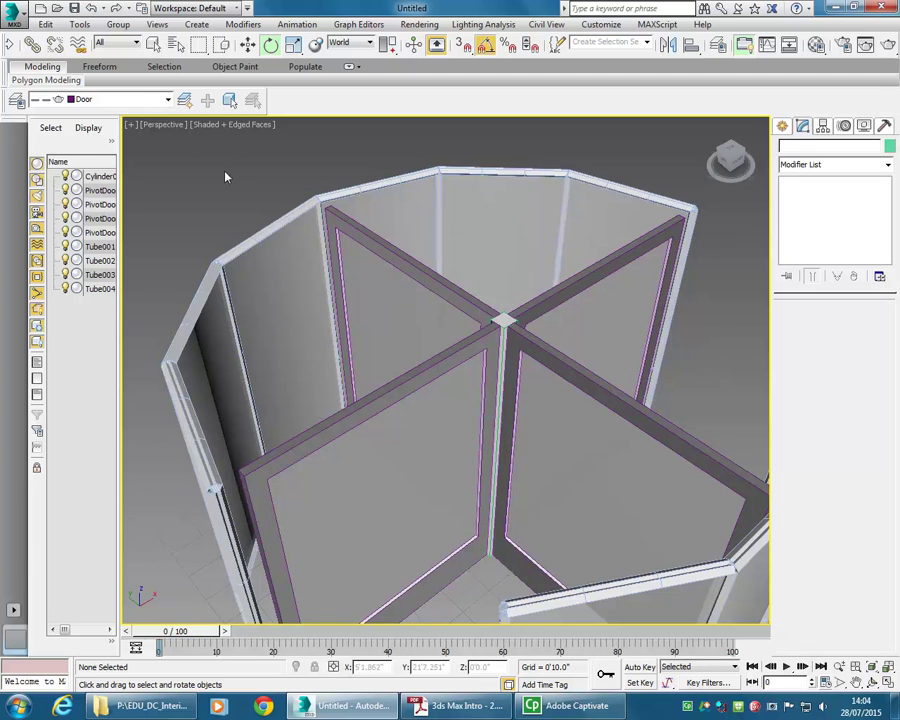
{"action": "left_click_drag", "start_coordinate": [220, 45], "coordinate": [242, 45]}
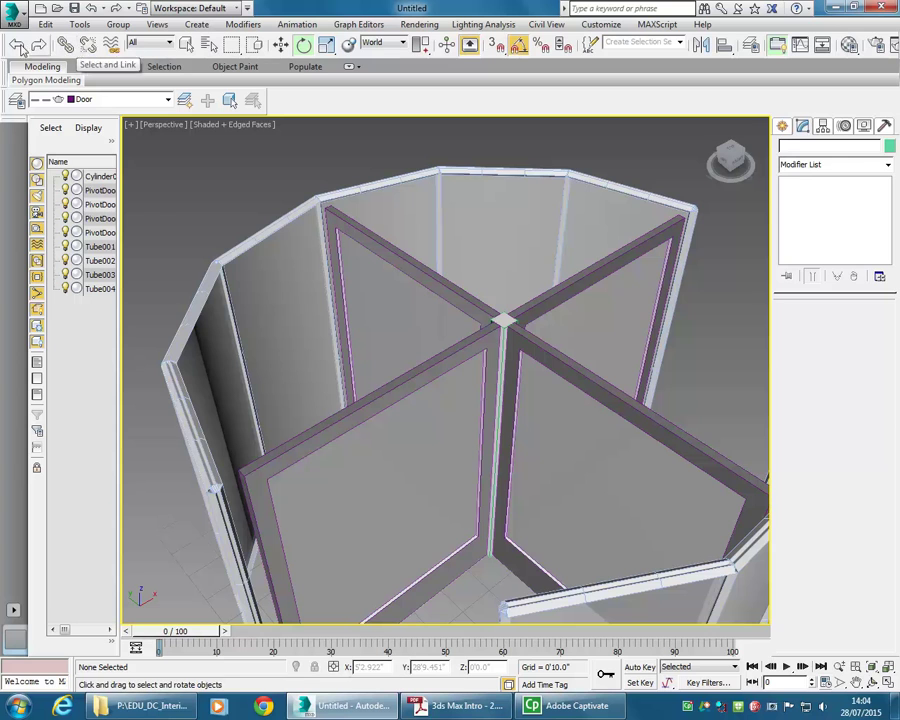
{"action": "left_click", "coordinate": [64, 45]}
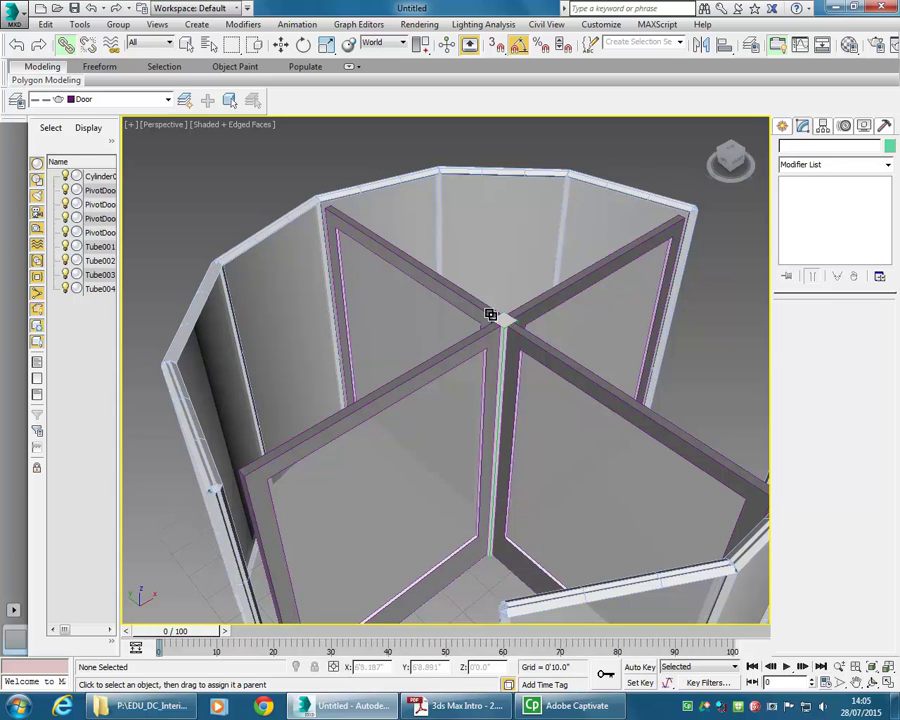
{"action": "left_click", "coordinate": [535, 302]}
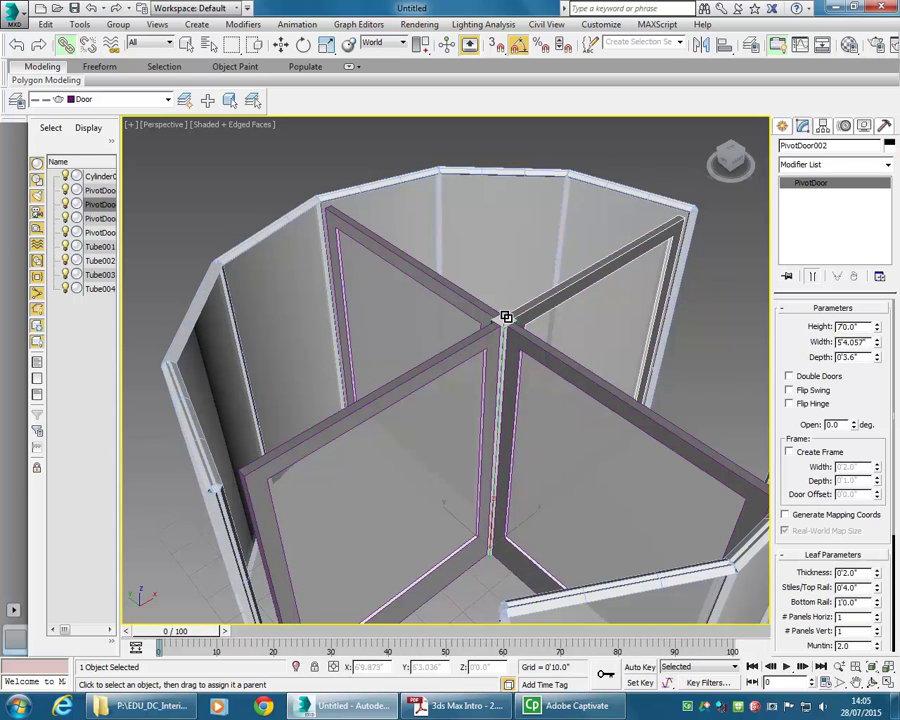
{"action": "left_click_drag", "start_coordinate": [505, 318], "coordinate": [506, 322]}
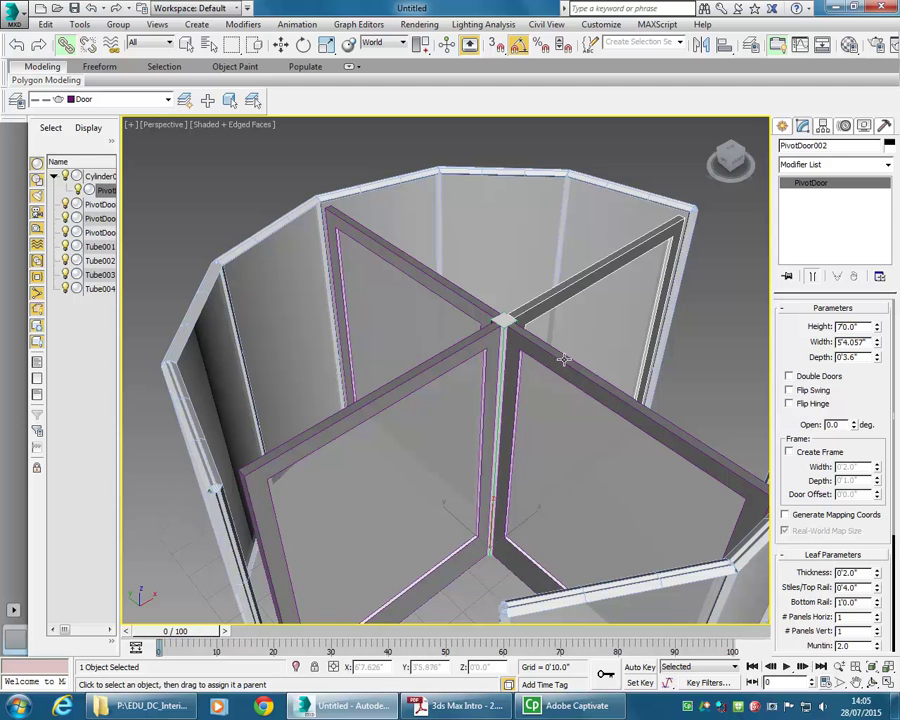
- Link the remaining three pivot doors to the central cylinder so that all four share it as parent
{"action": "left_click", "coordinate": [526, 335]}
{"action": "left_click_drag", "start_coordinate": [504, 319], "coordinate": [504, 424]}
{"action": "left_click", "coordinate": [497, 318]}
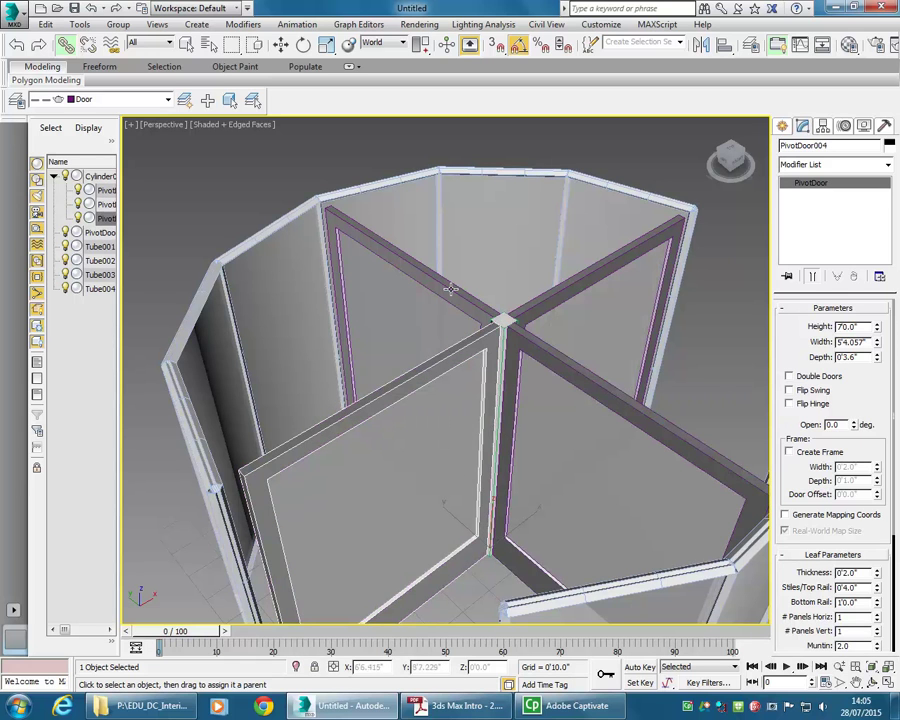
{"action": "left_click", "coordinate": [502, 316]}
{"action": "left_click_drag", "start_coordinate": [506, 317], "coordinate": [500, 490]}
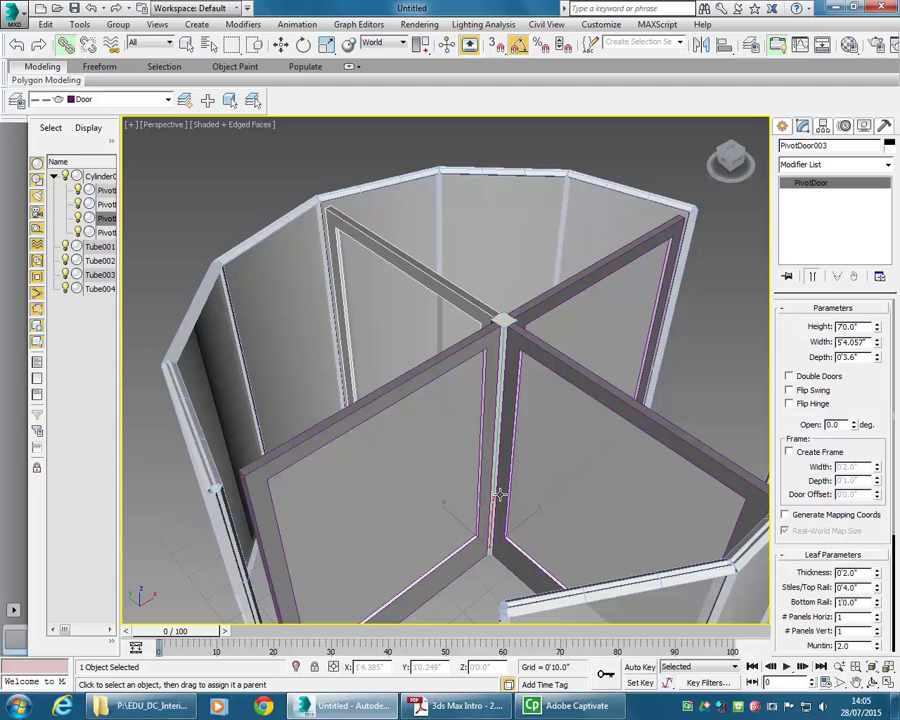
- Select the central hub cylinder and try rotating it about Z to turn the linked doors
{"action": "left_click", "coordinate": [253, 195]}
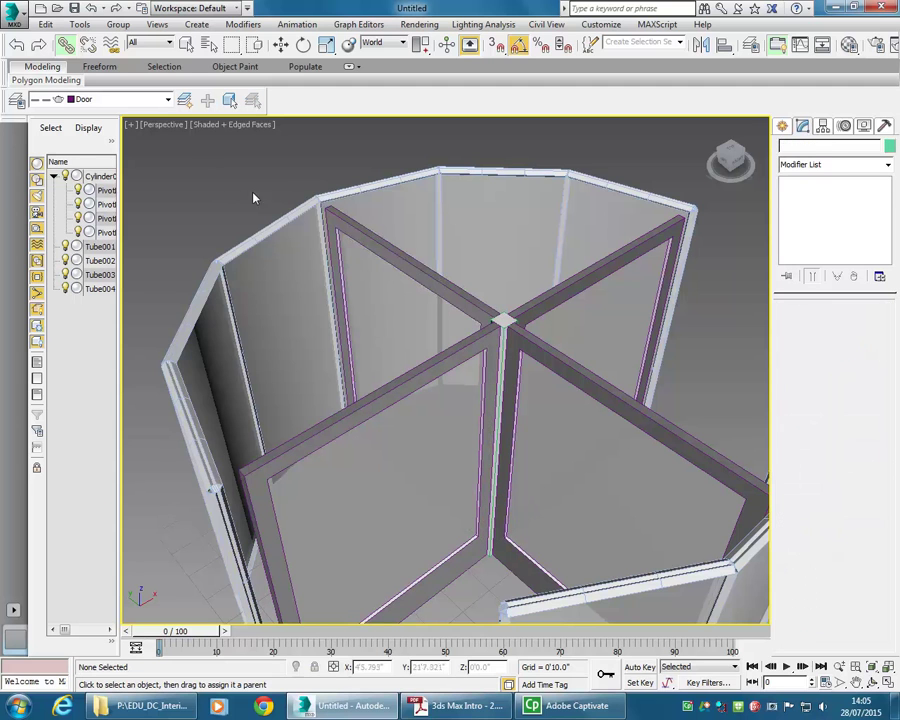
{"action": "left_click", "coordinate": [506, 325]}
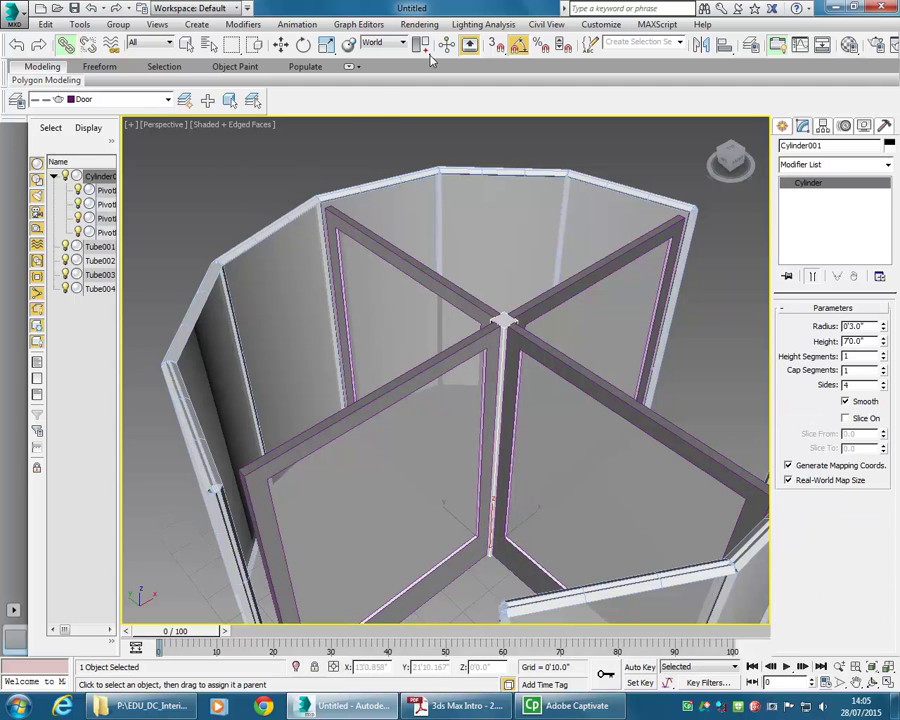
{"action": "left_click", "coordinate": [303, 44]}
{"action": "middle_click_drag", "start_coordinate": [411, 304], "coordinate": [390, 470], "text": "alt"}
{"action": "left_click_drag", "start_coordinate": [400, 470], "coordinate": [434, 457]}
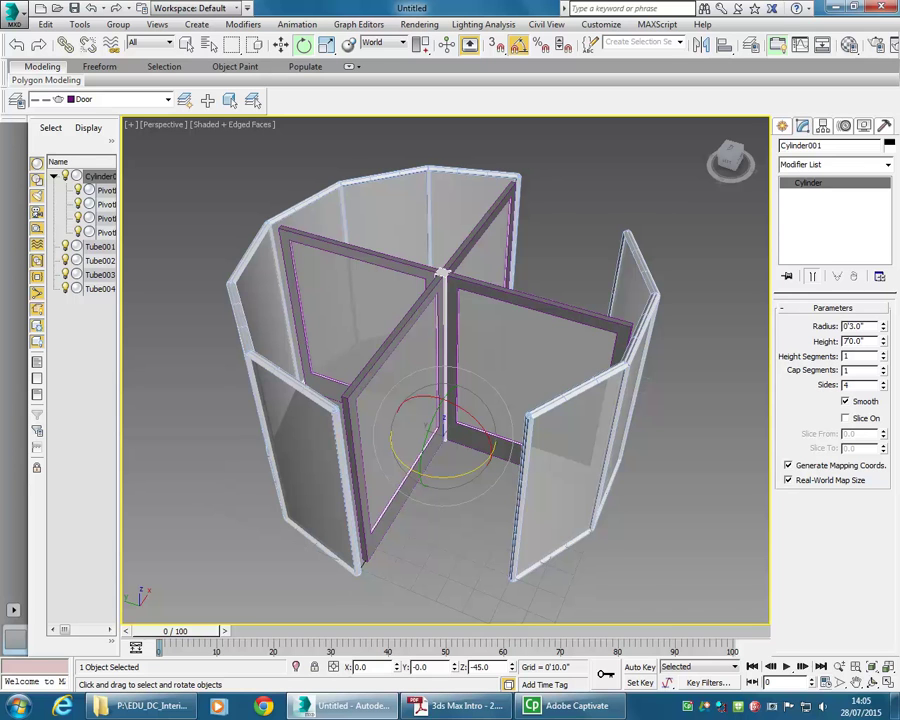
- Inspect where the doors meet the hub, try rotating the hub about Z again, and undo that rotation
{"action": "middle_click_drag", "start_coordinate": [443, 272], "coordinate": [428, 347], "text": "alt"}
{"action": "scroll", "coordinate": [470, 290], "scroll_direction": "up", "scroll_amount": 4}
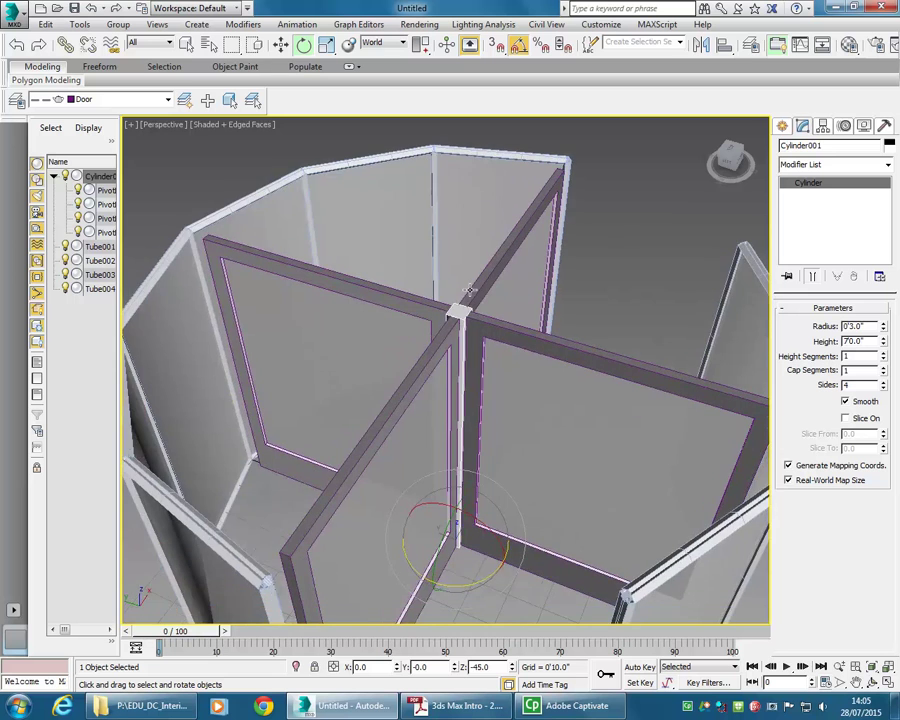
{"action": "scroll", "coordinate": [468, 290], "scroll_direction": "up", "scroll_amount": 3}
{"action": "middle_click_drag", "start_coordinate": [447, 333], "coordinate": [422, 389], "text": "alt"}
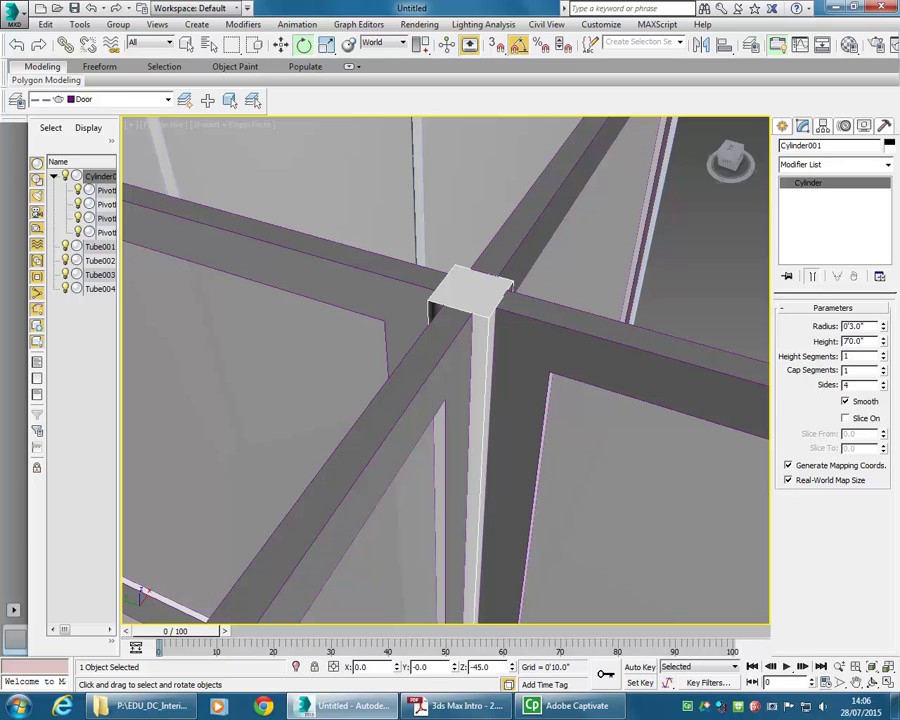
{"action": "scroll", "coordinate": [484, 287], "scroll_direction": "down", "scroll_amount": 5}
{"action": "scroll", "coordinate": [484, 287], "scroll_direction": "up", "scroll_amount": 5}
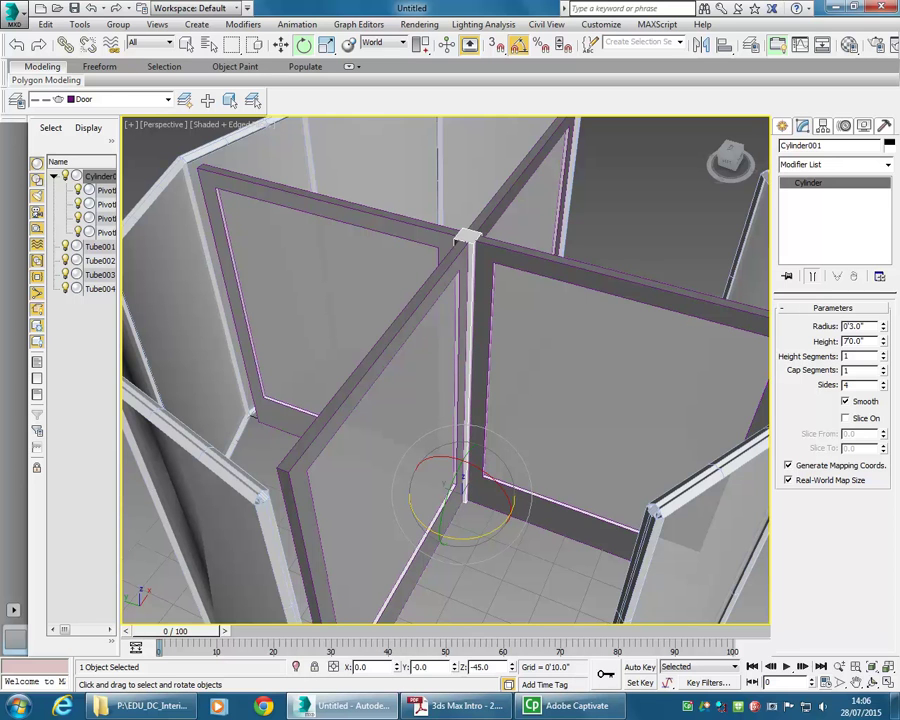
{"action": "mouse_move", "coordinate": [470, 535]}
{"action": "left_mouse_down"}
{"action": "mouse_move", "coordinate": [490, 537]}
{"action": "mouse_move", "coordinate": [466, 535]}
{"action": "left_mouse_up"}
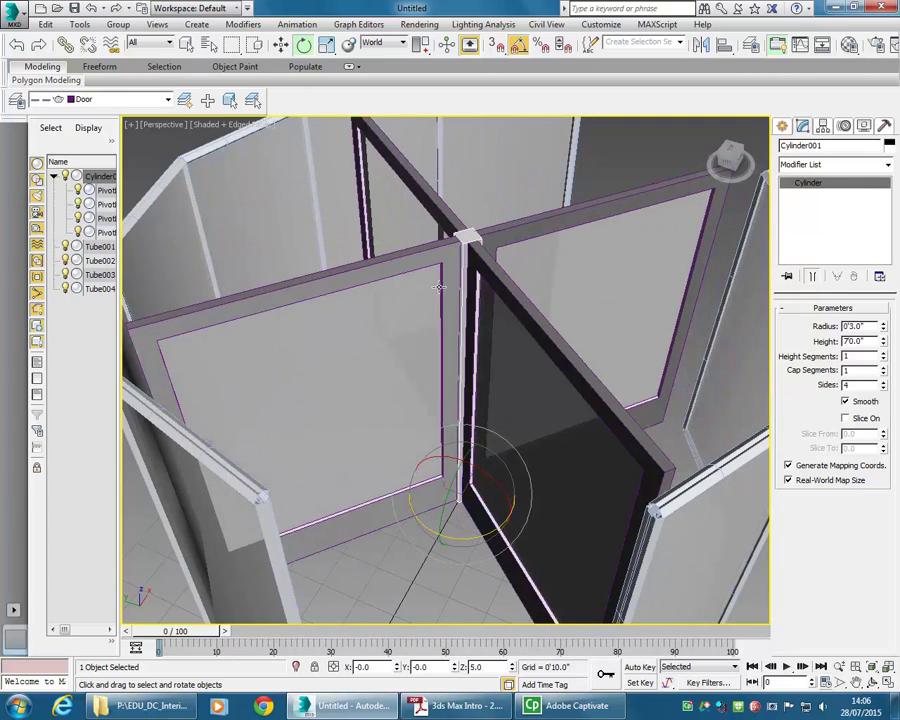
{"action": "left_click", "coordinate": [95, 7]}
{"action": "scroll", "coordinate": [326, 322], "scroll_direction": "down", "scroll_amount": 5}
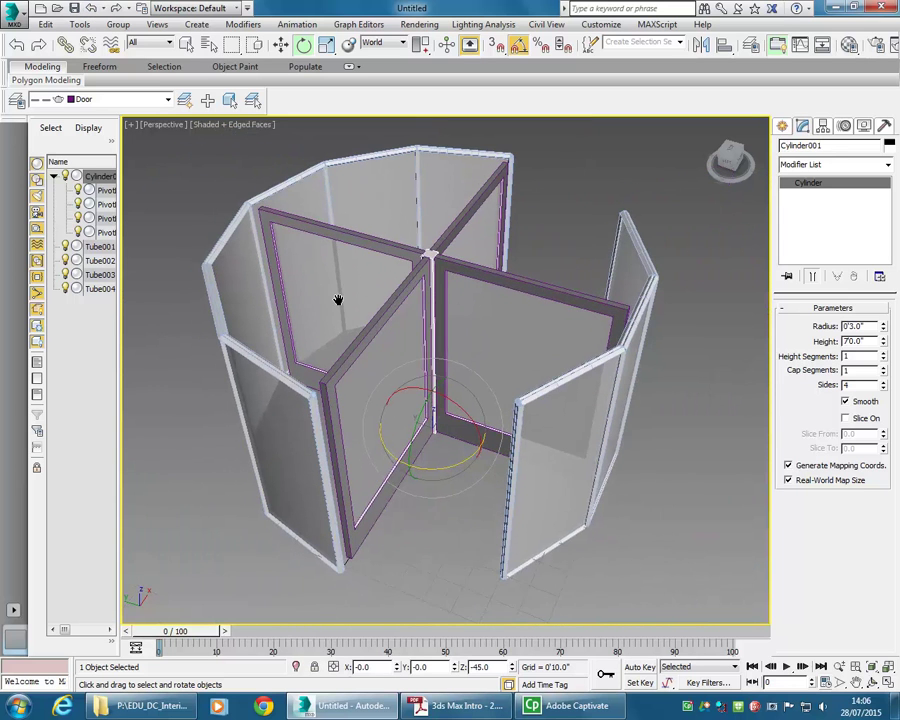
- Switch to the PDF tutorial and look up the instruction that follows cloning the doors
{"action": "left_click", "coordinate": [447, 707]}
{"action": "scroll", "coordinate": [417, 366], "scroll_direction": "down", "scroll_amount": 5}
{"action": "scroll", "coordinate": [417, 368], "scroll_direction": "down", "scroll_amount": 10}
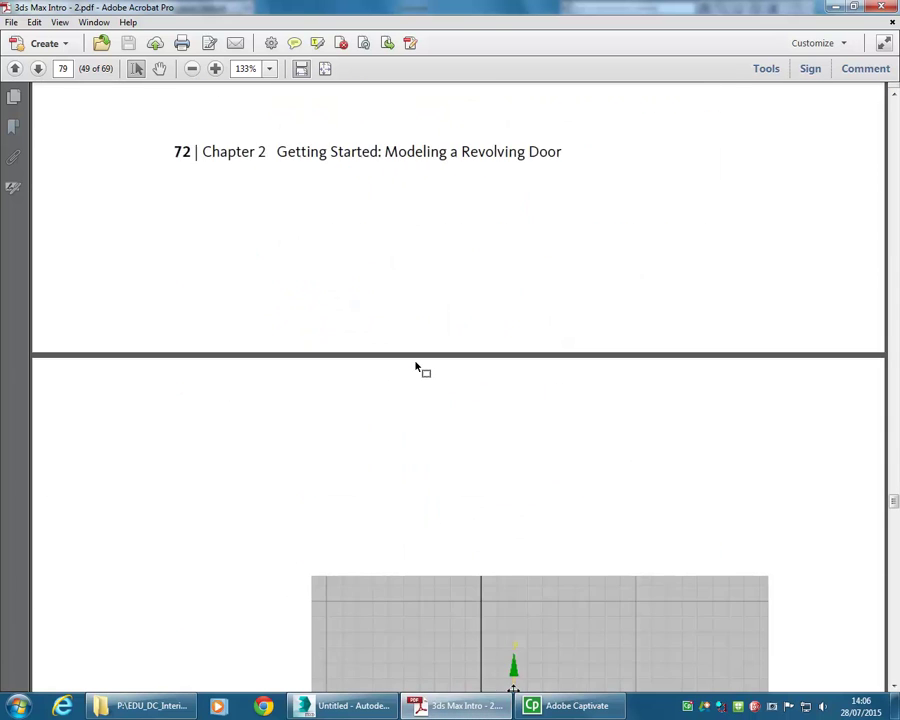
{"action": "scroll", "coordinate": [417, 368], "scroll_direction": "down", "scroll_amount": 12}
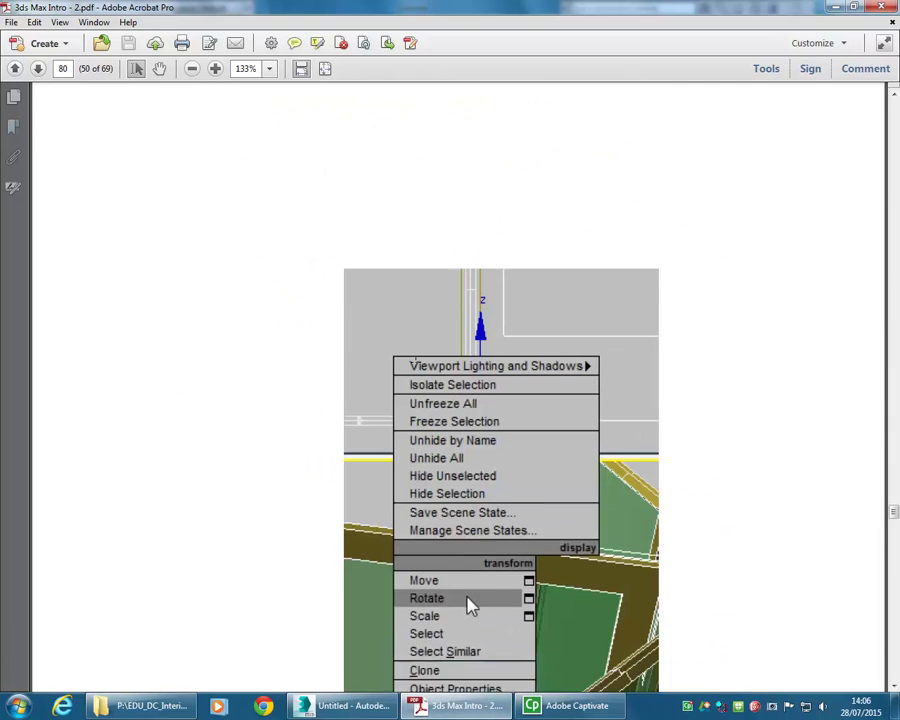
{"action": "scroll", "coordinate": [417, 368], "scroll_direction": "down", "scroll_amount": 12}
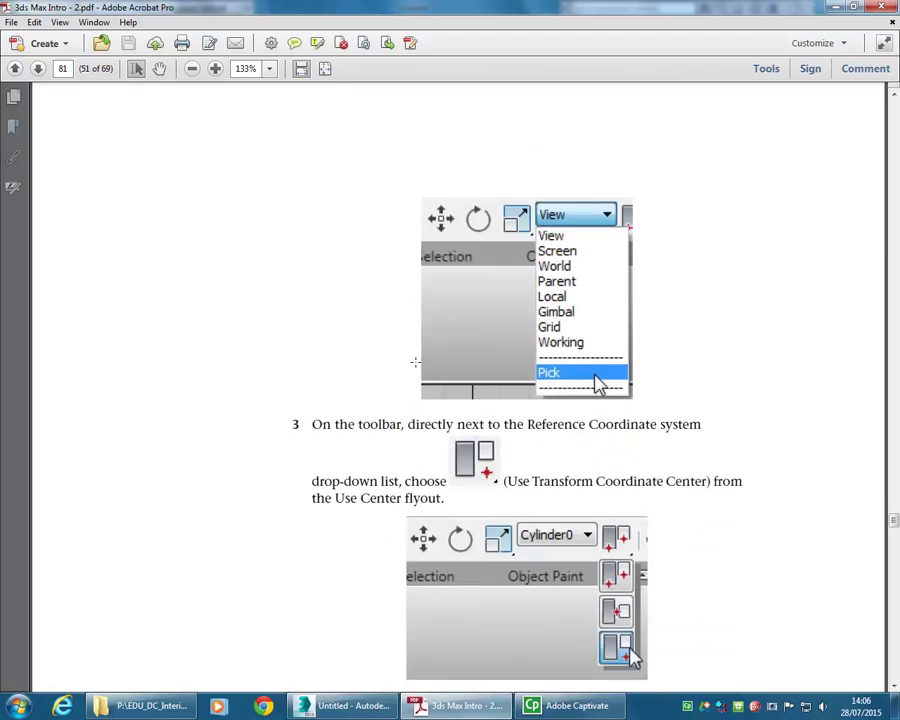
{"action": "scroll", "coordinate": [417, 368], "scroll_direction": "down", "scroll_amount": 5}
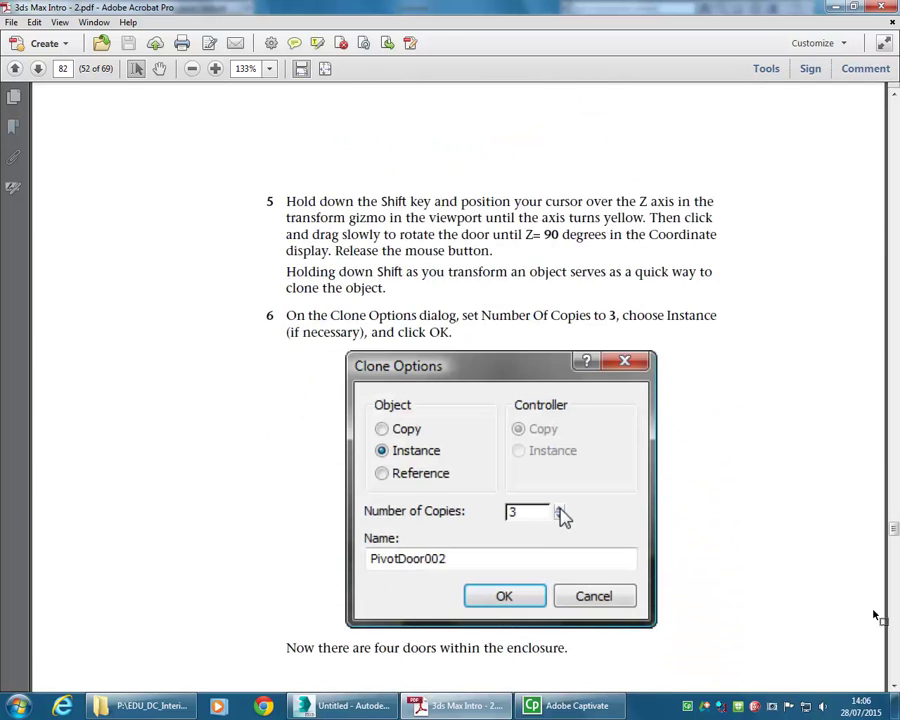
{"action": "scroll", "coordinate": [873, 615], "scroll_direction": "down", "scroll_amount": 8}
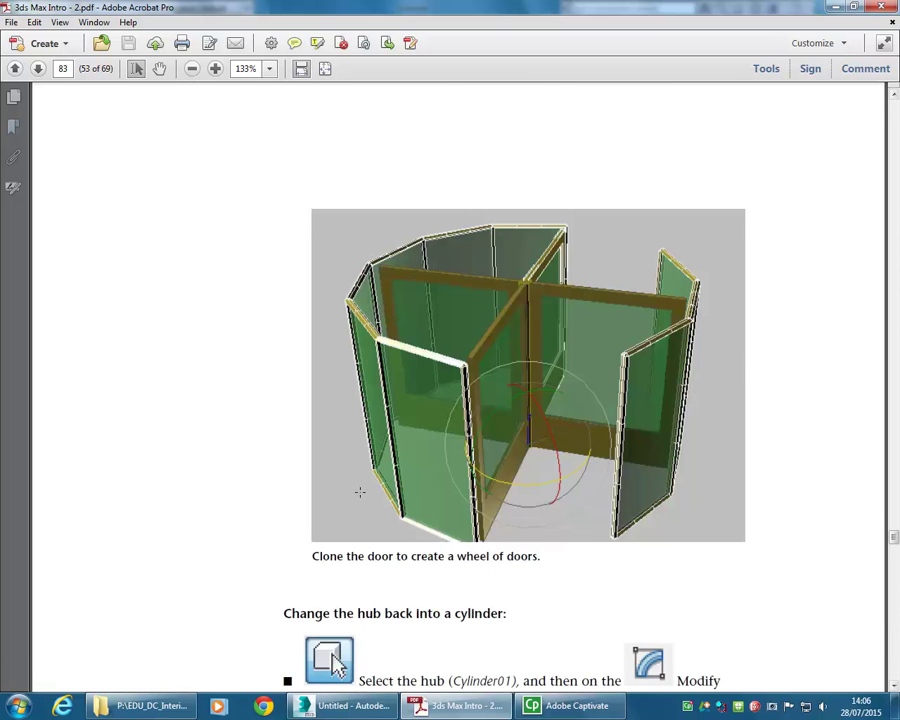
{"action": "scroll", "coordinate": [359, 492], "scroll_direction": "down", "scroll_amount": 3}
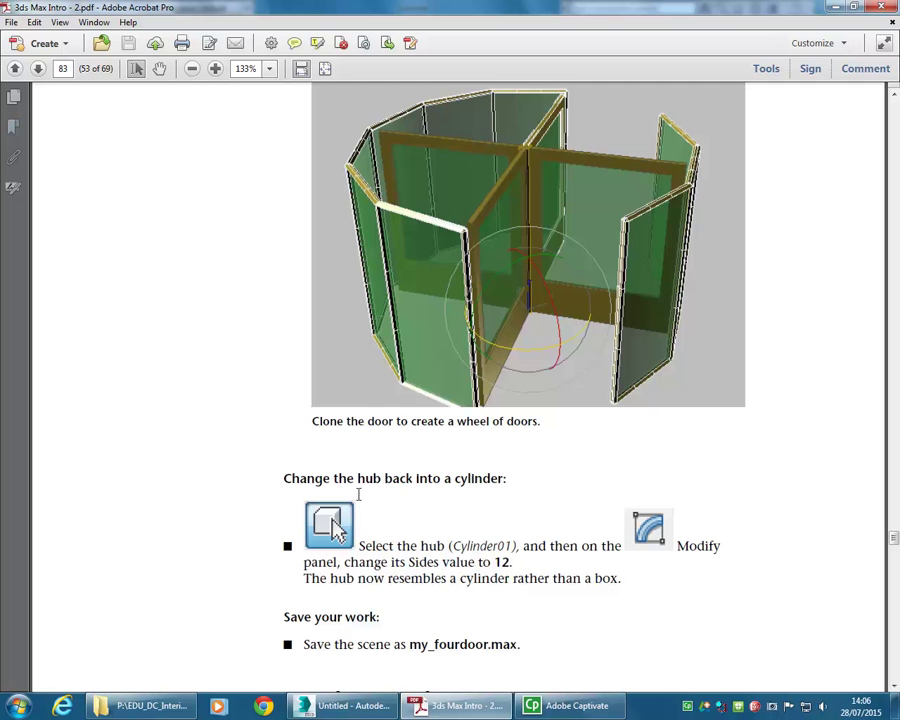
- Return to 3ds Max and set the central hub cylinder's number of sides to 25
{"action": "left_click", "coordinate": [834, 8]}
{"action": "left_click", "coordinate": [385, 143]}
{"action": "scroll", "coordinate": [427, 290], "scroll_direction": "up", "scroll_amount": 4}
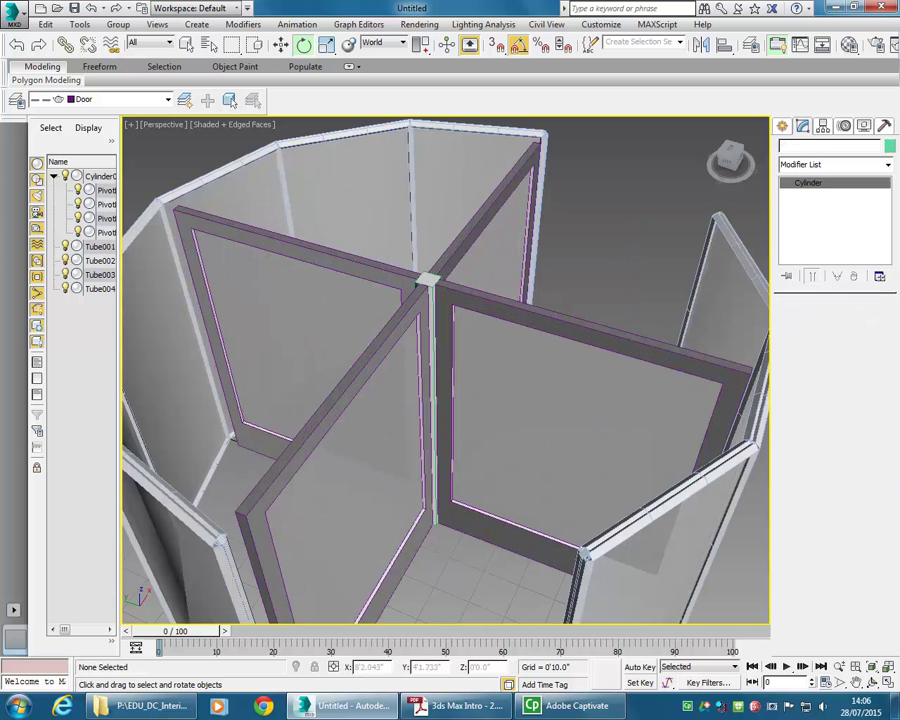
{"action": "left_click", "coordinate": [427, 285]}
{"action": "left_click_drag", "start_coordinate": [884, 389], "coordinate": [641, 297]}
{"action": "left_click_drag", "start_coordinate": [884, 389], "coordinate": [876, 295]}
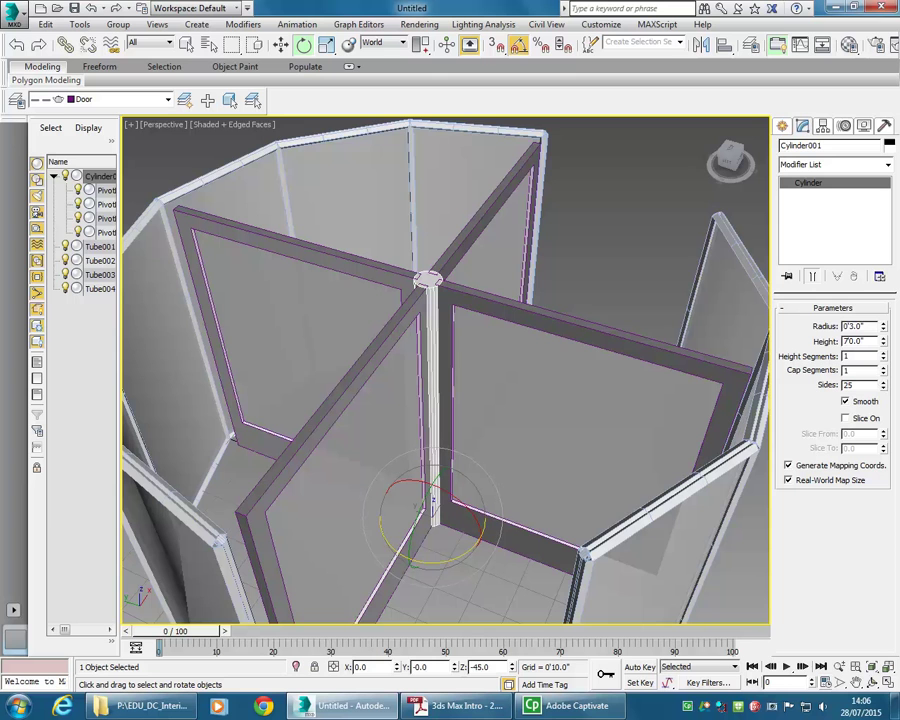
- Animate the hub with Auto Key by rotating it a full turn about Z at frame 100, and turn Auto Key off
{"action": "scroll", "coordinate": [538, 214], "scroll_direction": "up", "scroll_amount": 2}
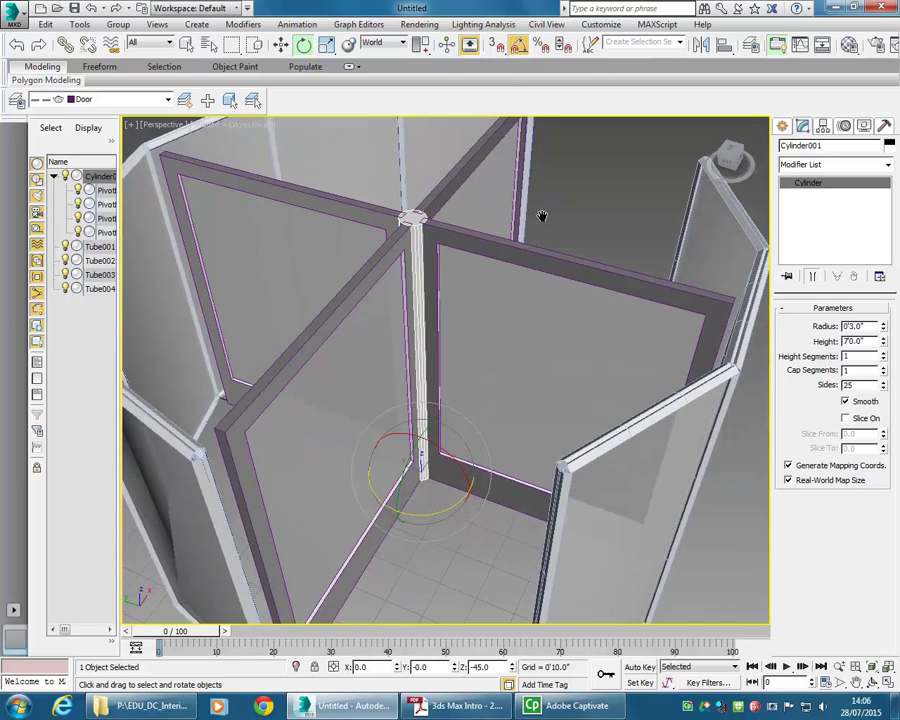
{"action": "scroll", "coordinate": [540, 250], "scroll_direction": "down", "scroll_amount": 5}
{"action": "scroll", "coordinate": [553, 286], "scroll_direction": "up", "scroll_amount": 1}
{"action": "middle_click_drag", "start_coordinate": [553, 286], "coordinate": [497, 342], "text": "alt"}
{"action": "scroll", "coordinate": [497, 341], "scroll_direction": "up", "scroll_amount": 2}
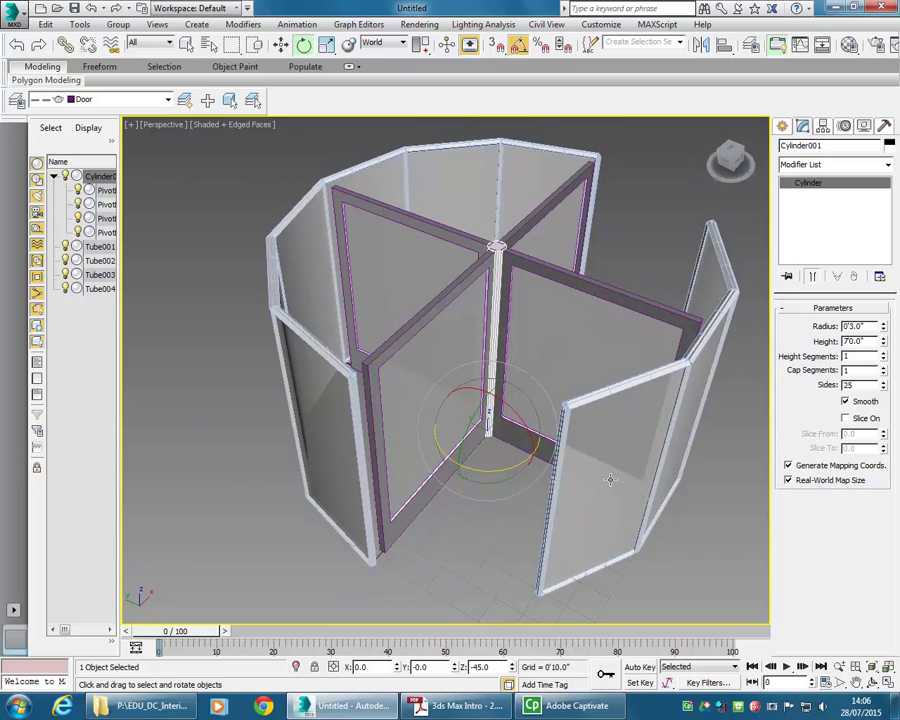
{"action": "left_click", "coordinate": [640, 667]}
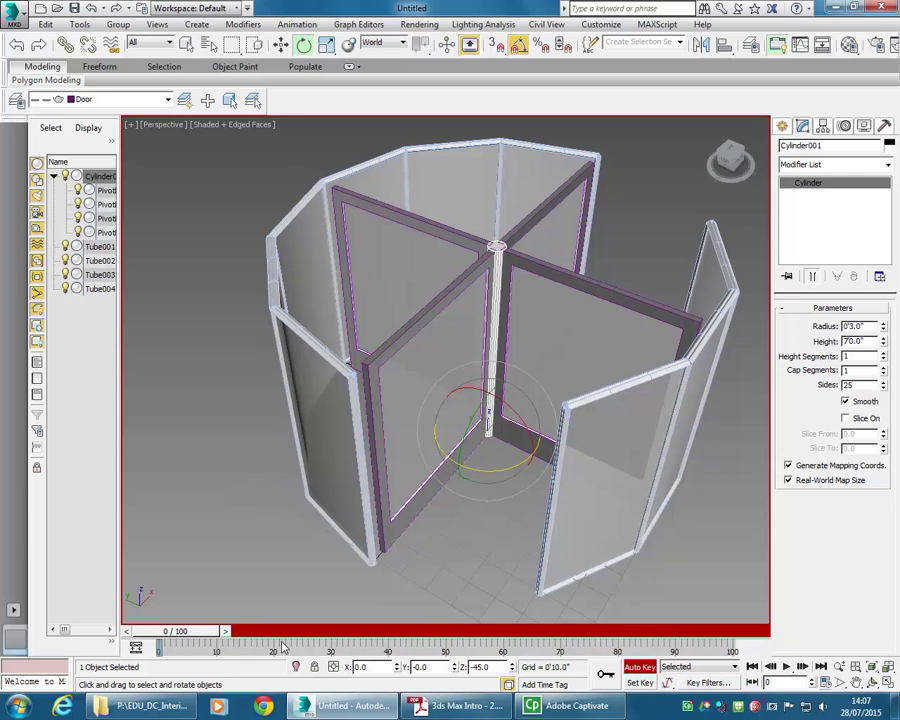
{"action": "left_click_drag", "start_coordinate": [152, 633], "coordinate": [698, 630]}
{"action": "key", "text": "e"}
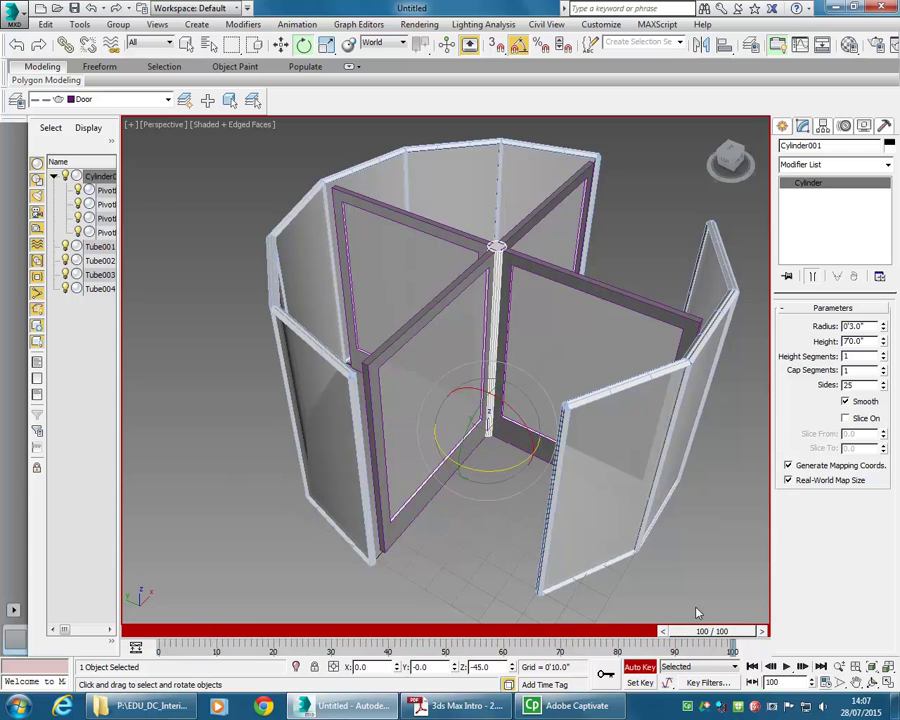
{"action": "left_click", "coordinate": [303, 45]}
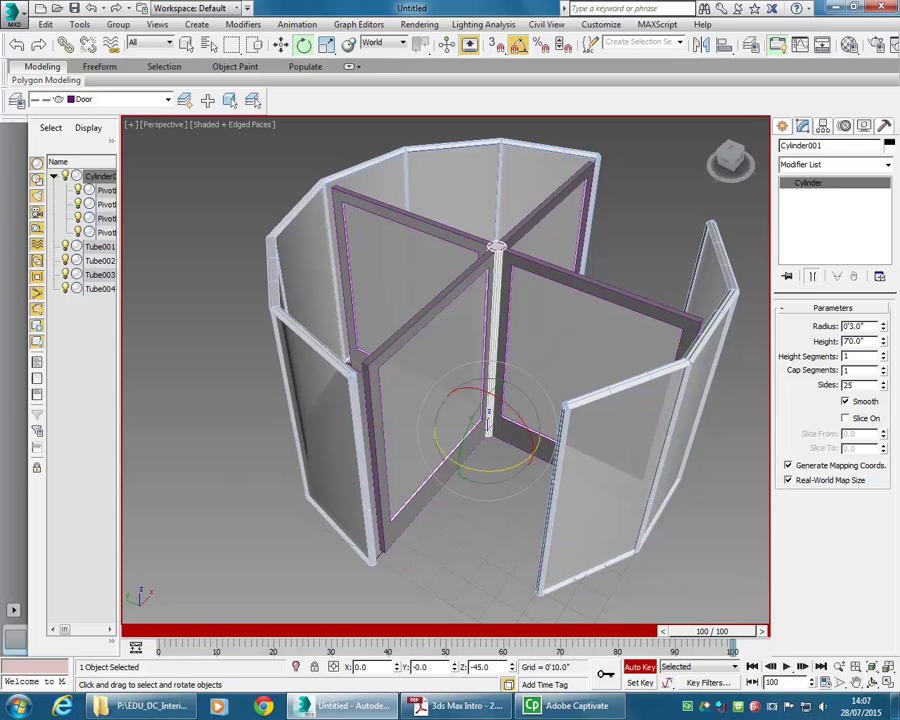
{"action": "left_click_drag", "start_coordinate": [495, 466], "coordinate": [365, 466]}
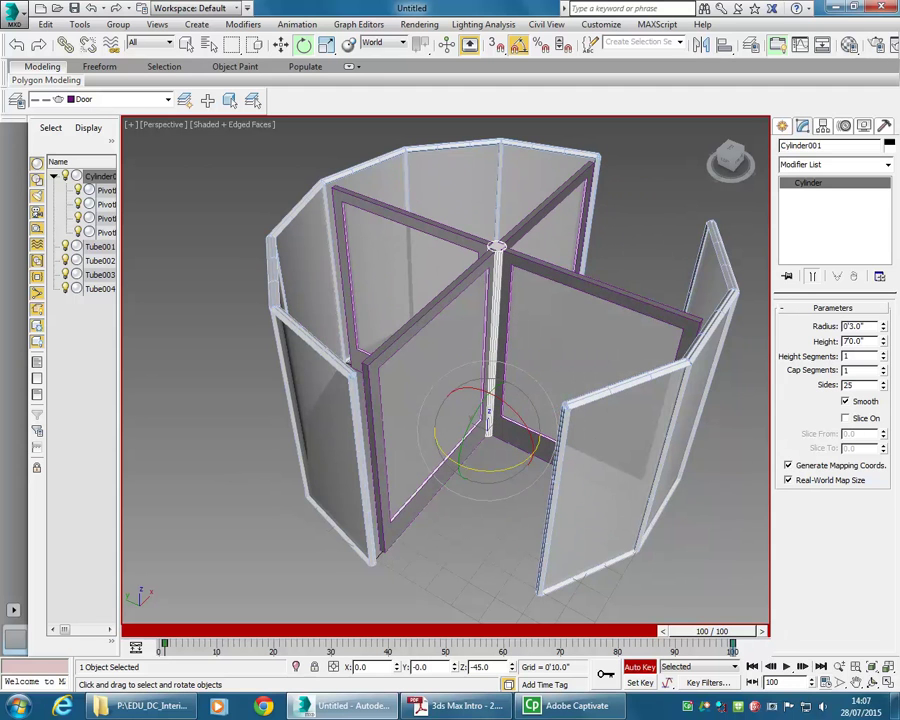
{"action": "left_click", "coordinate": [643, 667]}
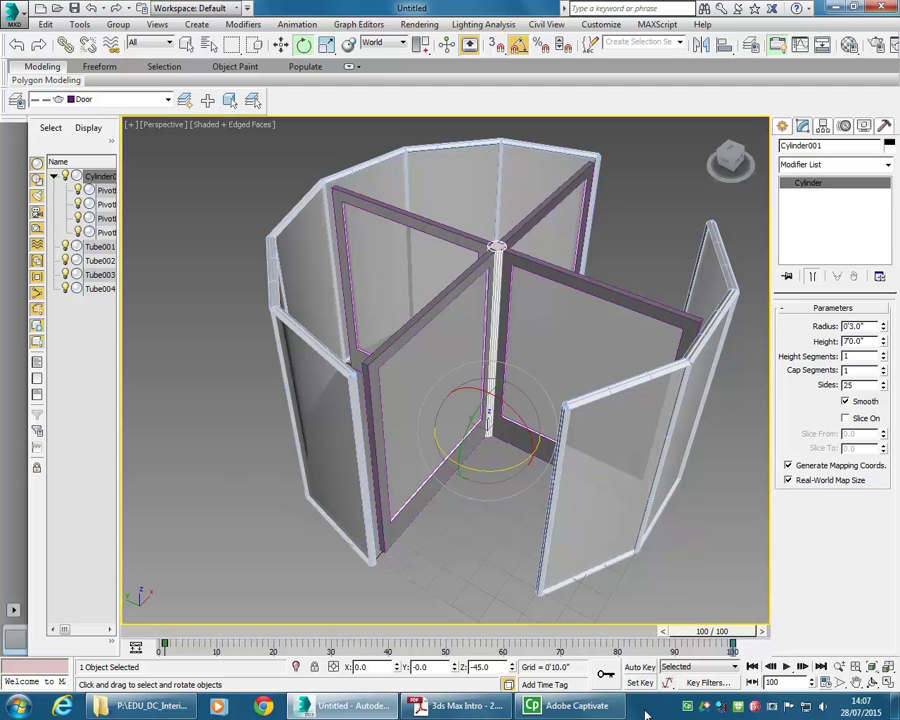
- Play the revolving door animation, stop it, deselect the hub and view the whole enclosure
{"action": "left_click", "coordinate": [787, 667]}
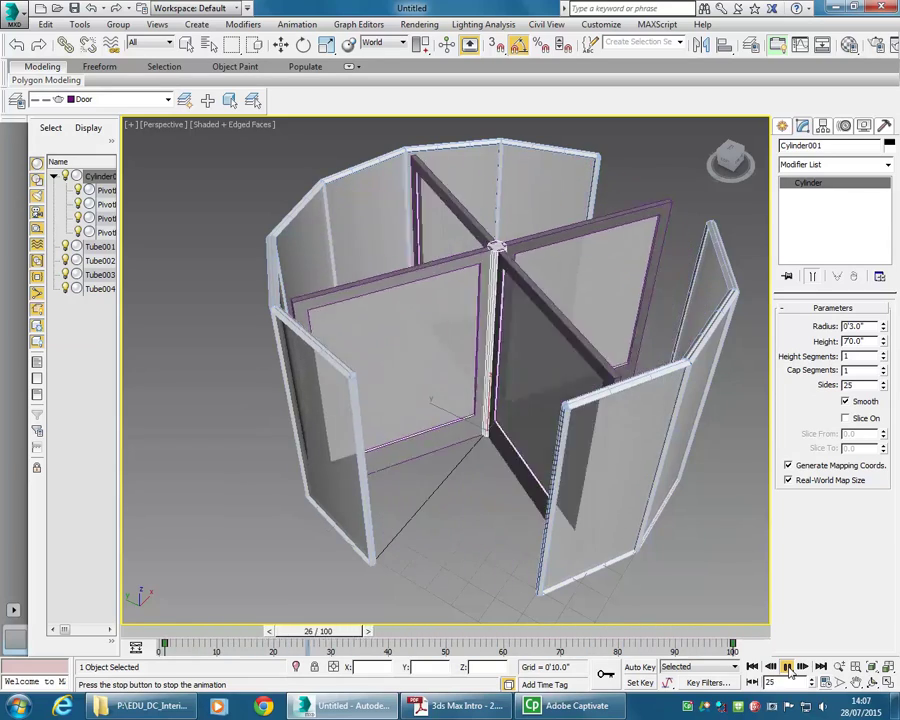
{"action": "left_click", "coordinate": [787, 667]}
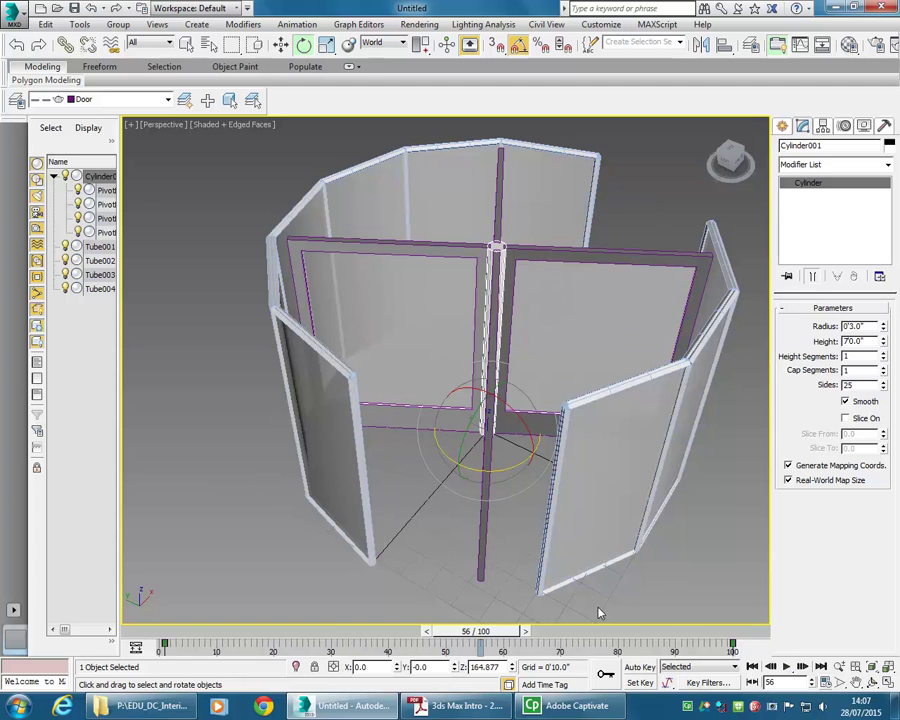
{"action": "left_click", "coordinate": [679, 566]}
{"action": "scroll", "coordinate": [651, 569], "scroll_direction": "down", "scroll_amount": 3}
{"action": "middle_click_drag", "start_coordinate": [651, 569], "coordinate": [560, 526]}
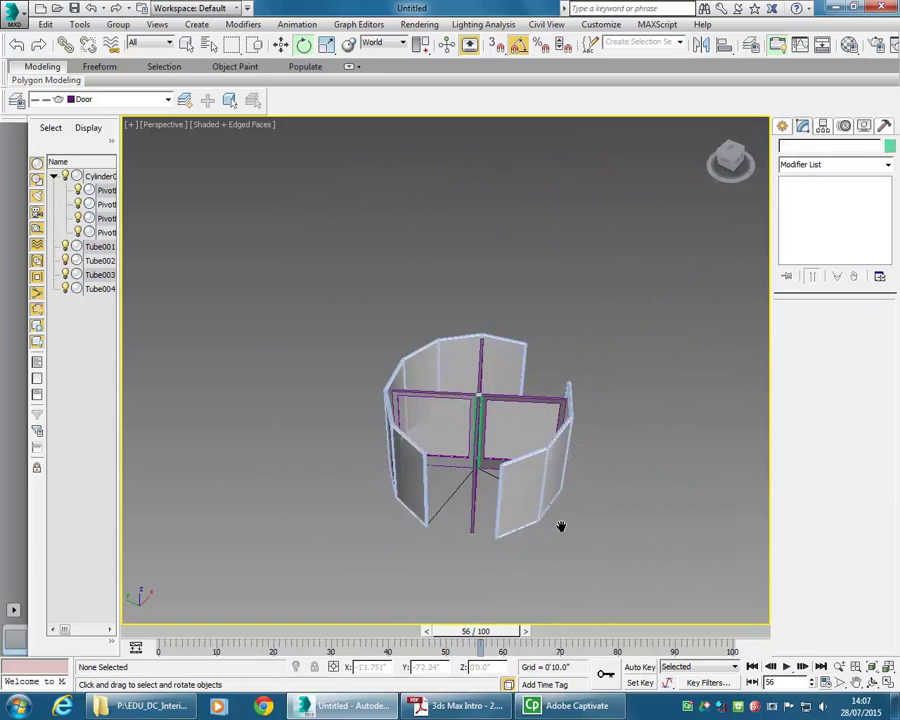
{"action": "scroll", "coordinate": [454, 522], "scroll_direction": "up", "scroll_amount": 1}
{"action": "middle_click_drag", "start_coordinate": [456, 530], "coordinate": [476, 506], "text": "alt"}
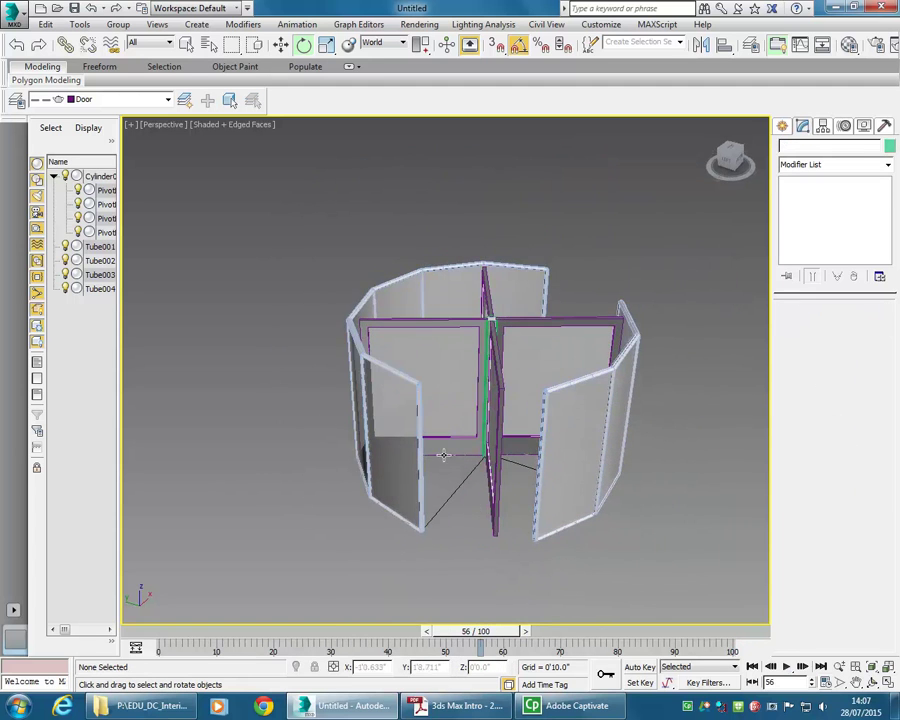
- Start merging an external scene and browse StudentResources to the startup scenes folder under EDU_DC_InteriorDesign, BD2 IDST204A ID Modelling, 3ds max Exercises, Modelling Tutorial Files
{"action": "left_click", "coordinate": [11, 12]}
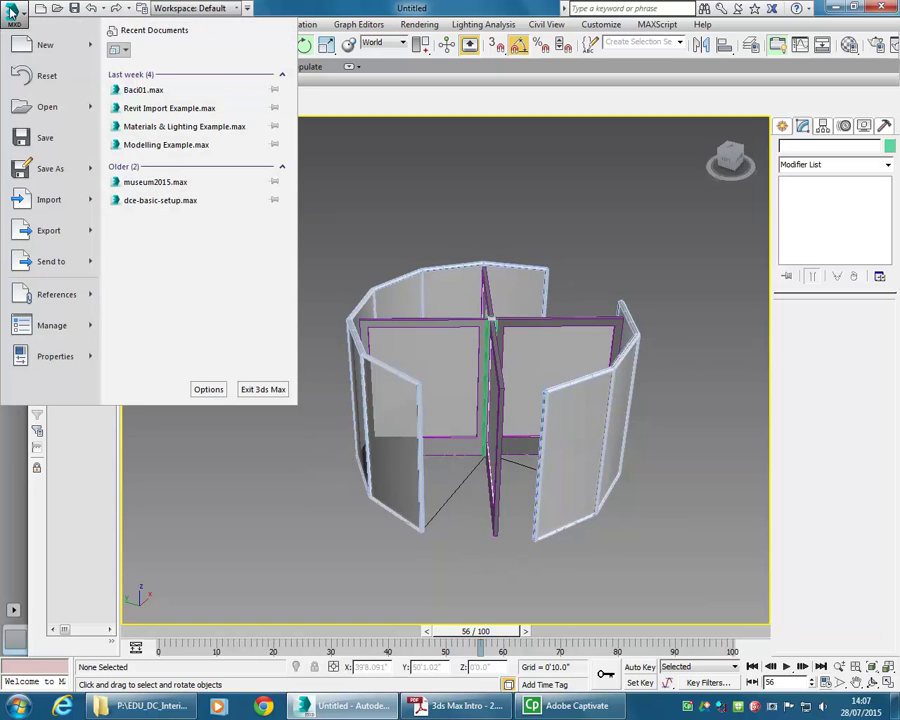
{"action": "mouse_move", "coordinate": [70, 205]}
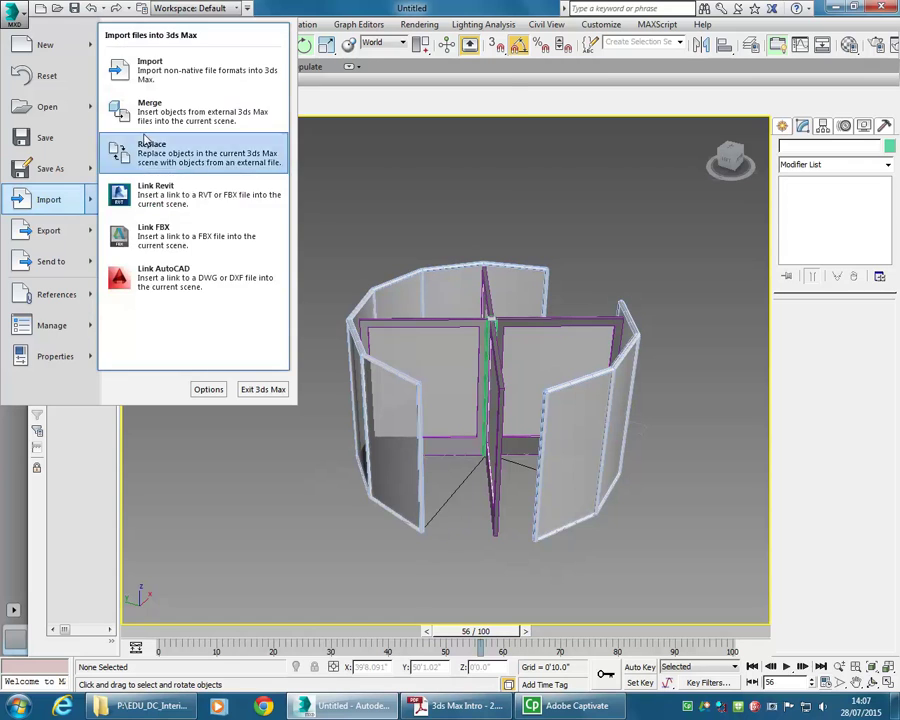
{"action": "left_click", "coordinate": [158, 123]}
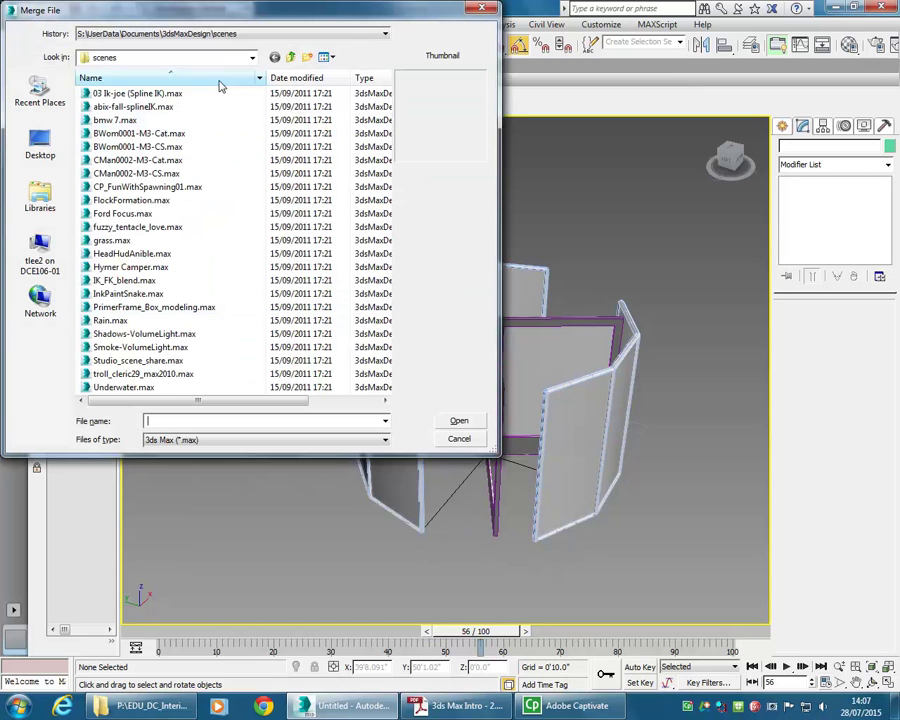
{"action": "left_click", "coordinate": [245, 57]}
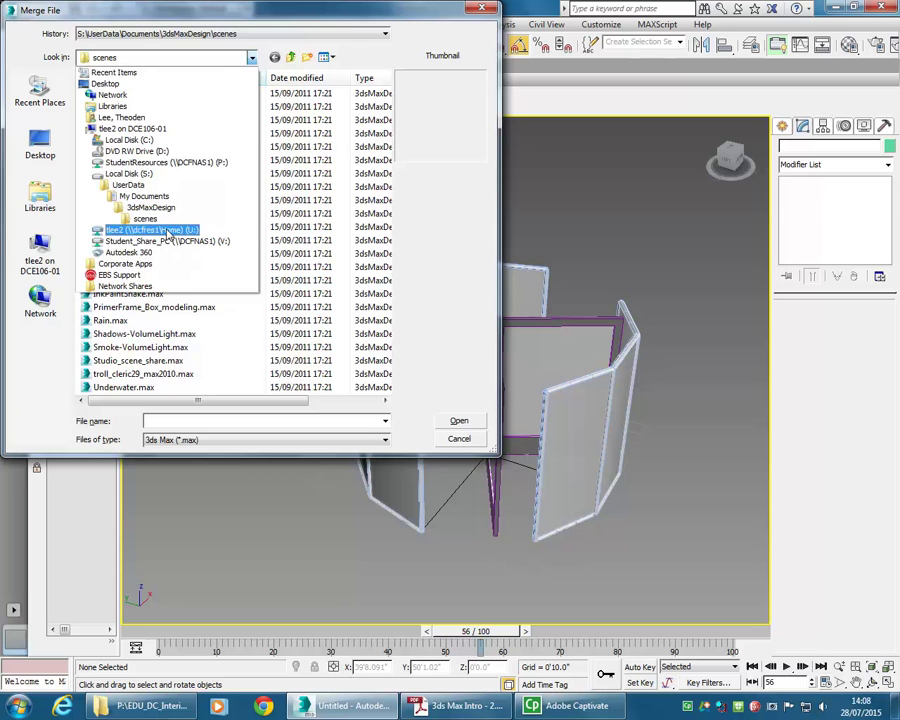
{"action": "left_click", "coordinate": [130, 162]}
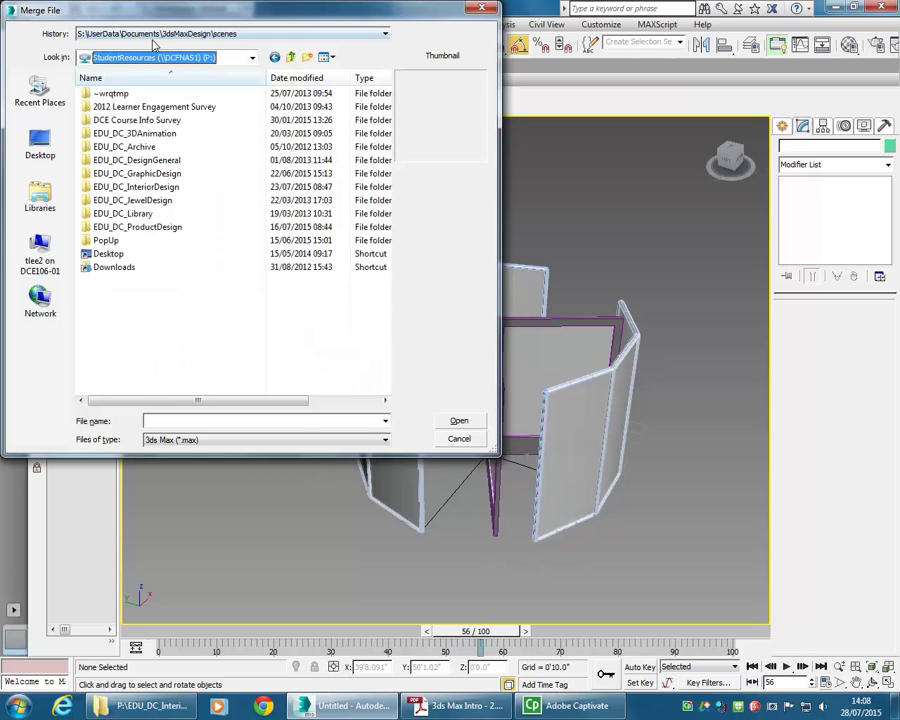
{"action": "double_click", "coordinate": [124, 190]}
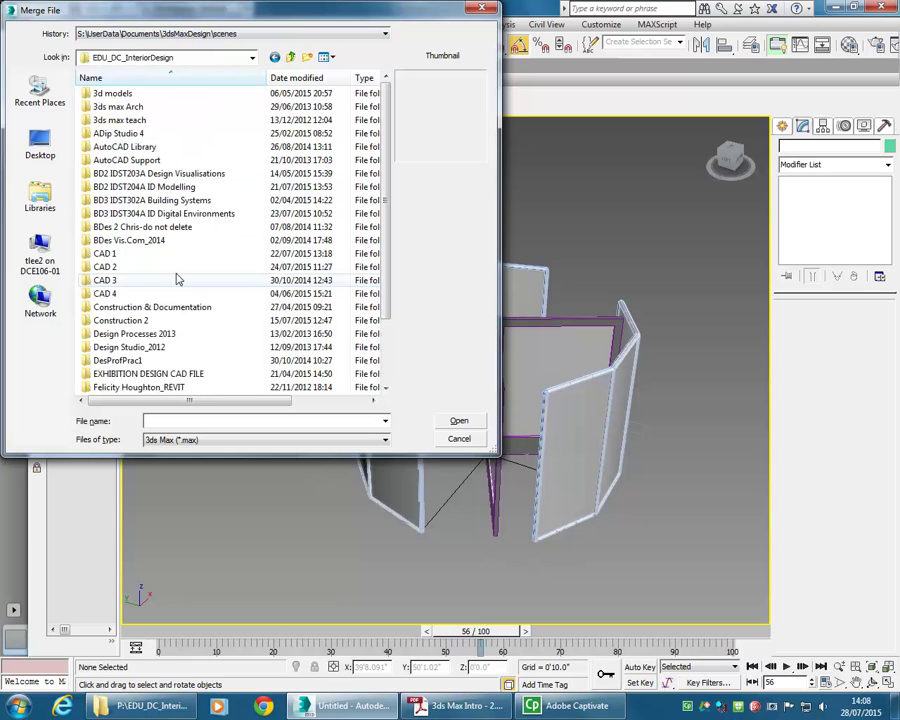
{"action": "double_click", "coordinate": [126, 189]}
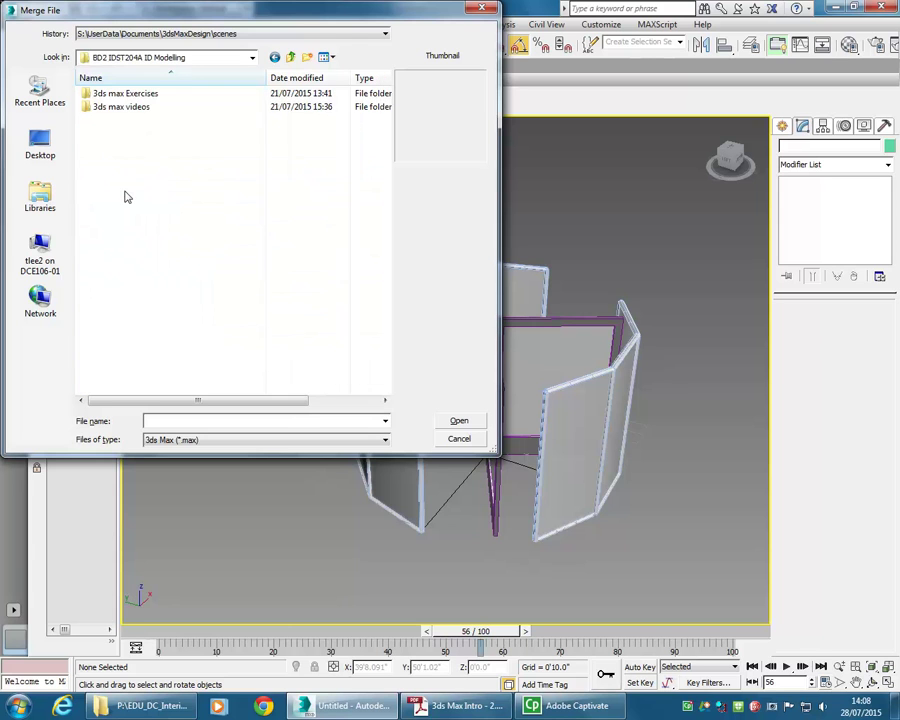
{"action": "double_click", "coordinate": [127, 94]}
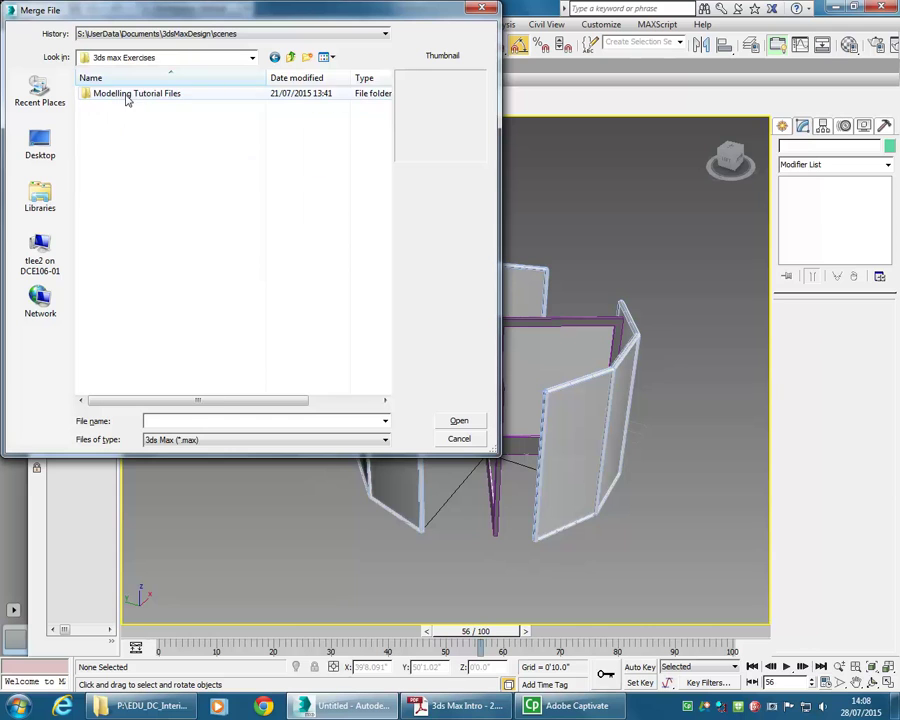
{"action": "double_click", "coordinate": [117, 95]}
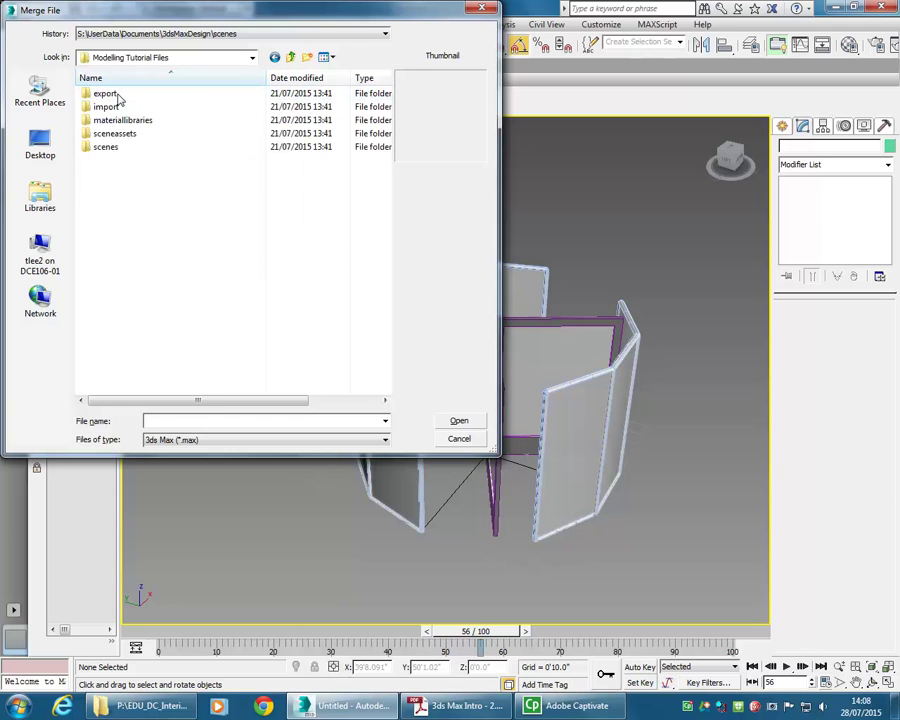
{"action": "double_click", "coordinate": [107, 148]}
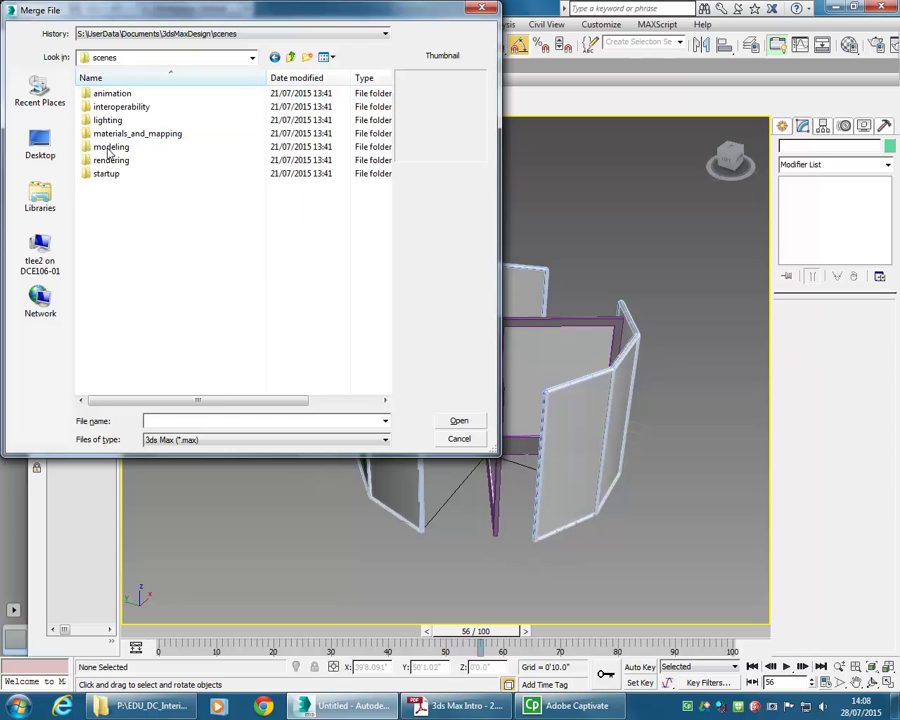
{"action": "double_click", "coordinate": [106, 174]}
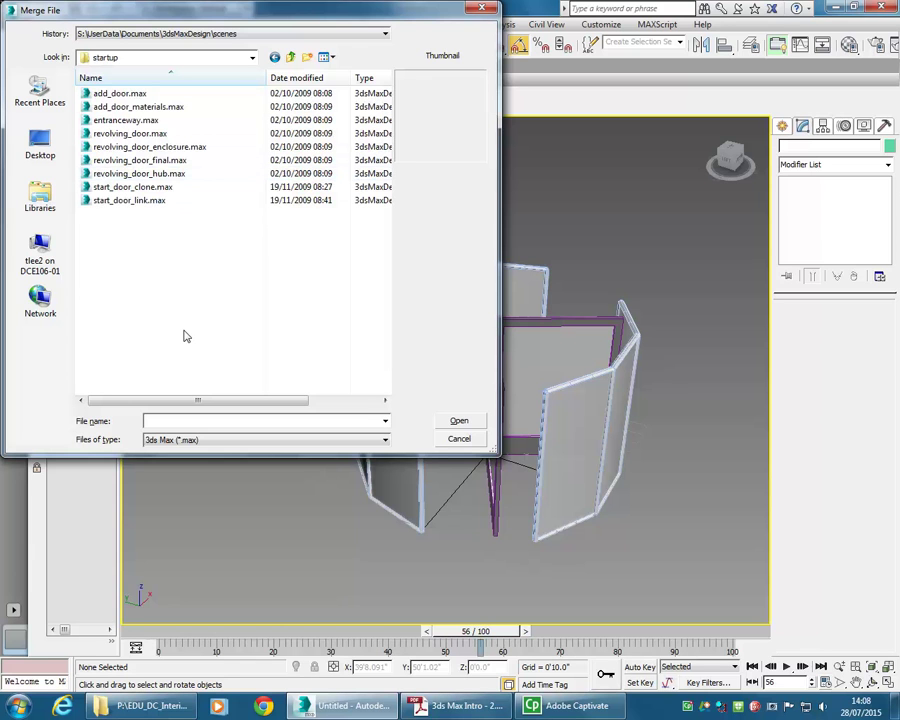
- Preview the thumbnails of the scene files in the startup folder, from add_door.max through start_door_link.max
{"action": "left_click", "coordinate": [127, 92]}
{"action": "left_click", "coordinate": [130, 107]}
{"action": "left_click", "coordinate": [124, 120]}
{"action": "left_click", "coordinate": [124, 134]}
{"action": "left_click", "coordinate": [122, 147]}
{"action": "left_click", "coordinate": [120, 161]}
{"action": "left_click", "coordinate": [120, 174]}
{"action": "left_click", "coordinate": [120, 187]}
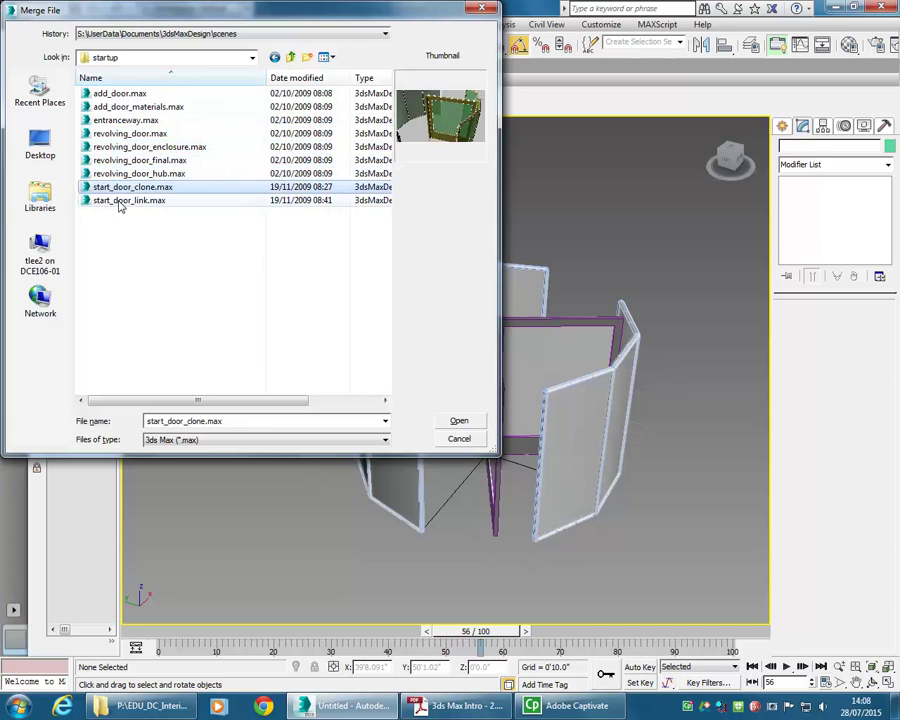
{"action": "left_click", "coordinate": [120, 200]}
{"action": "left_click", "coordinate": [125, 281]}
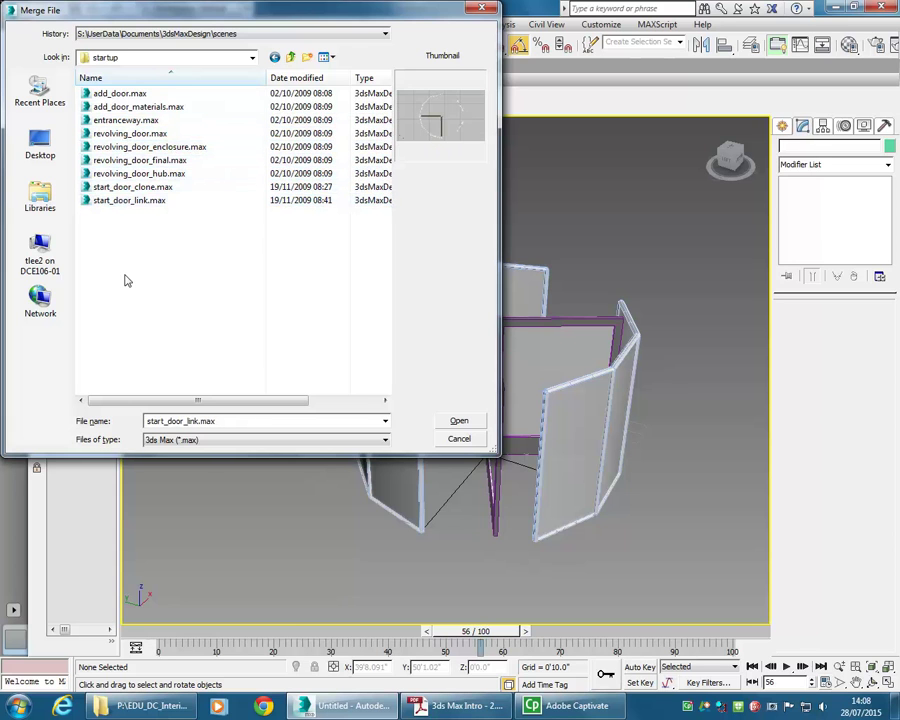
- Merge all objects from entranceway.max into the revolving door scene
{"action": "left_click", "coordinate": [119, 121]}
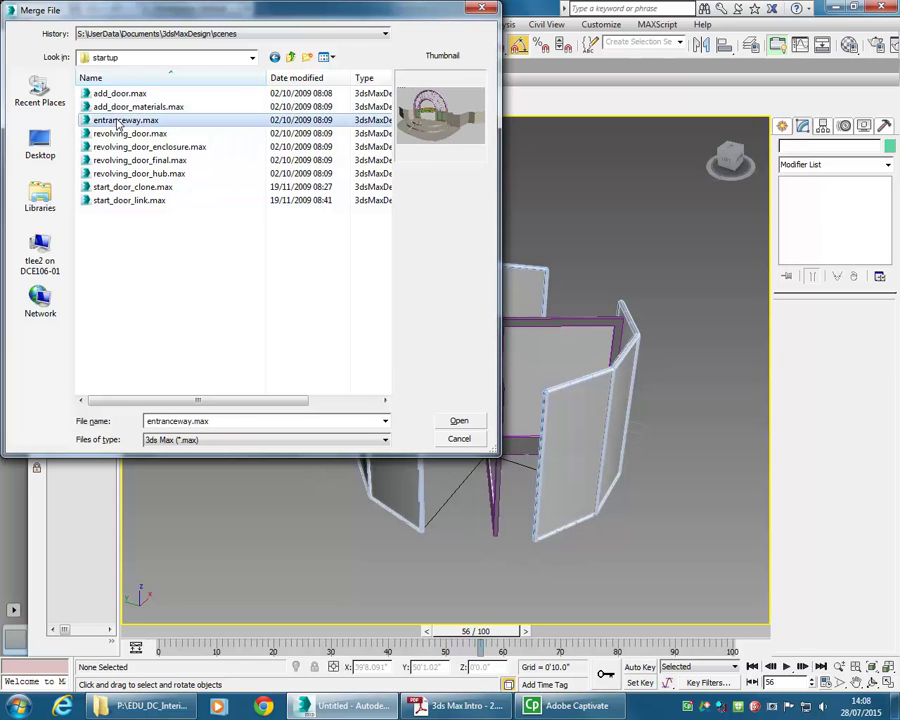
{"action": "left_click", "coordinate": [458, 421]}
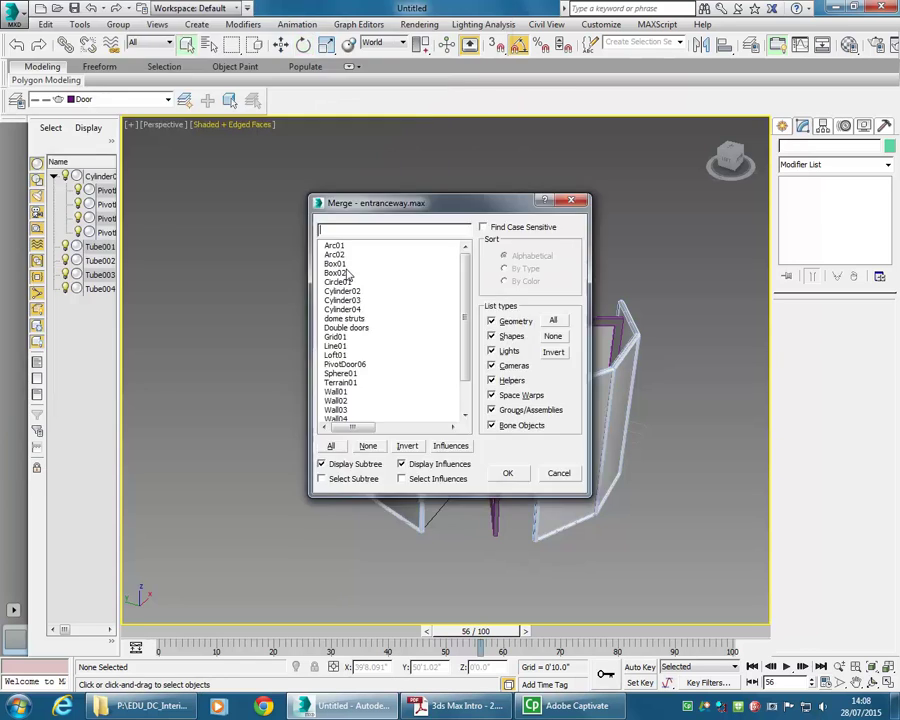
{"action": "left_click", "coordinate": [333, 449]}
{"action": "left_click", "coordinate": [506, 474]}
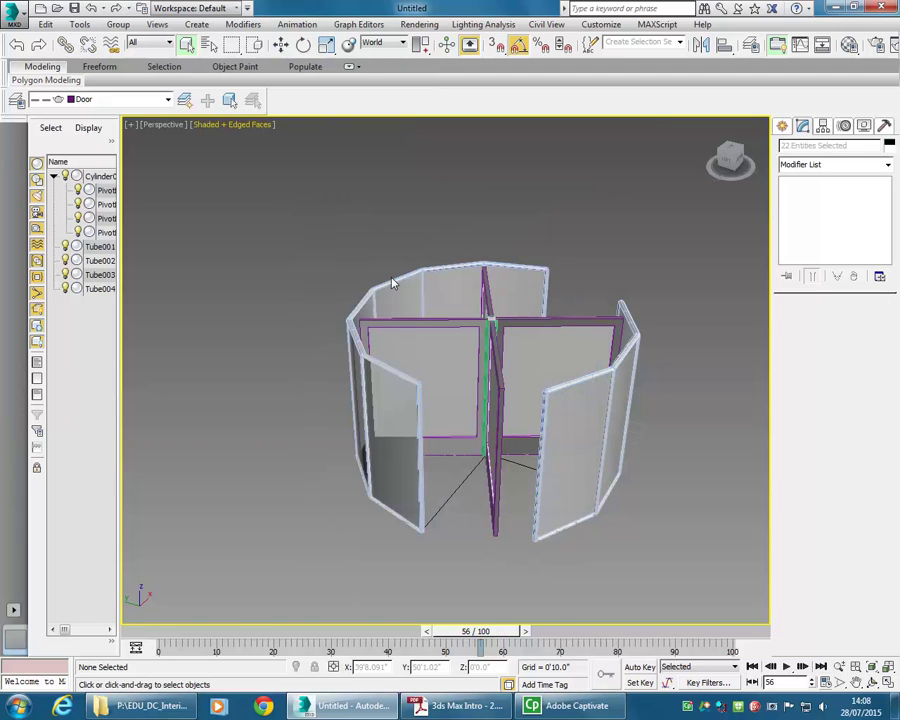
- Examine the merged entranceway around the revolving door, play and stop the animation, and deselect the merged objects
{"action": "scroll", "coordinate": [260, 200], "scroll_direction": "down", "scroll_amount": 3}
{"action": "middle_click_drag", "start_coordinate": [260, 200], "coordinate": [207, 340], "text": "alt"}
{"action": "scroll", "coordinate": [218, 348], "scroll_direction": "up", "scroll_amount": 2}
{"action": "scroll", "coordinate": [494, 342], "scroll_direction": "up", "scroll_amount": 4}
{"action": "middle_click_drag", "start_coordinate": [468, 341], "coordinate": [464, 343]}
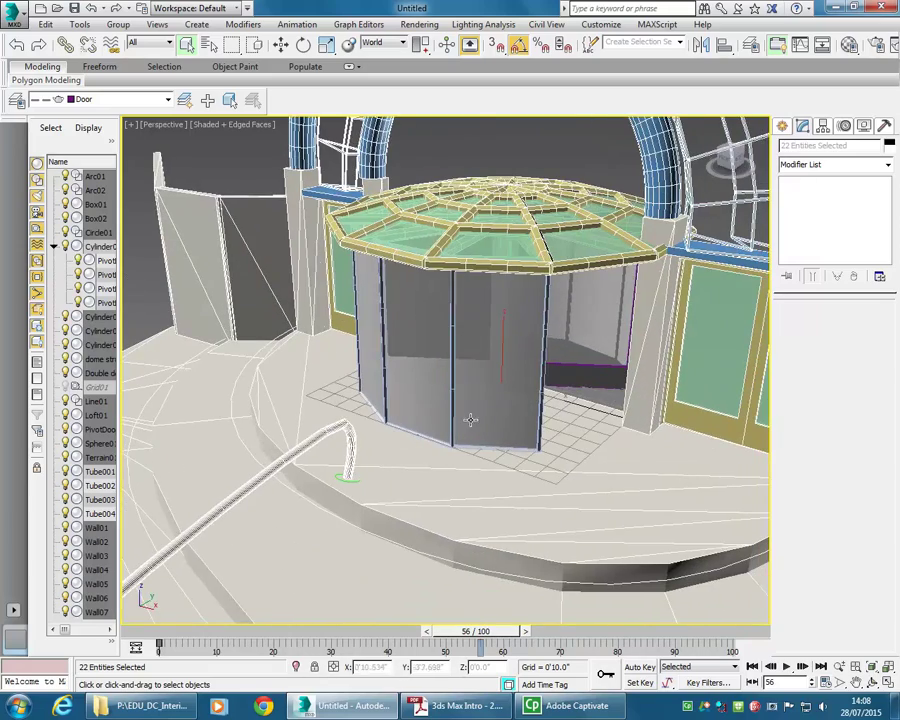
{"action": "left_click", "coordinate": [783, 667]}
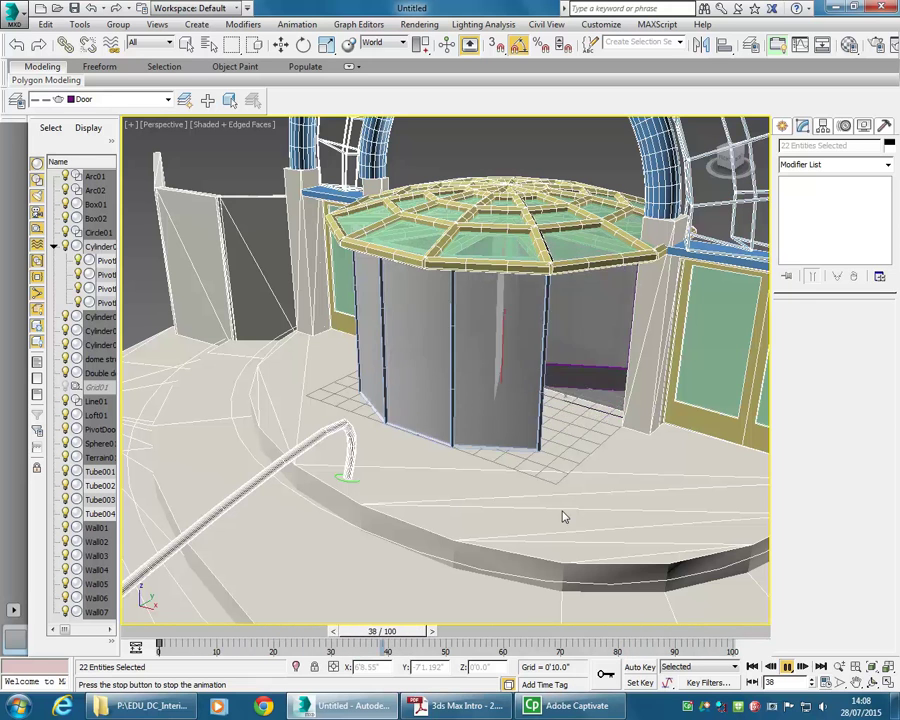
{"action": "left_click", "coordinate": [788, 667]}
{"action": "middle_click_drag", "start_coordinate": [607, 435], "coordinate": [523, 400], "text": "alt"}
{"action": "left_click", "coordinate": [483, 201]}
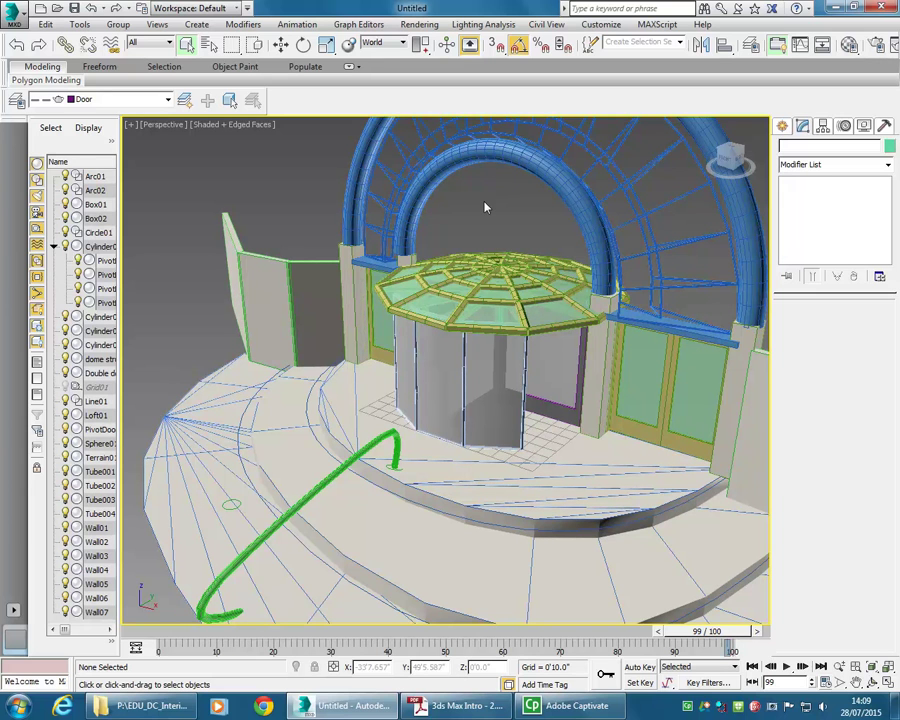
{"action": "middle_click_drag", "start_coordinate": [484, 207], "coordinate": [466, 236]}
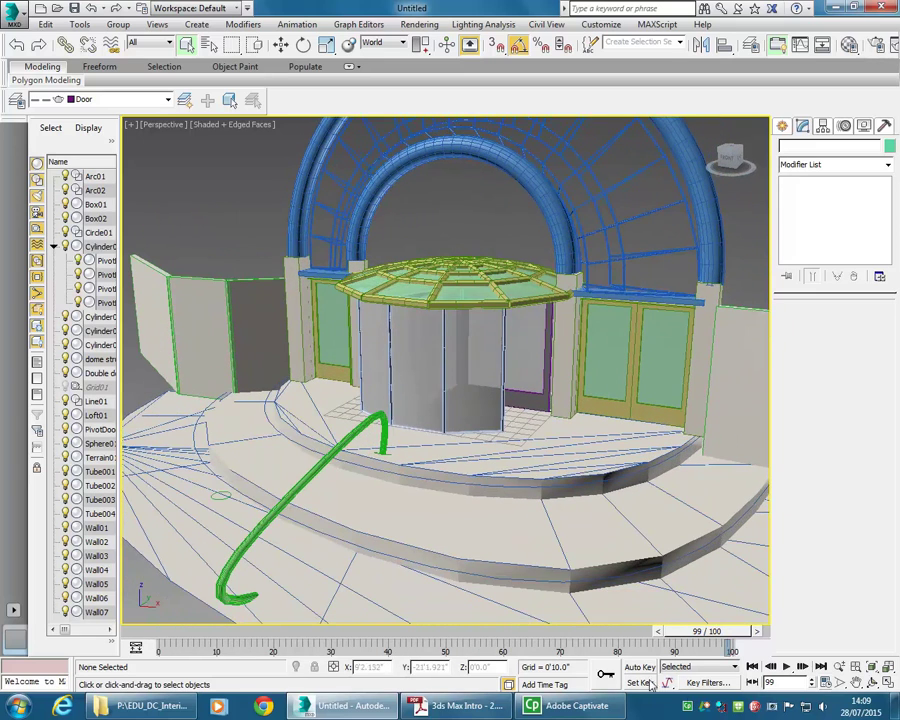